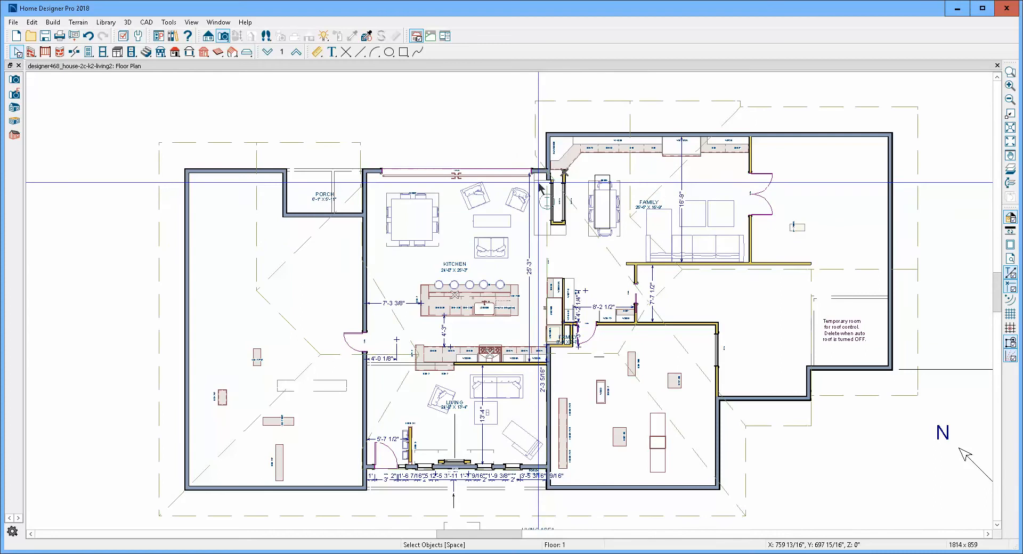
- Move the display of both floor 2 roof planes over the kitchen and living room down to floor 1 and open that floor
click(297, 52)
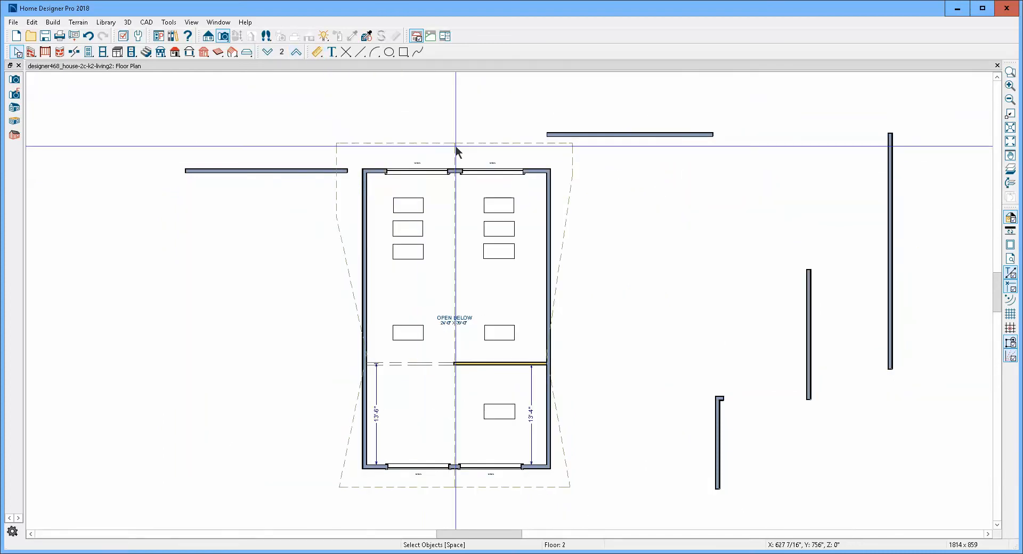
click(433, 149)
shift+click(482, 144)
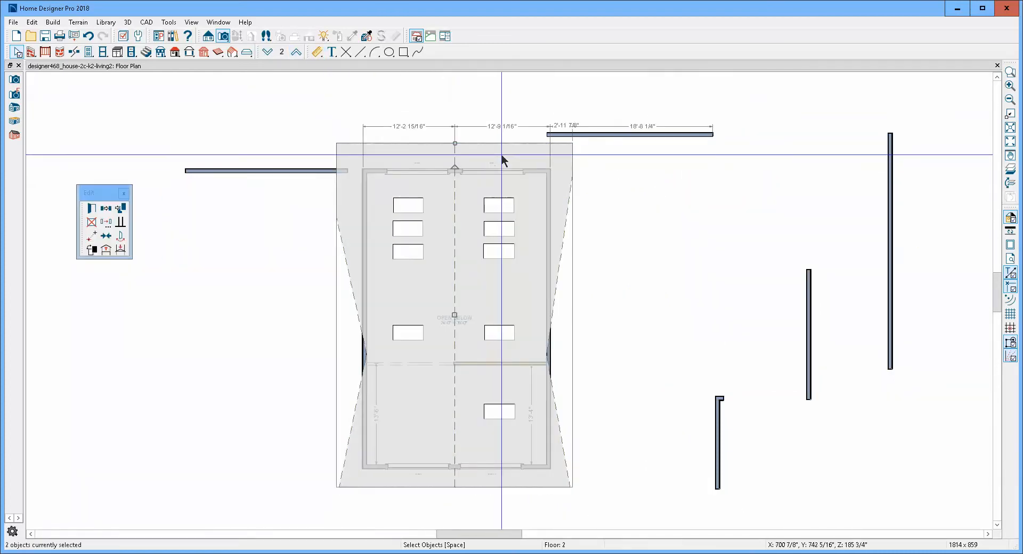
click(120, 249)
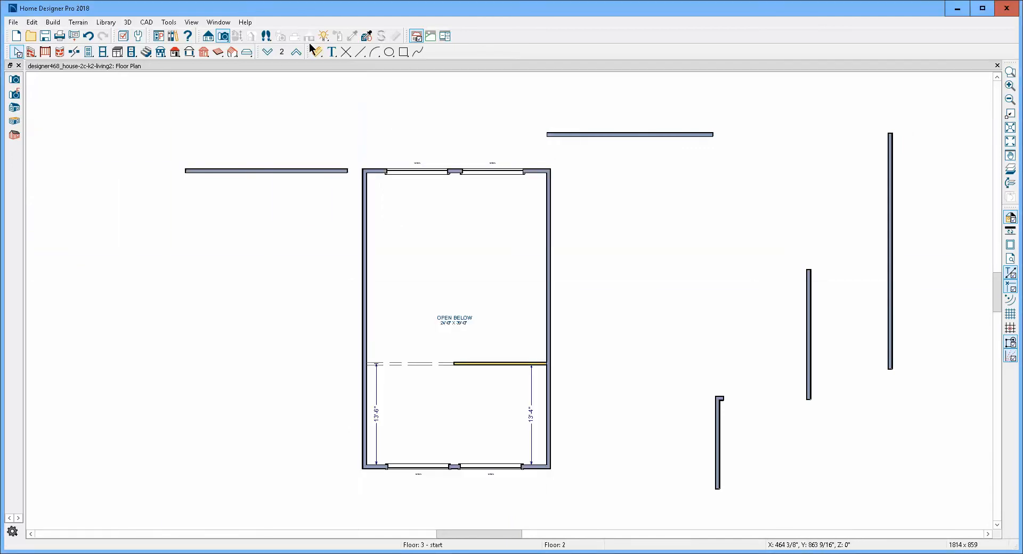
click(269, 53)
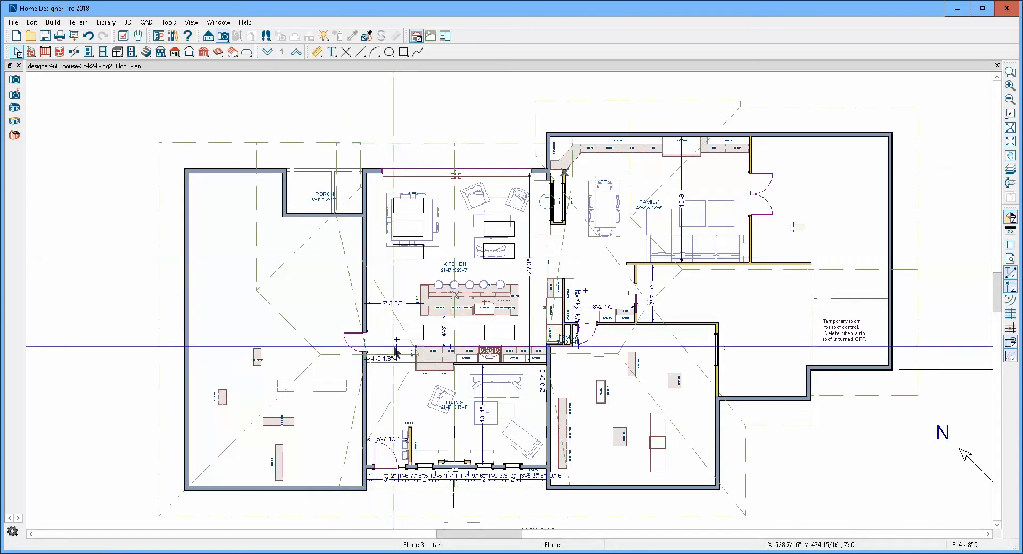
- Examine the roof planes that overlap along the wall beside the kitchen's left side, from the porch to the living room
scroll(421, 349, up, 1)
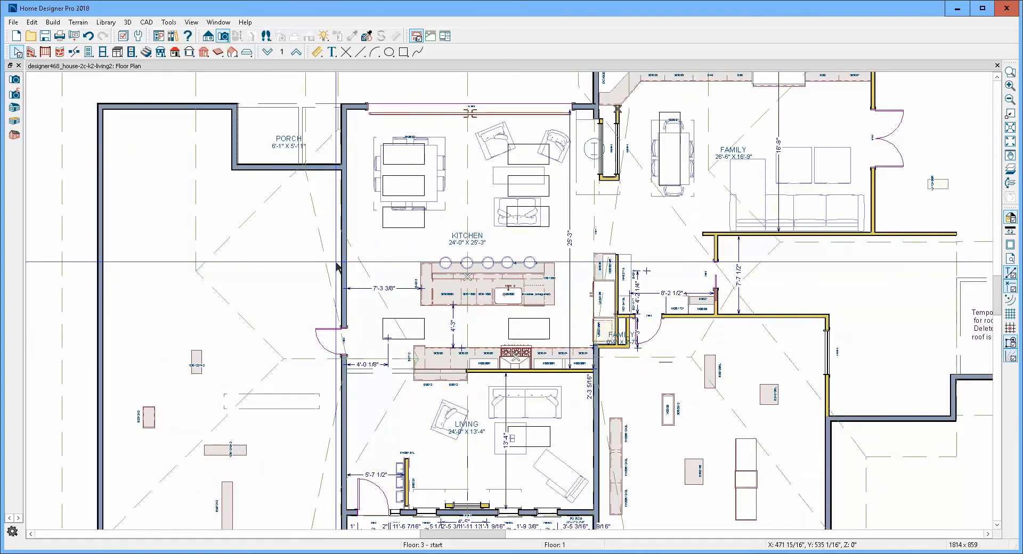
click(371, 273)
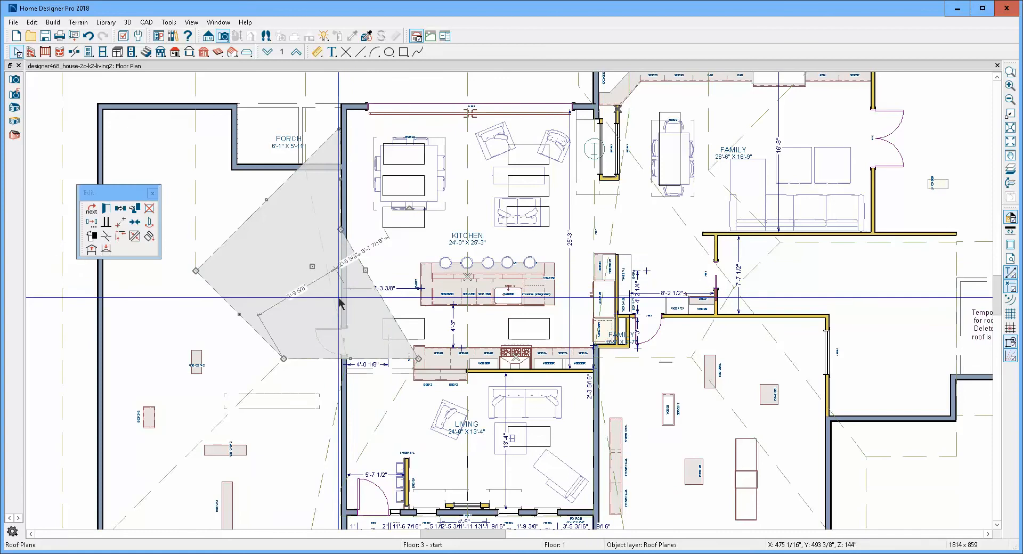
drag(333, 305, 360, 306)
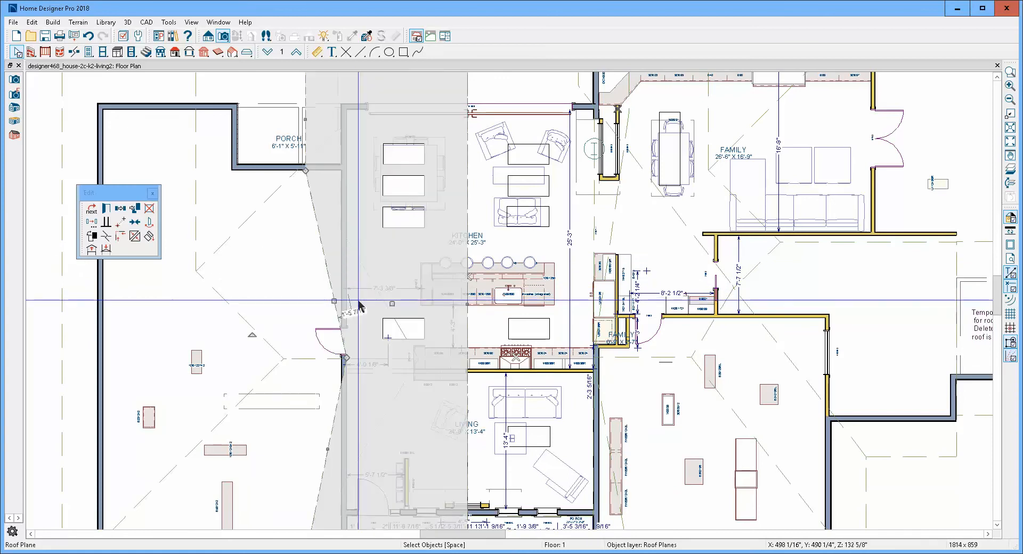
key(Escape)
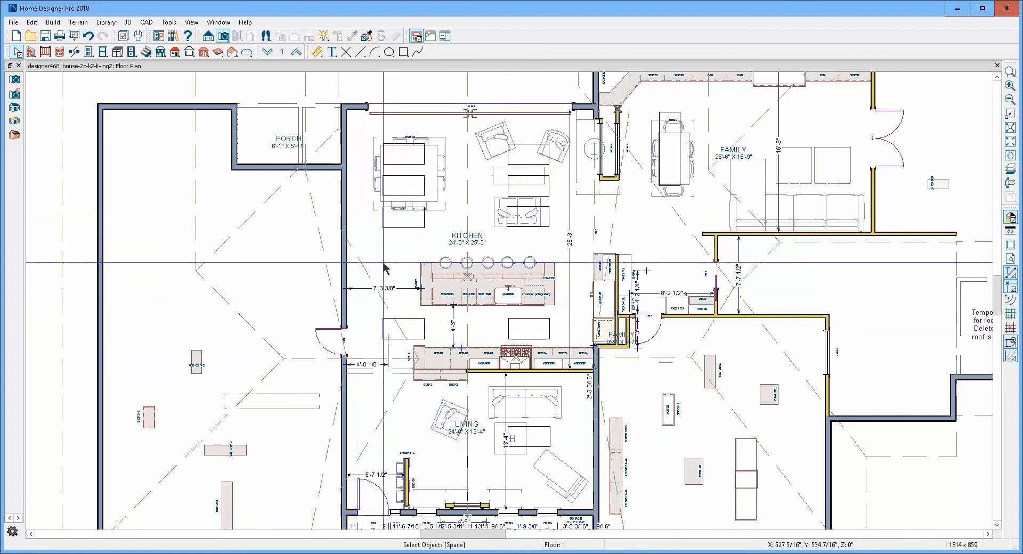
scroll(389, 320, up, 1)
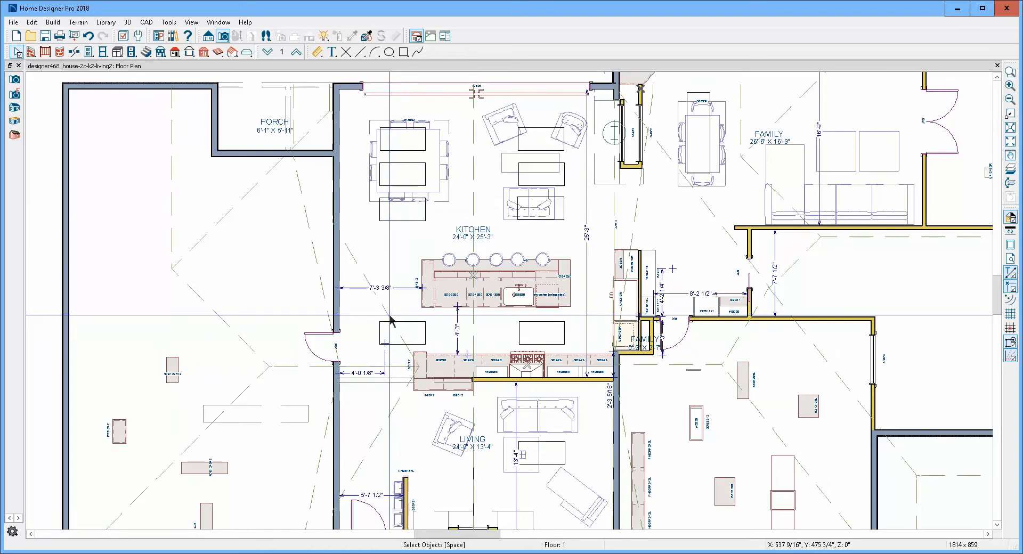
scroll(390, 283, down, 2)
scroll(391, 267, up, 1)
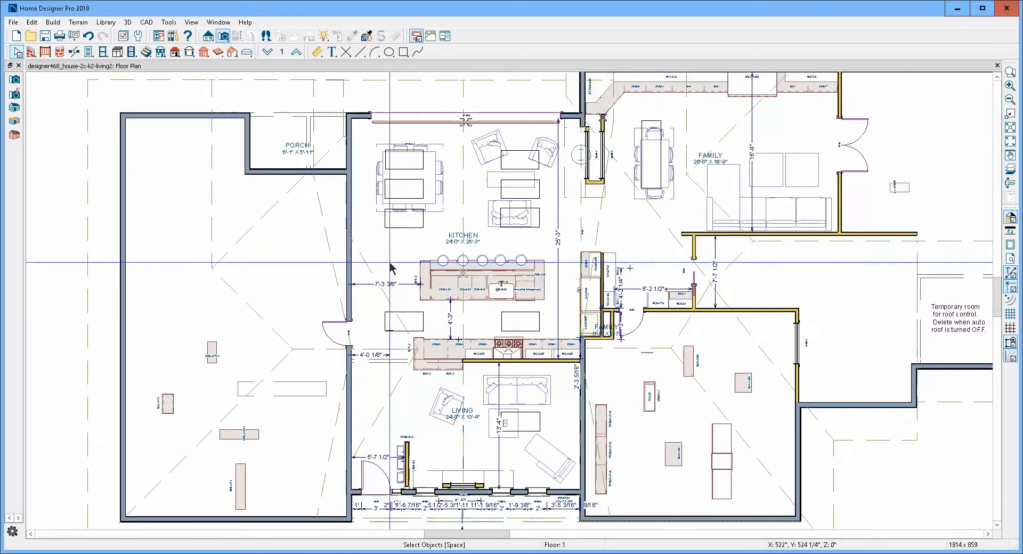
- Join the upper outer edge of the kitchen's left roof plane to the sloped roof plane crossing the wall below the porch
click(342, 286)
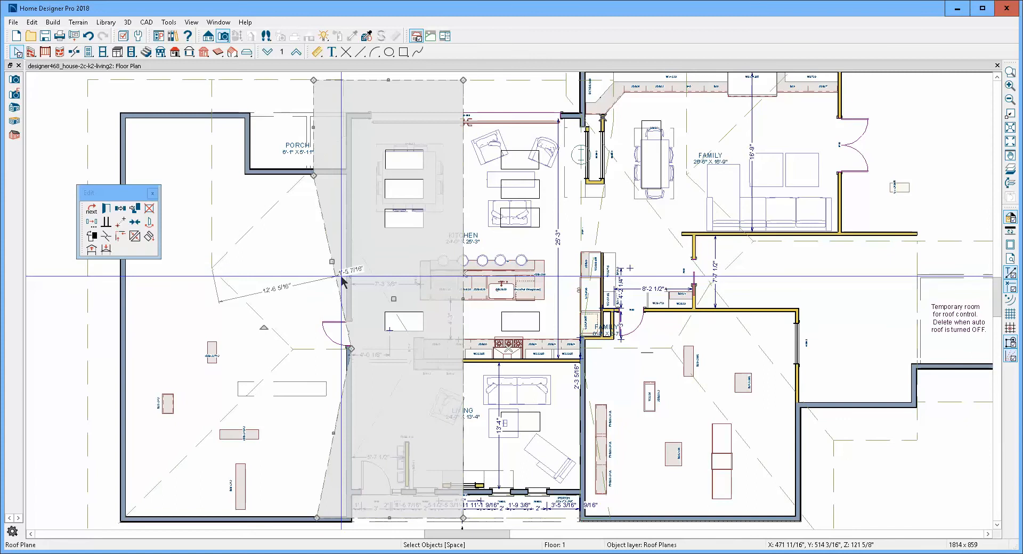
click(135, 236)
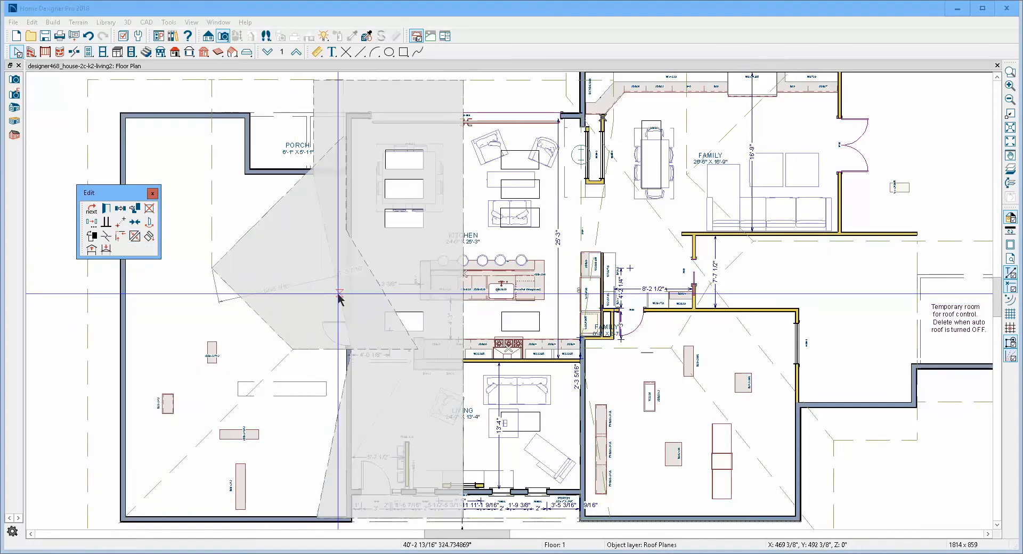
click(387, 300)
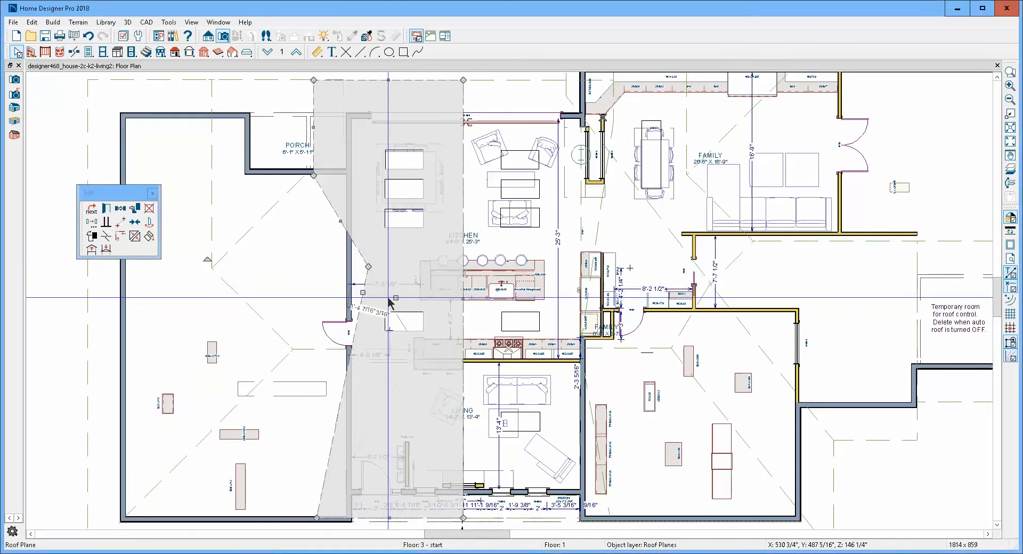
key(Escape)
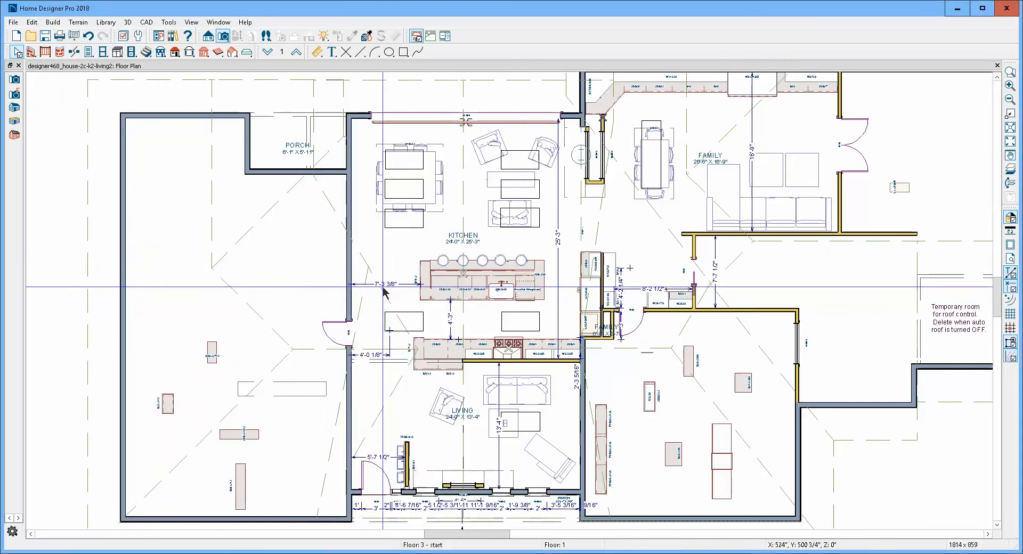
- Join the lower outer edge of the same left roof plane to the large front roof plane beside the living room
click(338, 427)
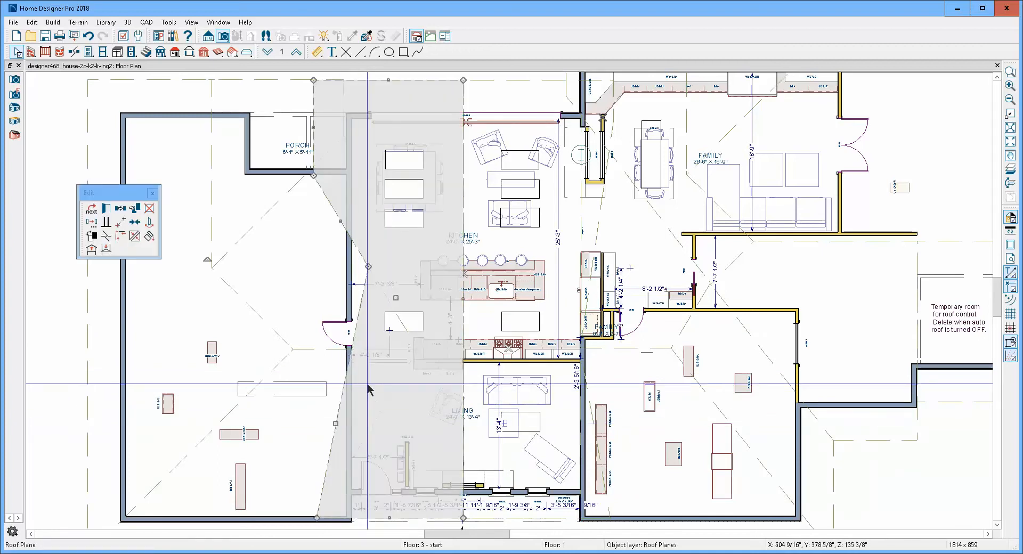
click(135, 237)
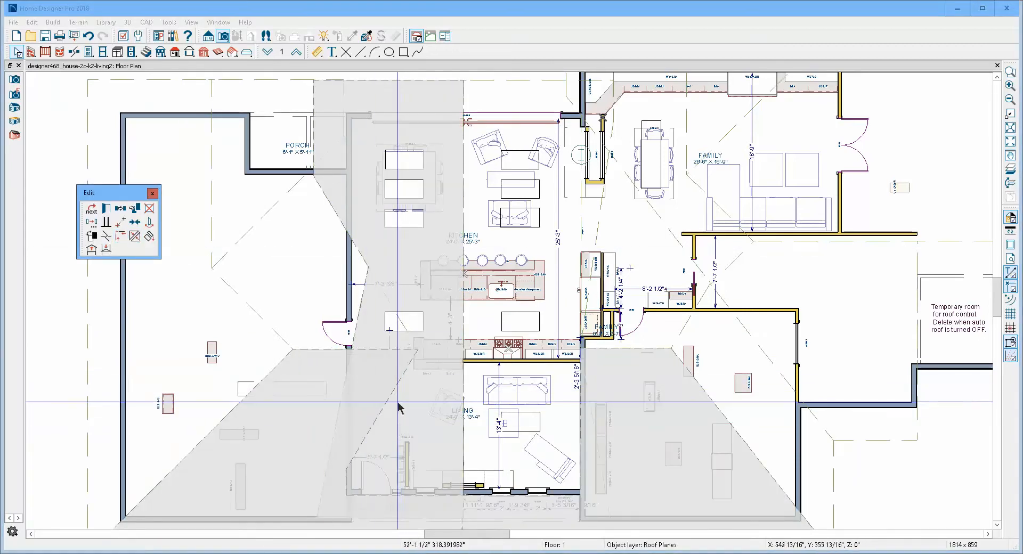
click(389, 400)
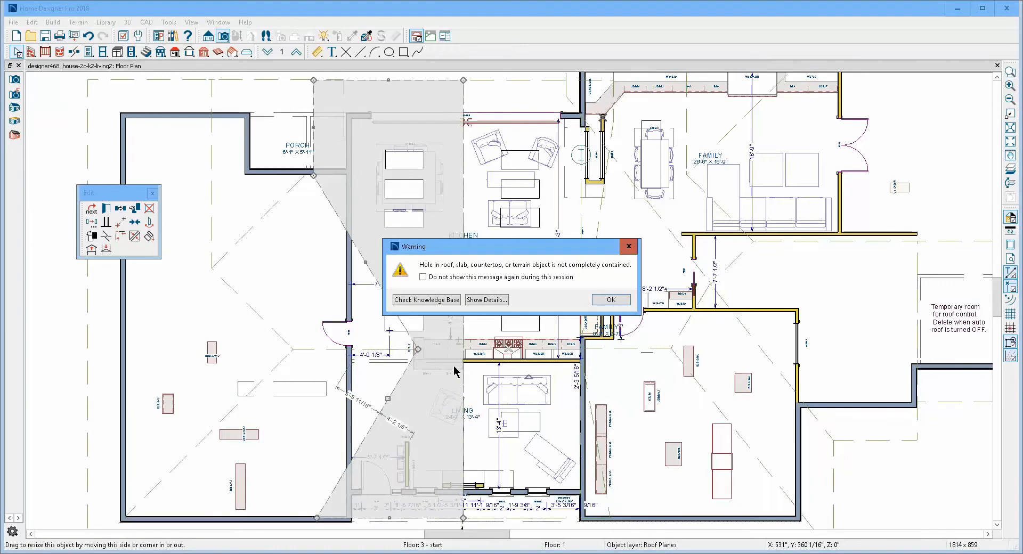
key(Return)
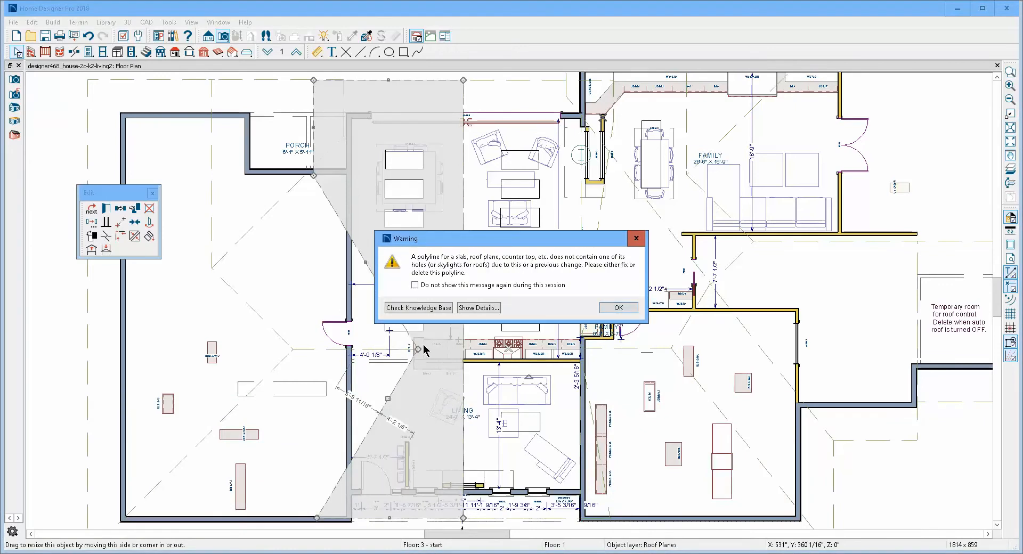
click(618, 308)
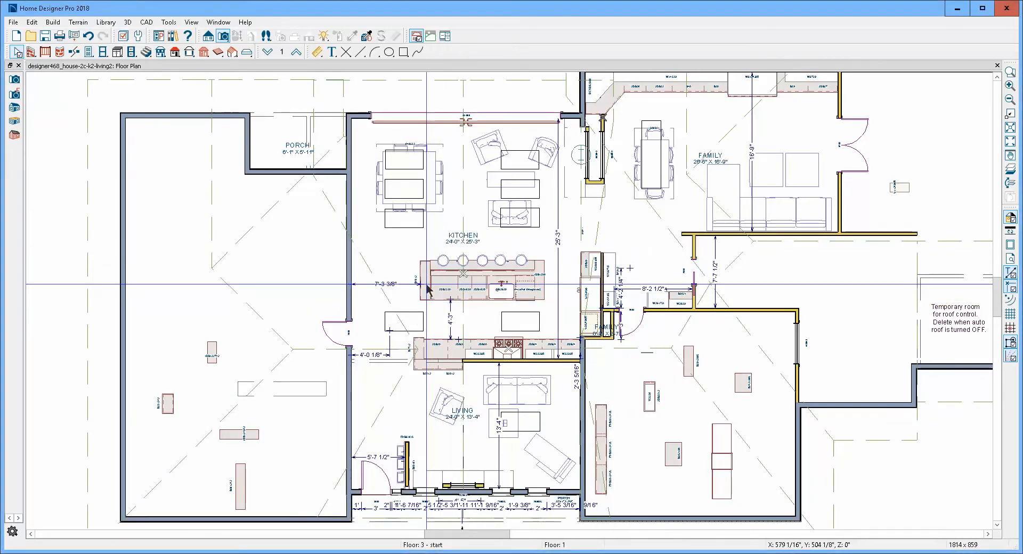
- Move the left skylight hole below the kitchen island toward the ridge so it lies inside the trimmed roof plane
scroll(412, 284, down, 1)
scroll(411, 284, up, 1)
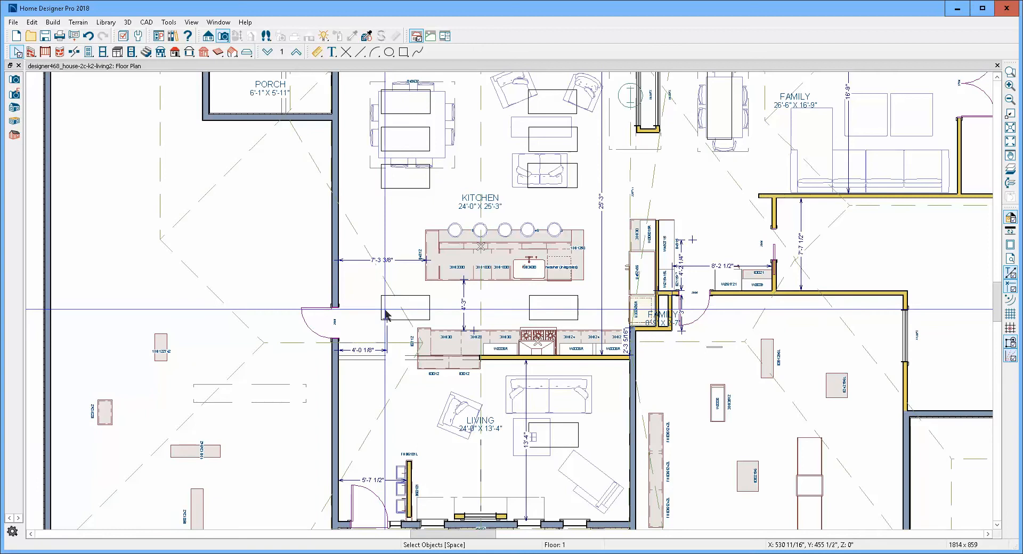
click(415, 319)
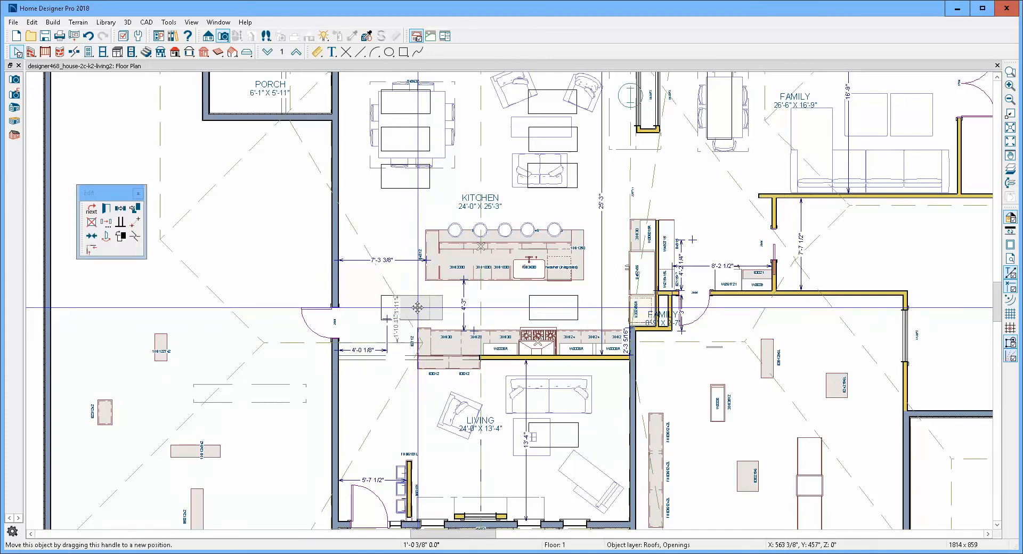
drag(418, 308, 438, 309)
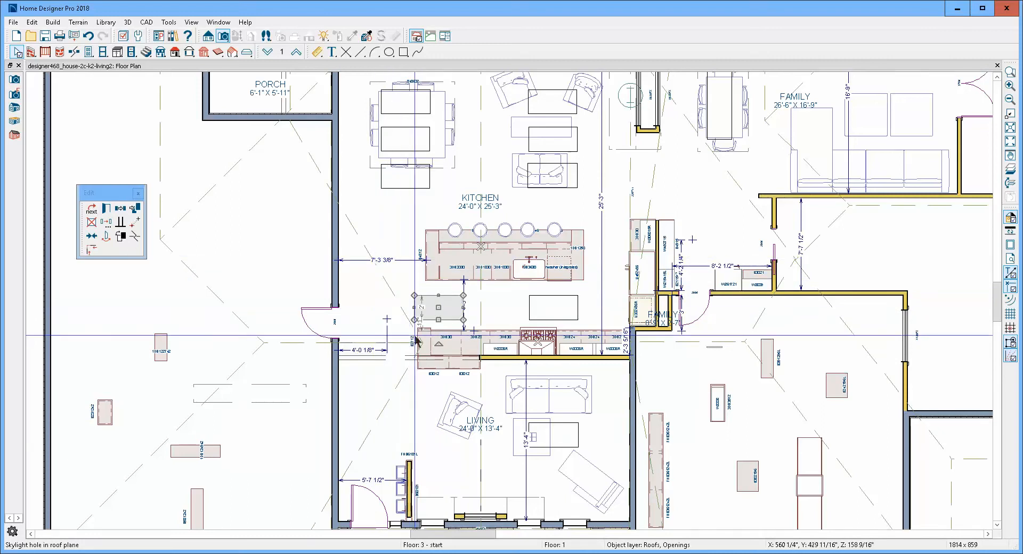
key(Escape)
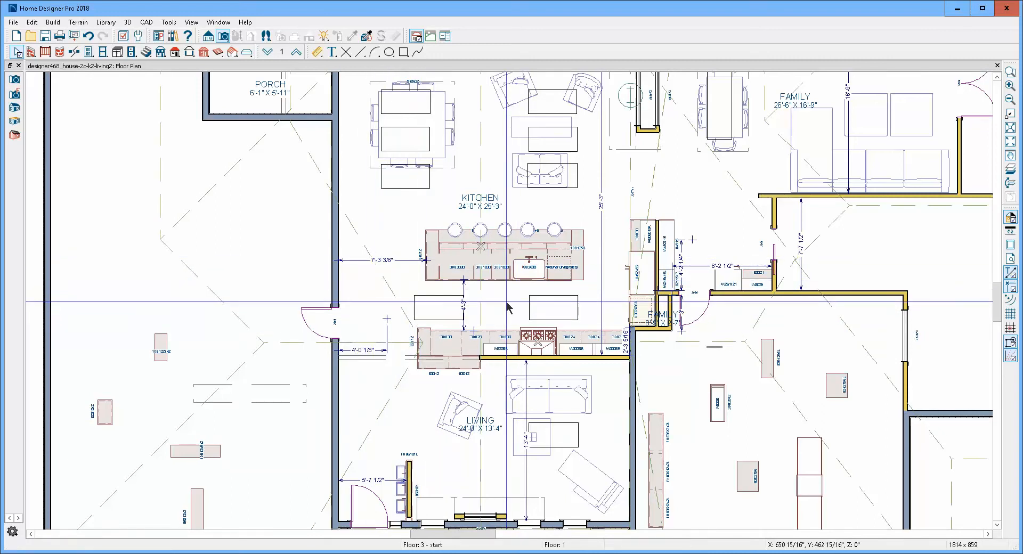
- Examine the right roof plane over the kitchen and living room, the large front roof plane and the adjacent hip plane
scroll(464, 293, down, 3)
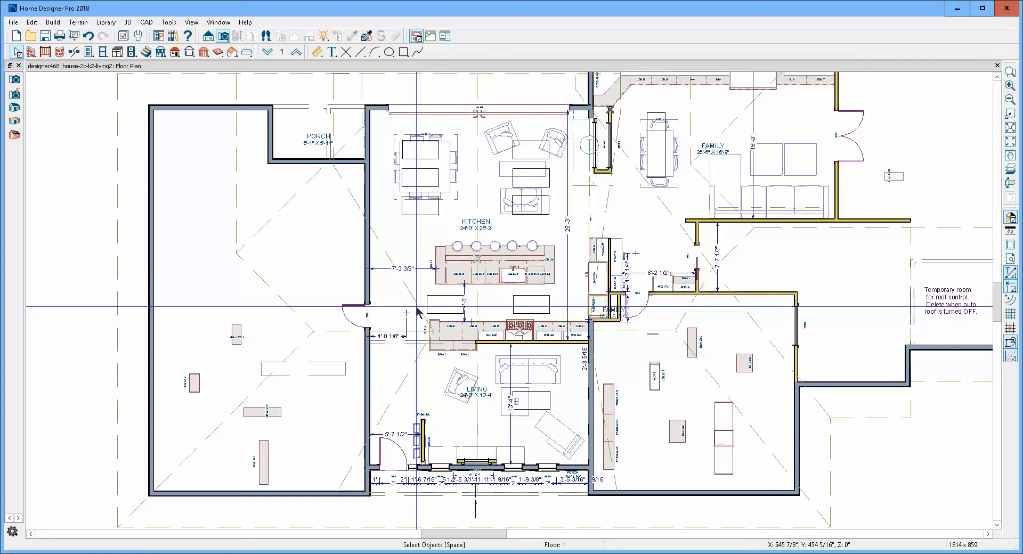
click(602, 377)
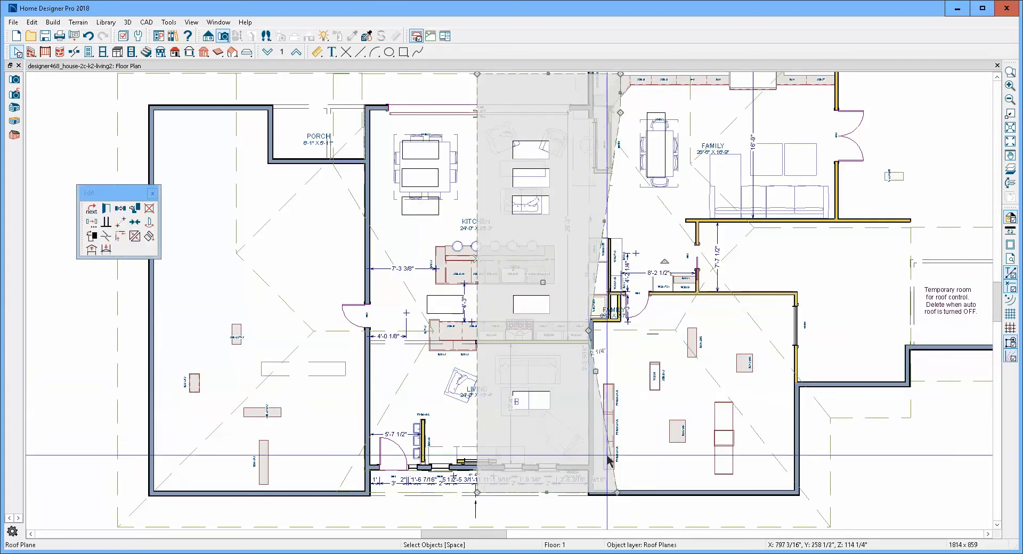
key(Delete)
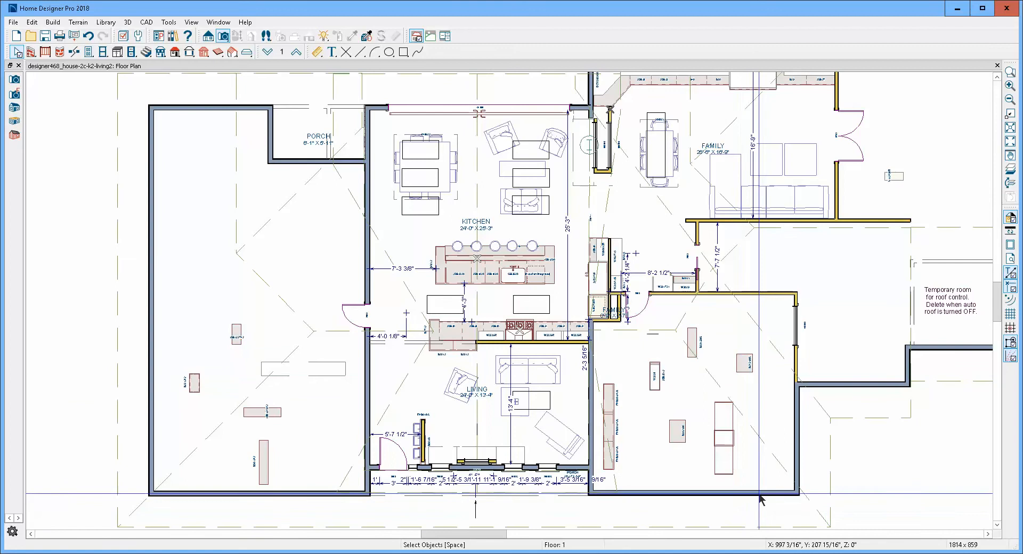
click(771, 459)
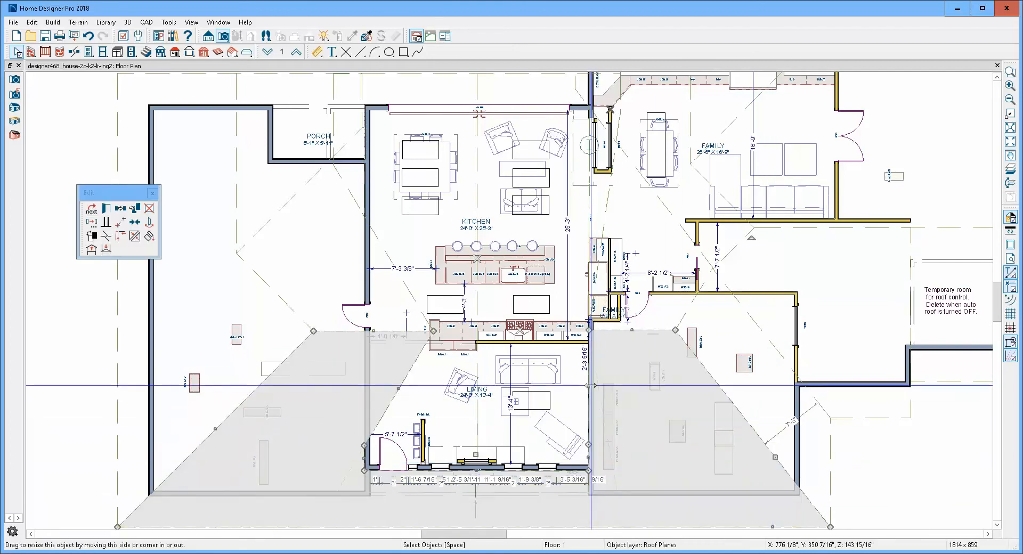
key(Delete)
click(756, 438)
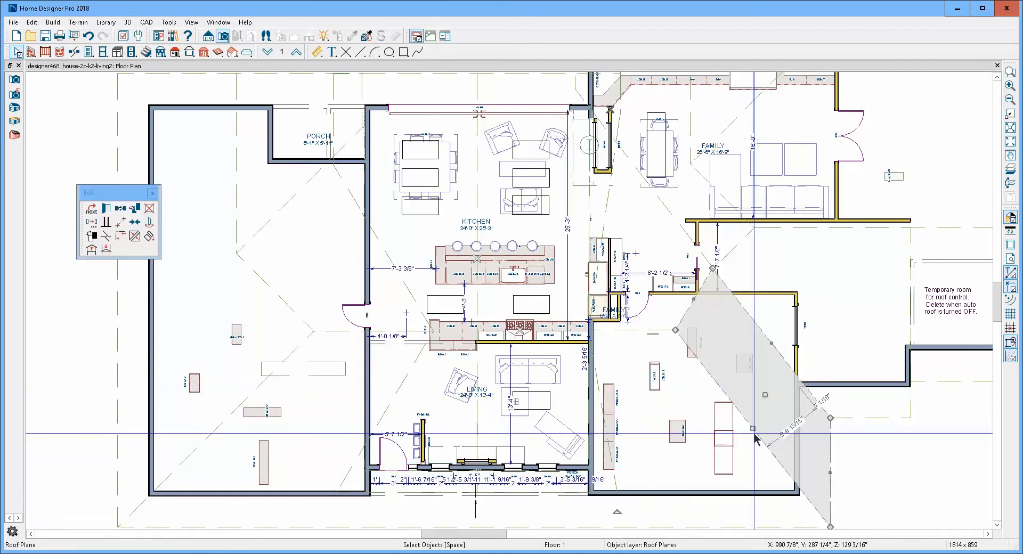
key(Delete)
- Extend the front roof plane's notch corner along the living room's right wall up close to the plane's upper edge
click(757, 438)
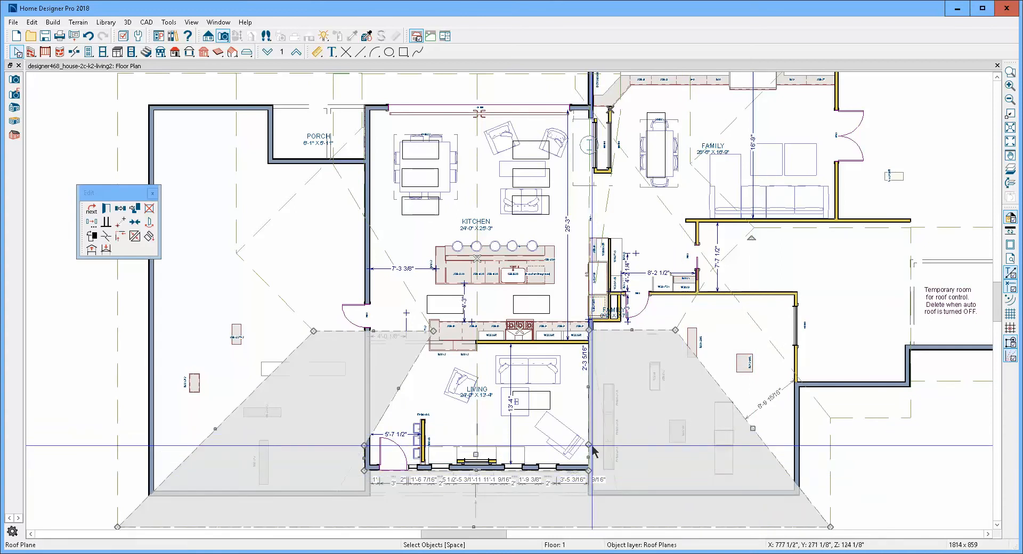
scroll(591, 458, up, 2)
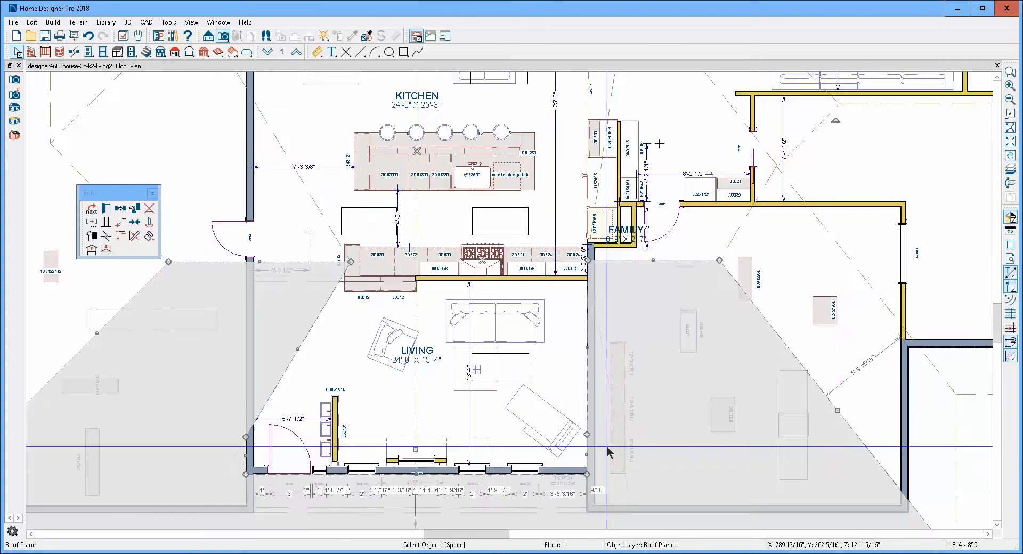
scroll(591, 450, up, 2)
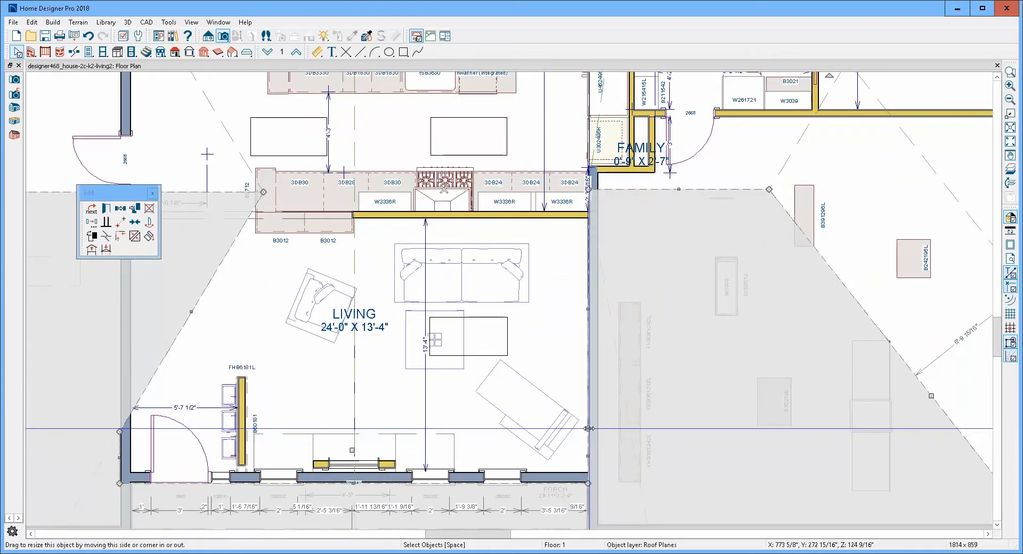
drag(589, 428, 591, 191)
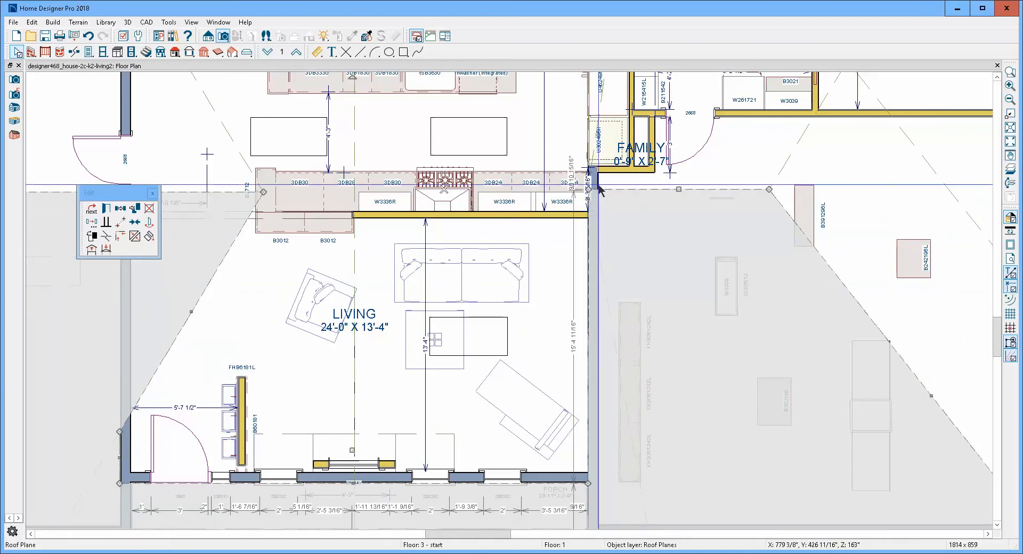
- Join the right edge of the front roof plane's notch to the raised right roof plane over the living room
scroll(595, 225, down, 2)
scroll(595, 230, down, 2)
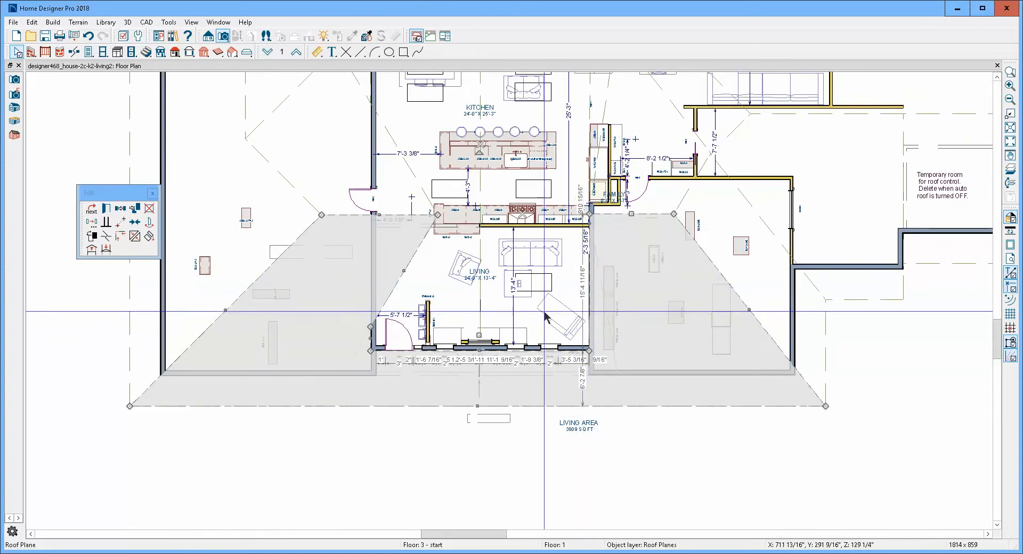
click(590, 225)
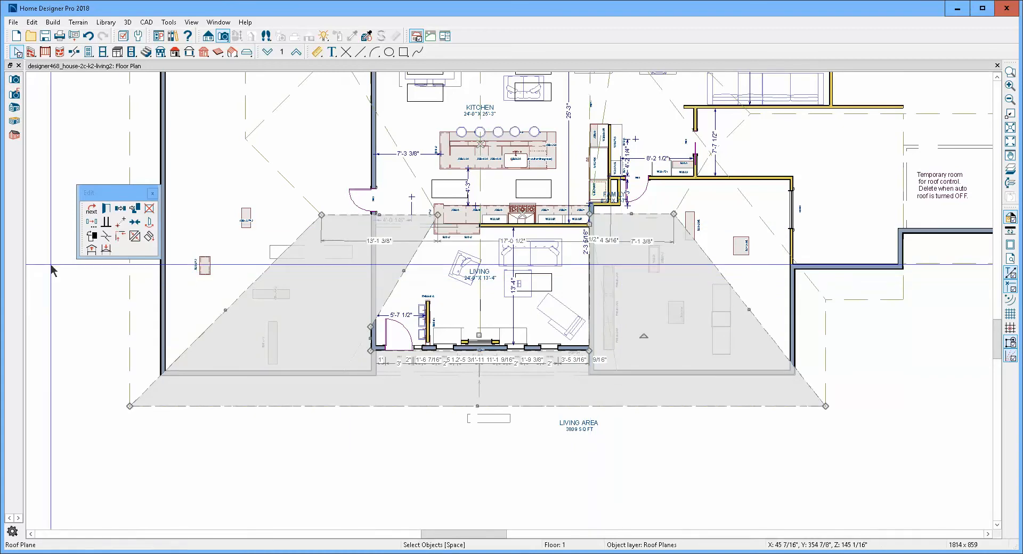
click(135, 237)
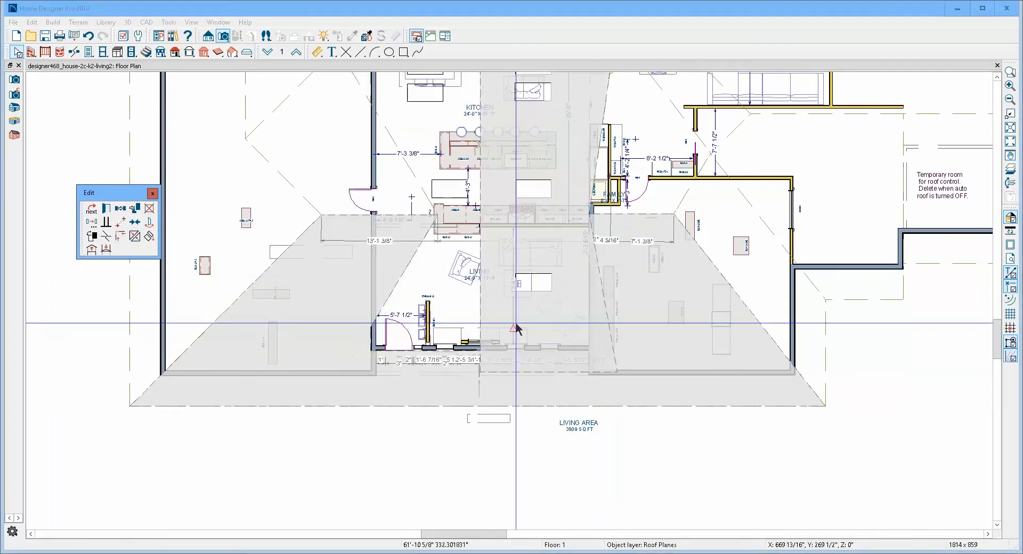
click(616, 311)
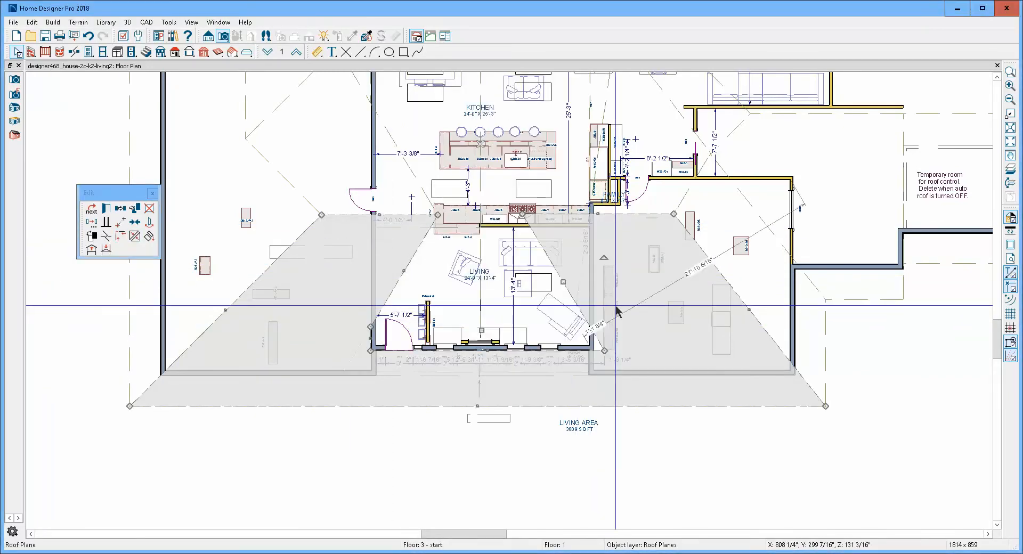
key(Escape)
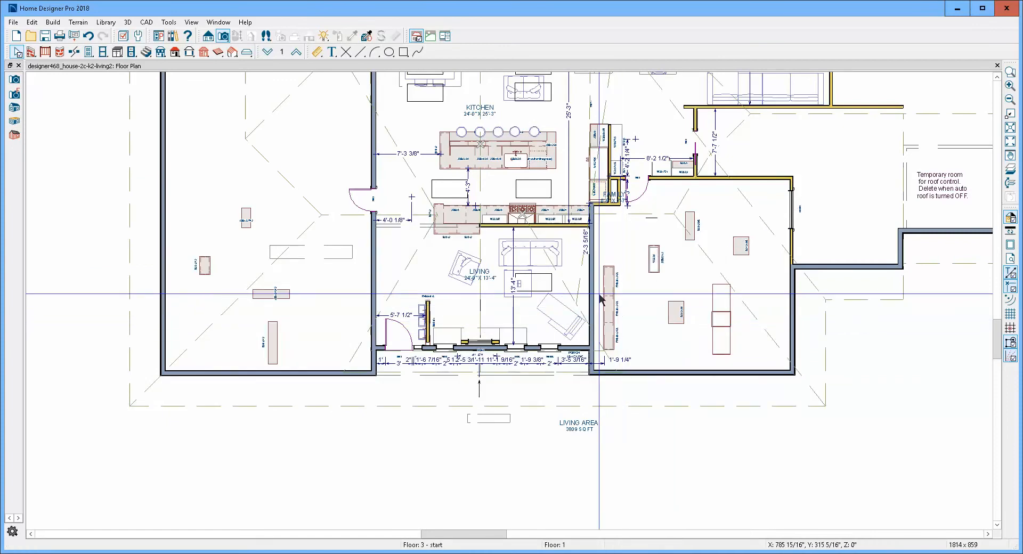
- Examine the outline of the raised right roof plane over the kitchen and living room and the neighbouring roof plane over the family room
click(582, 292)
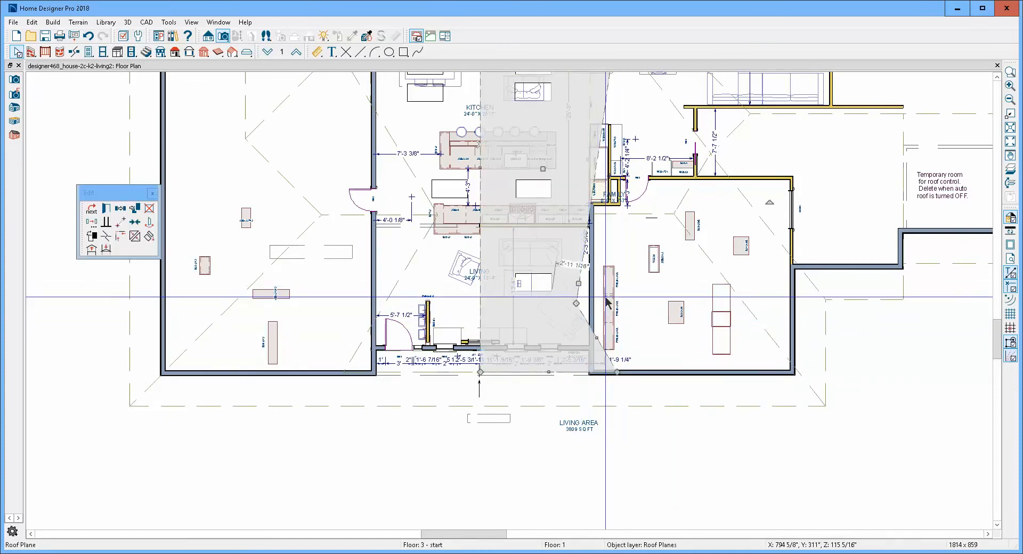
key(Escape)
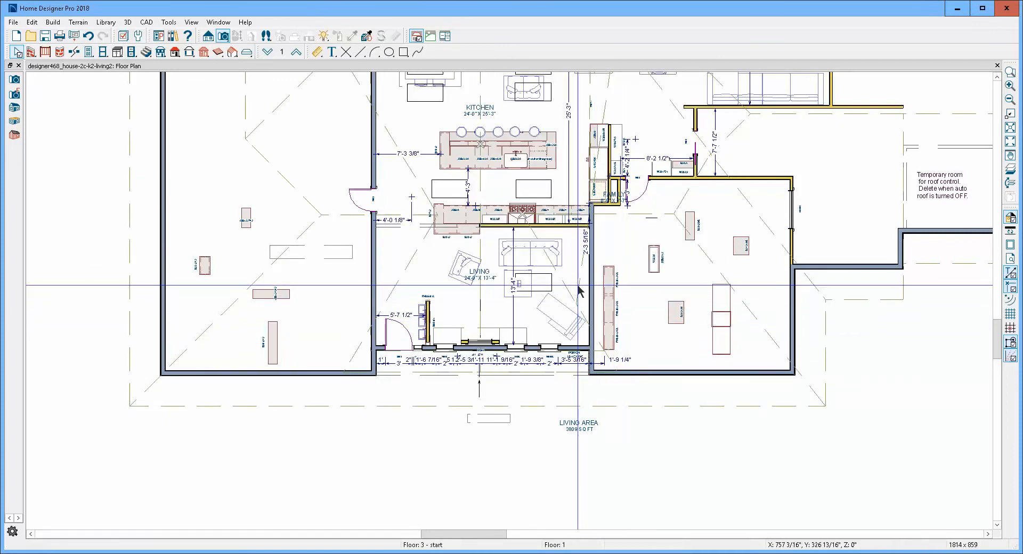
click(588, 295)
scroll(588, 294, down, 4)
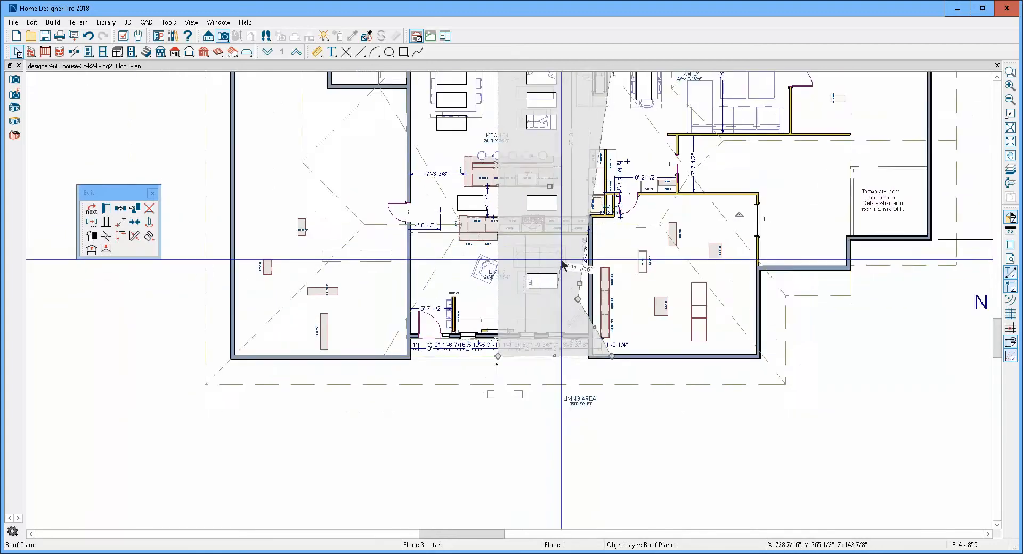
scroll(547, 160, up, 4)
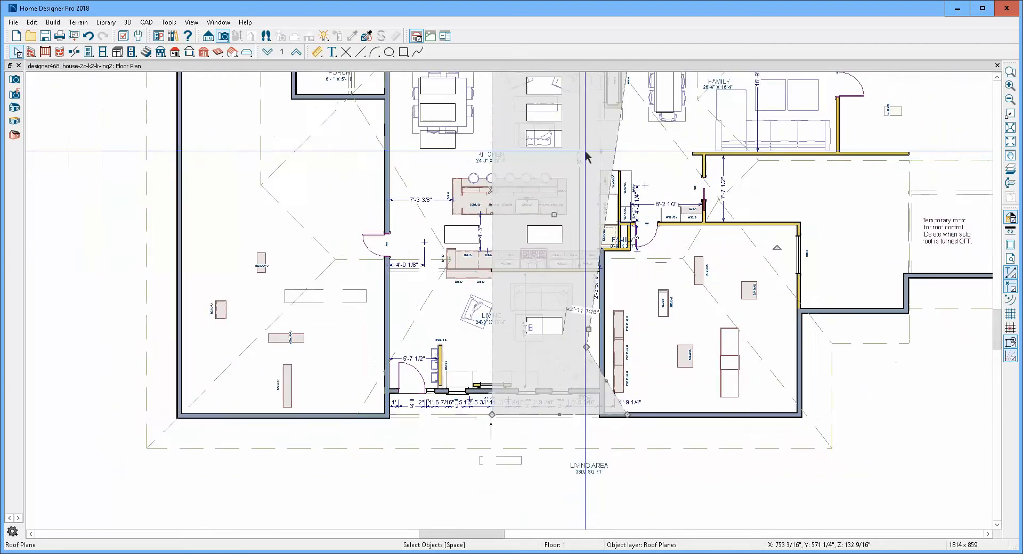
key(Escape)
click(614, 155)
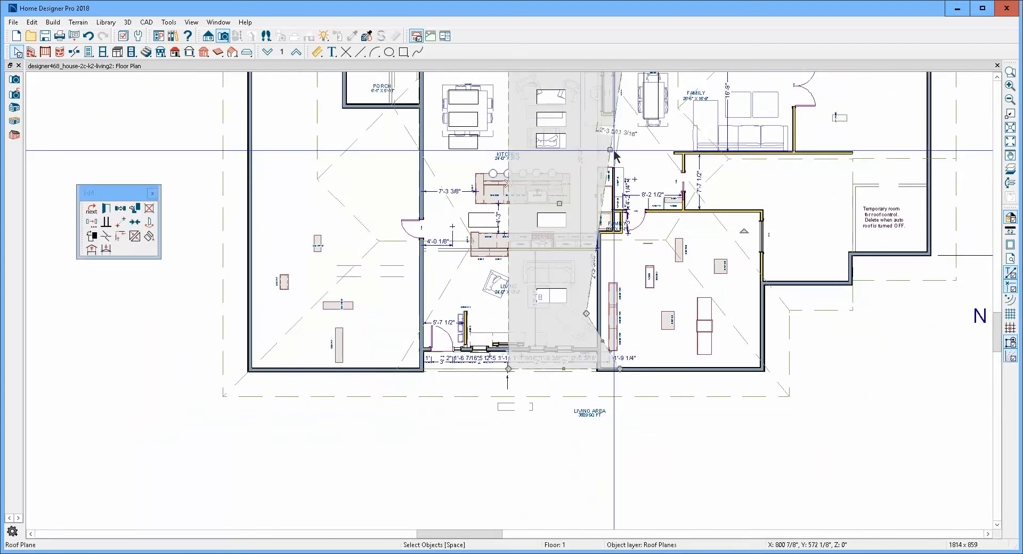
key(Escape)
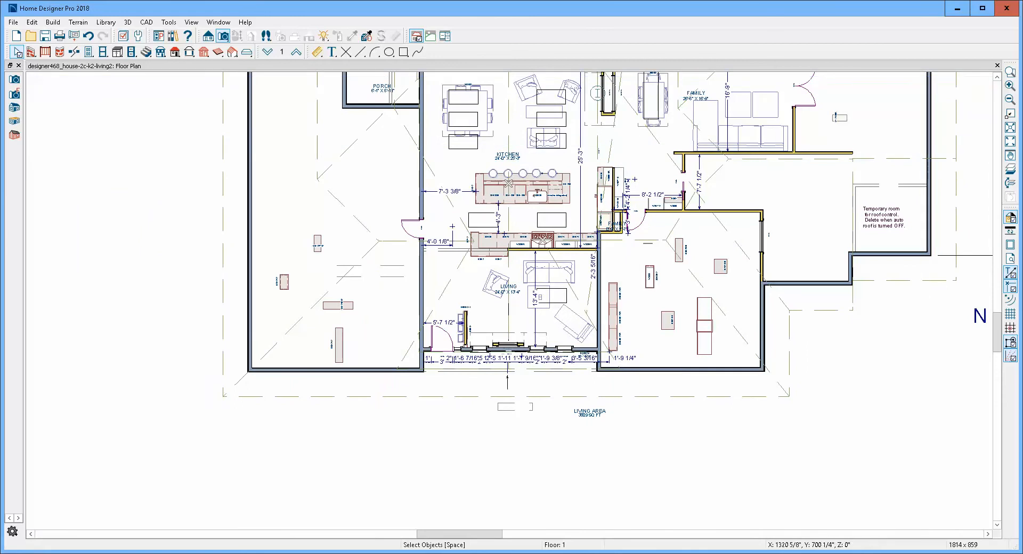
click(1010, 76)
click(997, 77)
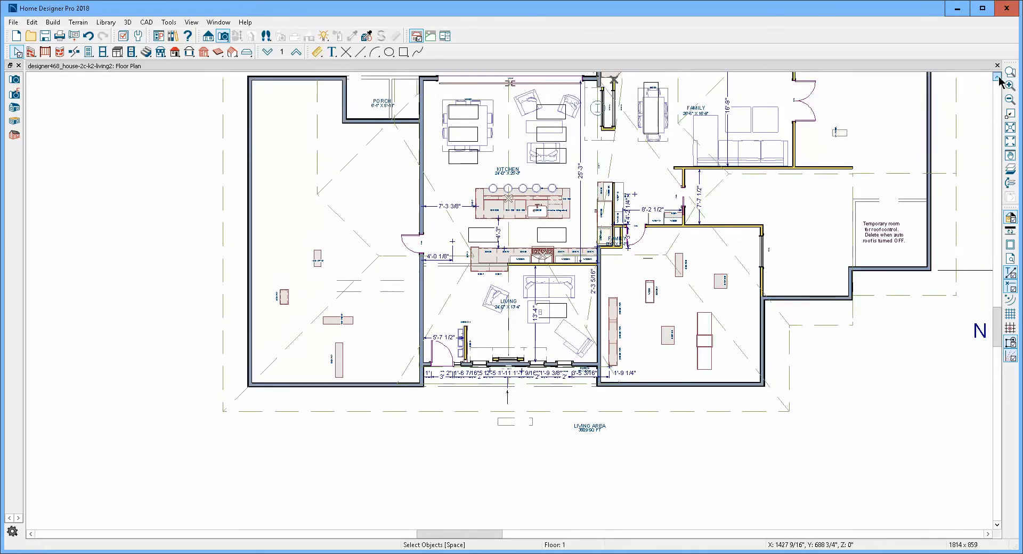
click(999, 77)
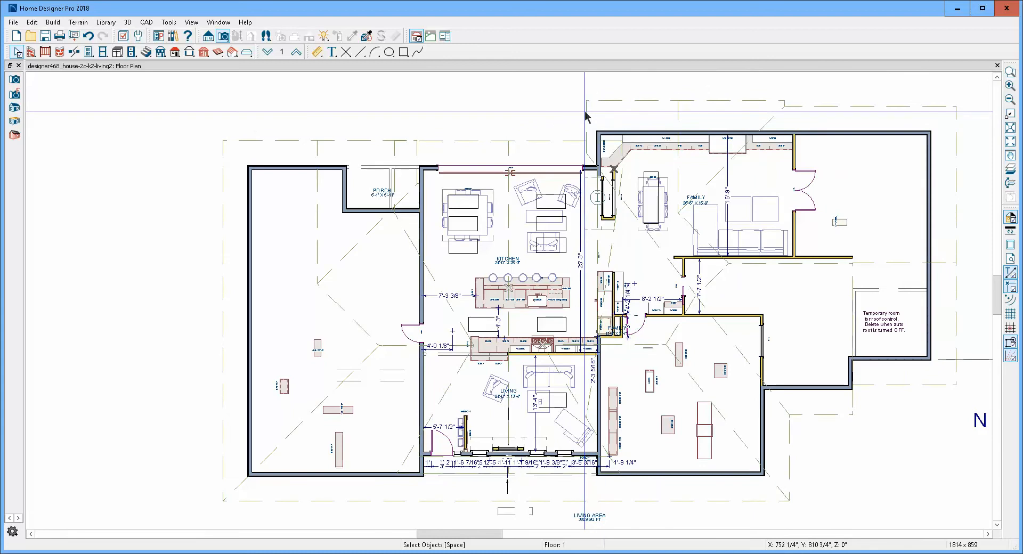
click(649, 181)
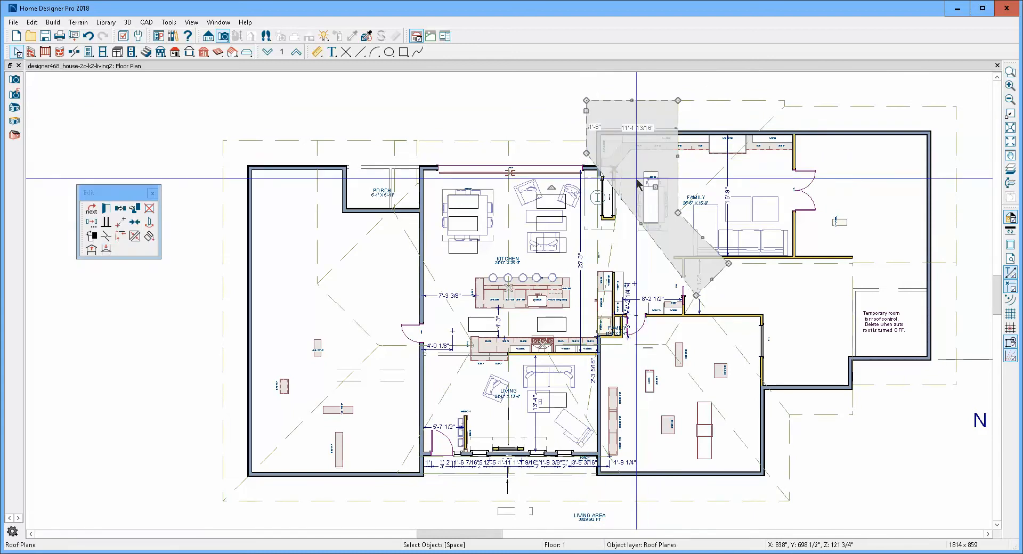
- Open a full perspective overview of the house tiled beside the floor plan, framed closely on the front gable roof
key(Delete)
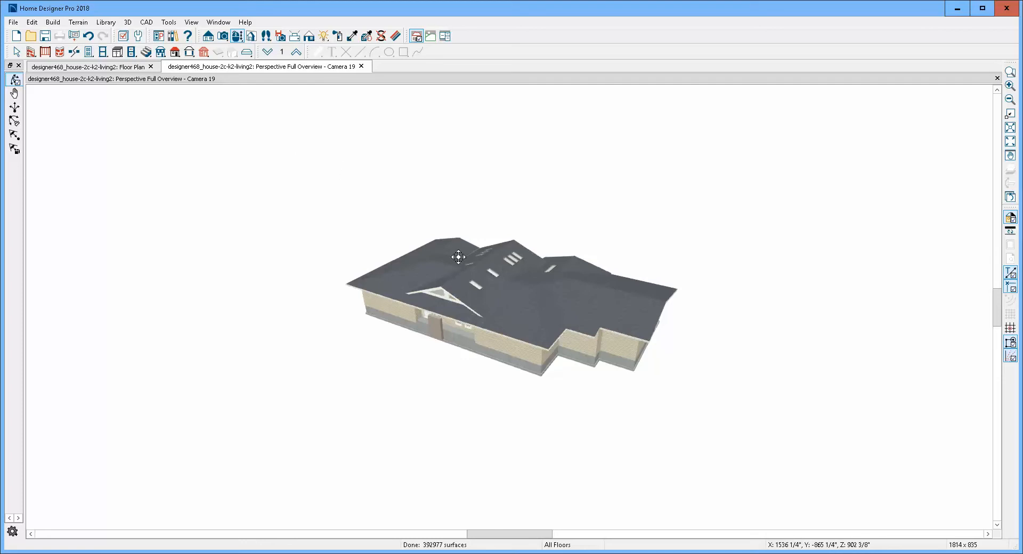
key(shift+F4)
scroll(347, 264, down, 5)
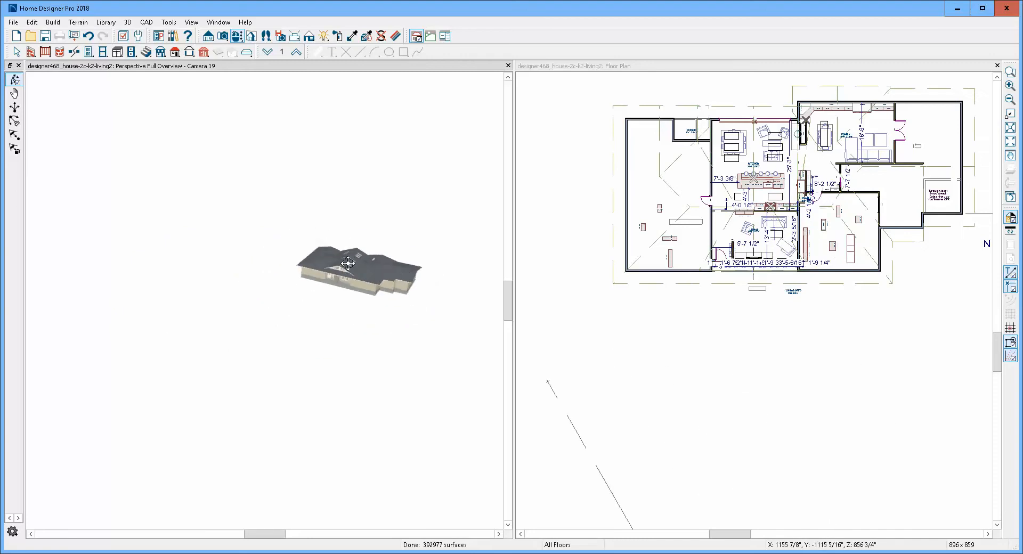
scroll(348, 263, up, 6)
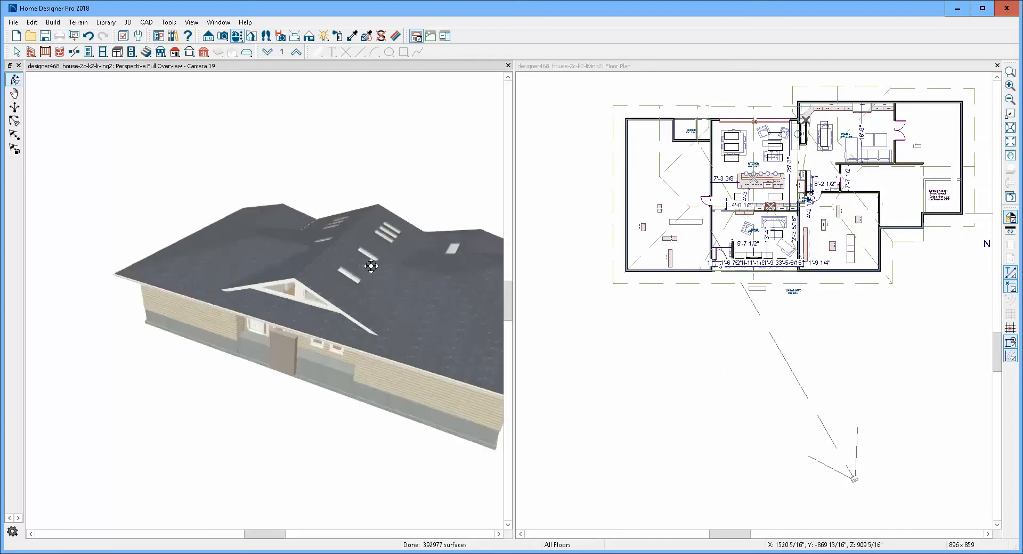
scroll(402, 301, up, 4)
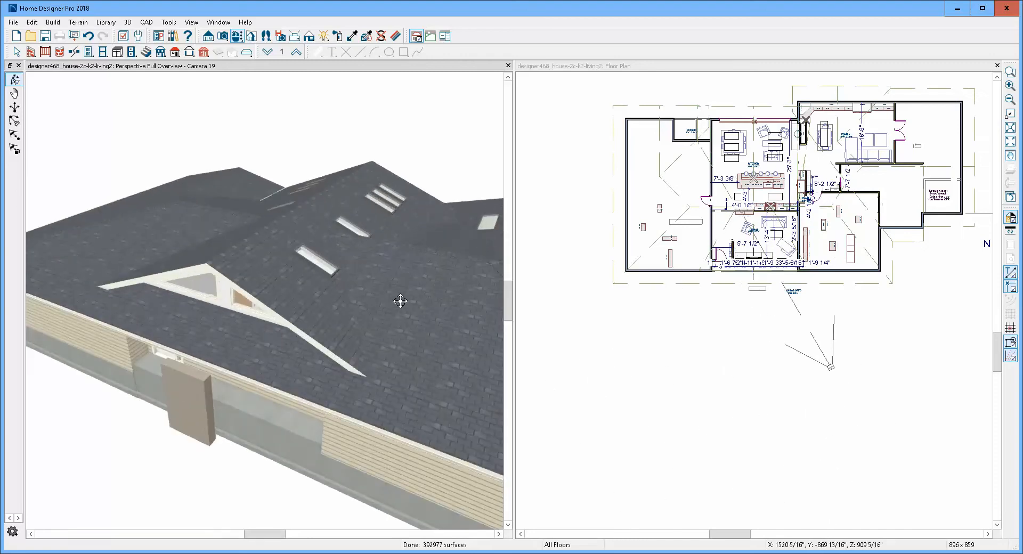
- Examine how the front roof plane, the raised right roof plane and the lower roof plane beside the kitchen meet, from the front and the rear
click(377, 326)
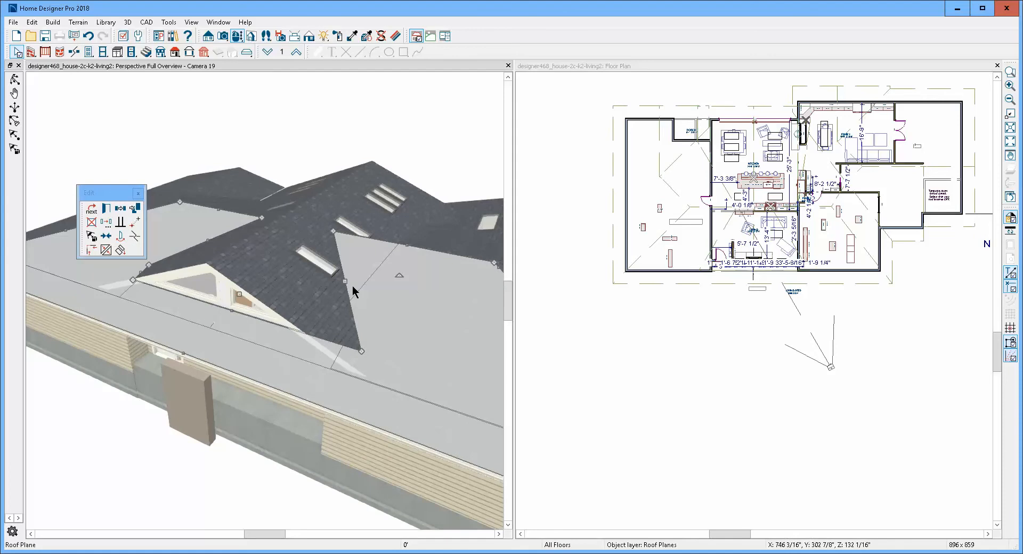
click(331, 317)
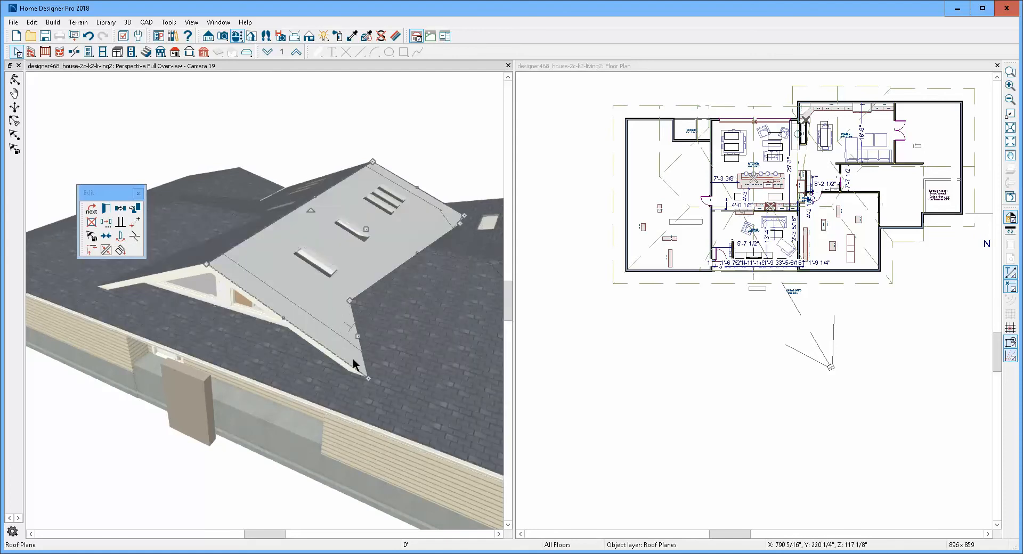
key(Escape)
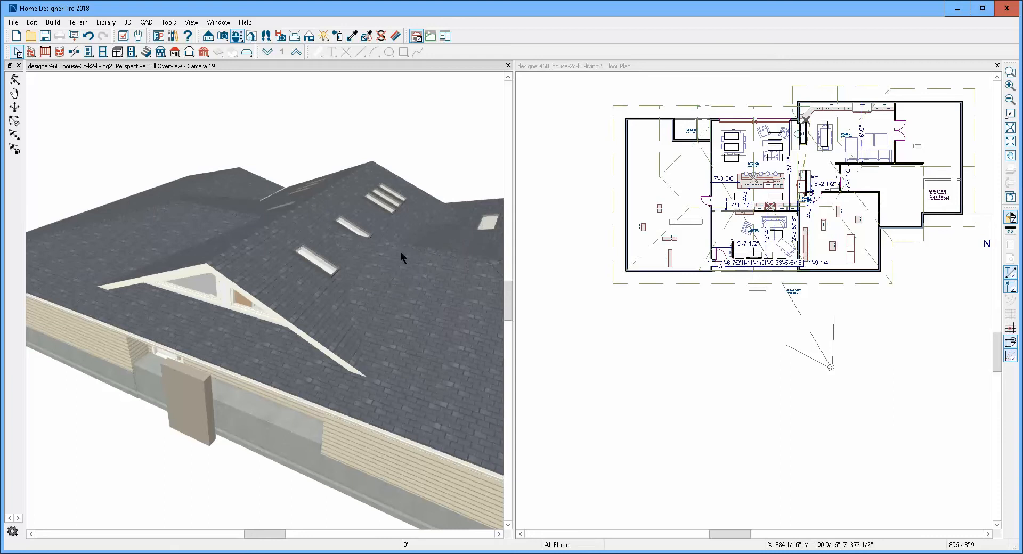
click(14, 80)
drag(445, 242, 258, 262)
key(space)
click(277, 372)
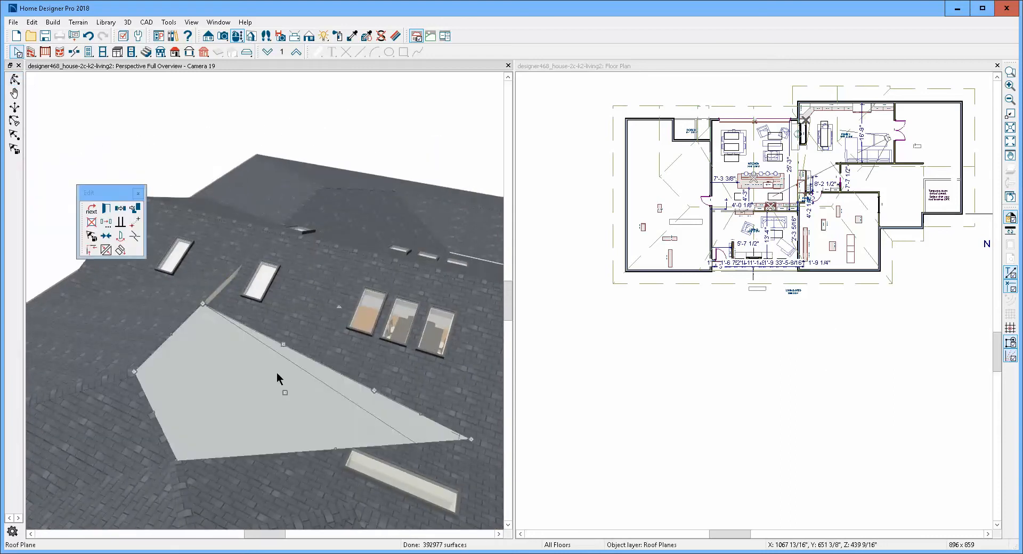
scroll(240, 327, down, 4)
scroll(252, 350, up, 1)
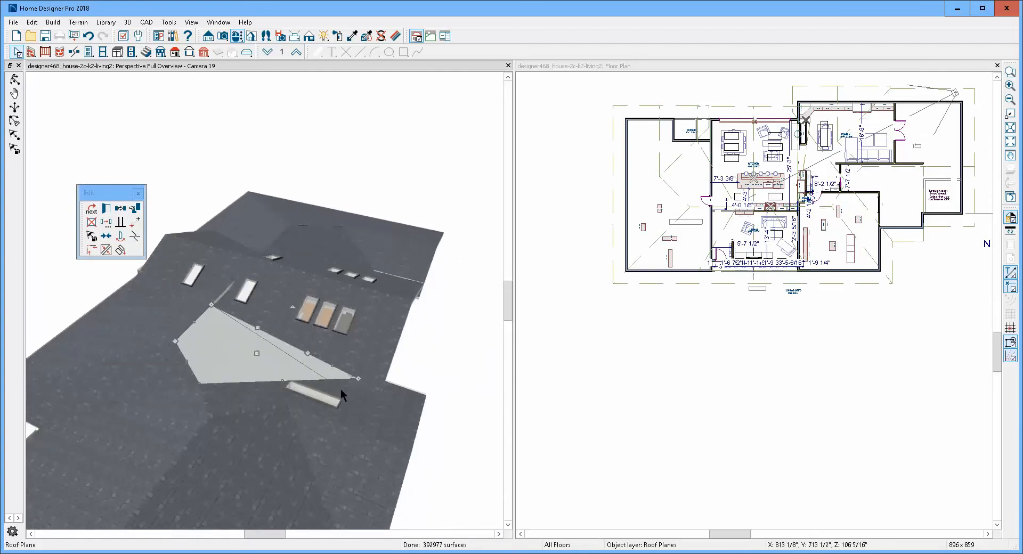
key(Escape)
click(339, 356)
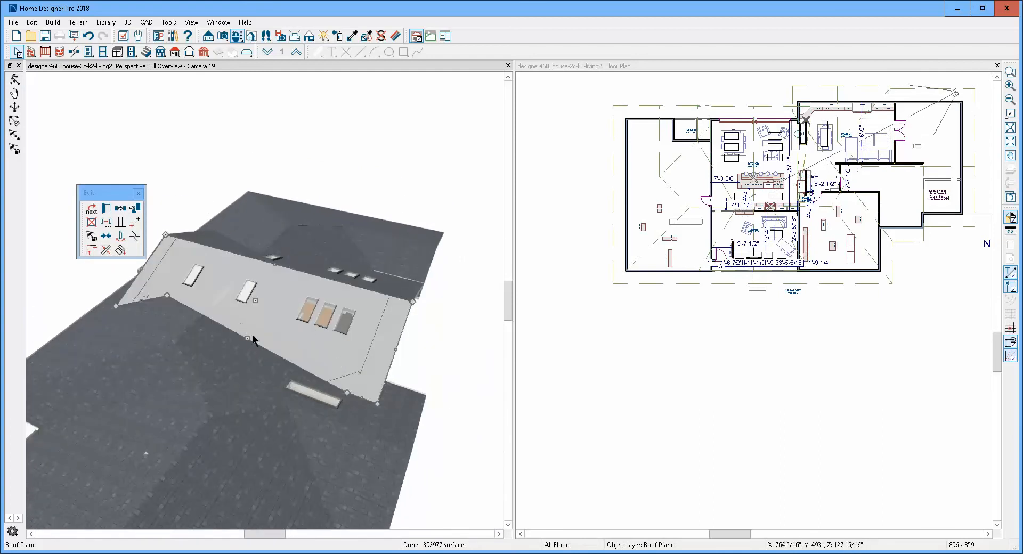
- Merge the extra break corner on the lower roof plane's edge along the raised roof into its far end corner, leaving one straight edge
click(261, 353)
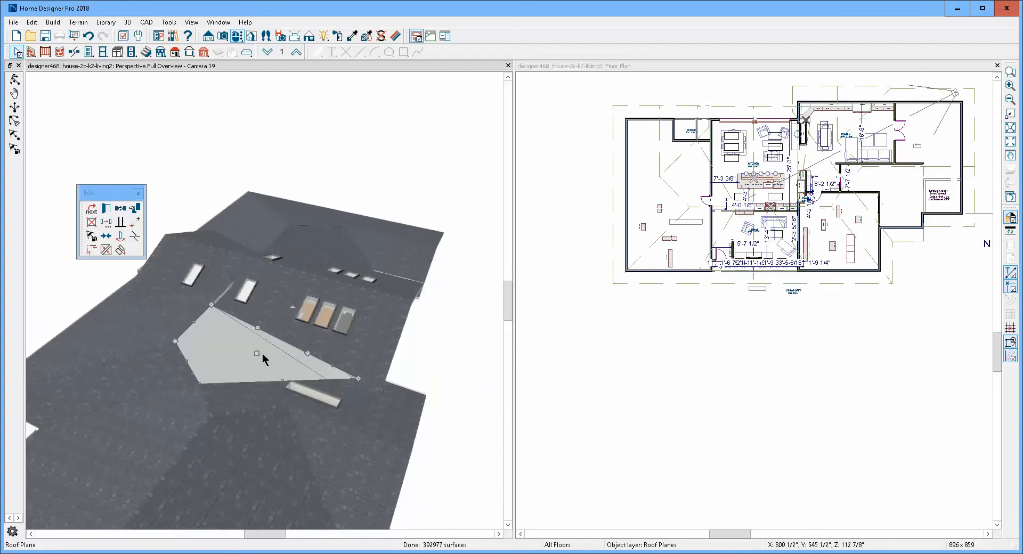
scroll(311, 364, up, 3)
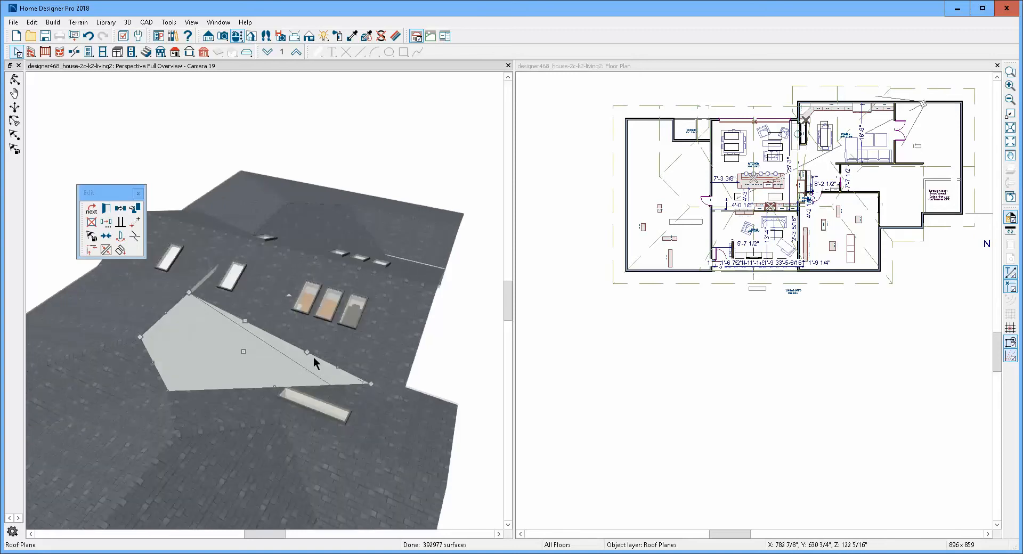
scroll(313, 363, down, 2)
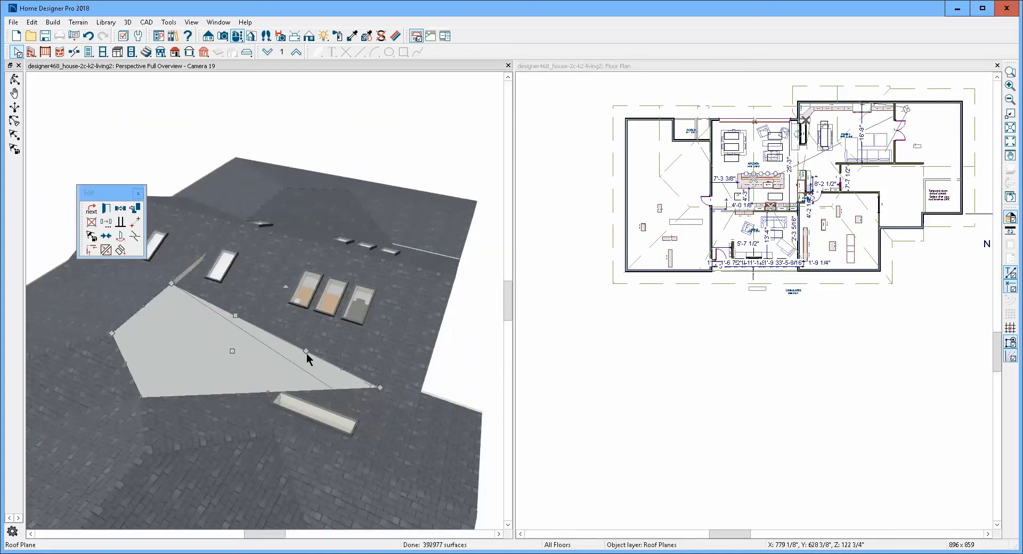
drag(305, 353, 379, 388)
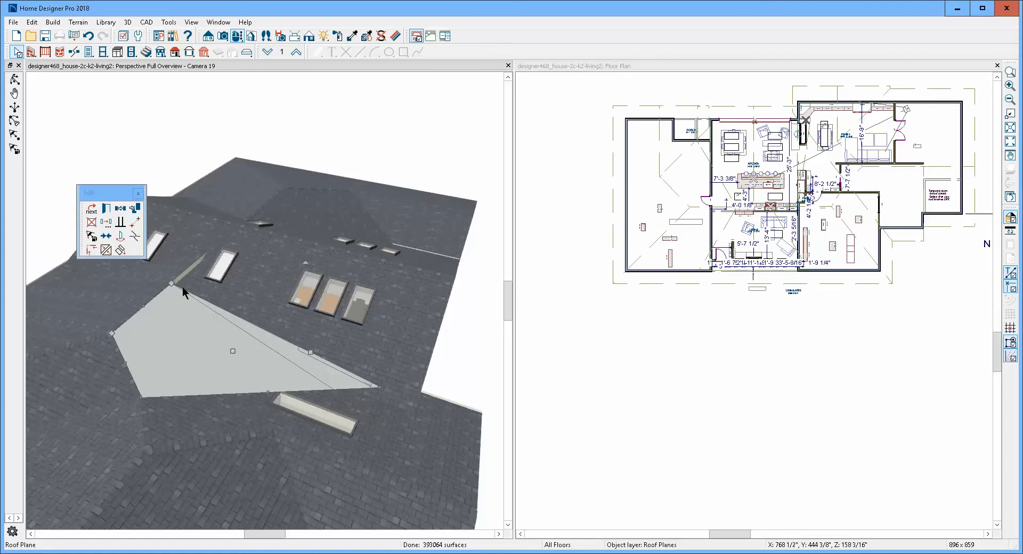
- Join the straightened edge of the lower roof plane beside the kitchen to the raised right roof plane and dismiss the hole warnings
click(107, 249)
click(255, 328)
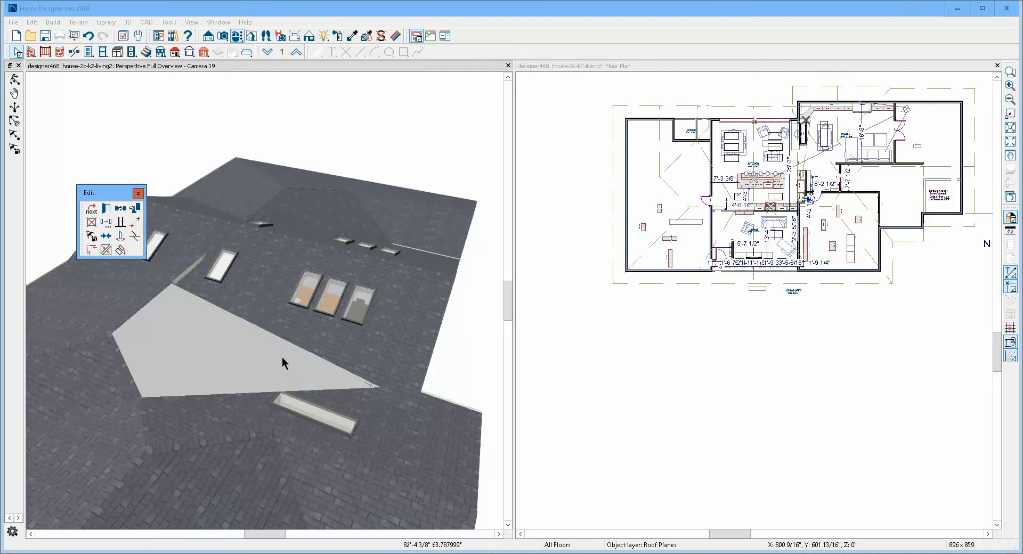
click(312, 347)
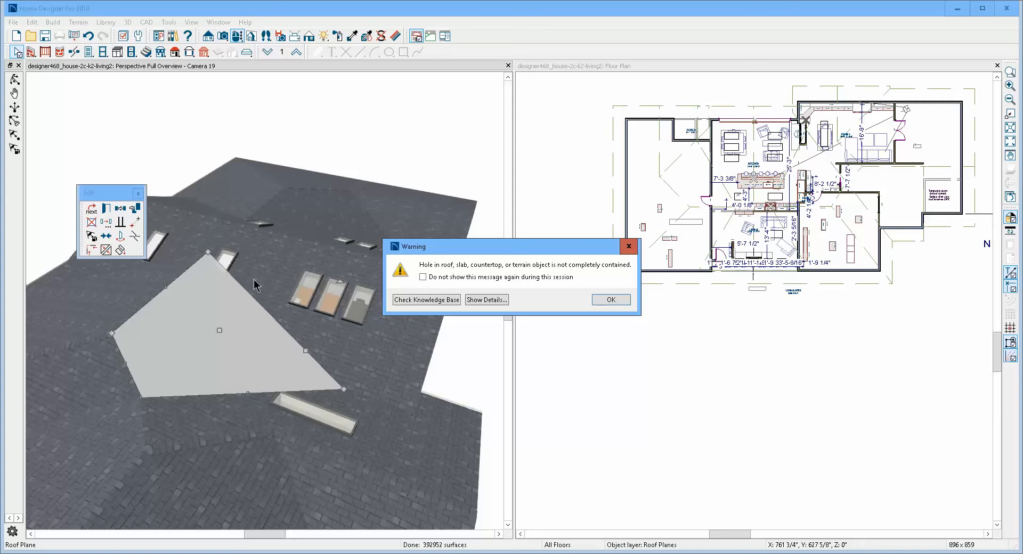
click(611, 301)
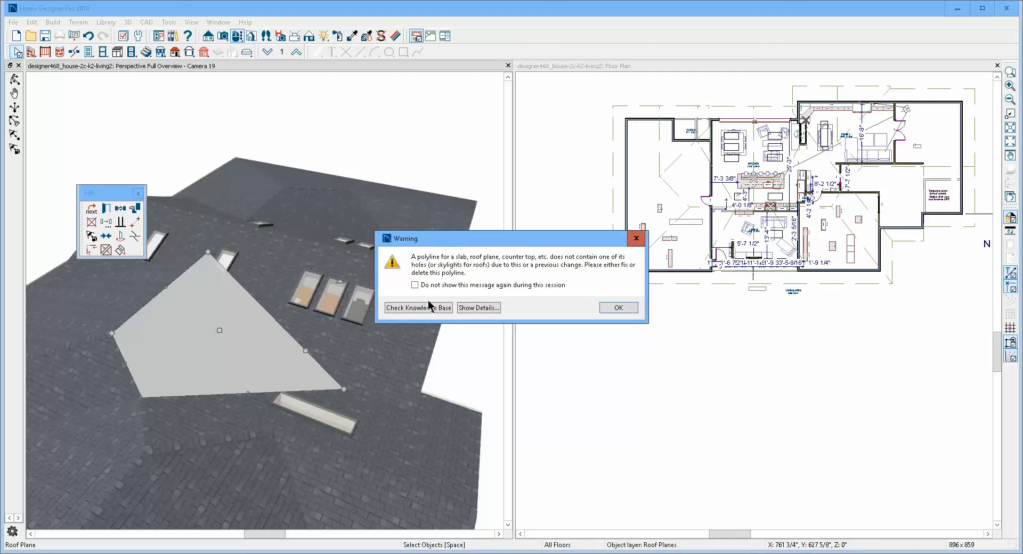
click(620, 308)
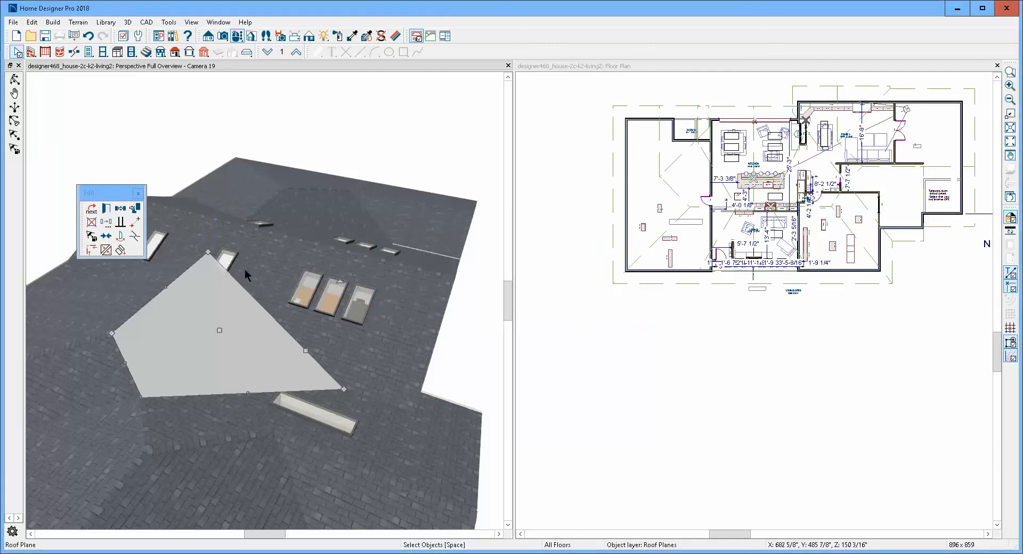
key(Escape)
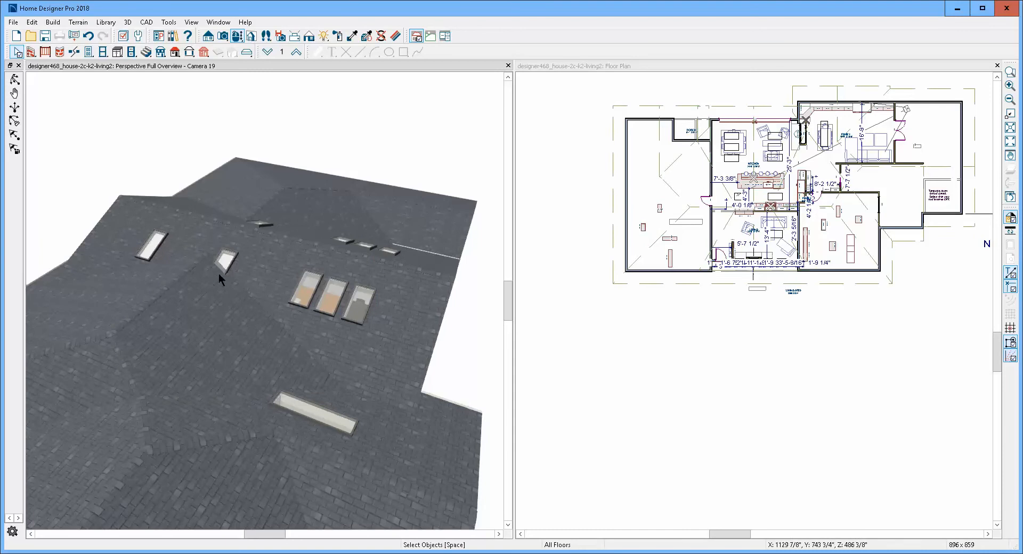
- Move the skylight cut by the new valley onto the clear part of the raised roof plane, beside the row of three skylights
scroll(219, 273, up, 3)
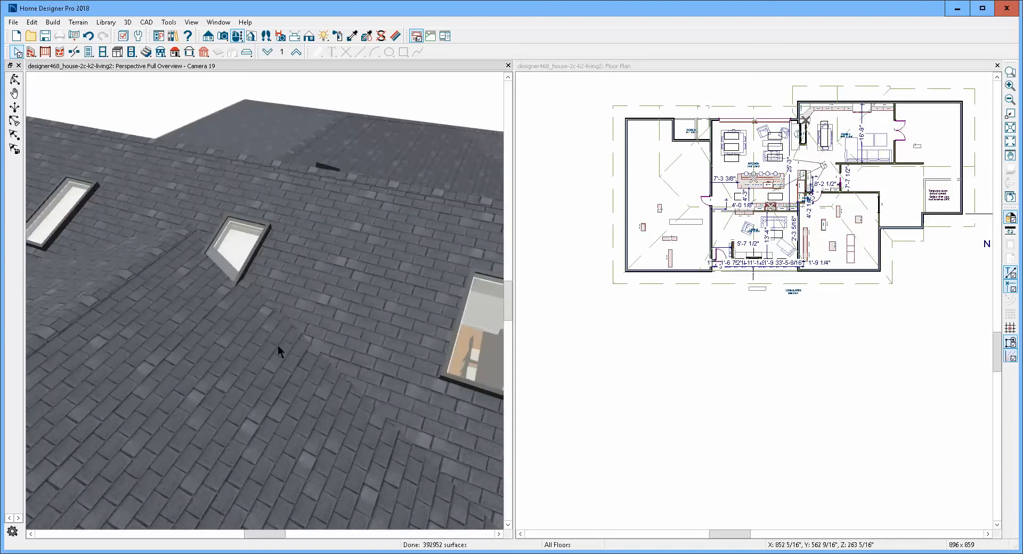
click(241, 251)
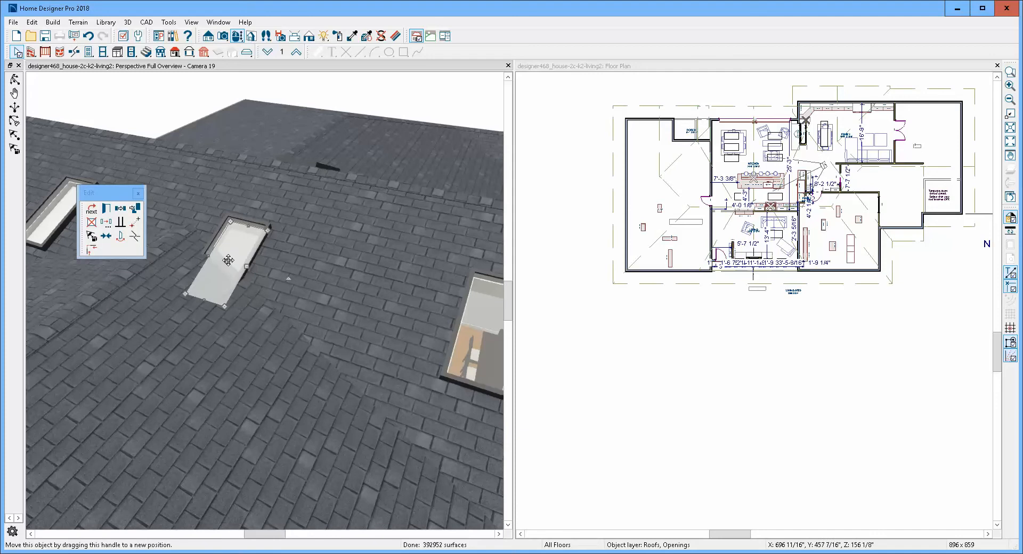
drag(228, 260, 365, 308)
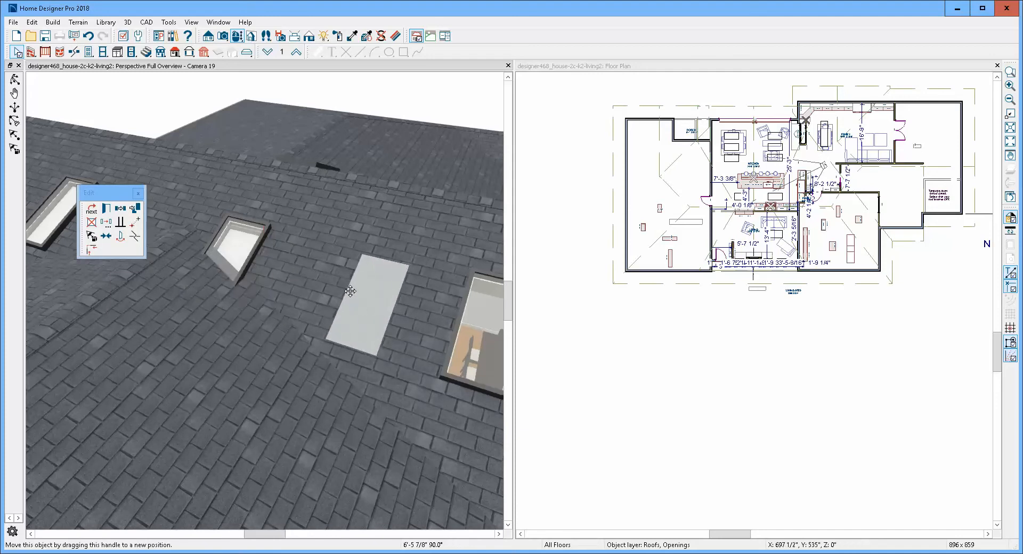
- Examine the relocated skylight, then how the kitchen gable roof overlaps the lower roof plane above the porch on the opposite side
scroll(318, 276, down, 5)
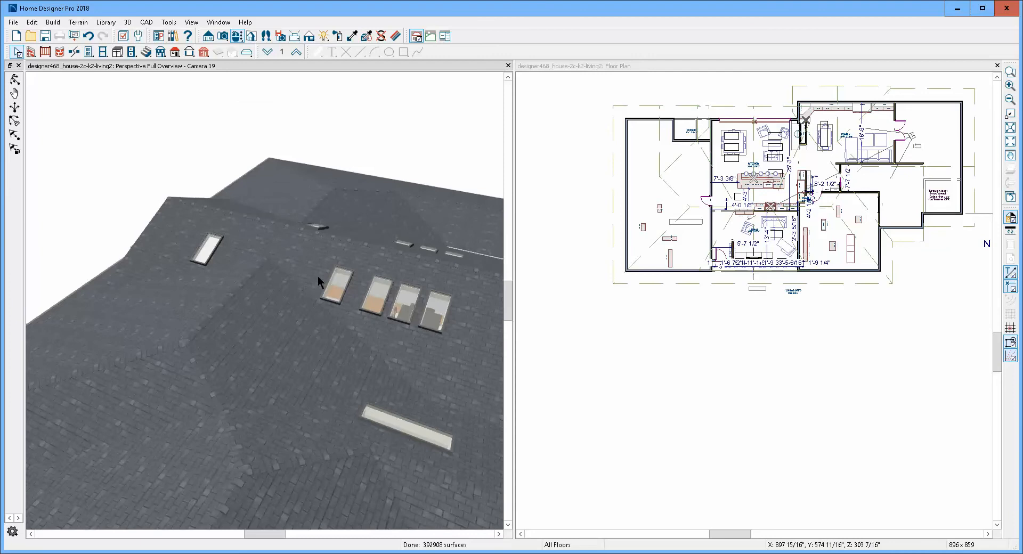
scroll(317, 276, down, 3)
scroll(318, 276, up, 3)
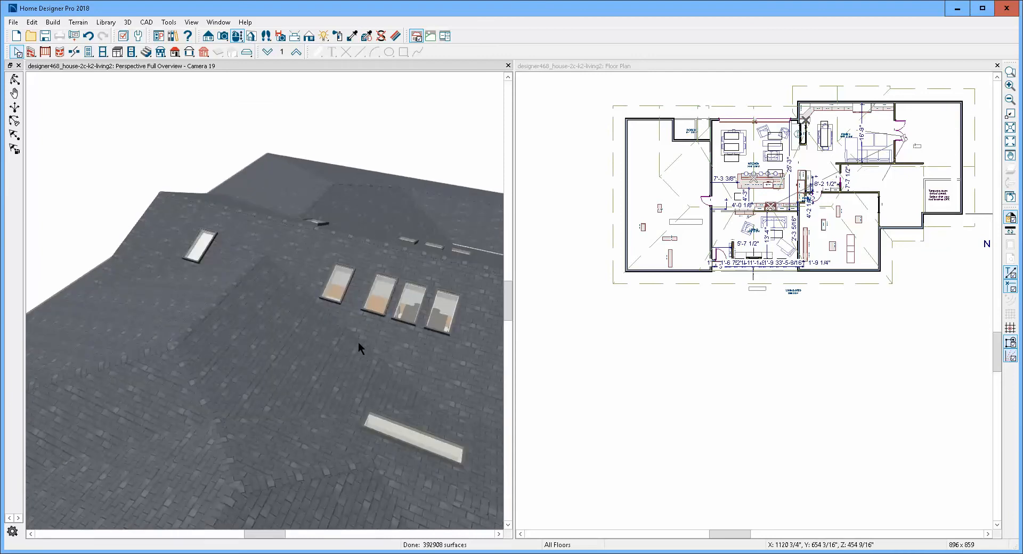
scroll(314, 295, down, 1)
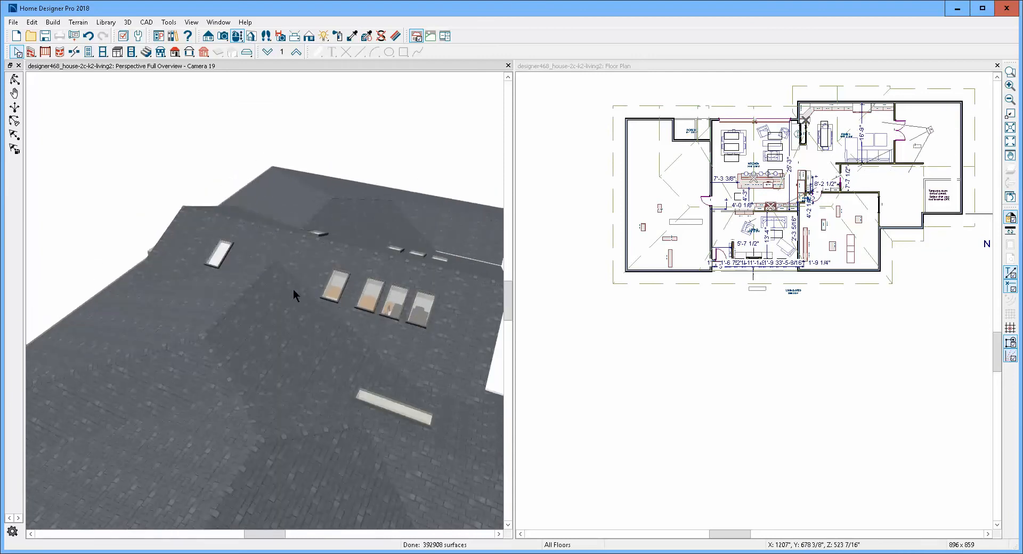
scroll(293, 289, down, 1)
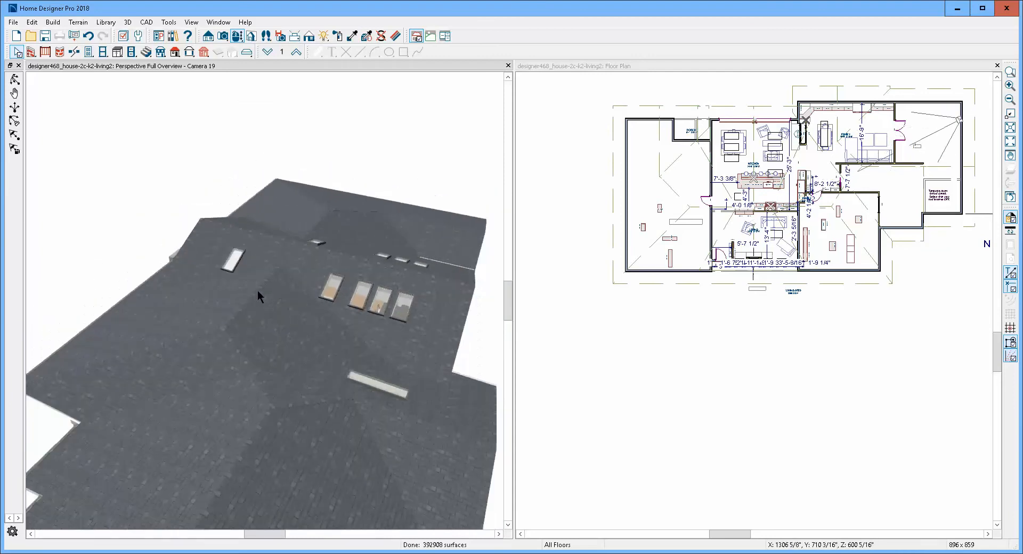
click(15, 79)
drag(338, 312, 203, 271)
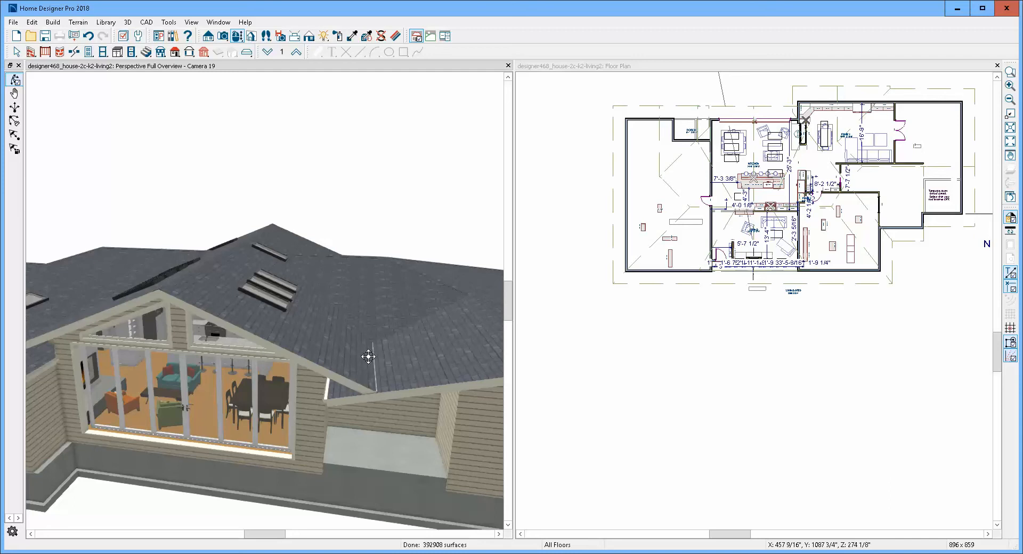
key(space)
click(376, 318)
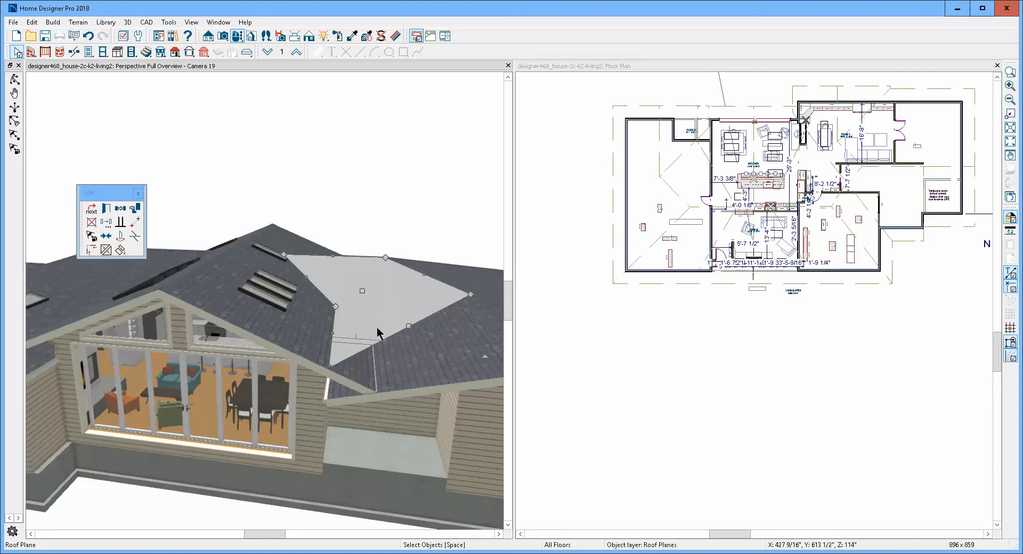
key(Escape)
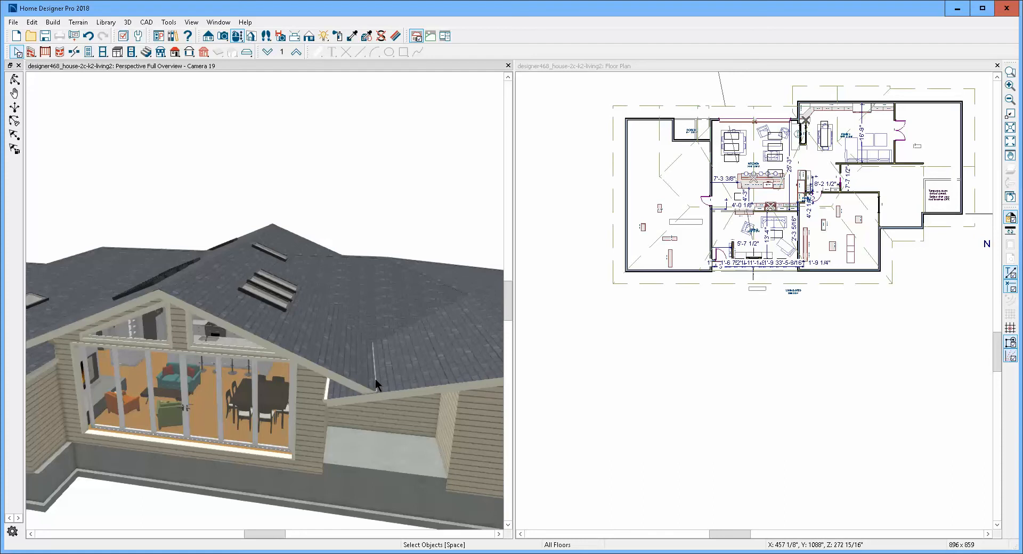
click(14, 80)
mouse_move(229, 201)
mouse_down()
mouse_move(225, 183)
mouse_move(273, 196)
mouse_move(237, 175)
mouse_move(219, 196)
mouse_move(219, 226)
mouse_move(217, 201)
mouse_up()
scroll(293, 404, up, 3)
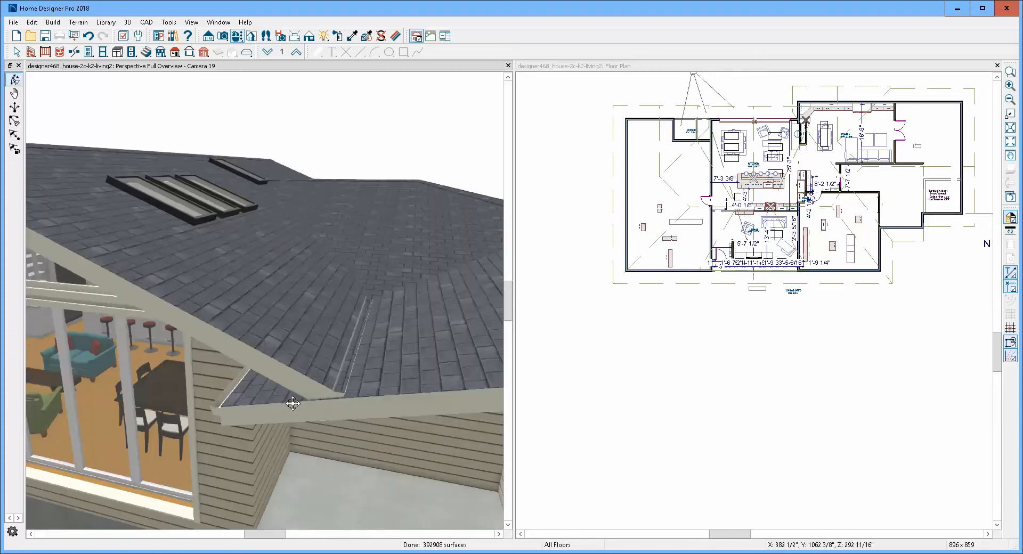
scroll(293, 404, up, 3)
scroll(290, 404, down, 4)
key(space)
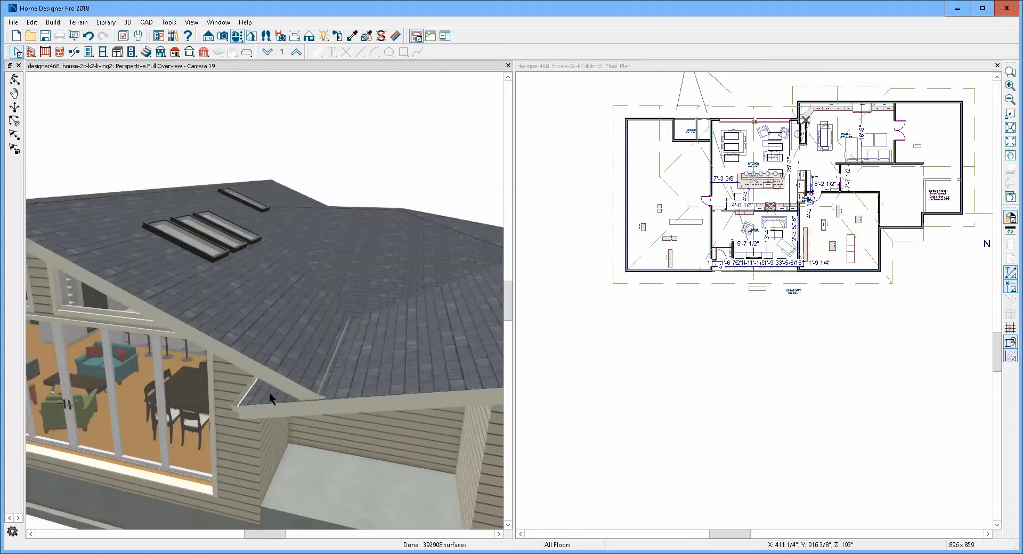
click(270, 392)
key(Delete)
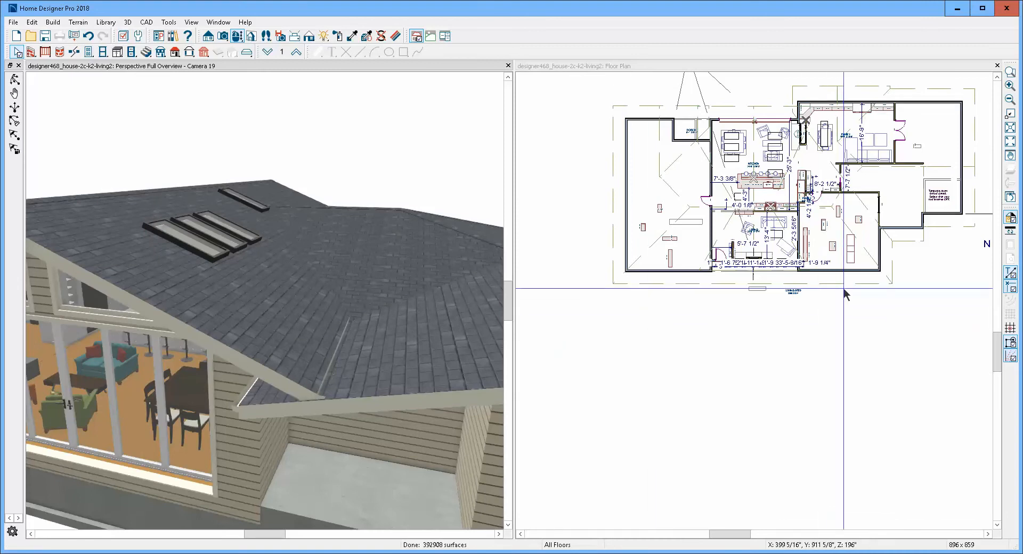
- Delete the invisible room divider that splits the porch beside the kitchen in the floor plan
click(830, 331)
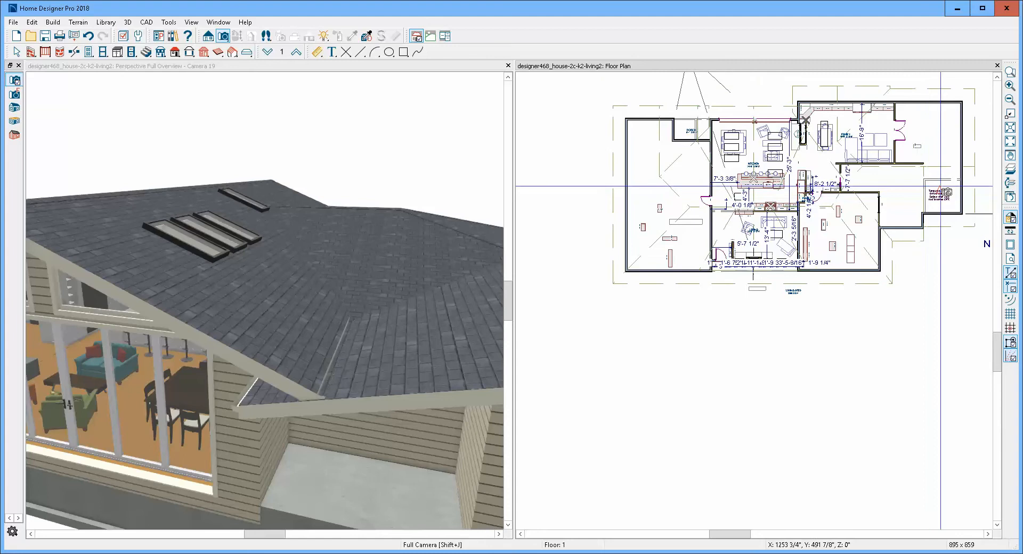
click(1009, 128)
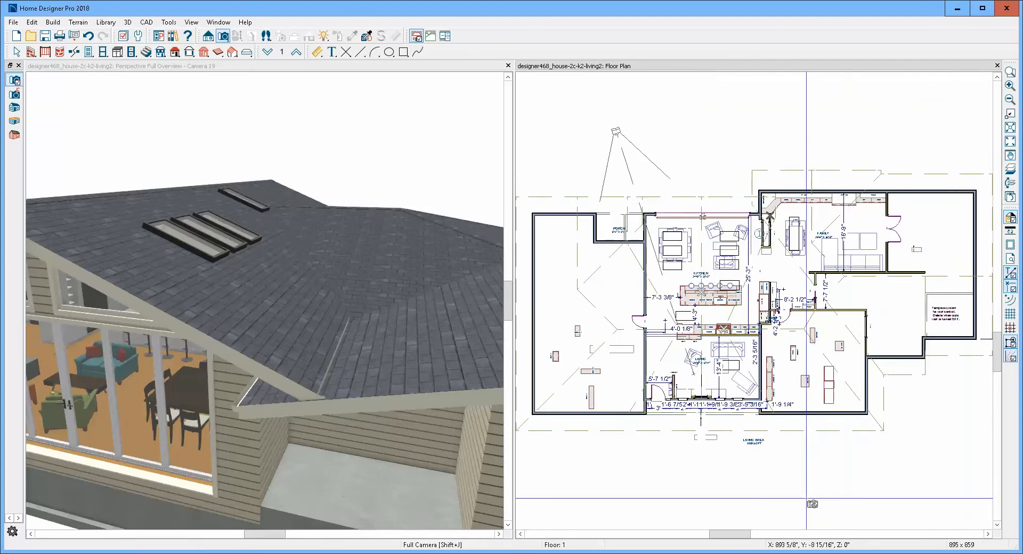
key(space)
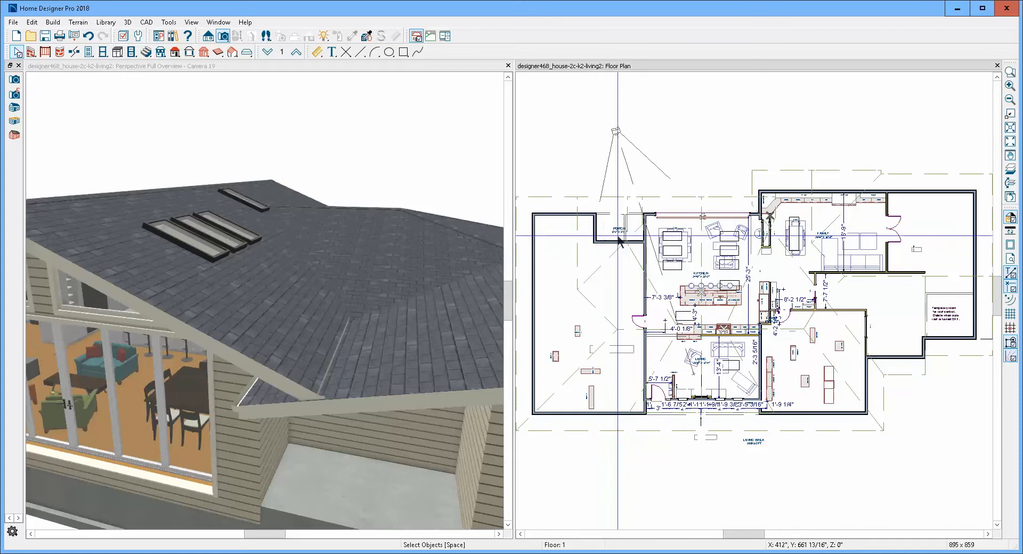
scroll(619, 217, up, 3)
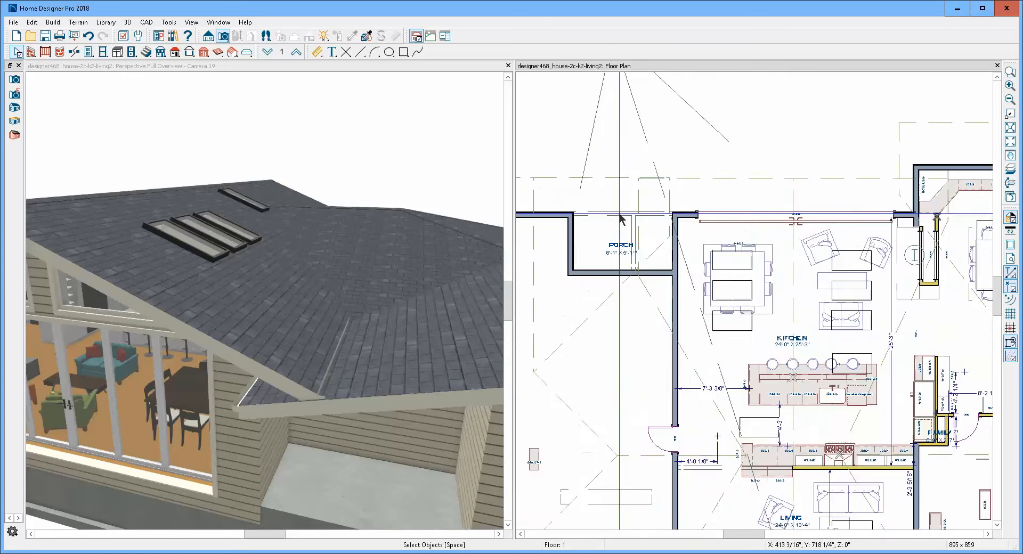
scroll(648, 230, up, 1)
click(638, 249)
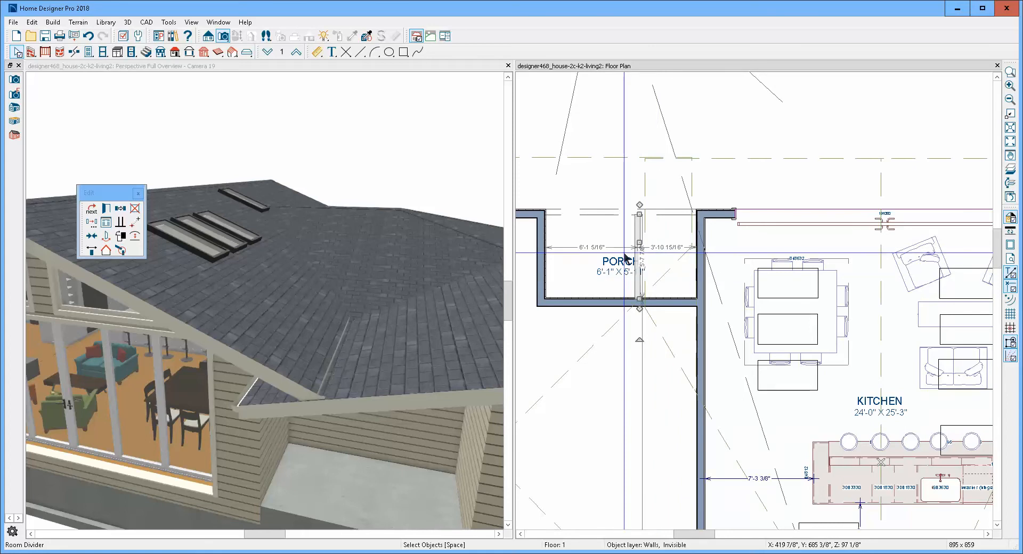
click(650, 244)
key(Delete)
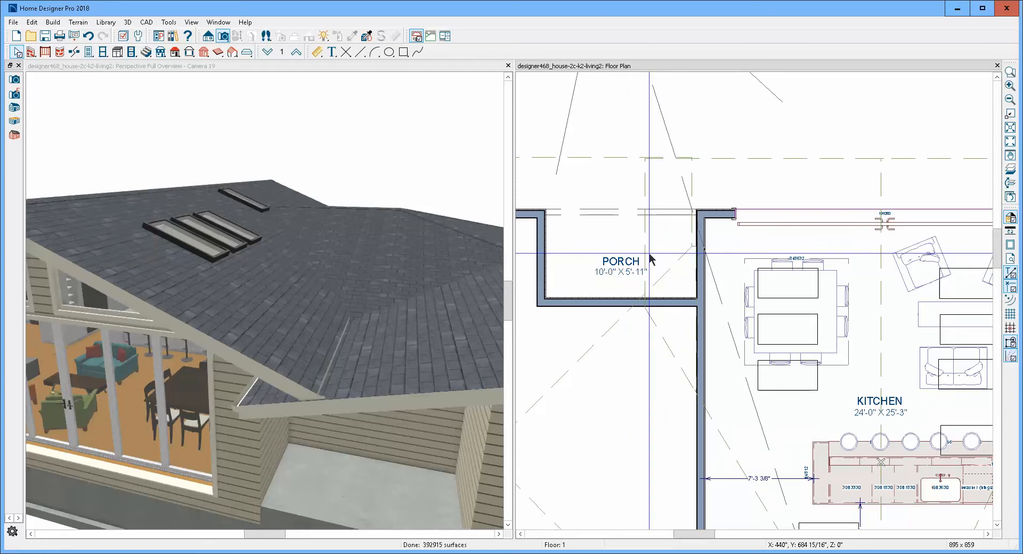
- Break the kitchen-side edge of the roof plane over the porch near the exterior wall line and pull its inner segment back over the porch
scroll(639, 187, down, 2)
scroll(650, 187, down, 1)
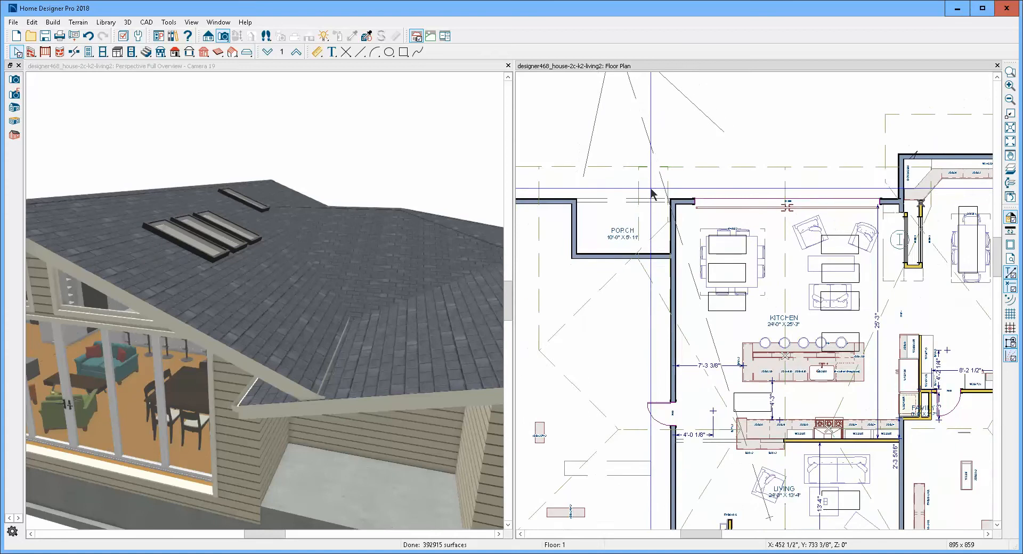
click(624, 166)
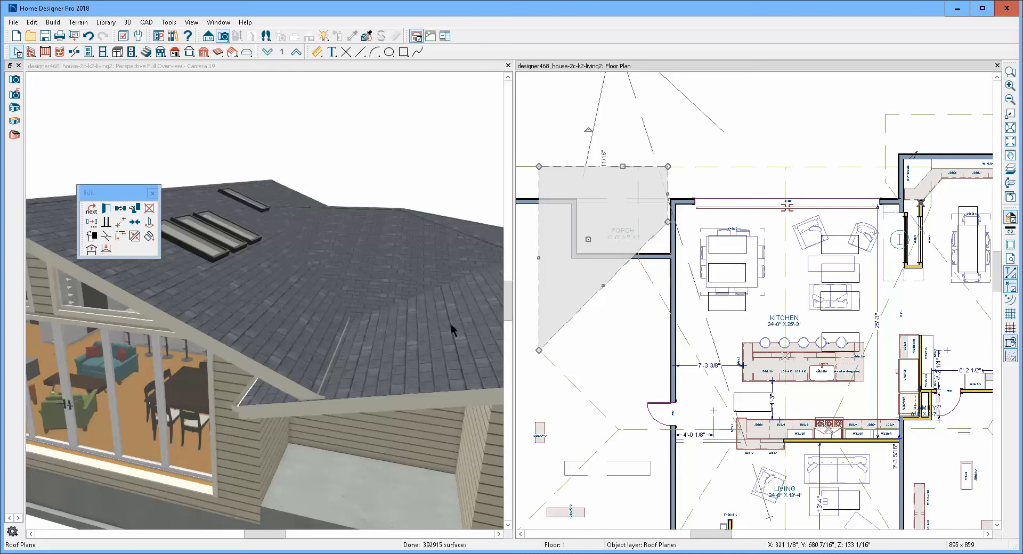
click(120, 223)
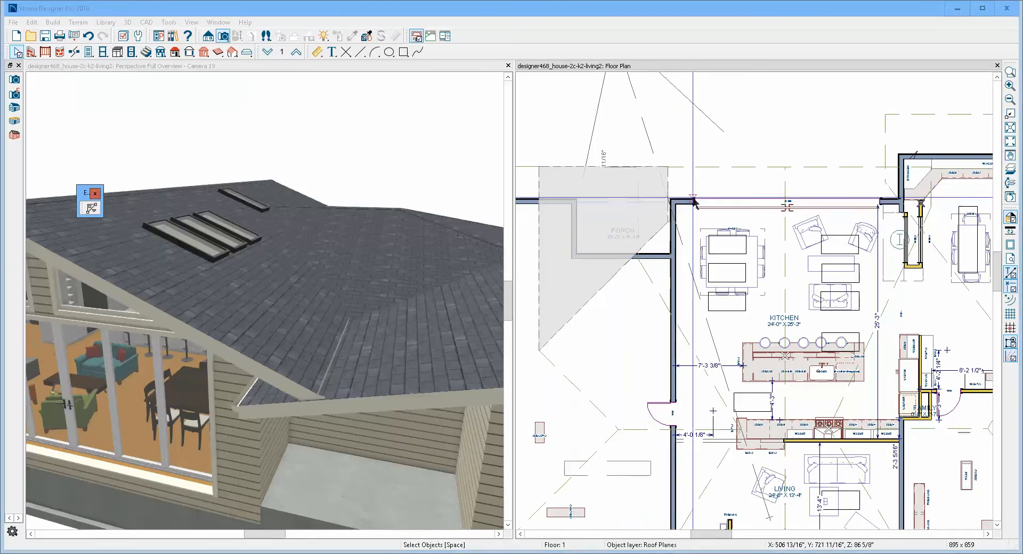
click(669, 198)
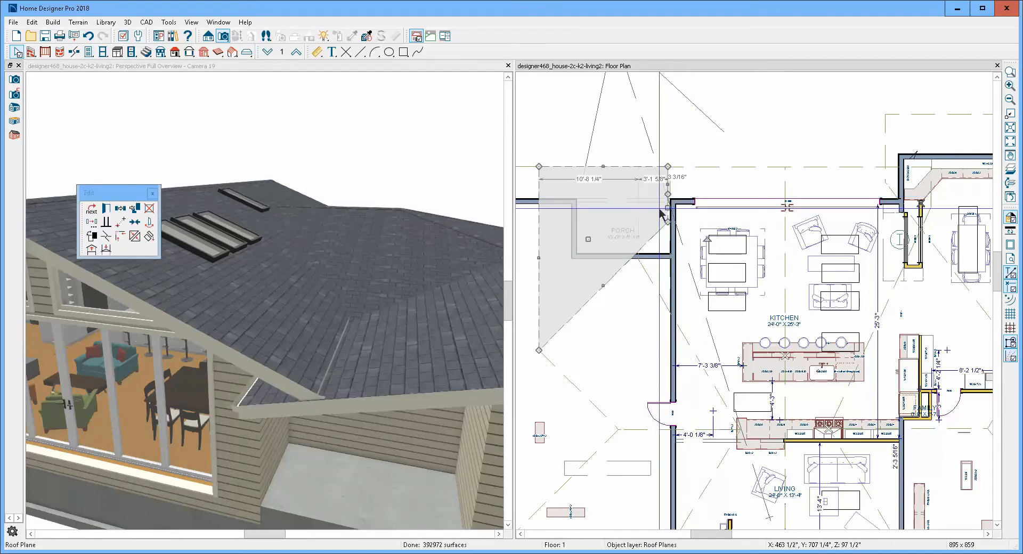
mouse_move(660, 209)
mouse_down()
mouse_move(654, 254)
mouse_move(639, 256)
mouse_up()
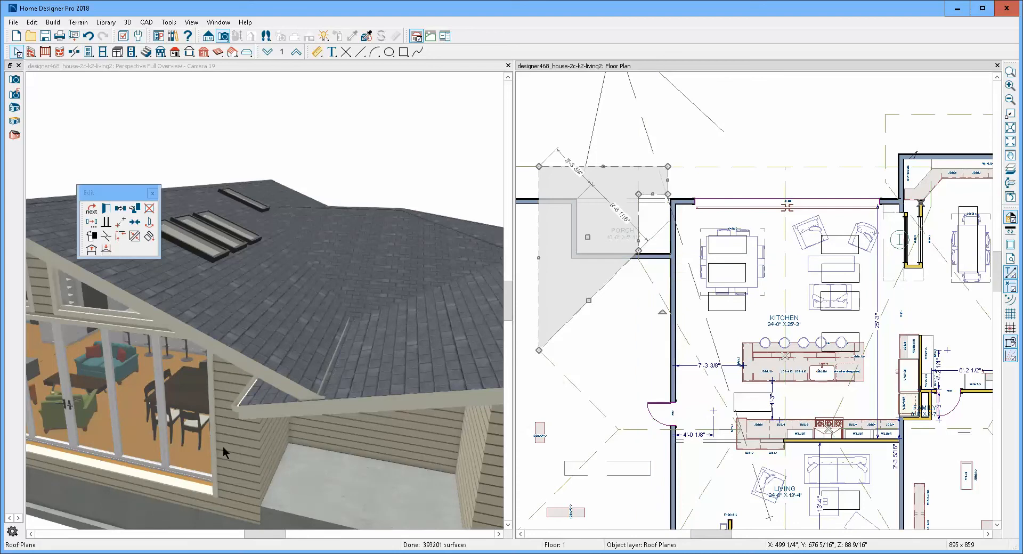
key(Escape)
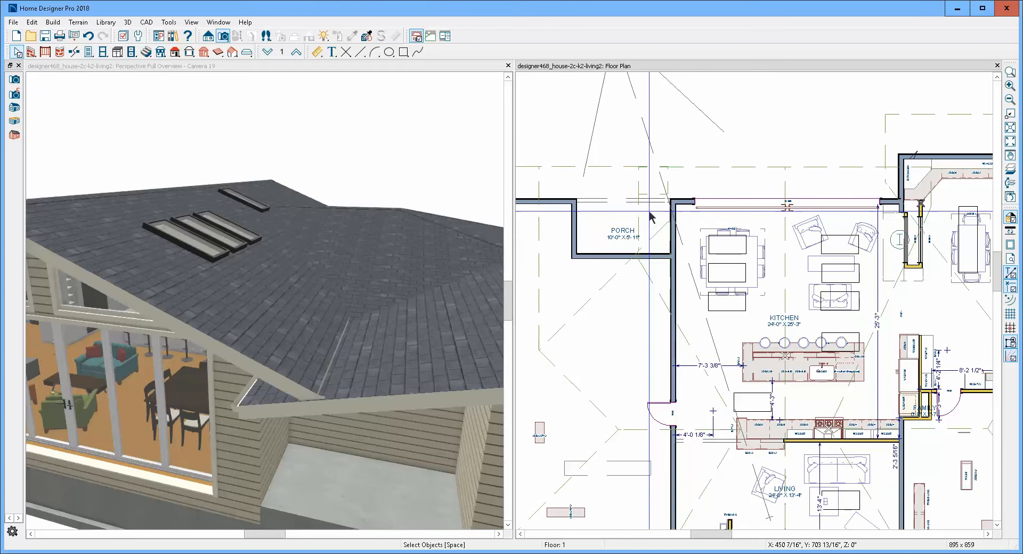
- Draw a narrow roof plane about 2'-4" wide over the porch, with its baseline near the exterior wall line
scroll(645, 203, up, 1)
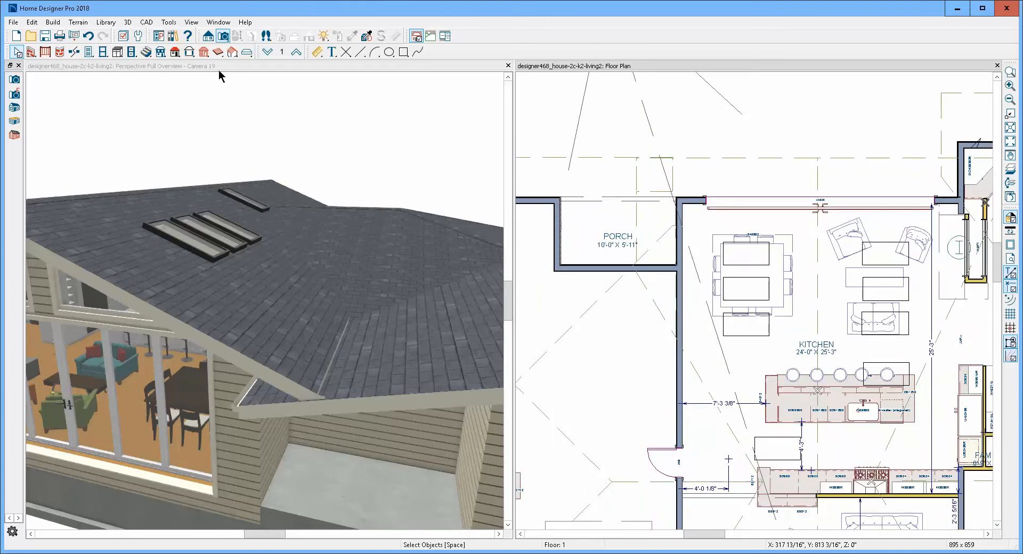
click(175, 54)
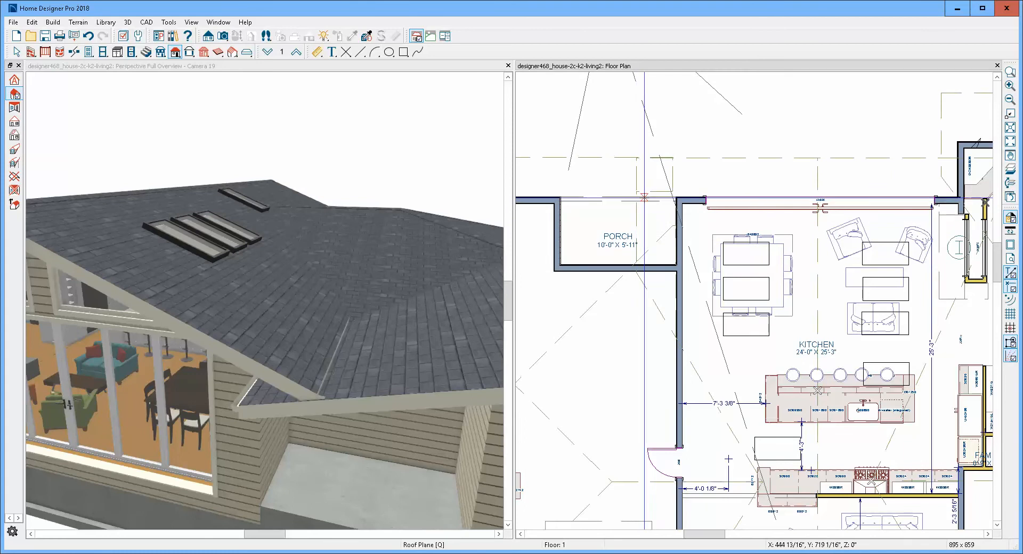
drag(647, 197, 639, 203)
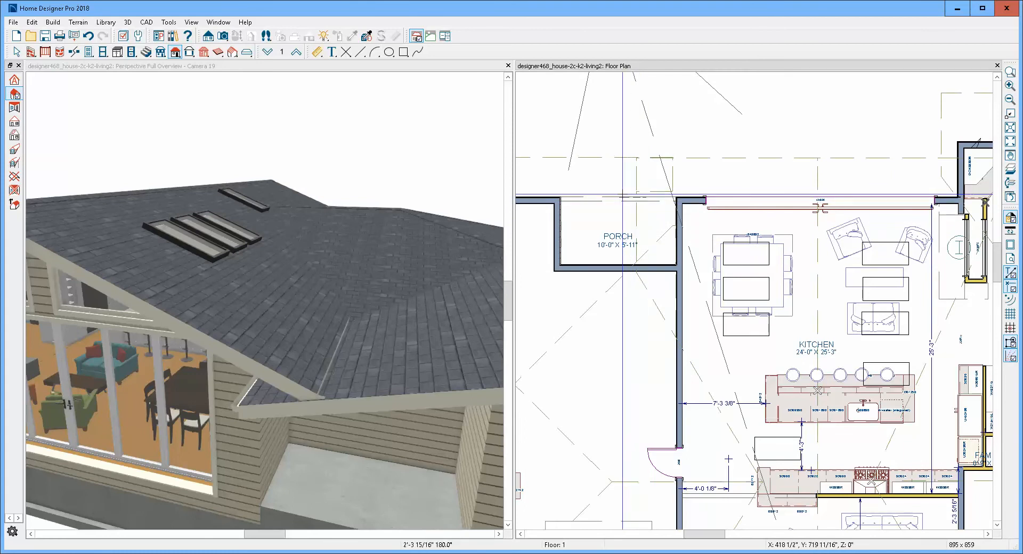
drag(622, 195, 624, 295)
key(space)
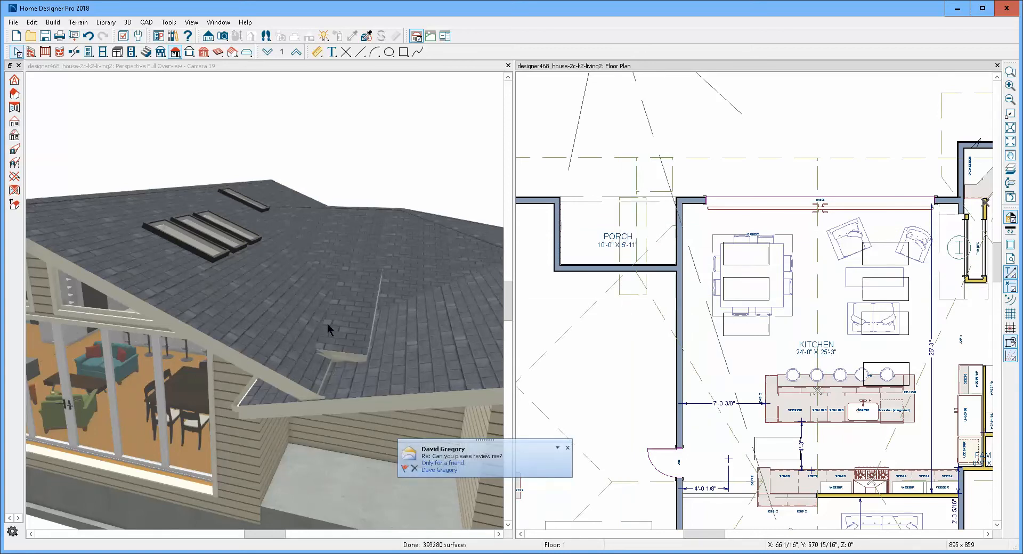
click(335, 322)
key(Escape)
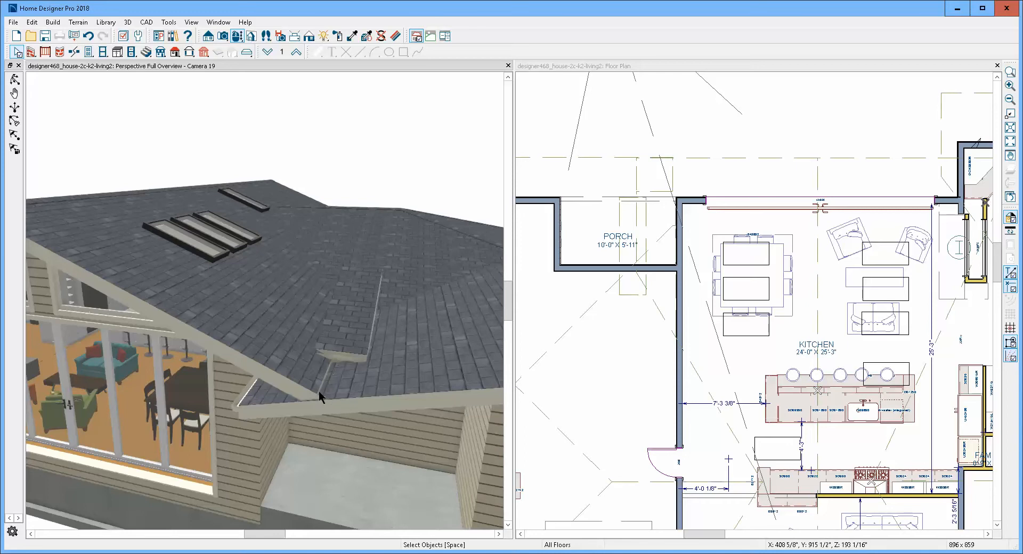
click(632, 162)
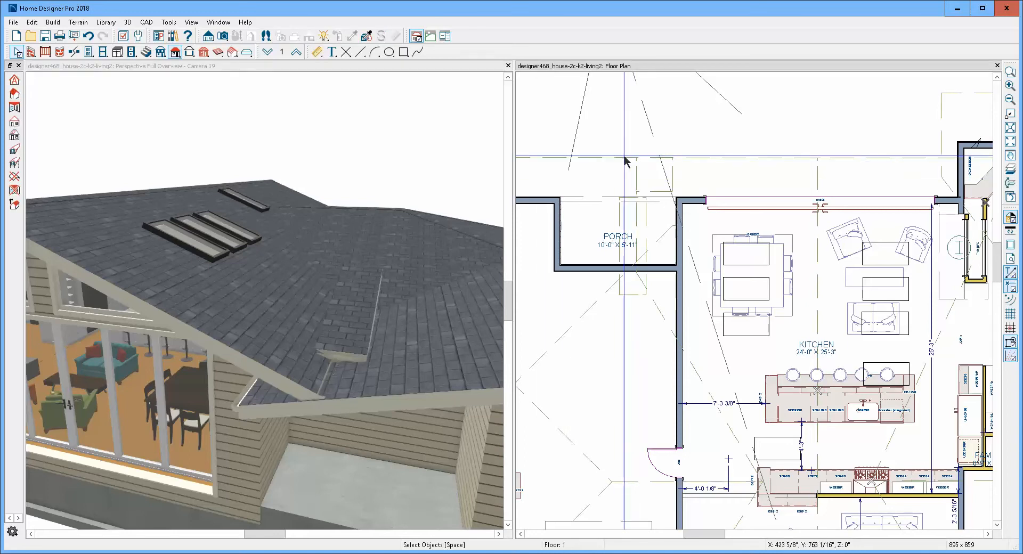
click(627, 163)
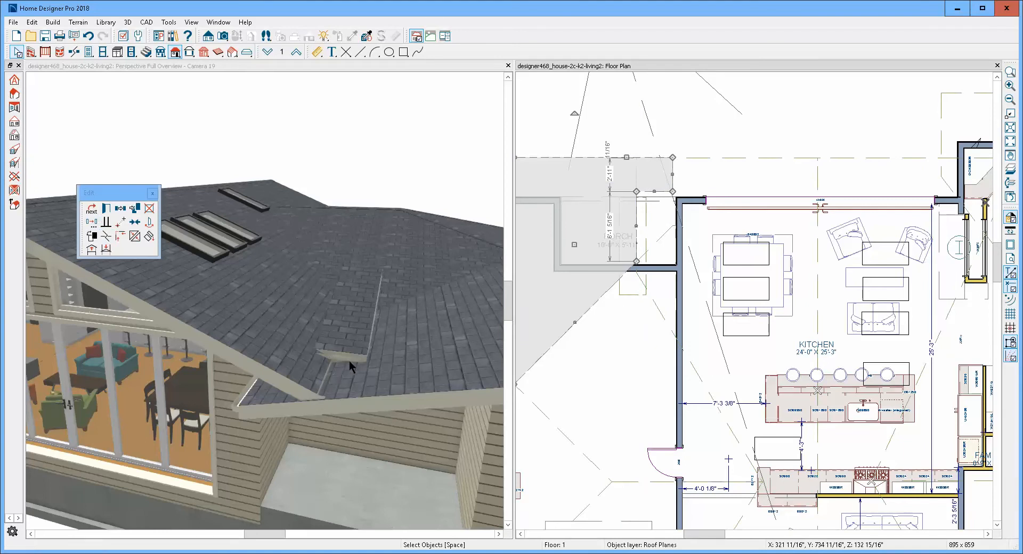
key(Escape)
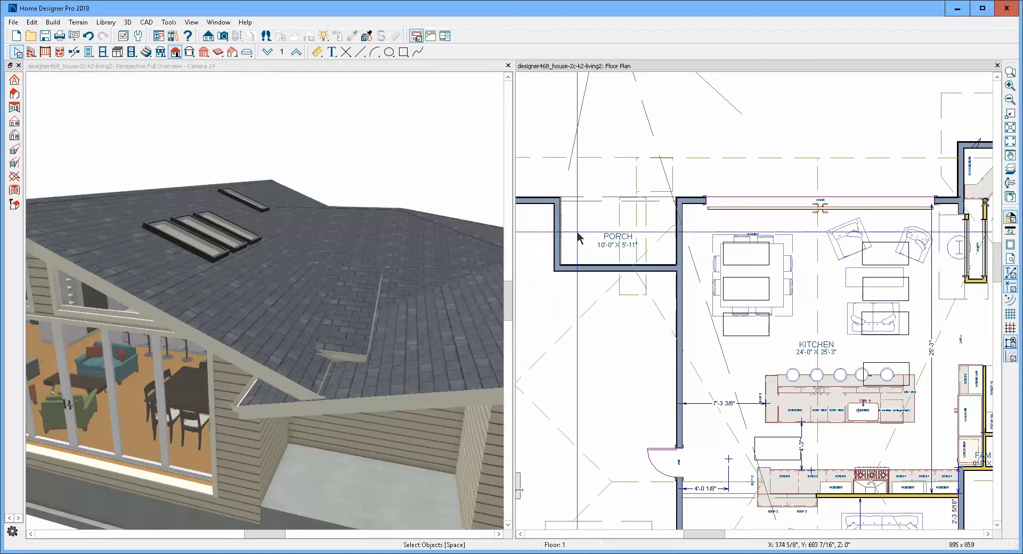
- Move the narrow porch roof plane outward and align its kitchen-side outer corner with the eave line using Point to Point Move
click(619, 251)
drag(633, 244, 634, 210)
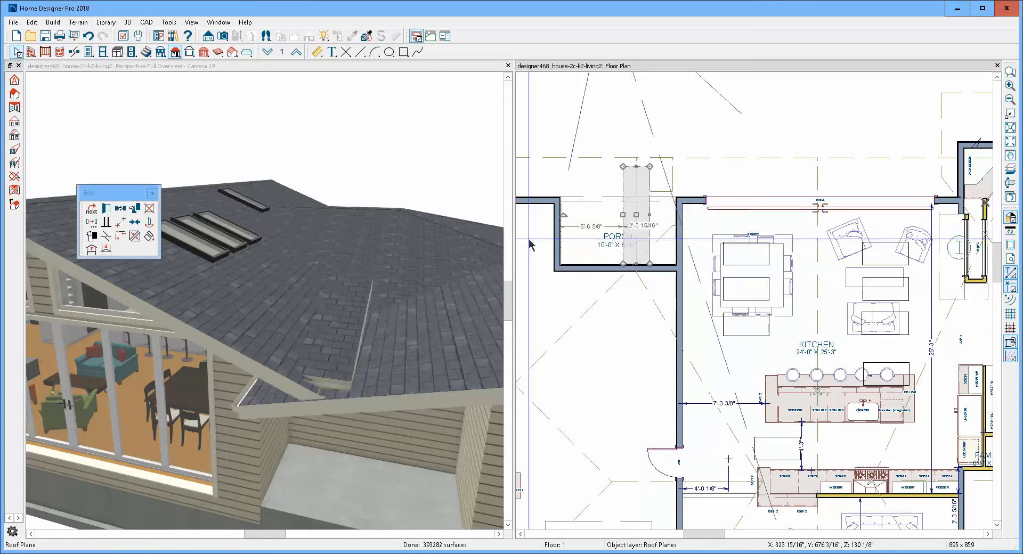
click(120, 223)
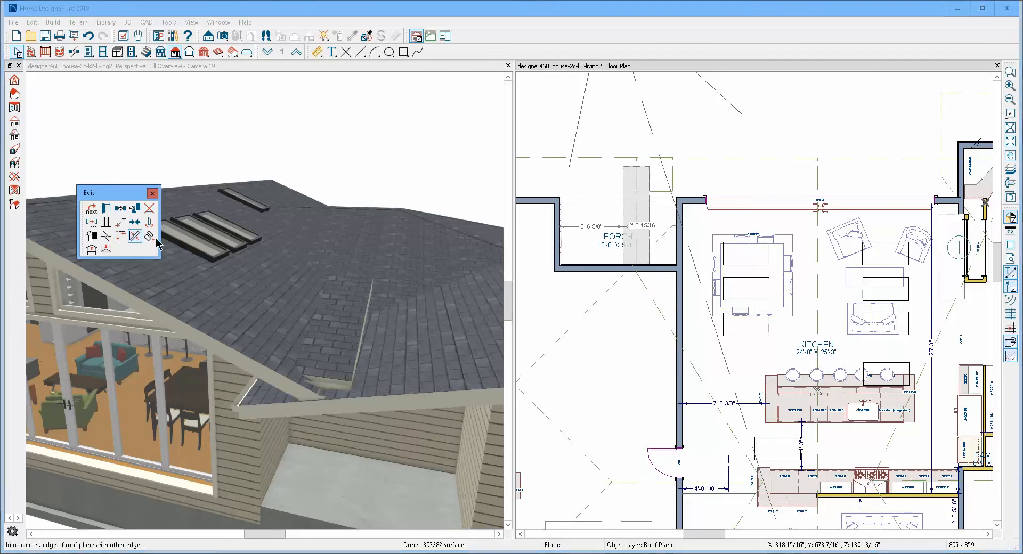
click(650, 168)
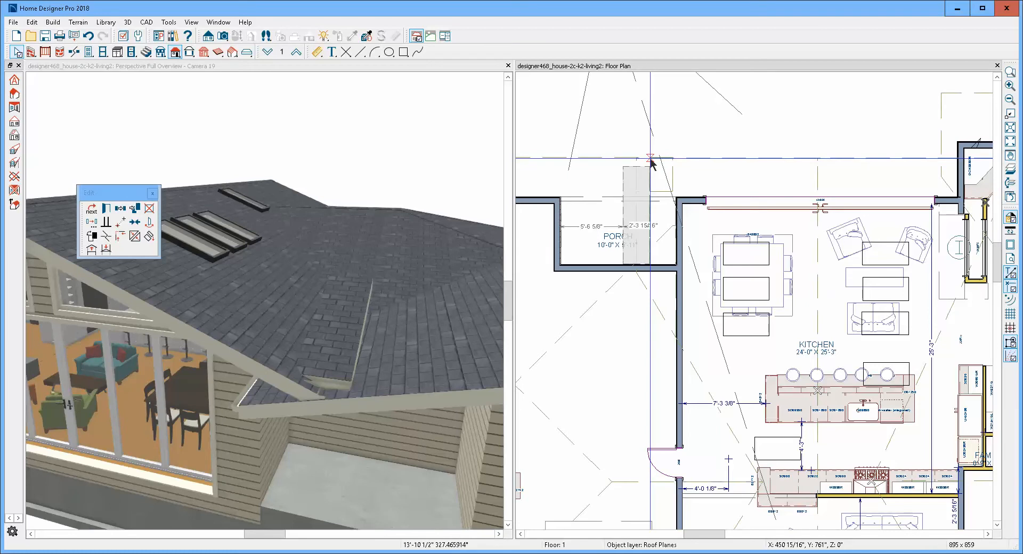
click(650, 159)
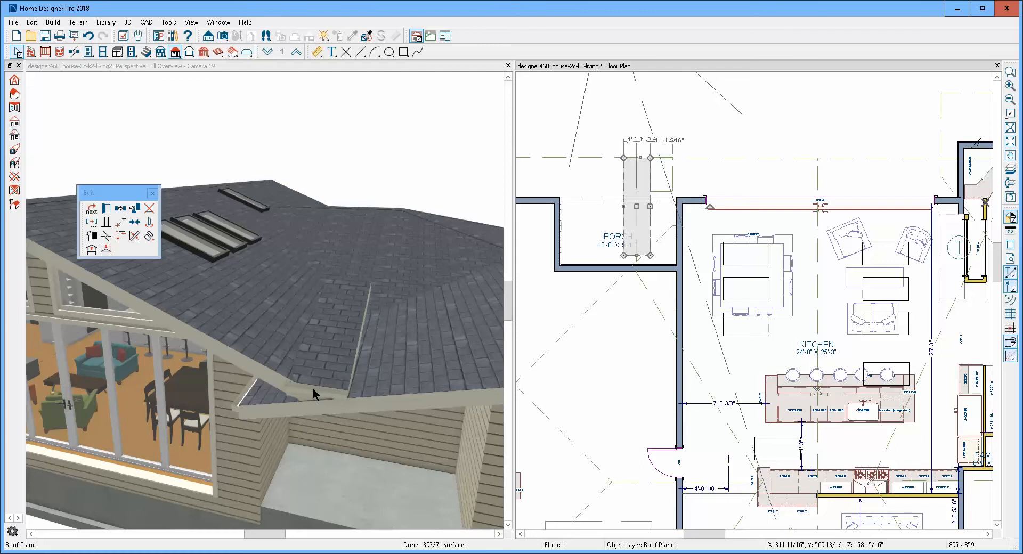
- Lower the narrow roof plane over the porch by 6" using a relative Z move in Transform/Replicate Object
scroll(311, 404, up, 5)
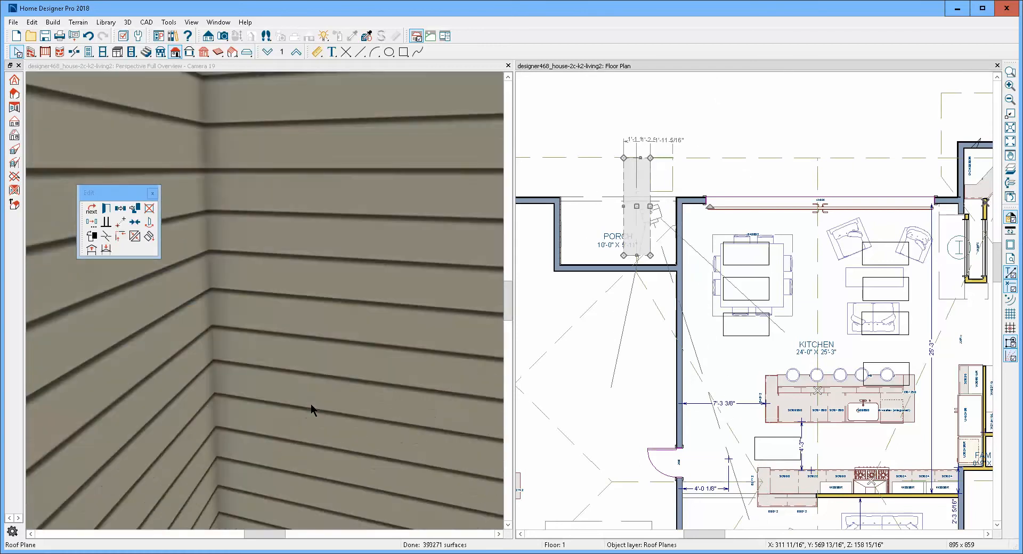
scroll(311, 404, down, 3)
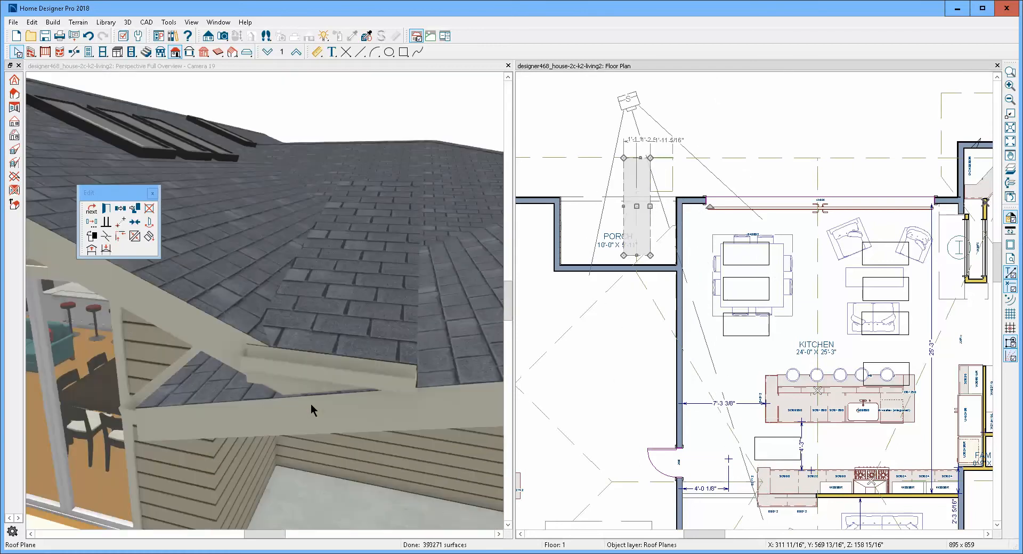
click(347, 313)
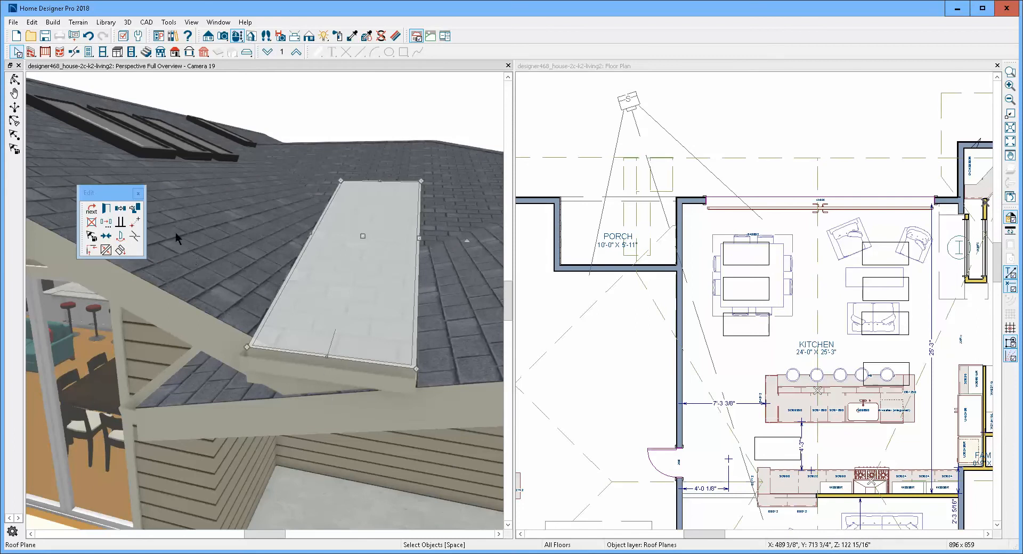
click(107, 222)
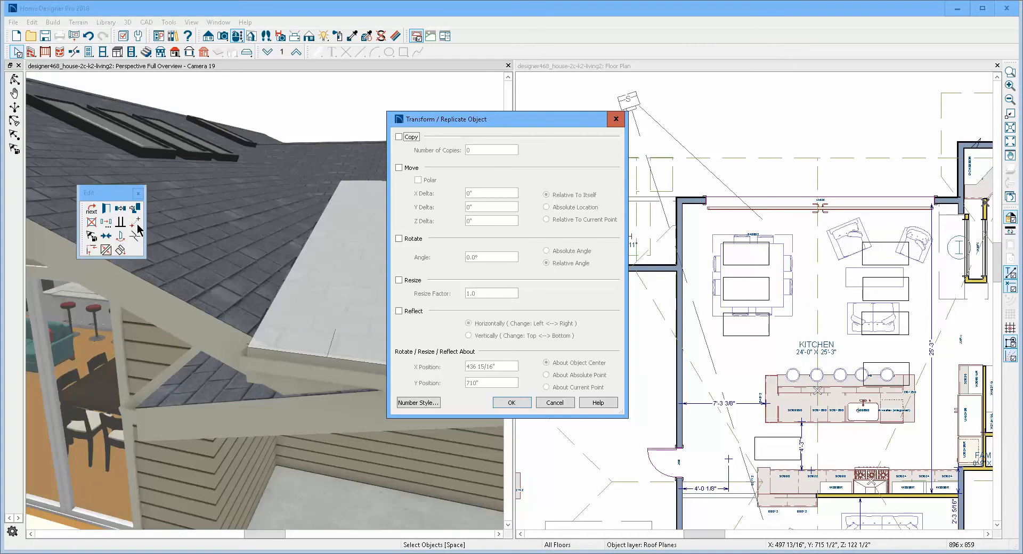
click(415, 171)
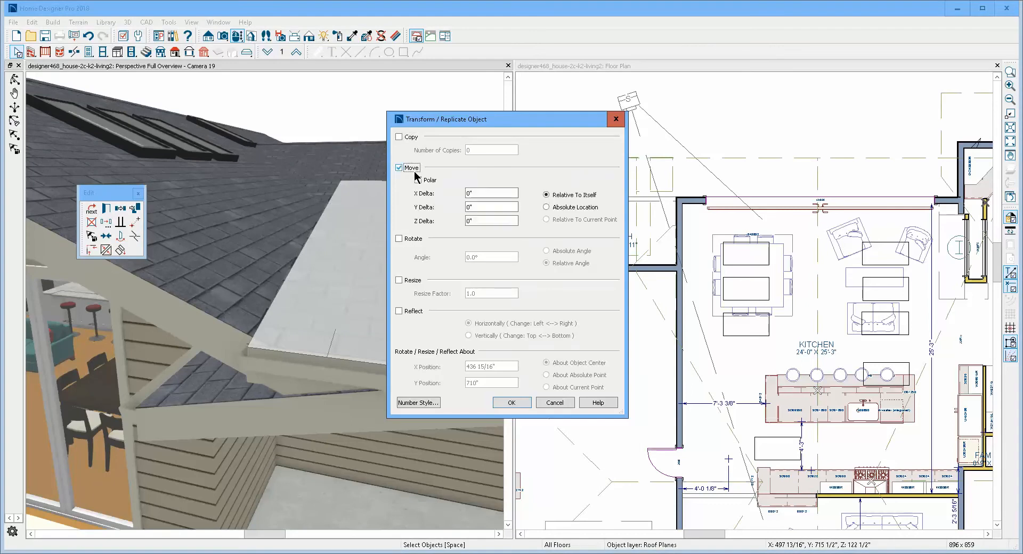
double_click(476, 221)
text(-6)
click(512, 403)
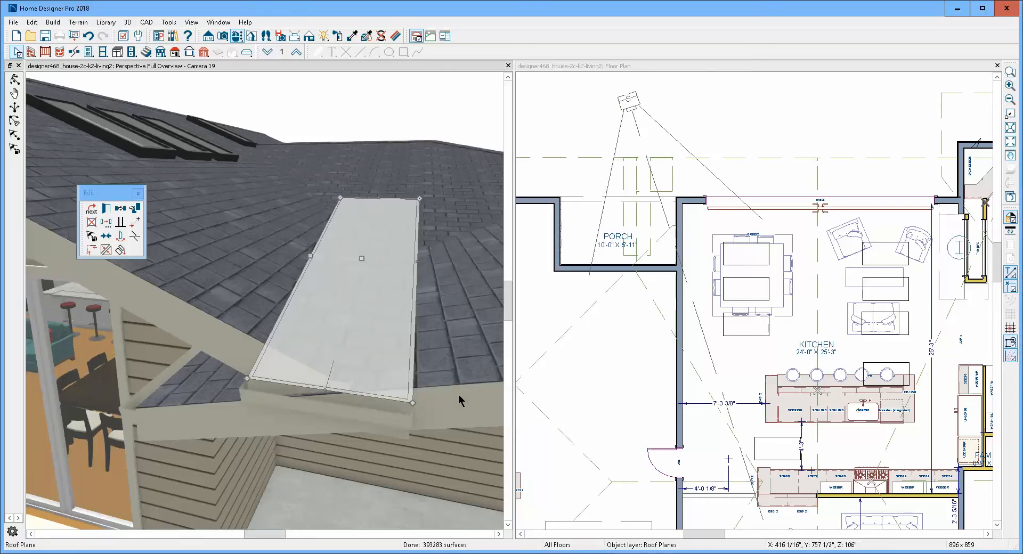
- Turn off the gutter on the narrow roof plane over the porch
click(106, 210)
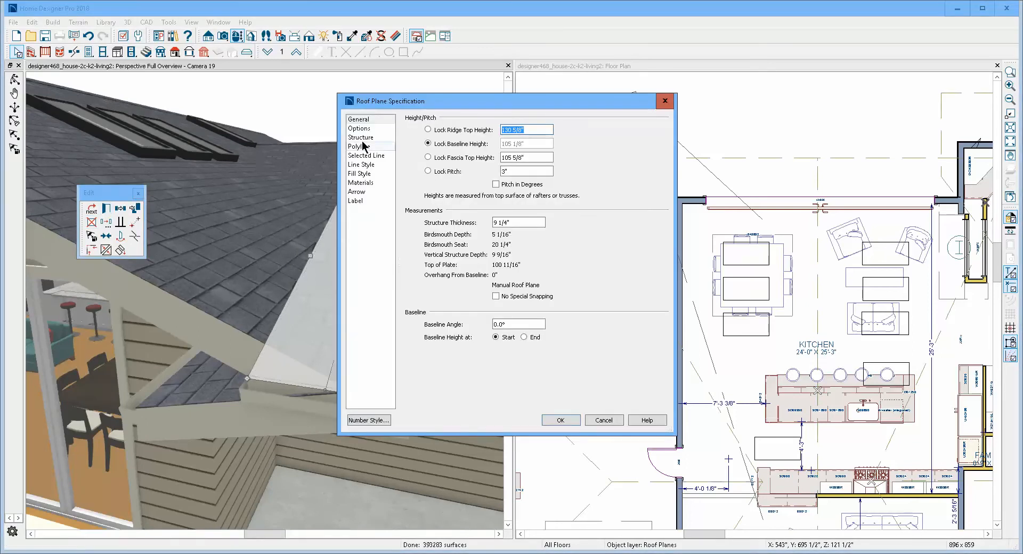
click(361, 129)
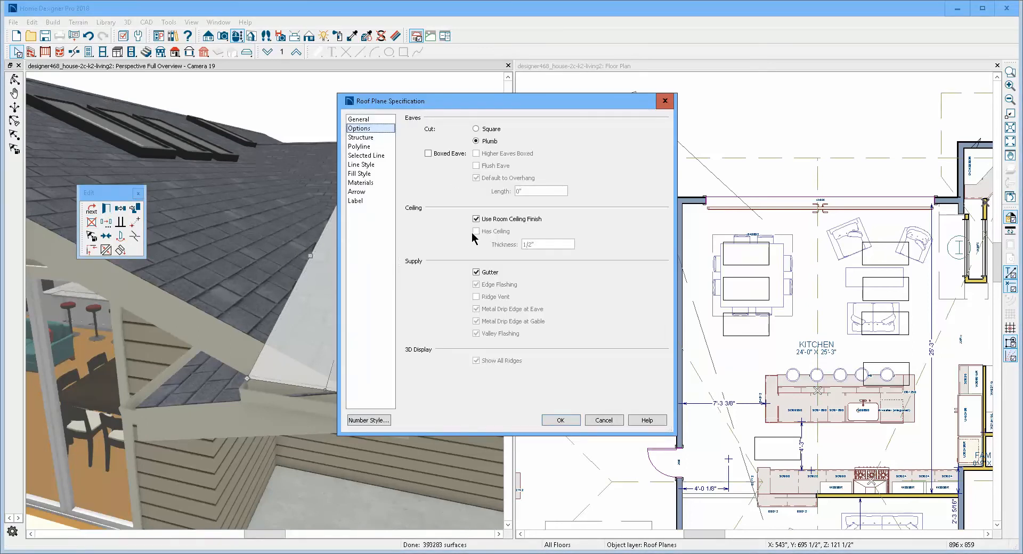
click(485, 273)
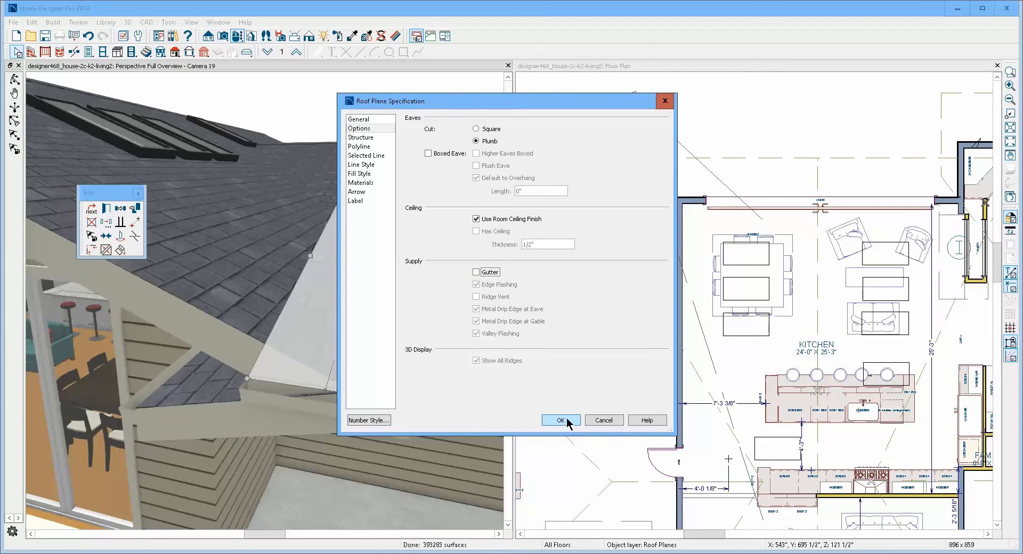
click(561, 420)
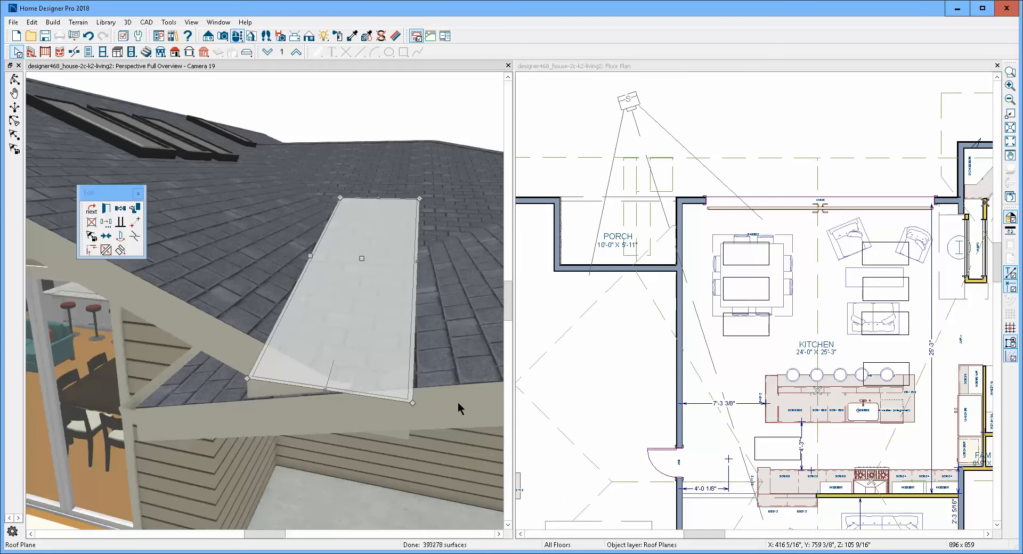
key(Escape)
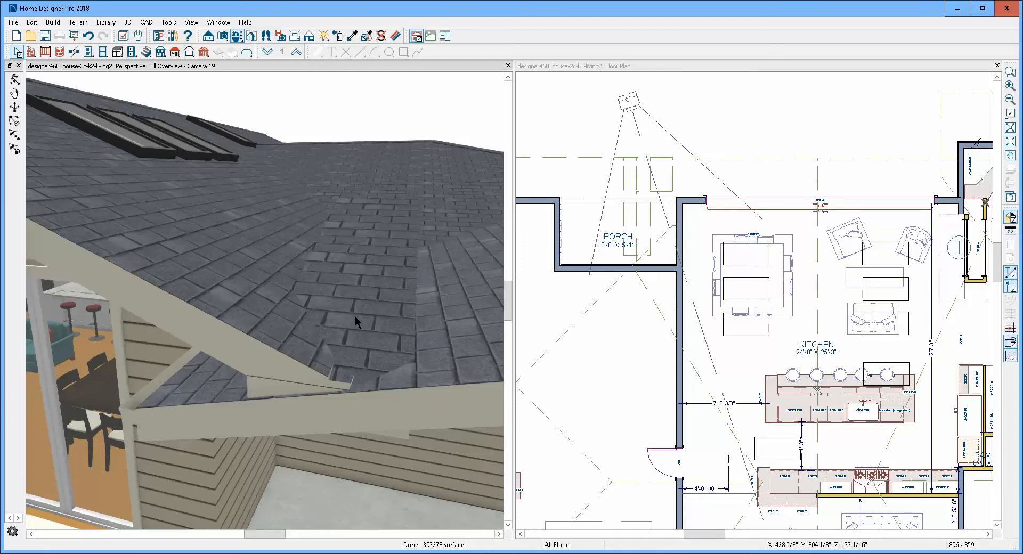
- Pull the narrow plane's outer corner about 1'-2" toward the kitchen, suppressing the pitch-or-height message for this session and declining its adjustment
click(630, 201)
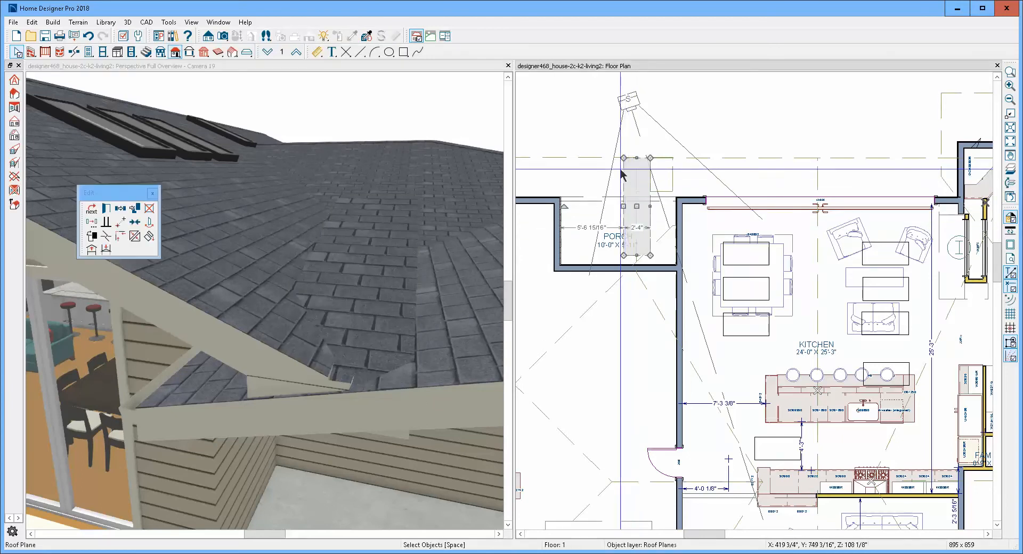
mouse_move(626, 158)
mouse_down()
mouse_move(671, 159)
mouse_move(637, 158)
mouse_up()
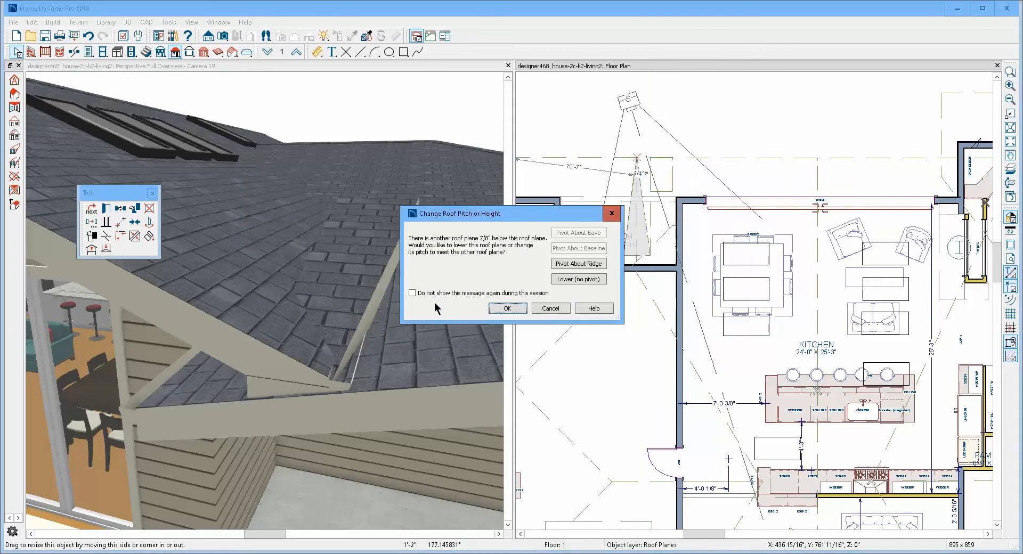
click(427, 294)
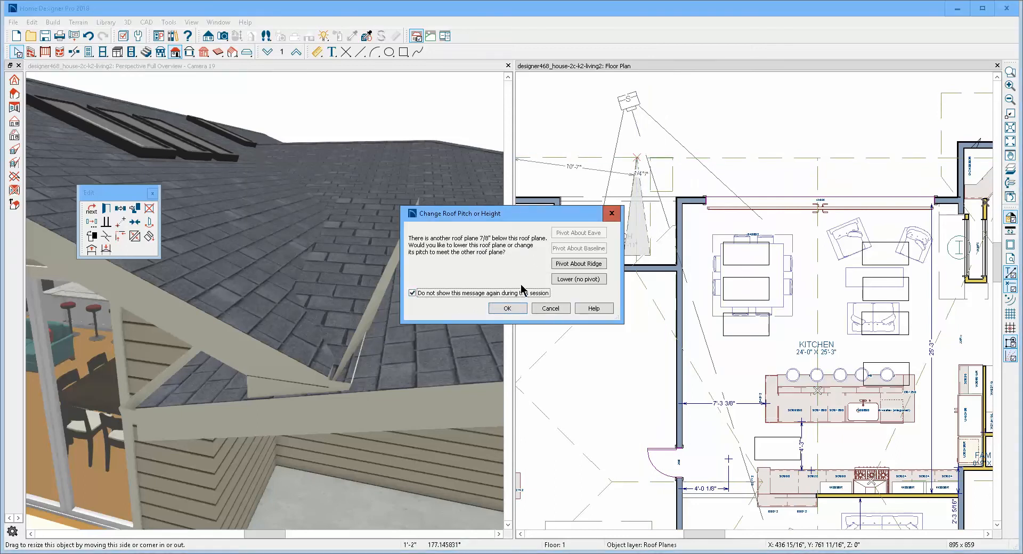
click(551, 308)
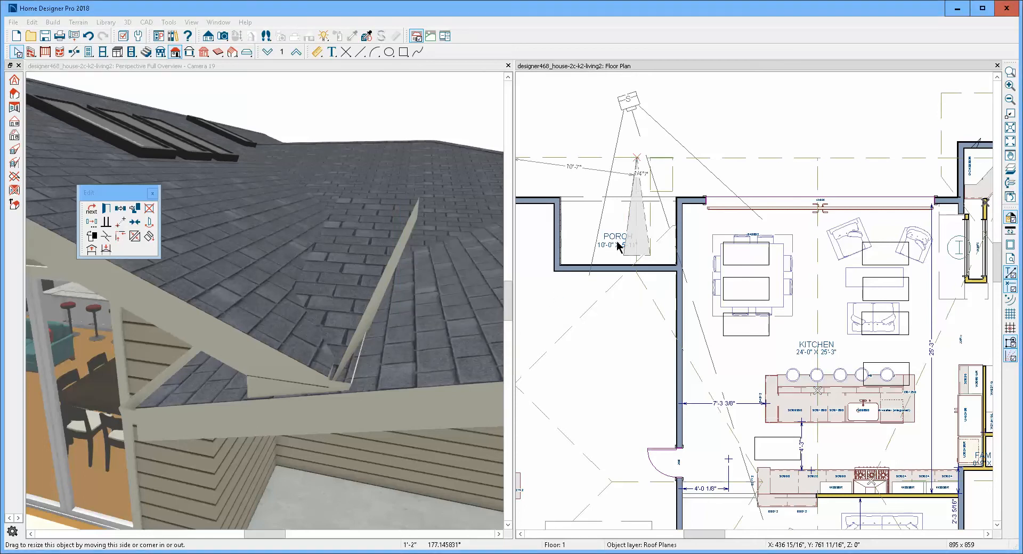
key(Escape)
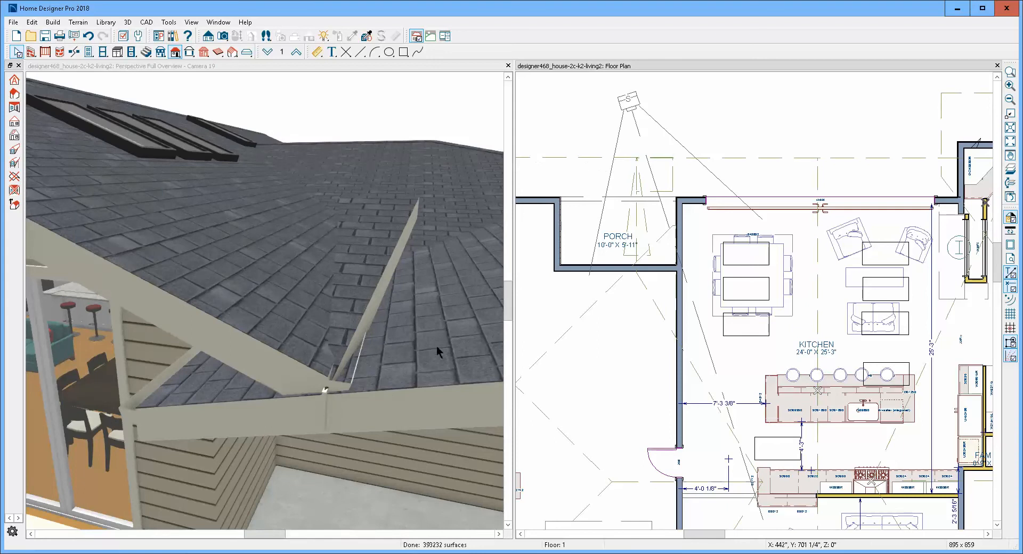
- Join the kitchen-side edge of the lower roof plane over the porch to the adjacent edge of the narrow roof plane
click(595, 161)
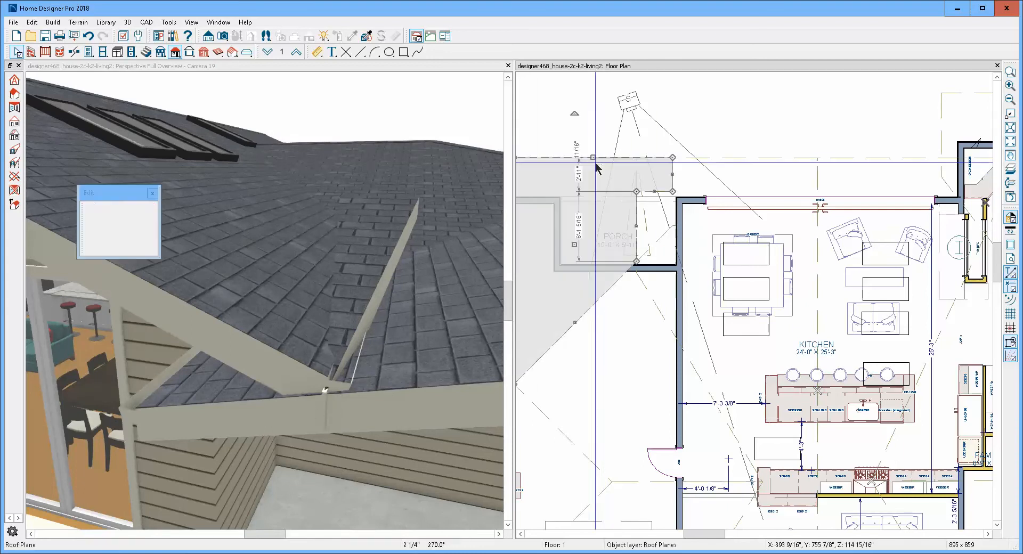
click(637, 227)
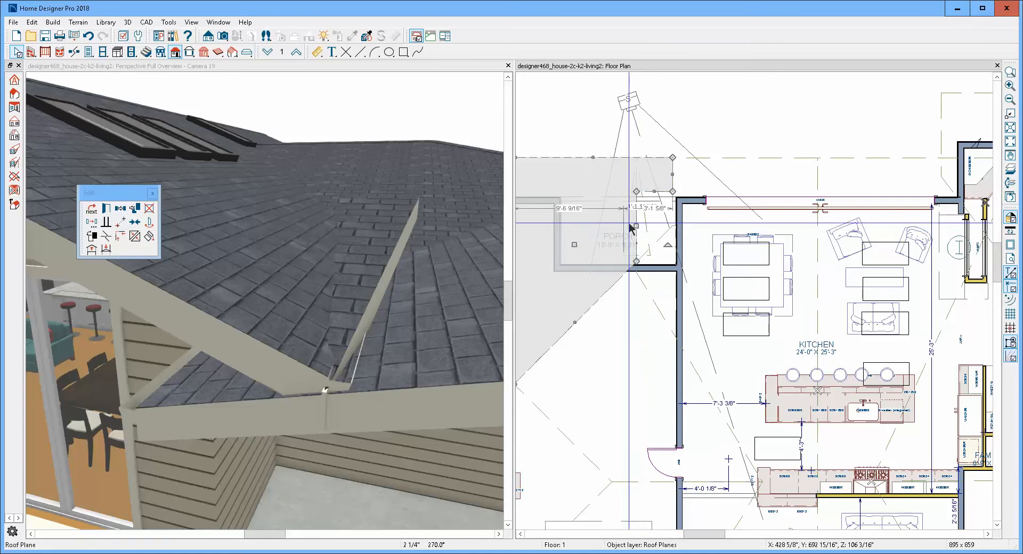
click(136, 238)
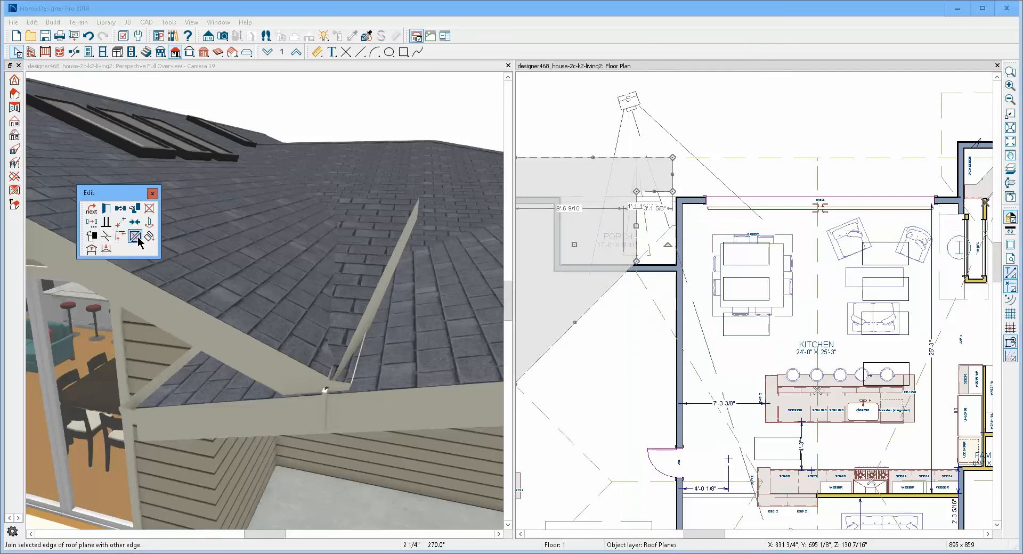
click(625, 229)
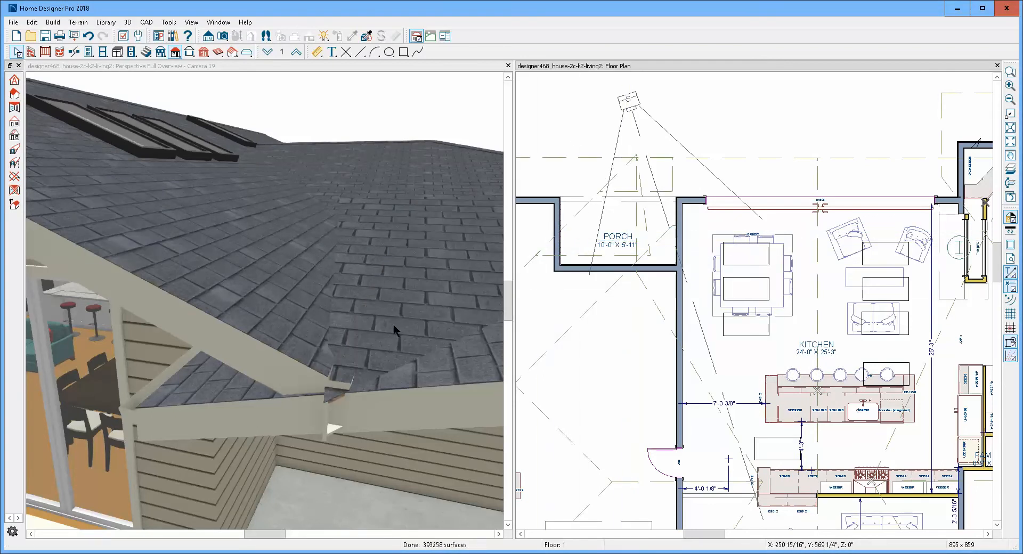
- Examine the height, pitch and baseline settings of the joined roof plane over the porch without changing them
double_click(417, 286)
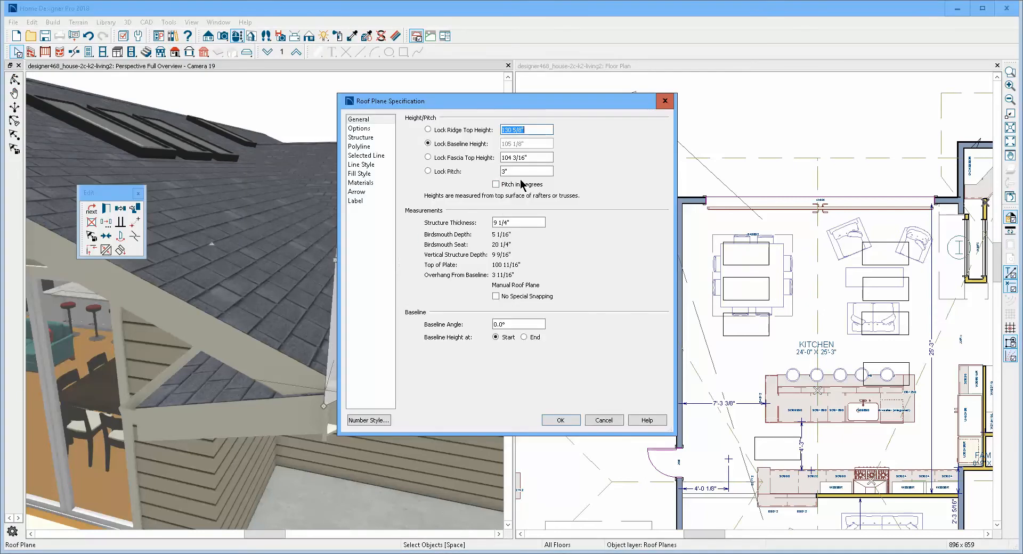
click(605, 420)
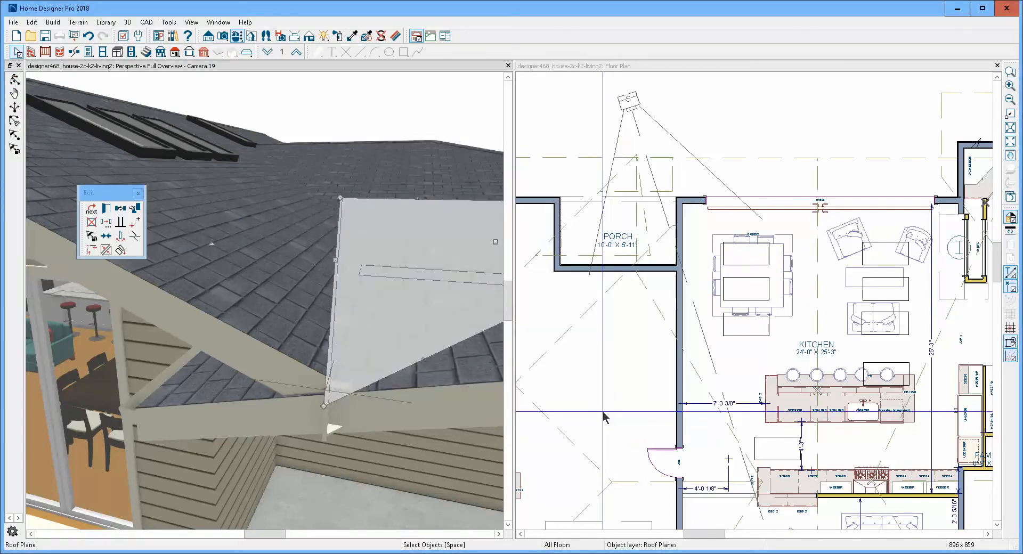
key(Escape)
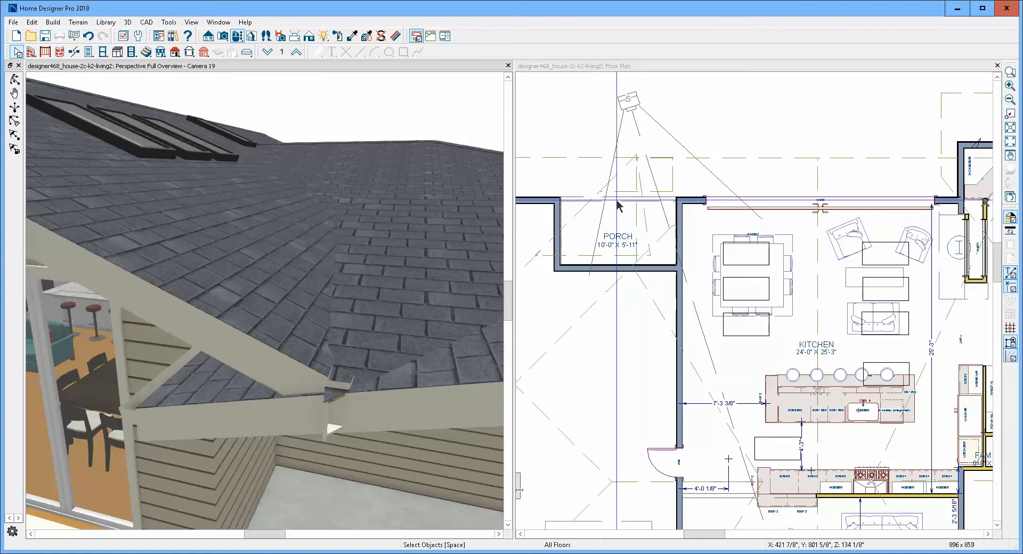
click(583, 212)
double_click(583, 218)
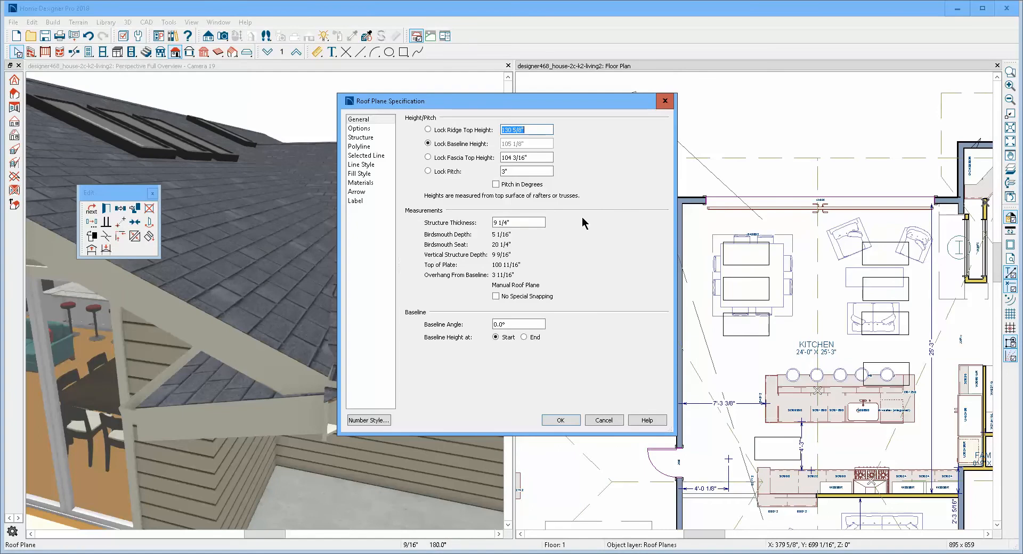
click(607, 420)
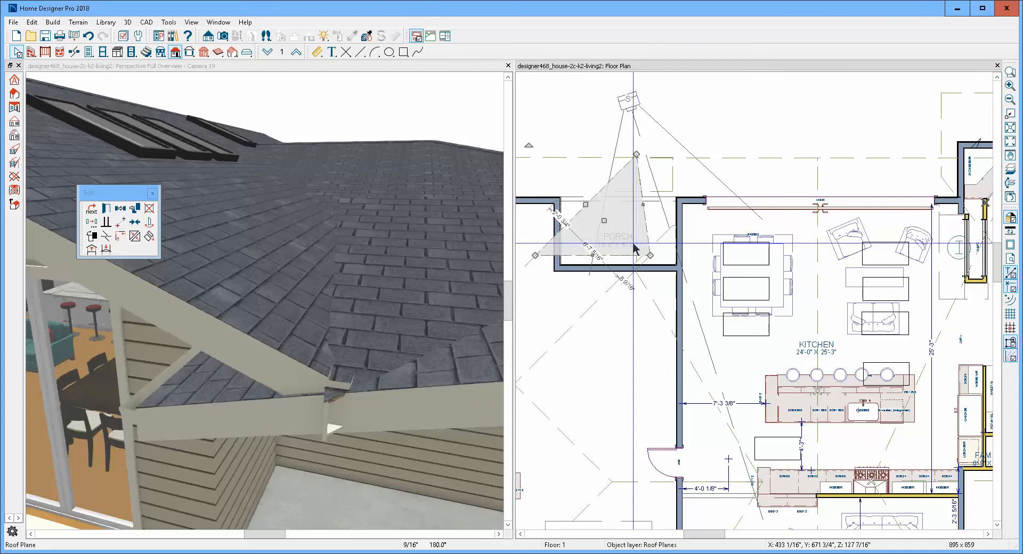
key(Escape)
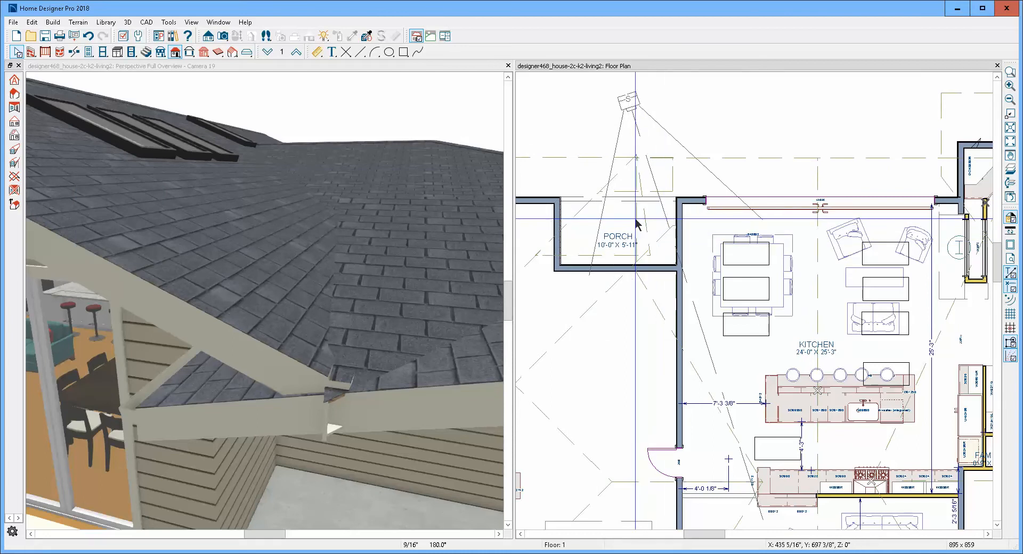
- Join the porch-side edge of the kitchen roof plane to the triangular roof plane over the porch and dismiss the warnings
click(664, 228)
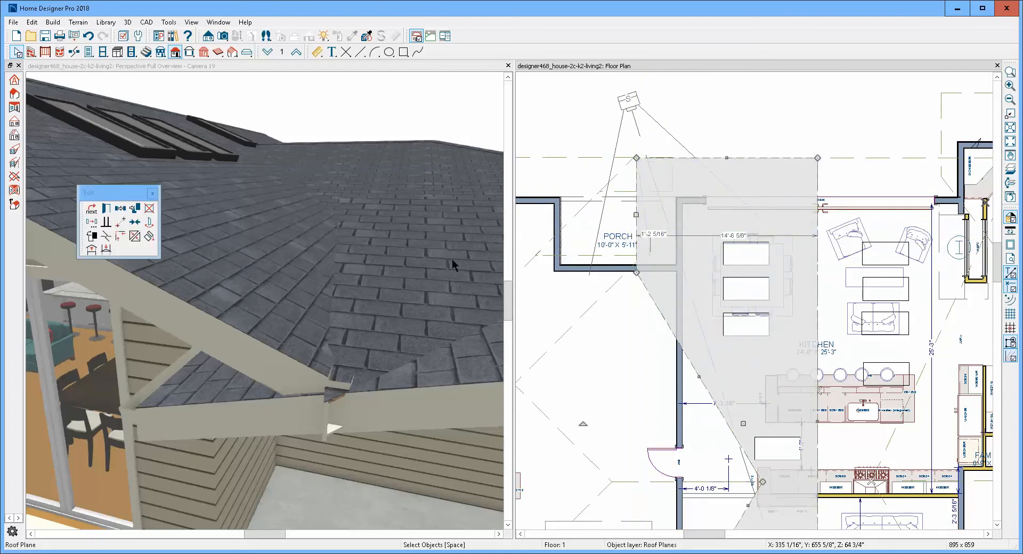
click(137, 238)
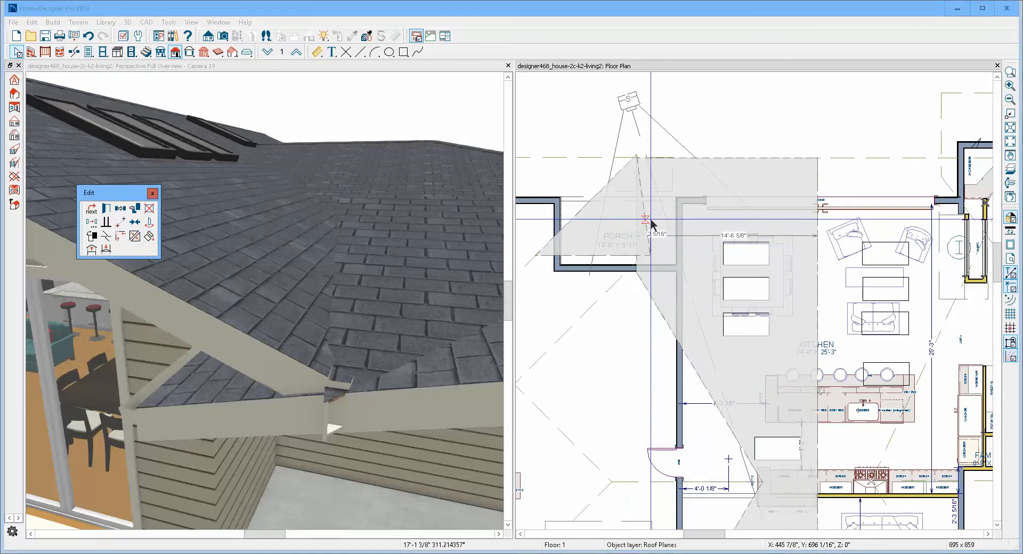
click(649, 218)
click(650, 218)
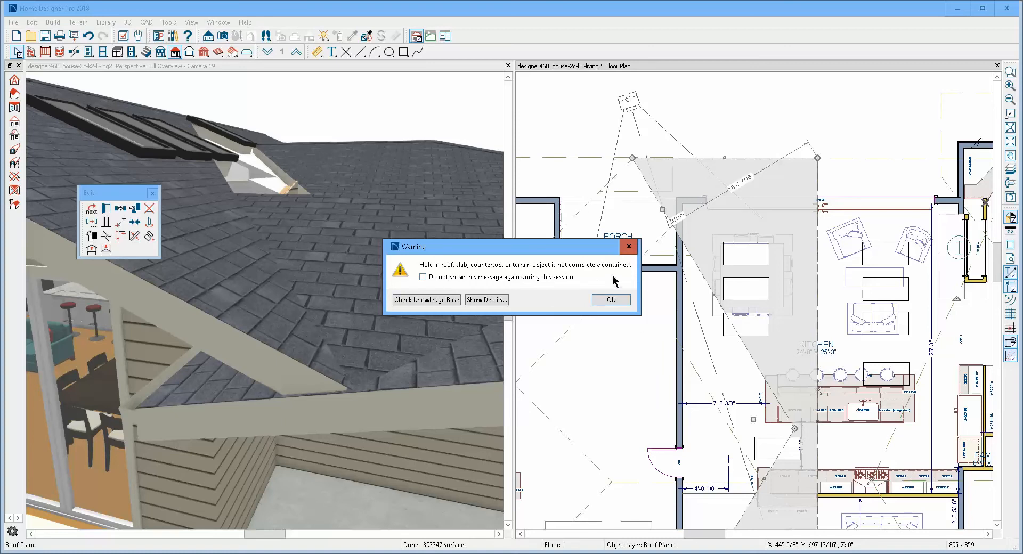
click(601, 301)
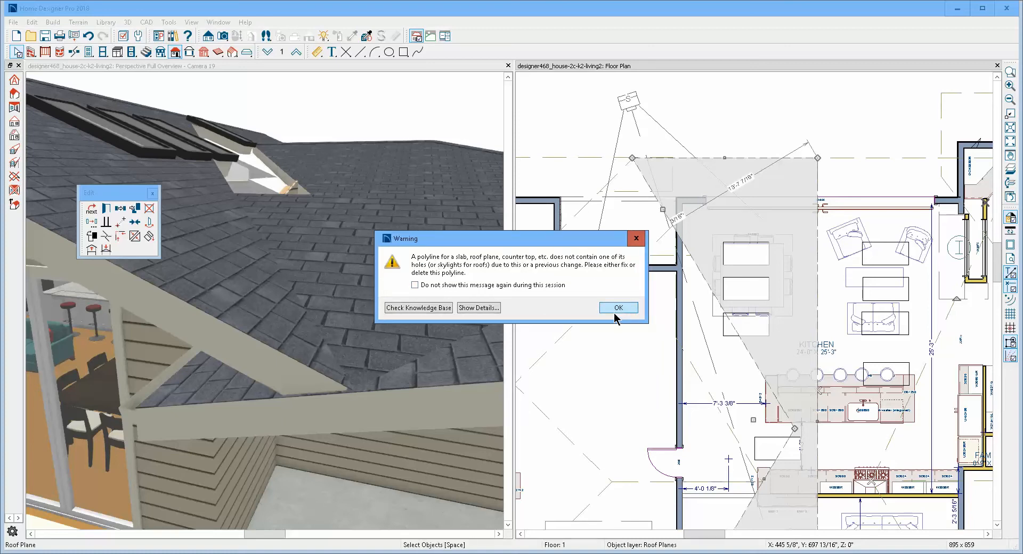
click(608, 307)
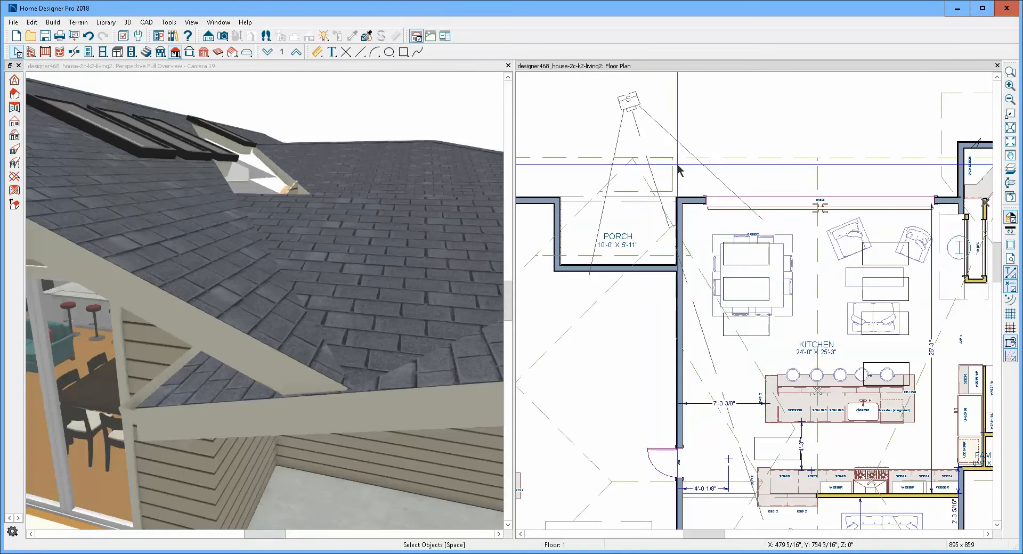
- Move the kitchen-side corner of the roof plane below the porch about 9'-9" at 90° up to its corner over the porch
click(698, 274)
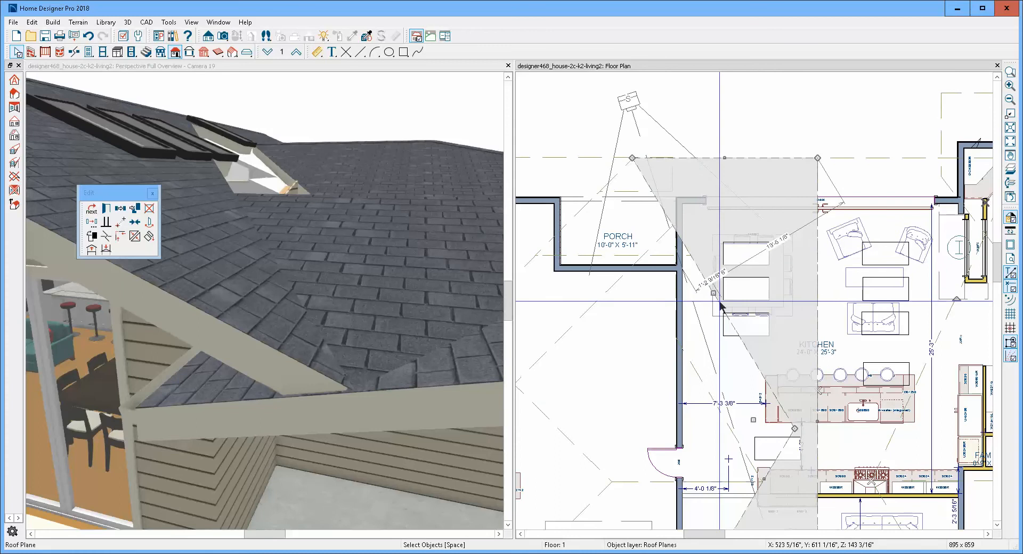
click(718, 374)
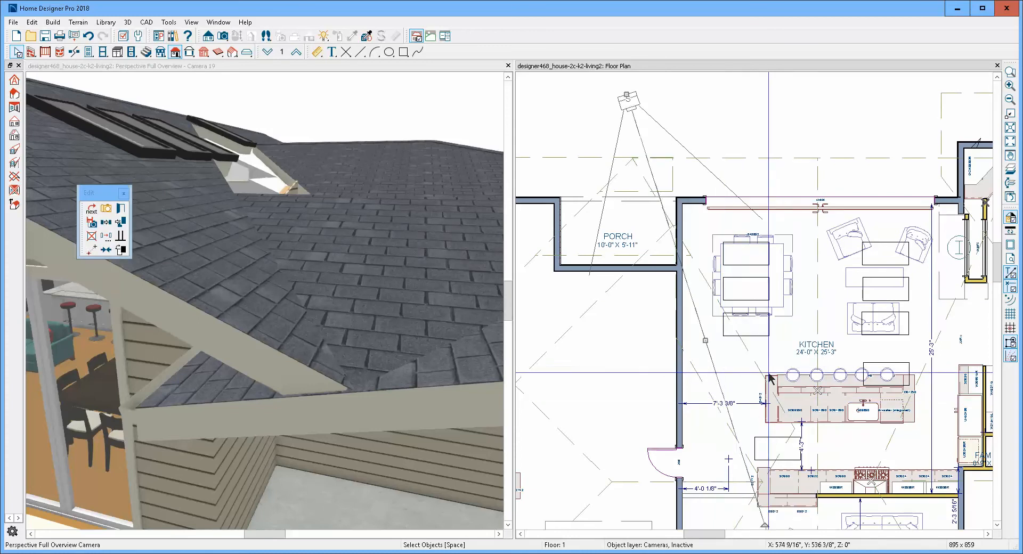
click(706, 387)
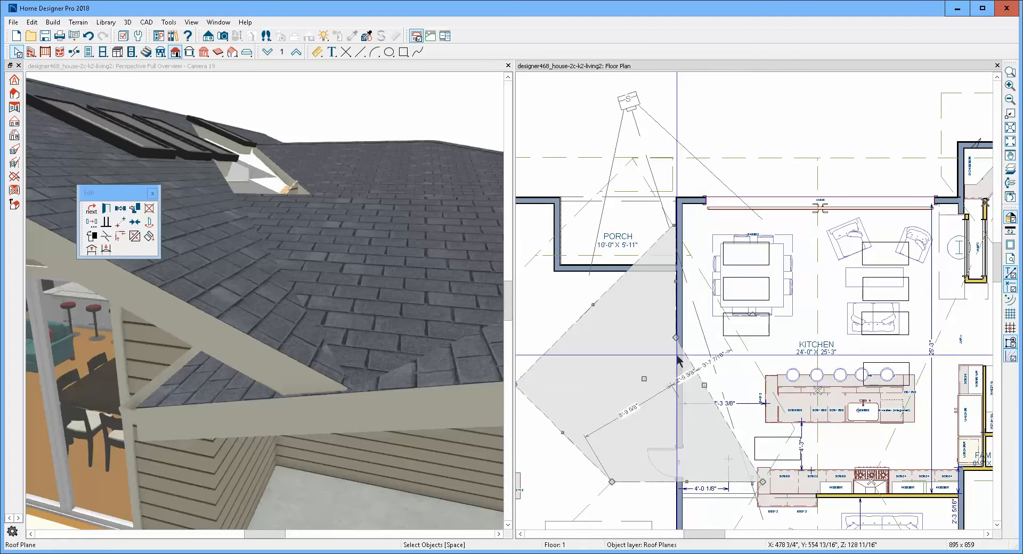
drag(674, 337, 674, 226)
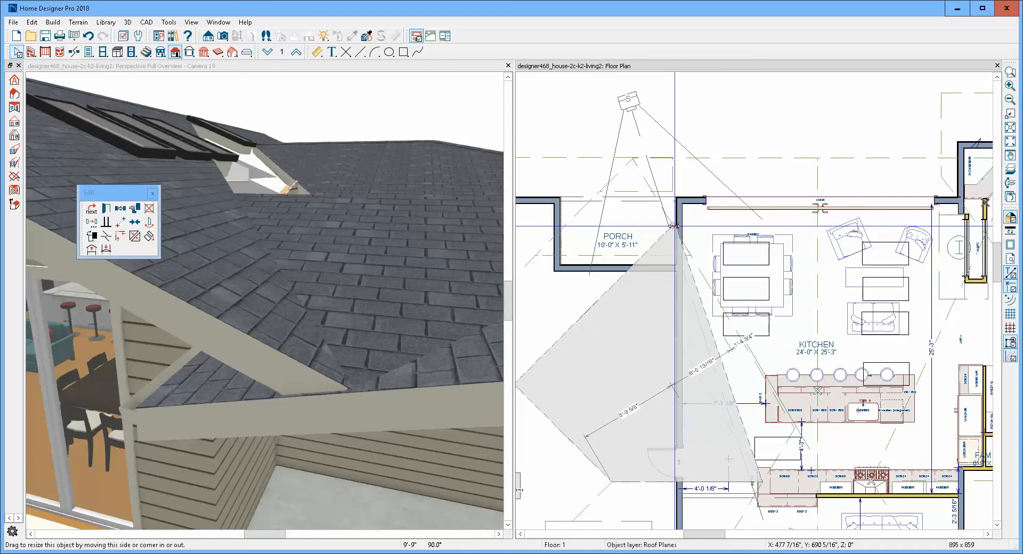
drag(674, 226, 674, 226)
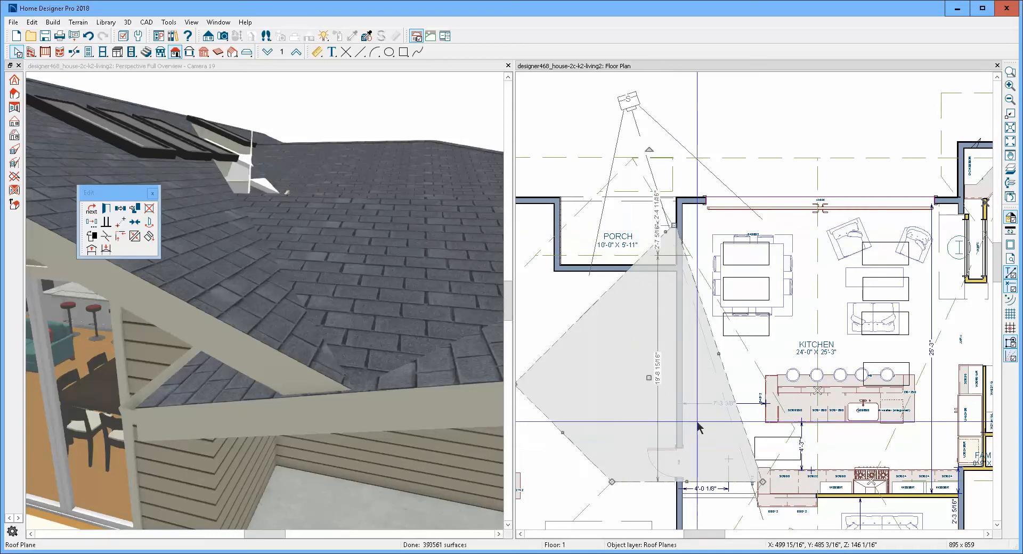
- Join the kitchen-side edge of the reshaped roof plane to the porch-side edge of the kitchen roof plane
click(726, 373)
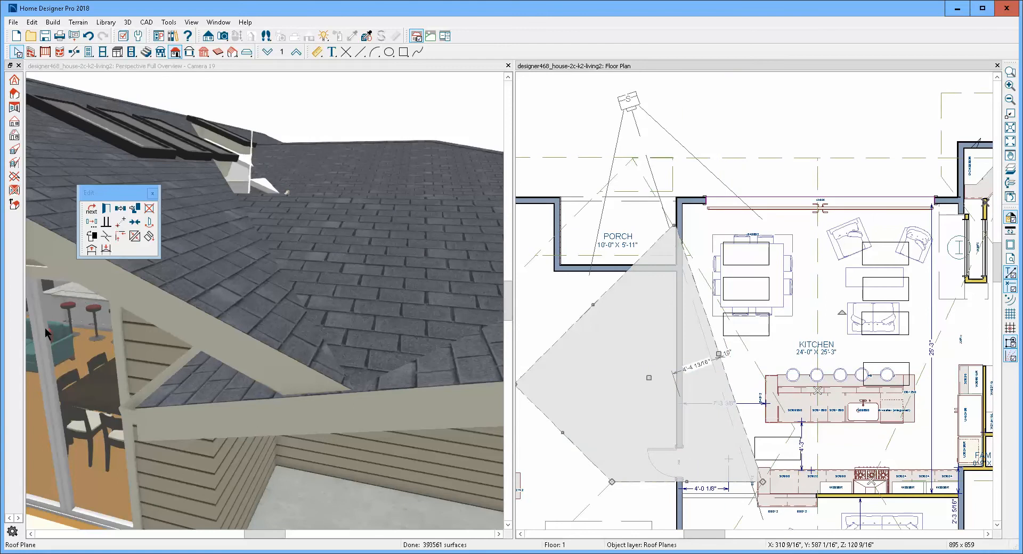
click(136, 238)
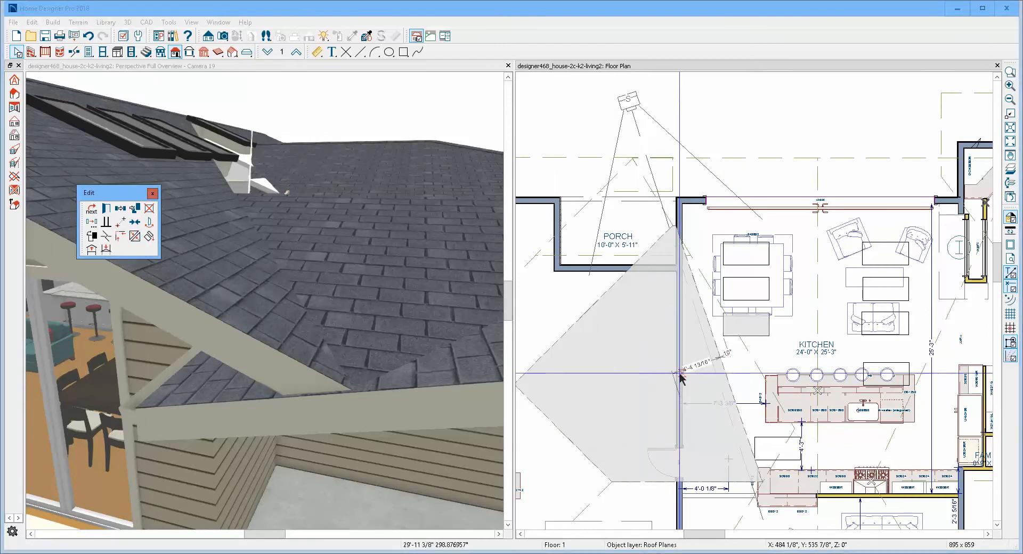
click(744, 355)
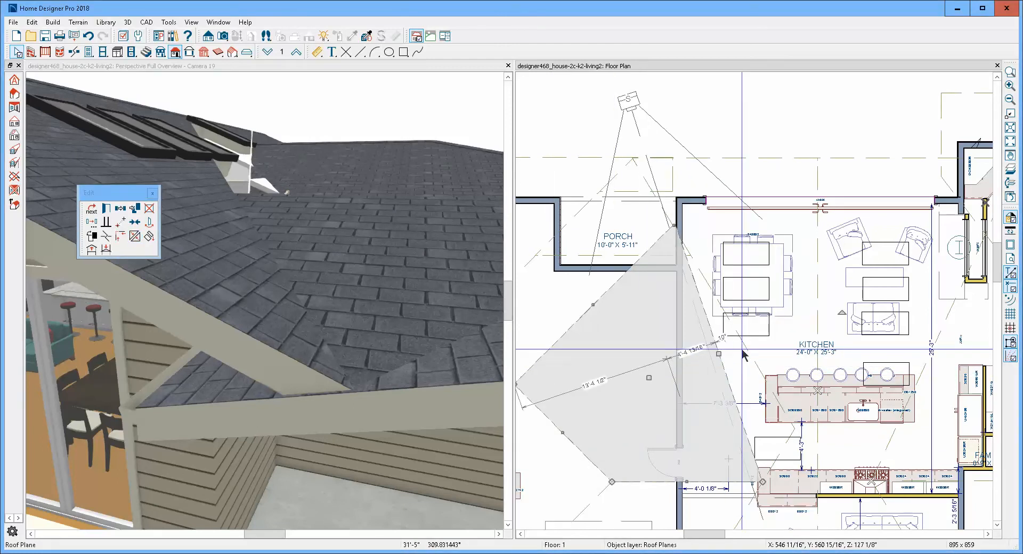
click(730, 387)
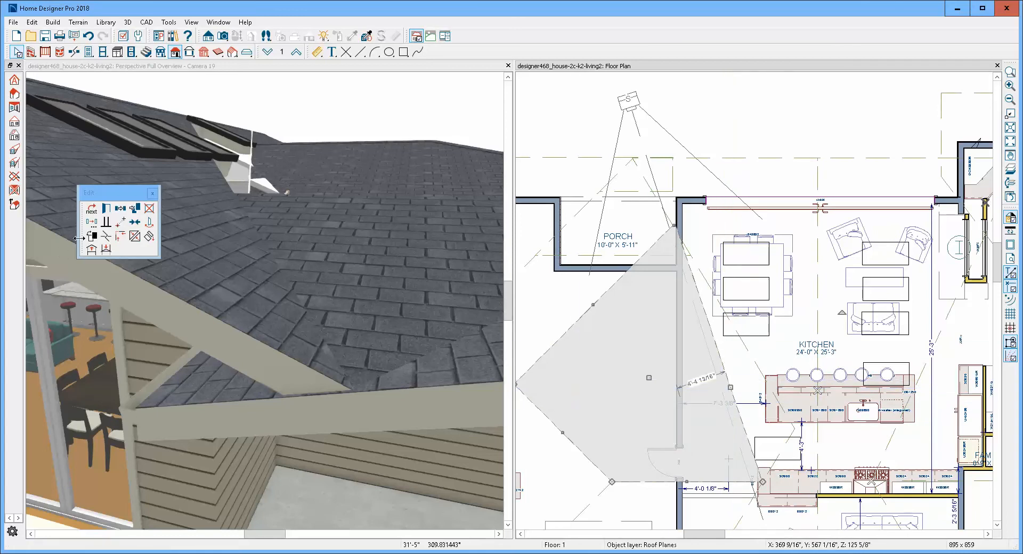
click(134, 238)
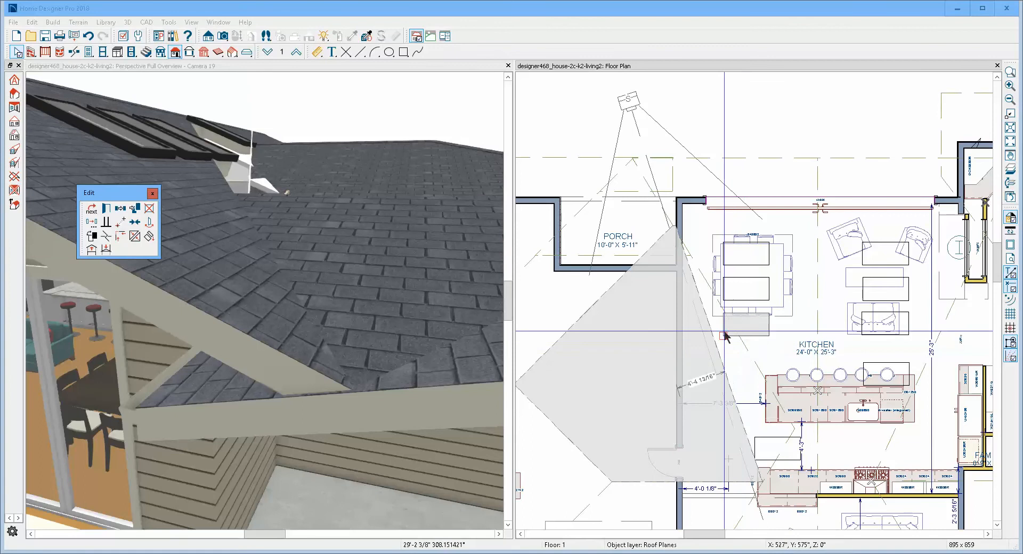
click(699, 272)
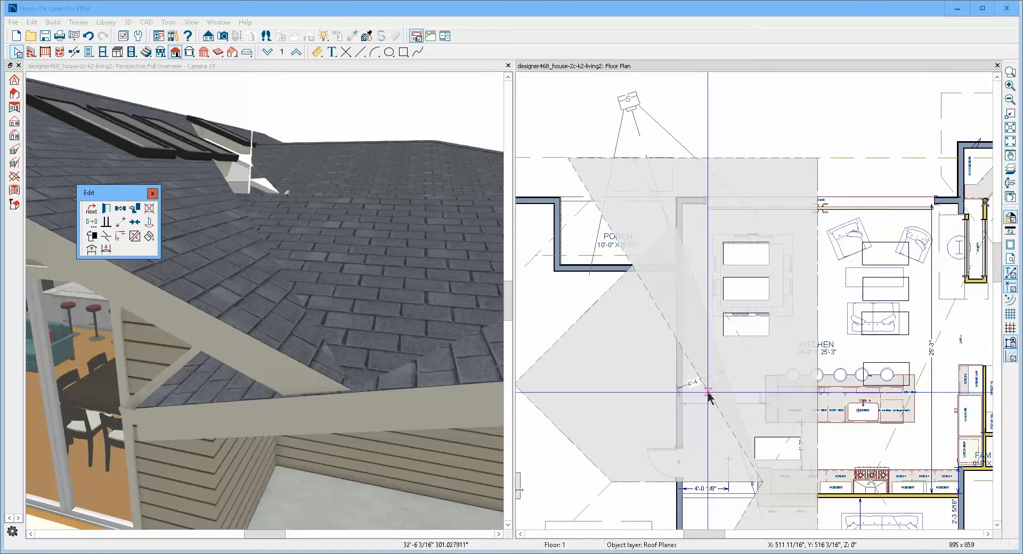
click(707, 393)
key(Escape)
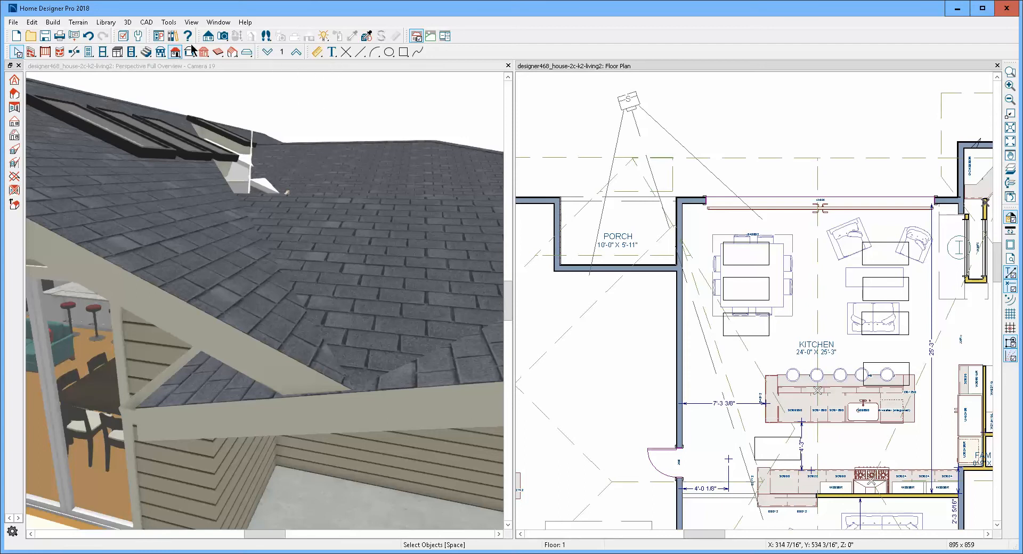
- Examine the opening in the 3D roof above the porch and the two roof planes on its kitchen side
click(238, 36)
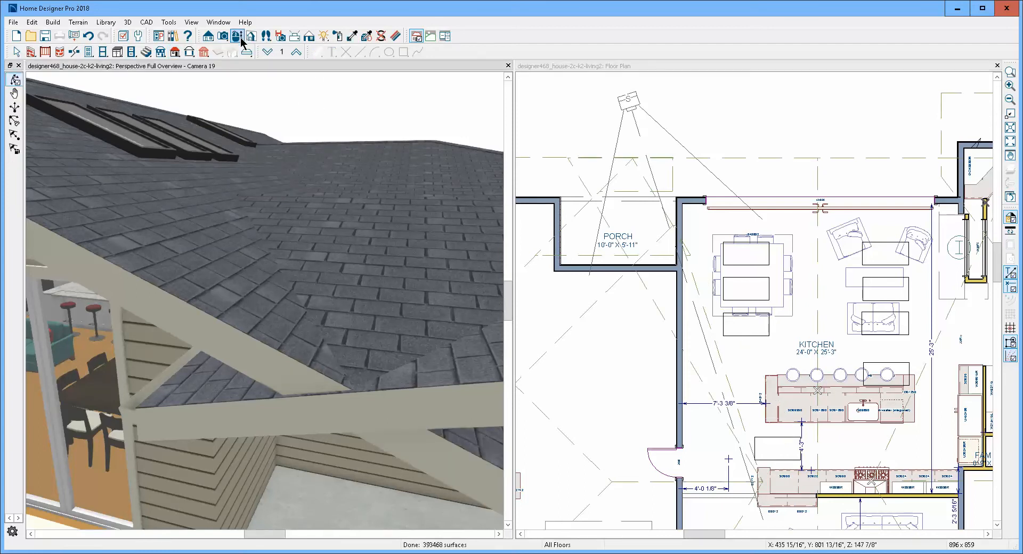
drag(272, 155, 292, 252)
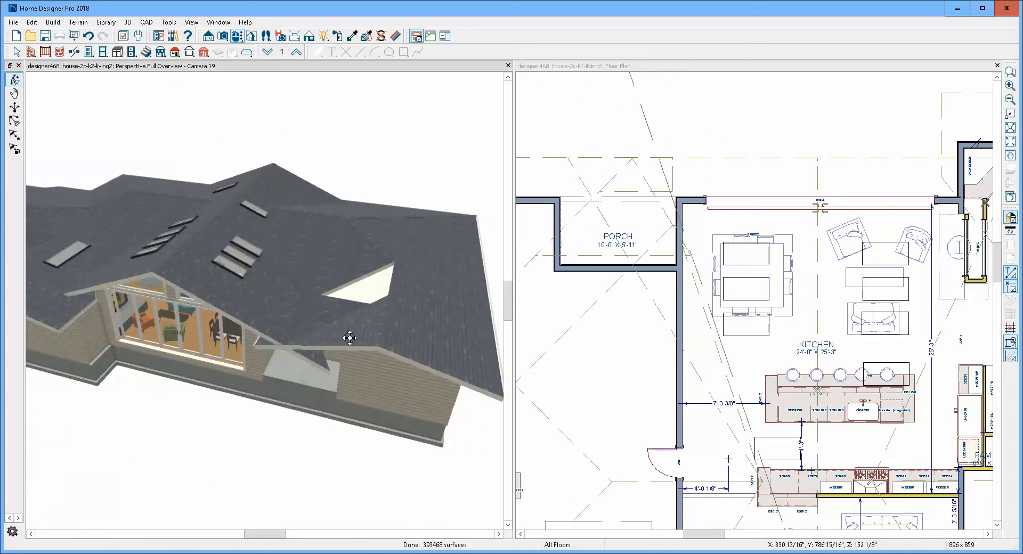
scroll(328, 312, up, 3)
key(space)
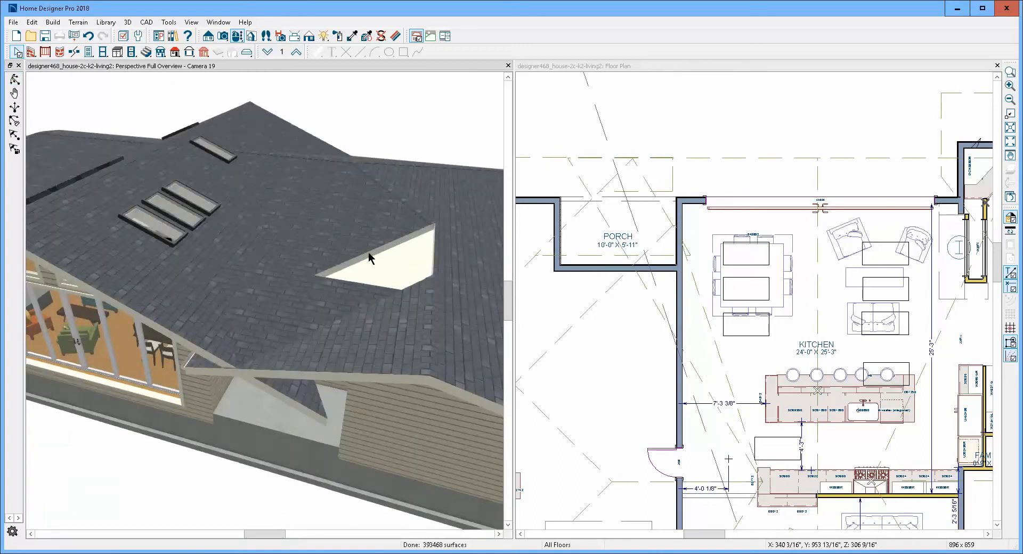
click(339, 295)
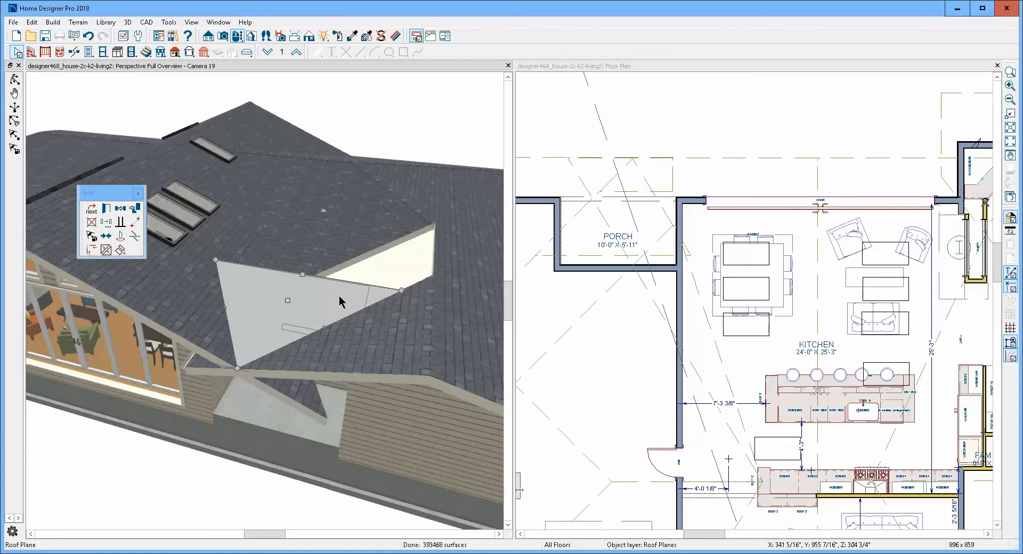
key(Escape)
click(323, 262)
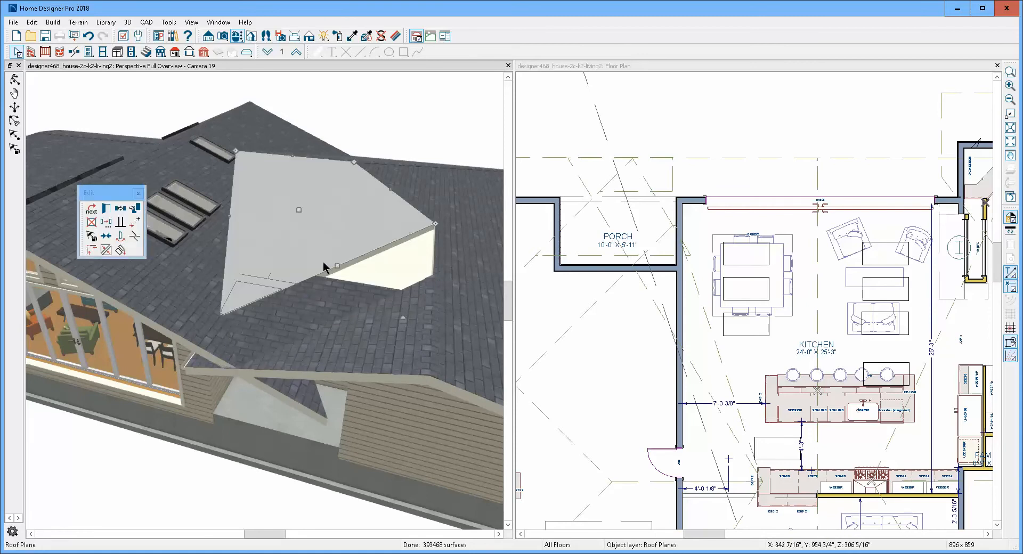
key(Escape)
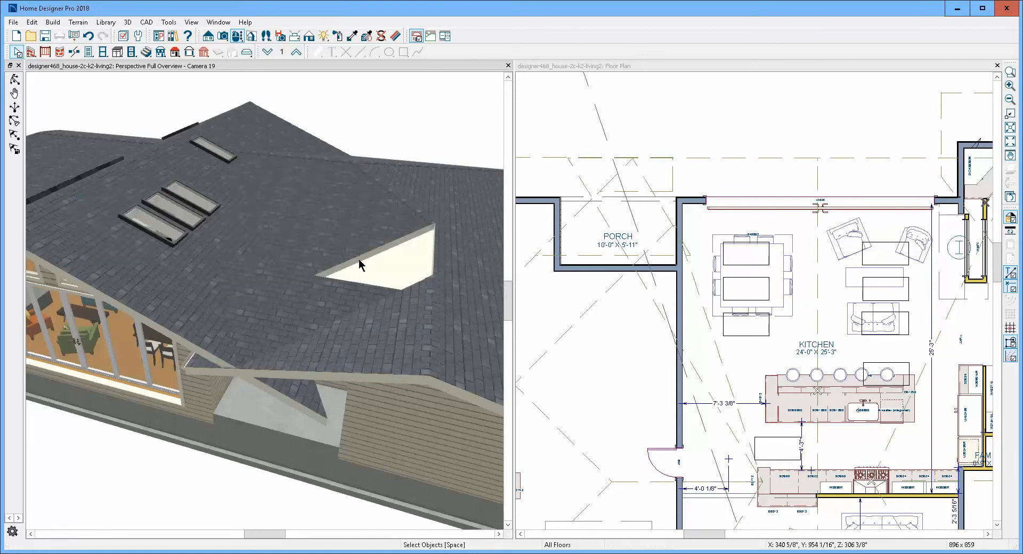
scroll(408, 266, up, 3)
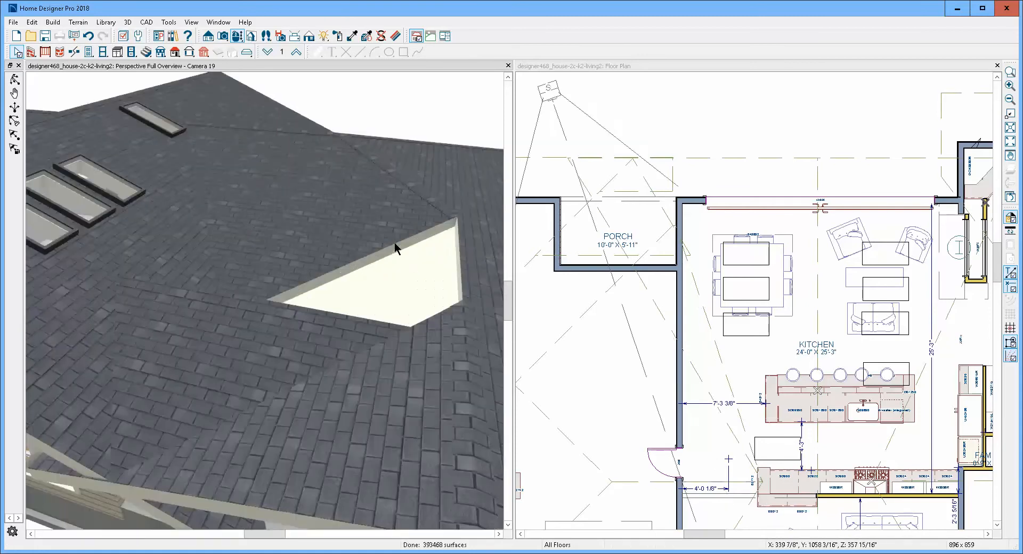
scroll(395, 247, down, 2)
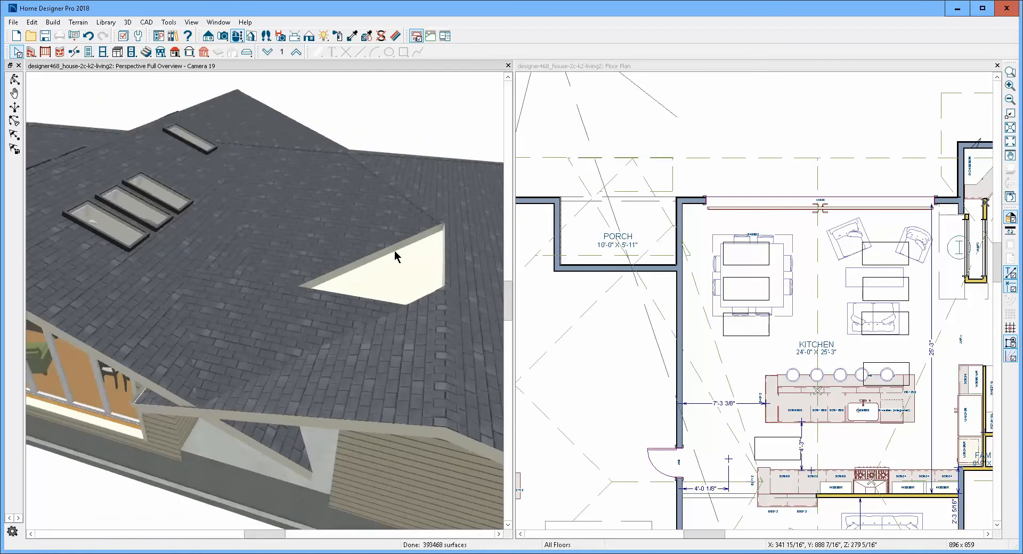
- Check the extents of the eave-side roof plane over the porch, the plane above the opening and the kitchen roof plane
click(354, 307)
key(Escape)
click(423, 304)
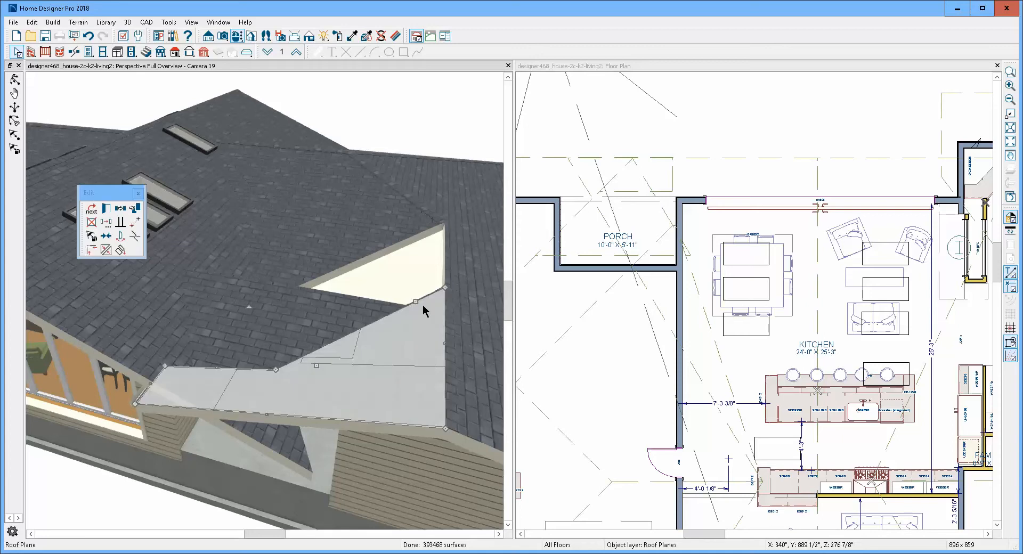
key(Escape)
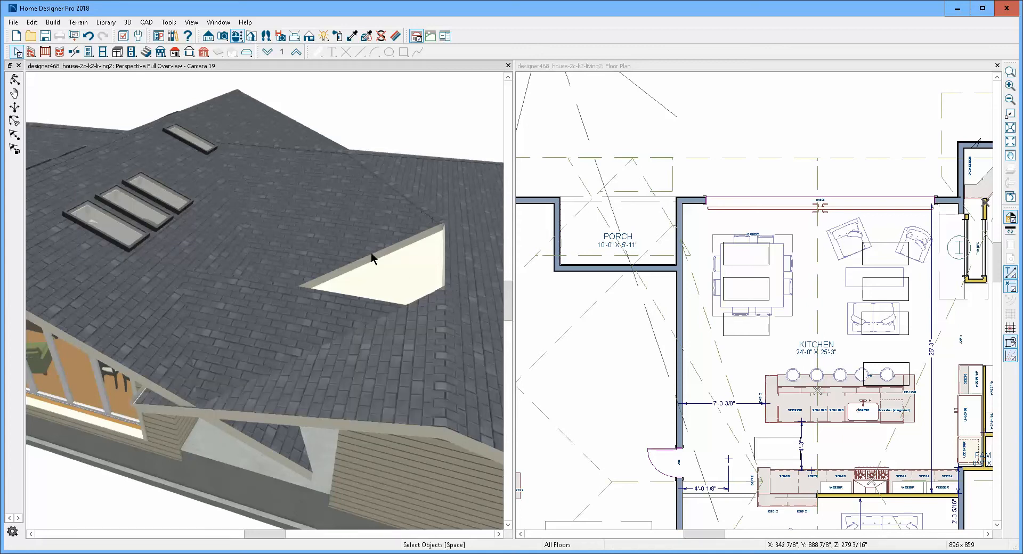
click(378, 254)
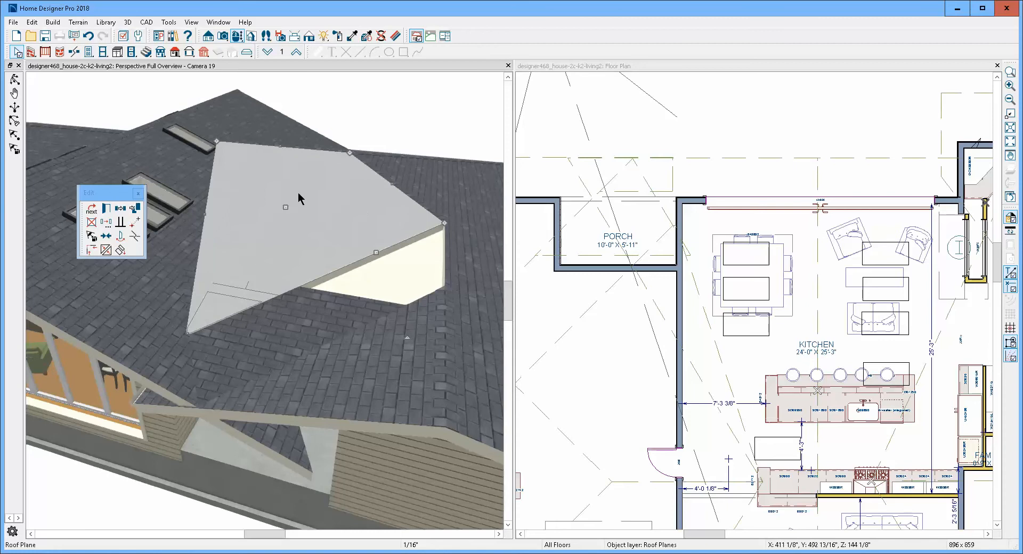
key(Escape)
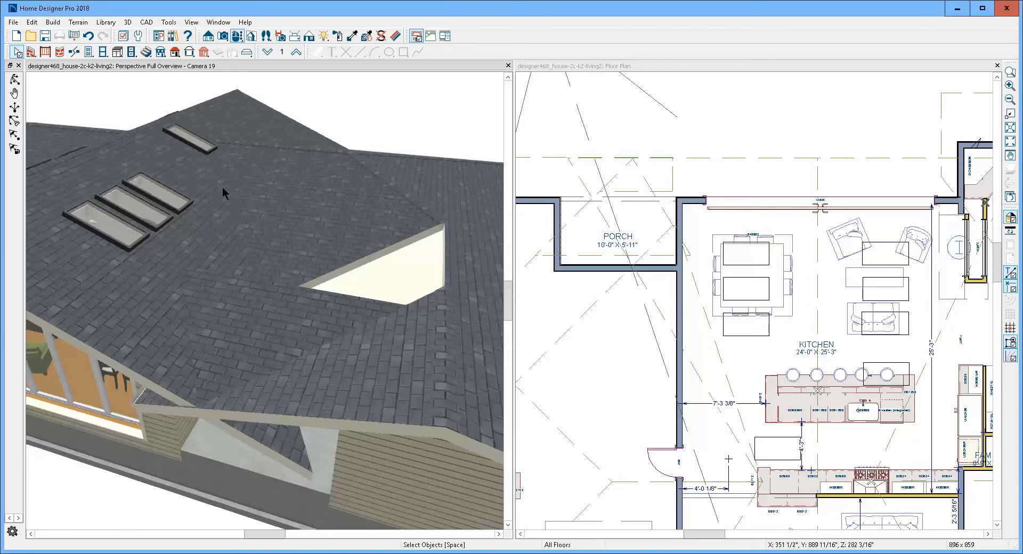
scroll(331, 226, down, 2)
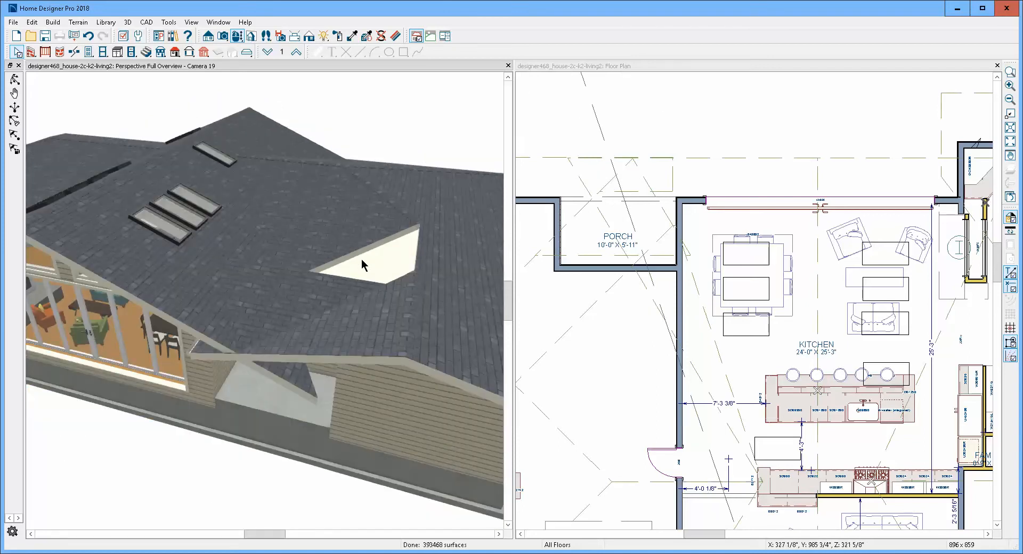
click(304, 389)
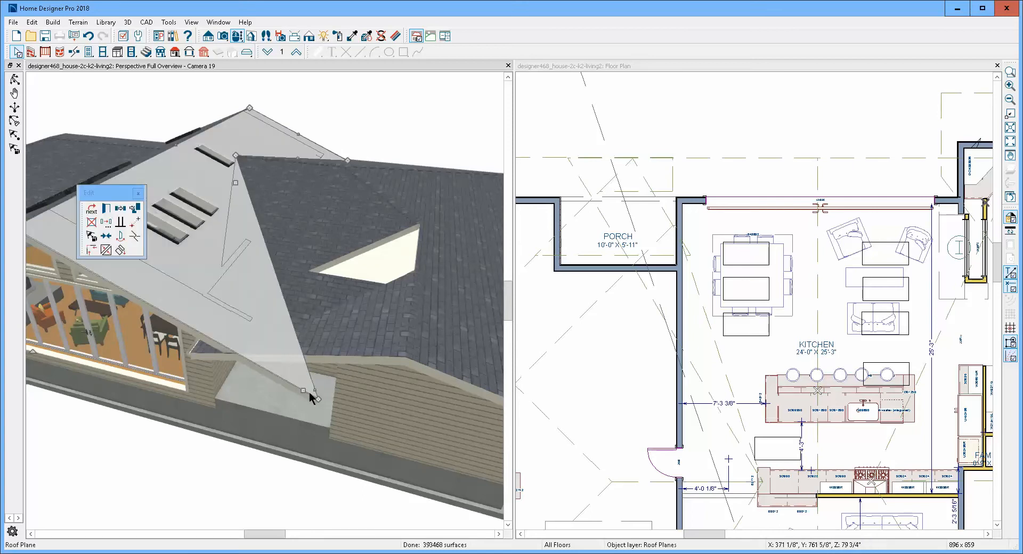
key(Escape)
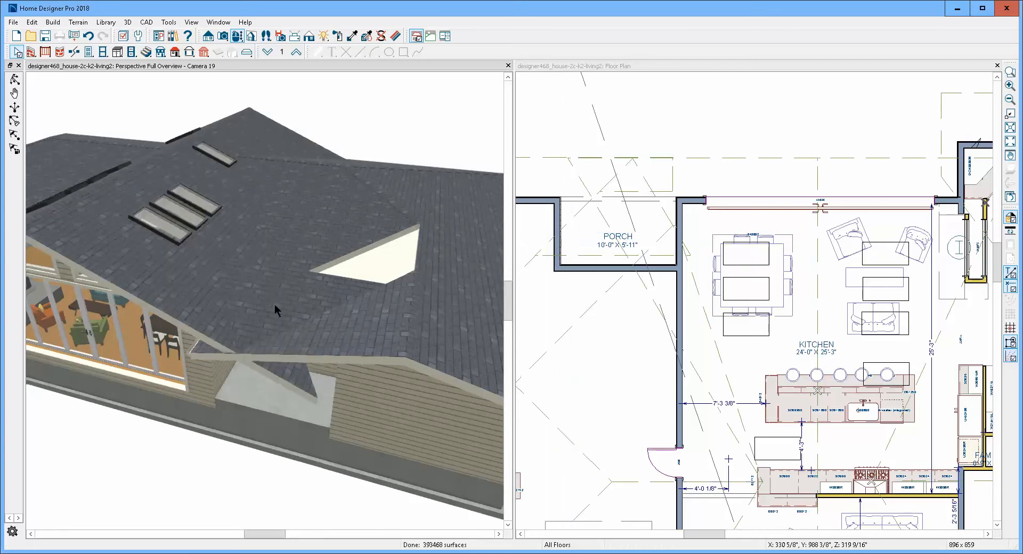
click(195, 314)
key(Escape)
- Try to join the kitchen-side edge of the triangular roof plane below the opening to the kitchen roof plane and dismiss the warning
click(277, 308)
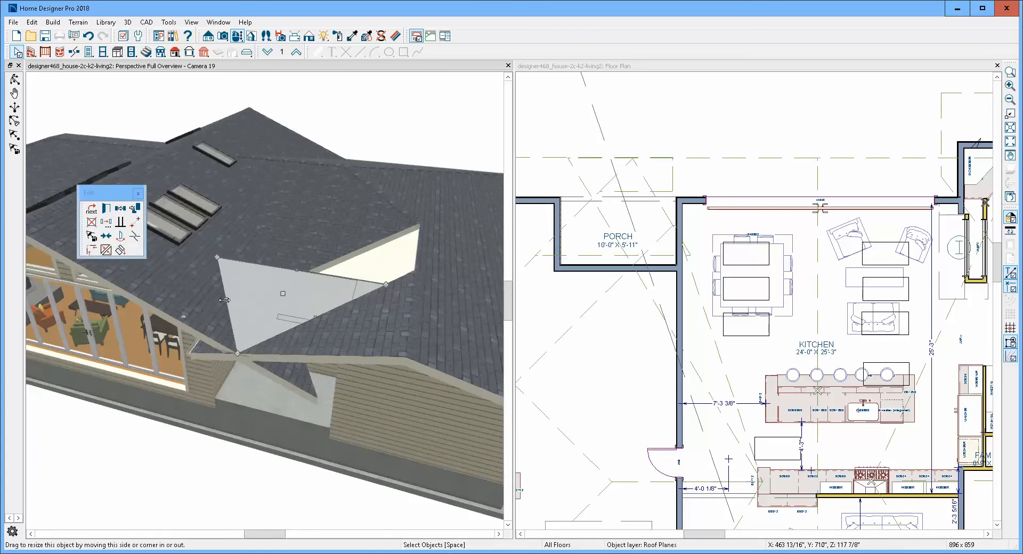
click(107, 250)
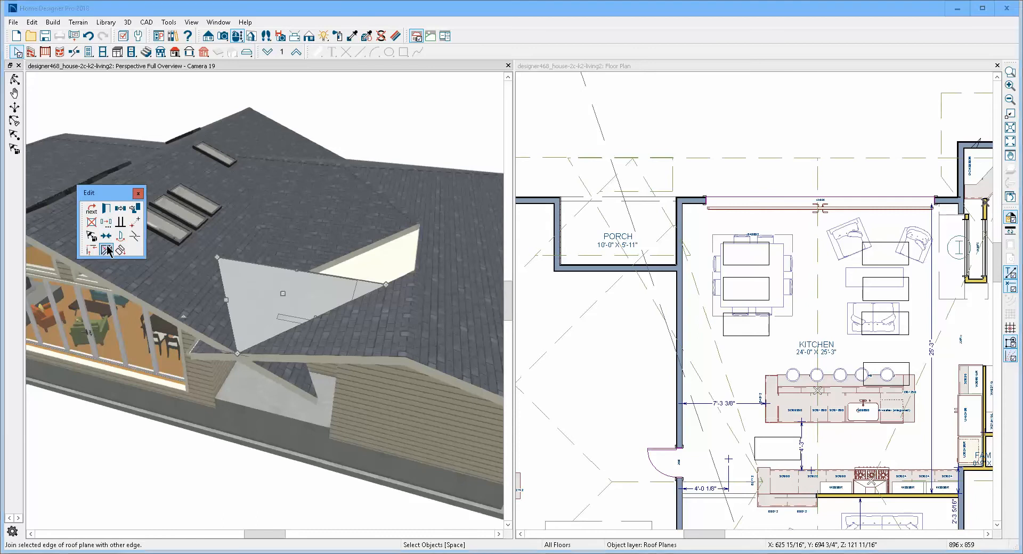
click(190, 298)
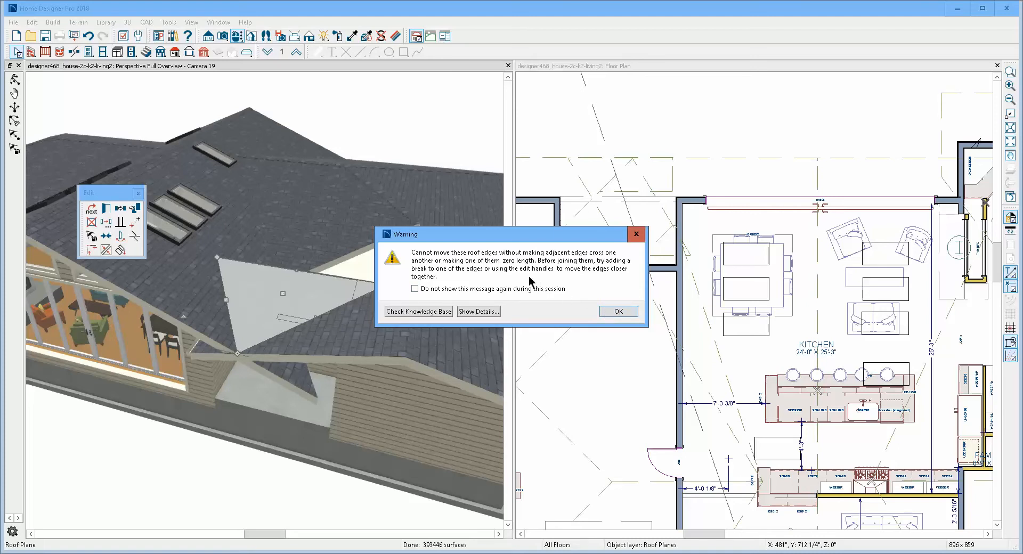
click(602, 315)
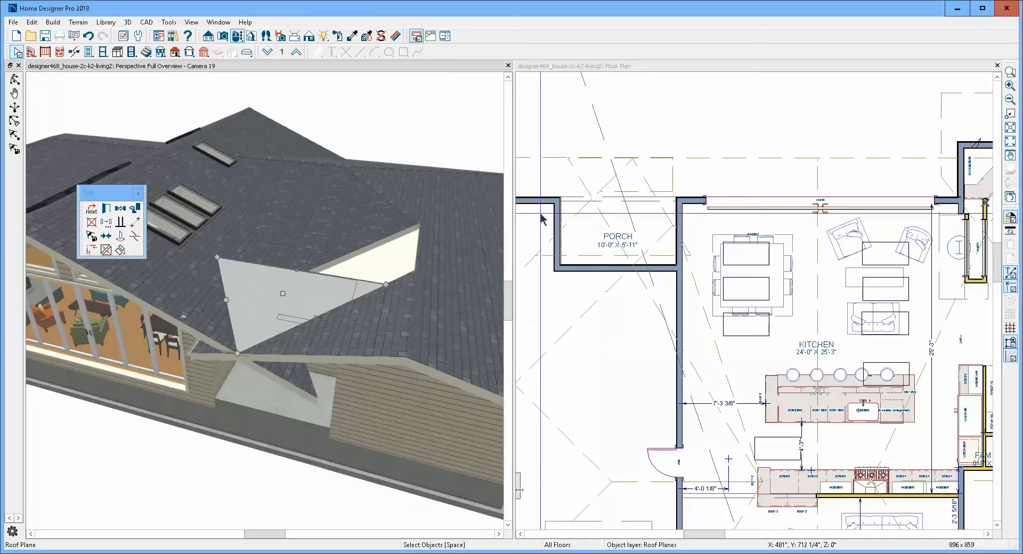
- Extend the inner edge of the roof plane along the porch front slightly inward toward the porch's outer wall line
click(554, 176)
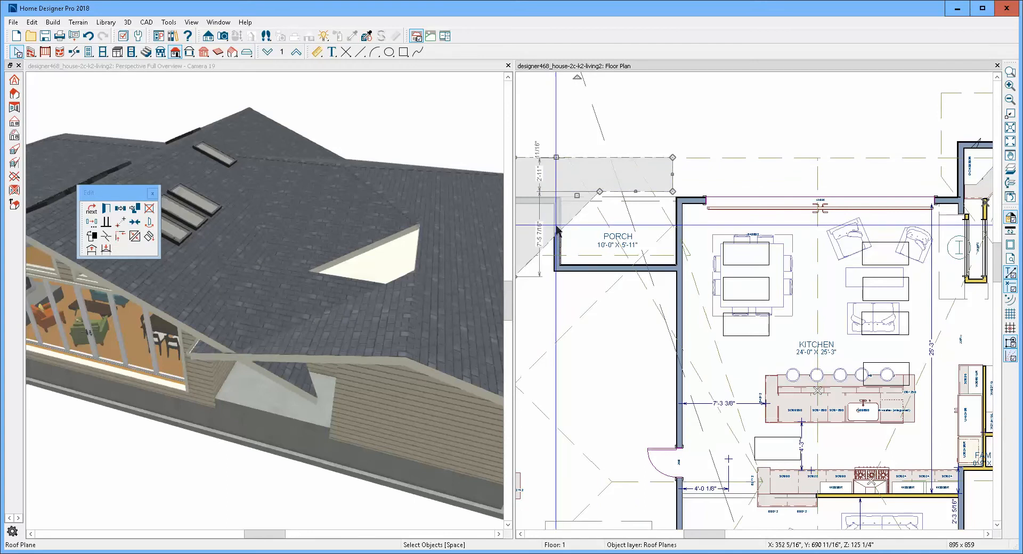
scroll(634, 200, up, 1)
scroll(634, 200, up, 2)
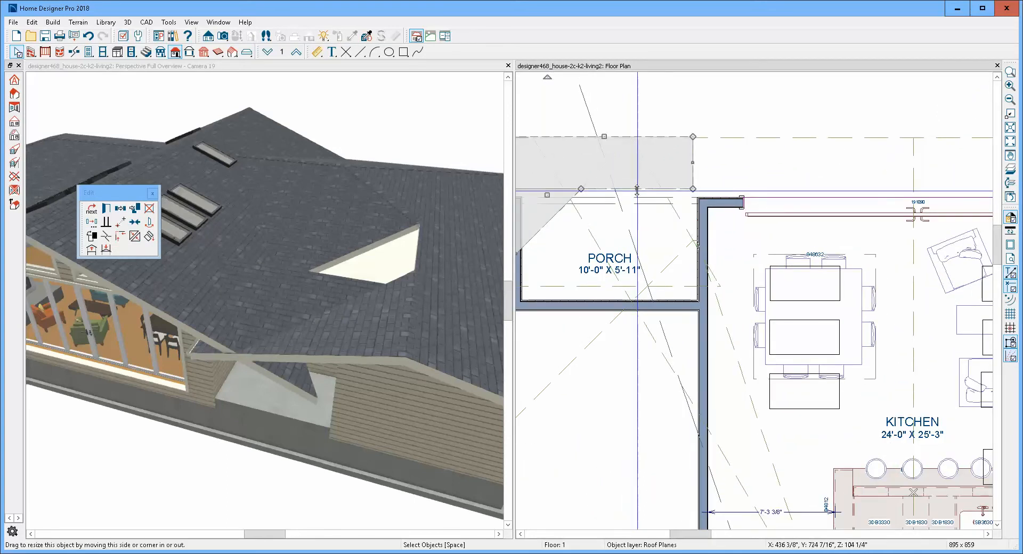
drag(636, 189, 672, 201)
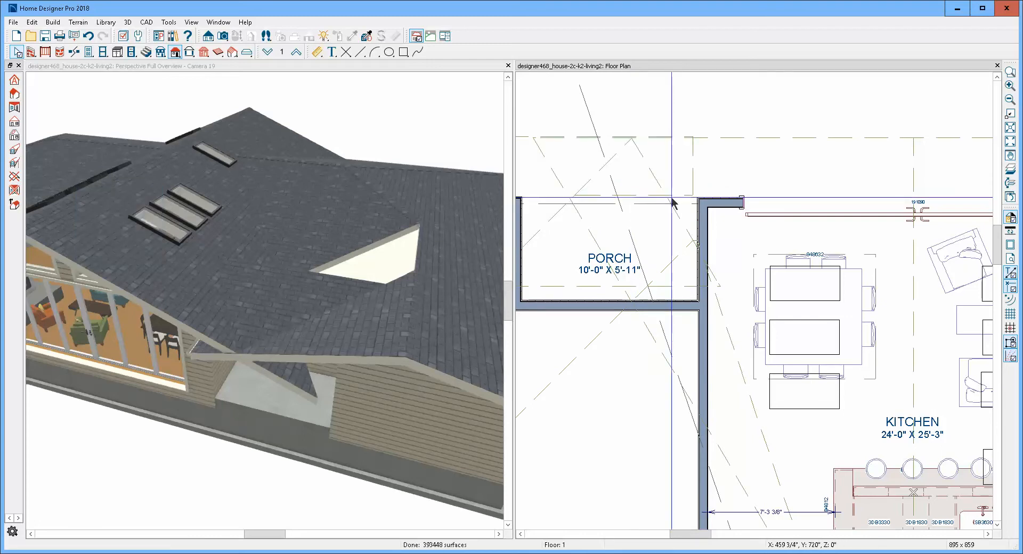
scroll(673, 201, down, 3)
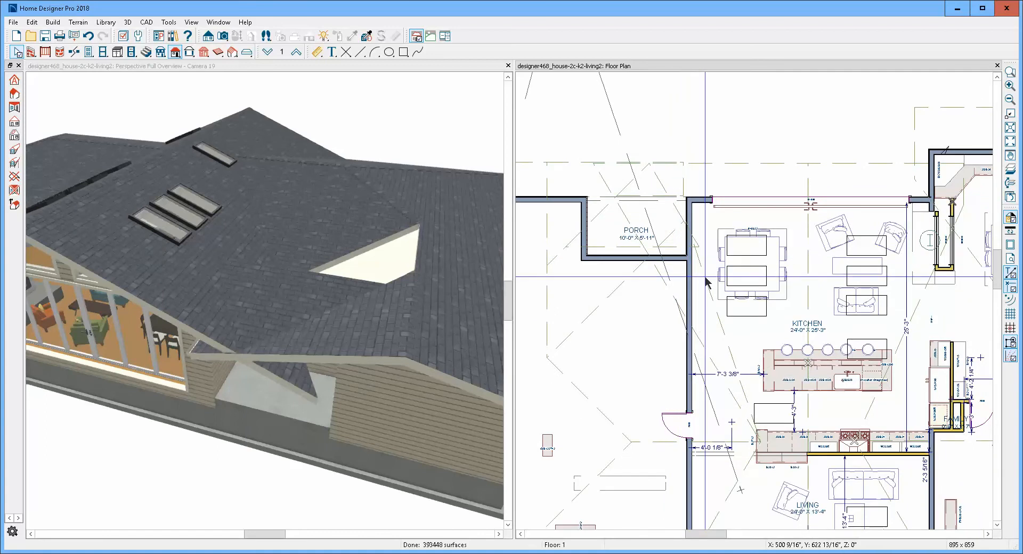
- Cut back the tip of the roof plane above the opening to an edge parallel to the porch's inner wall, about 16'-6" deep
click(706, 280)
key(Escape)
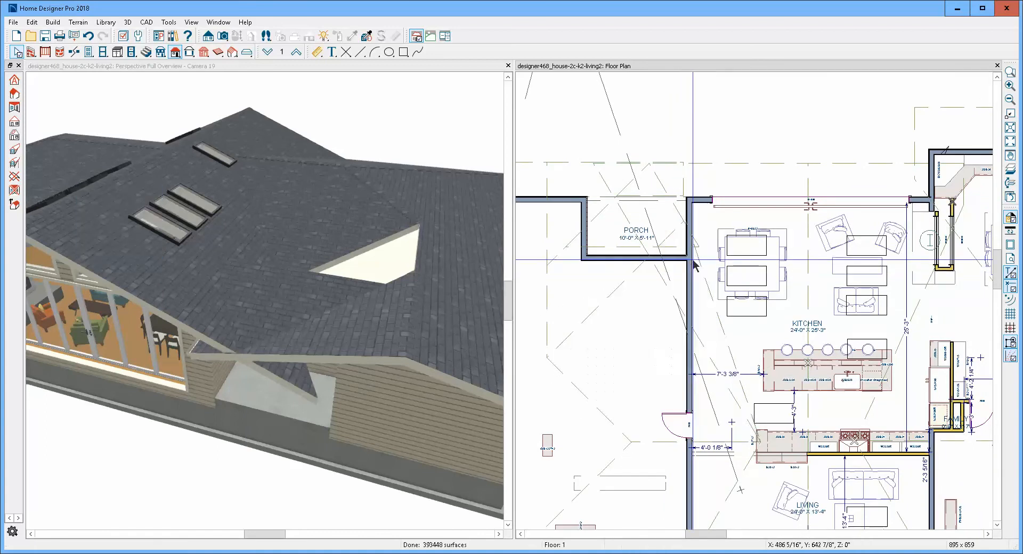
click(738, 409)
key(Escape)
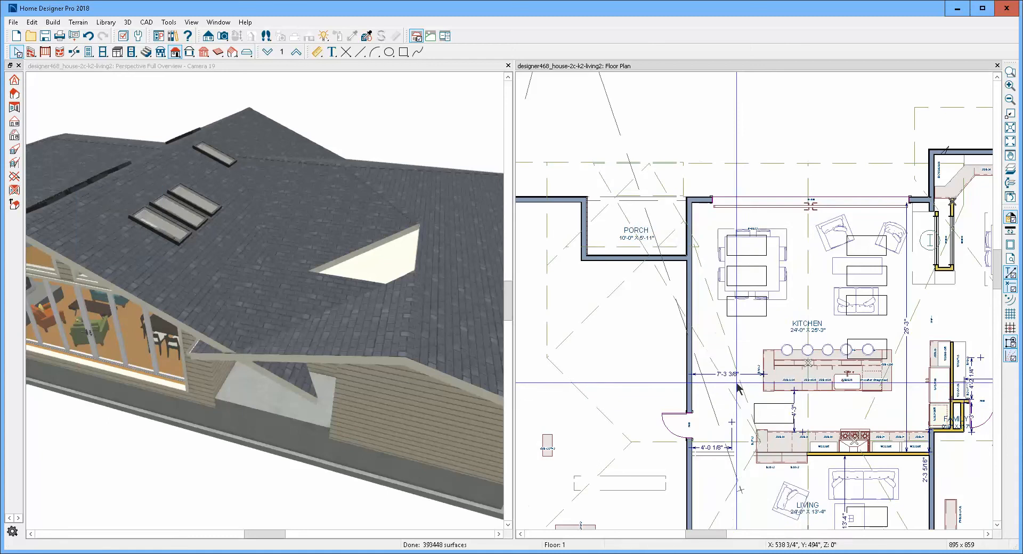
click(736, 356)
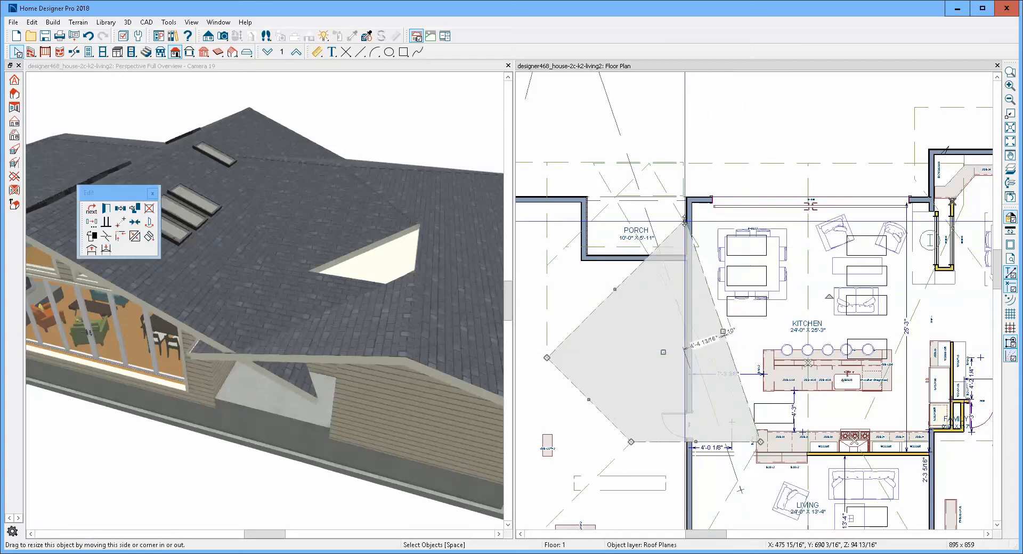
drag(684, 221, 626, 279)
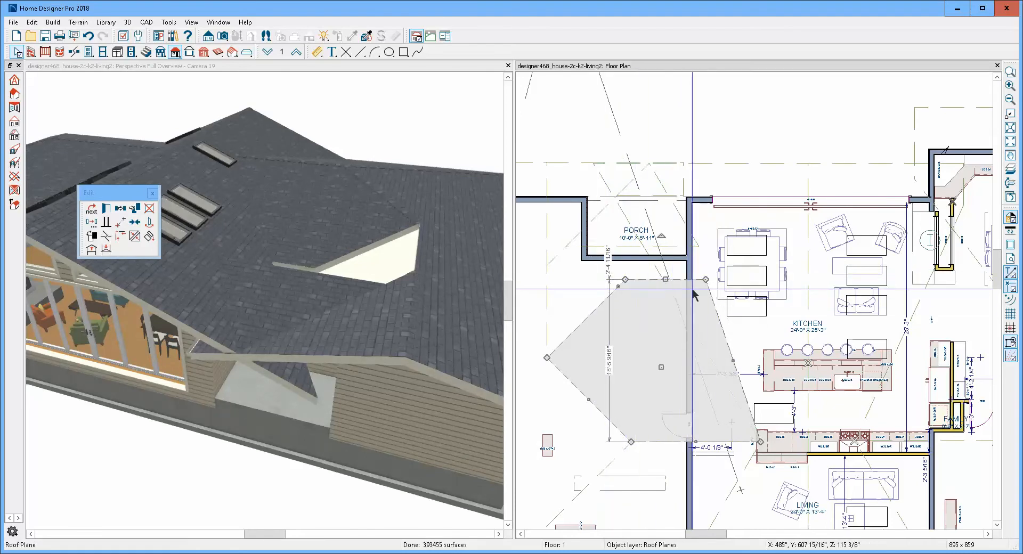
- Join the kitchen-side edge of the reshaped roof plane above the opening to the kitchen roof plane
click(731, 352)
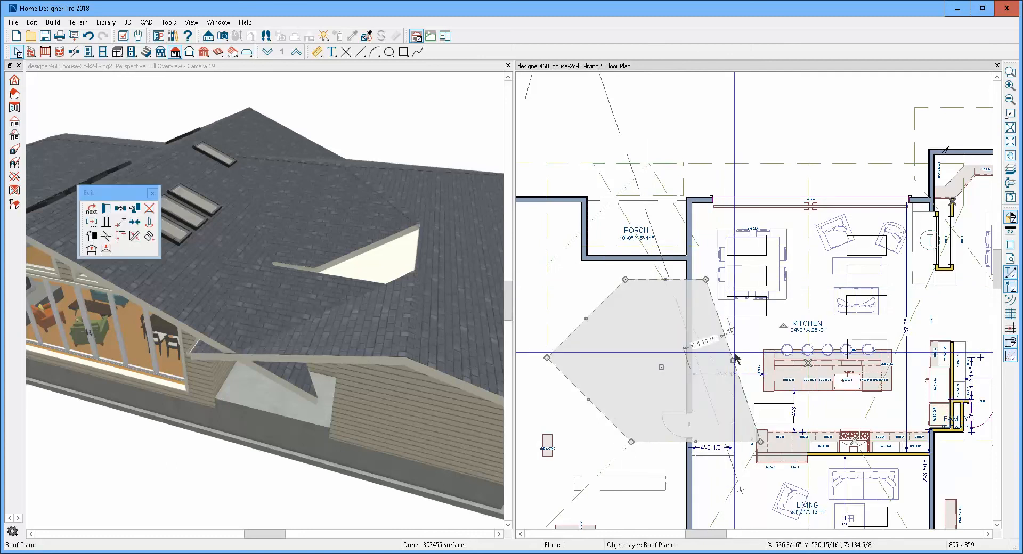
click(134, 236)
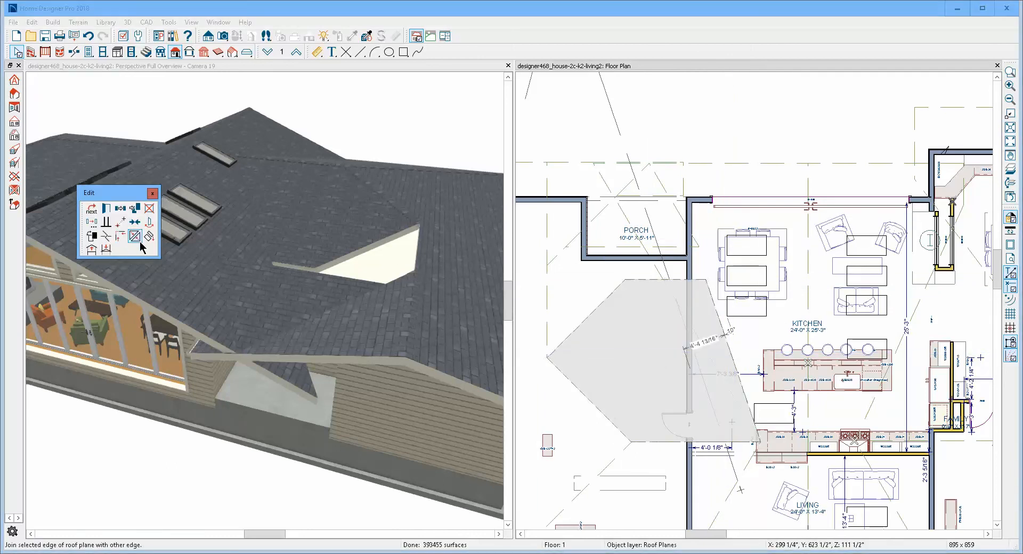
click(709, 349)
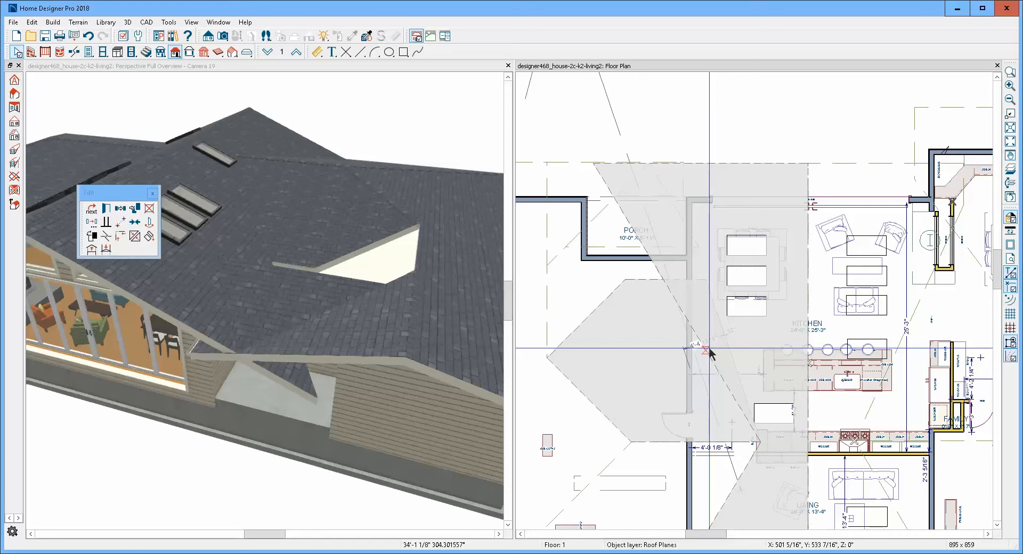
click(632, 297)
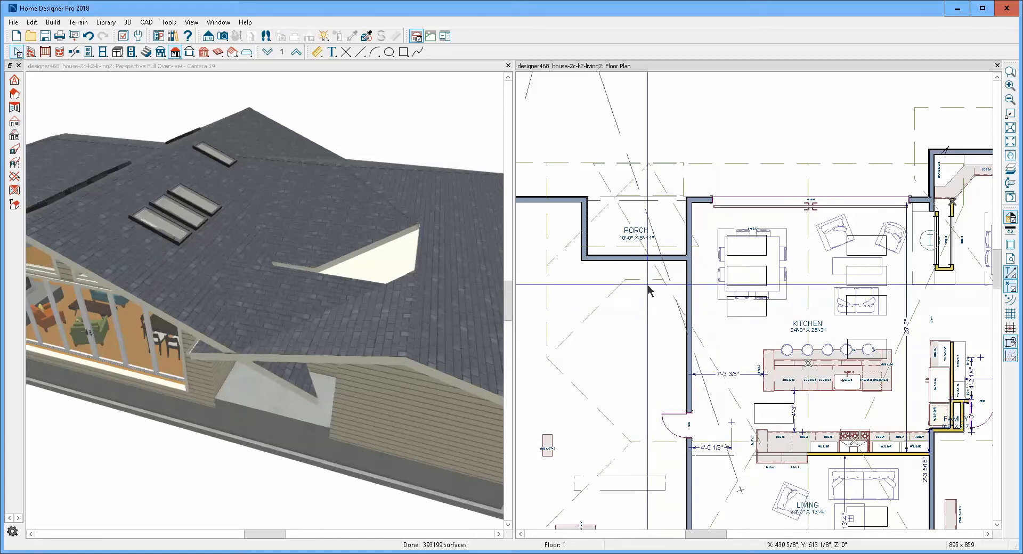
- Try to join the porch-side edge of the reshaped roof plane to the triangular porch roof plane and dismiss the warning
click(647, 280)
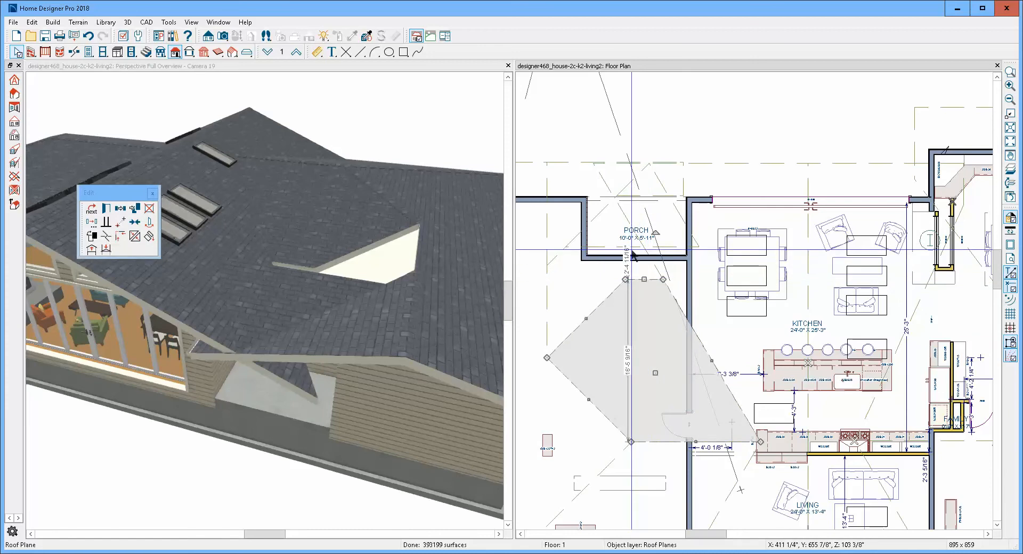
click(137, 237)
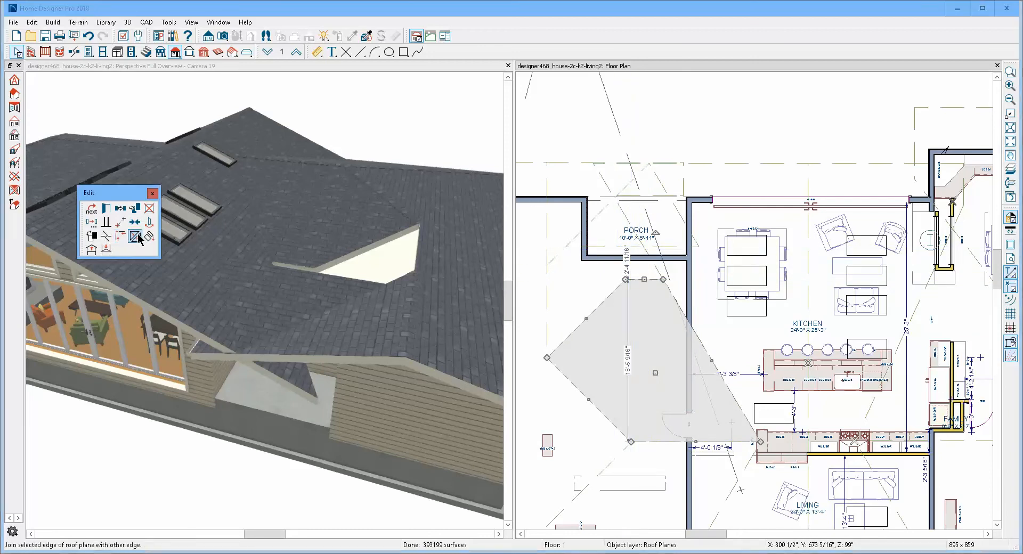
click(621, 249)
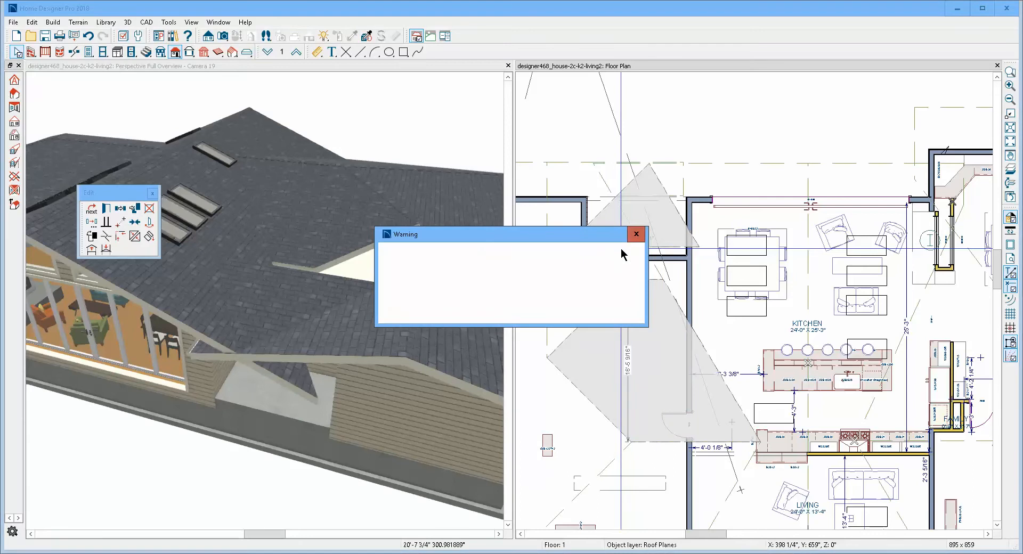
click(631, 315)
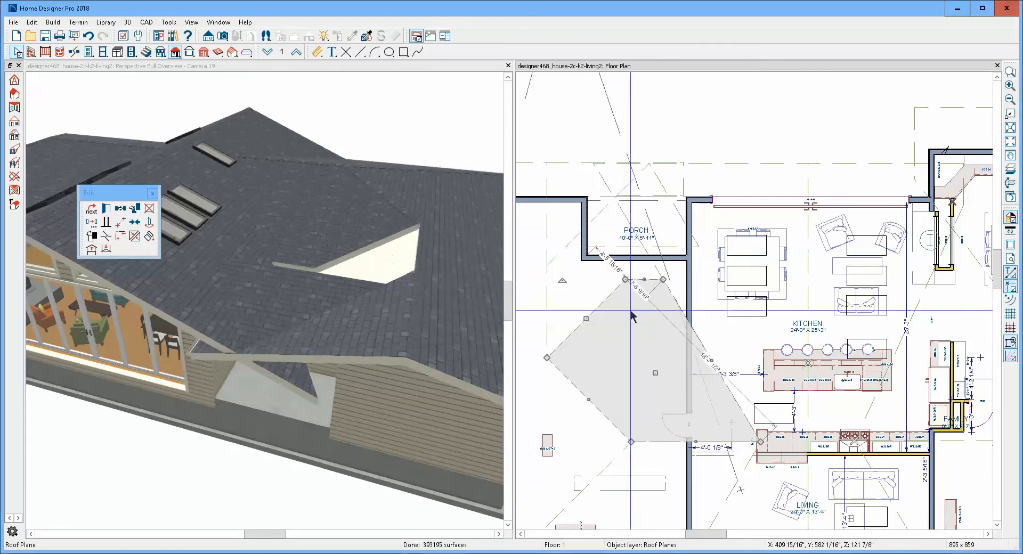
- Extend the reshaped plane's porch-side edge outward from the kitchen into a square corner and retry joining it to the triangular porch roof plane
click(630, 283)
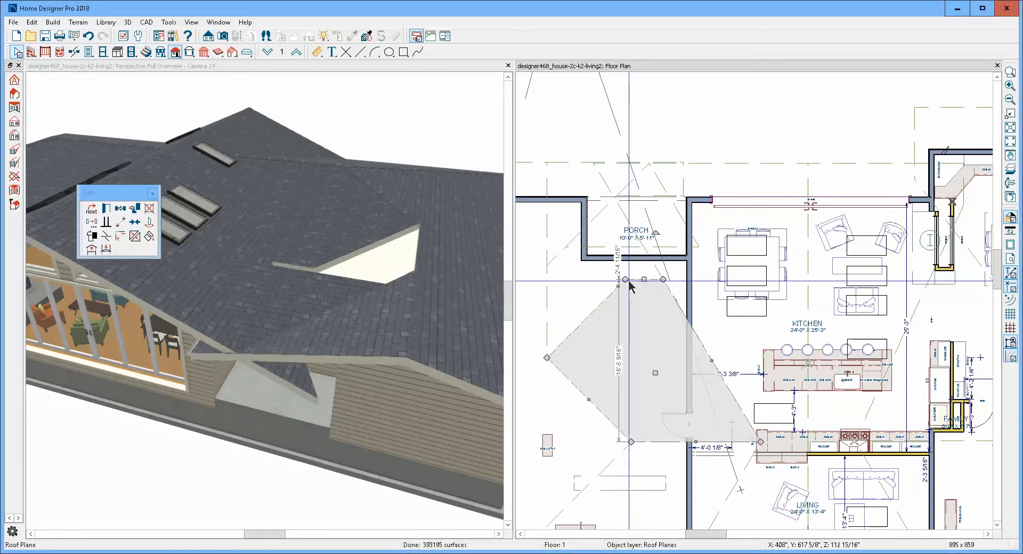
drag(625, 280, 546, 279)
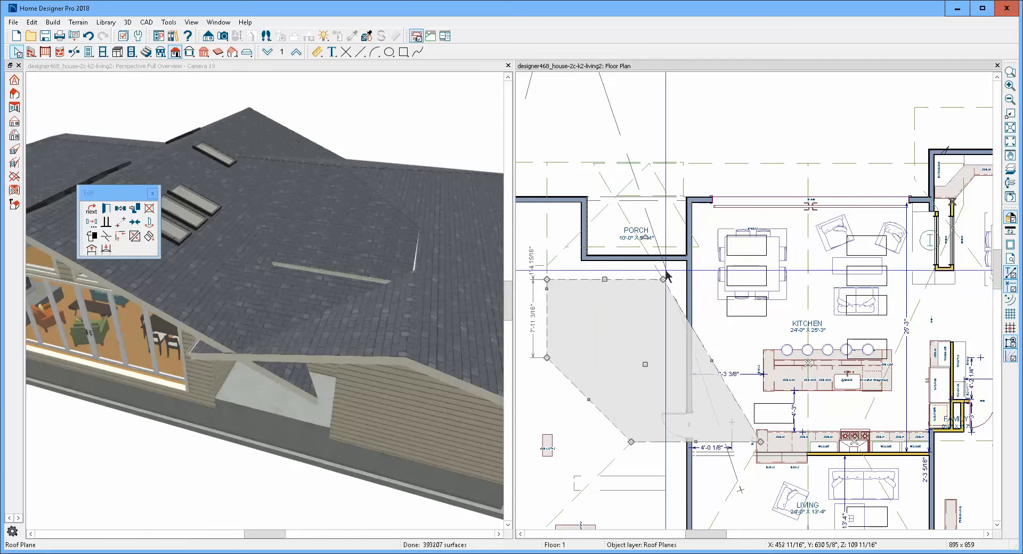
click(136, 238)
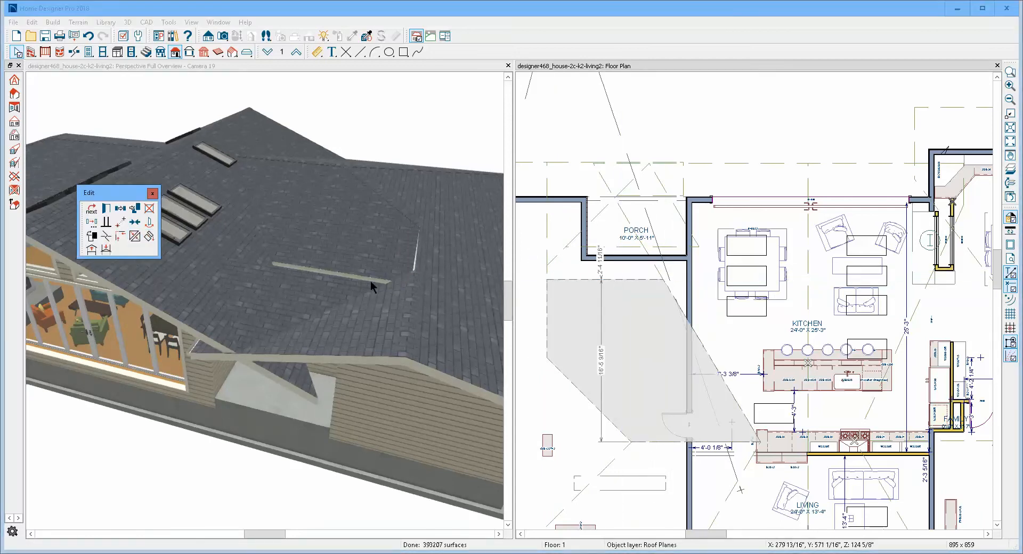
click(622, 256)
click(599, 244)
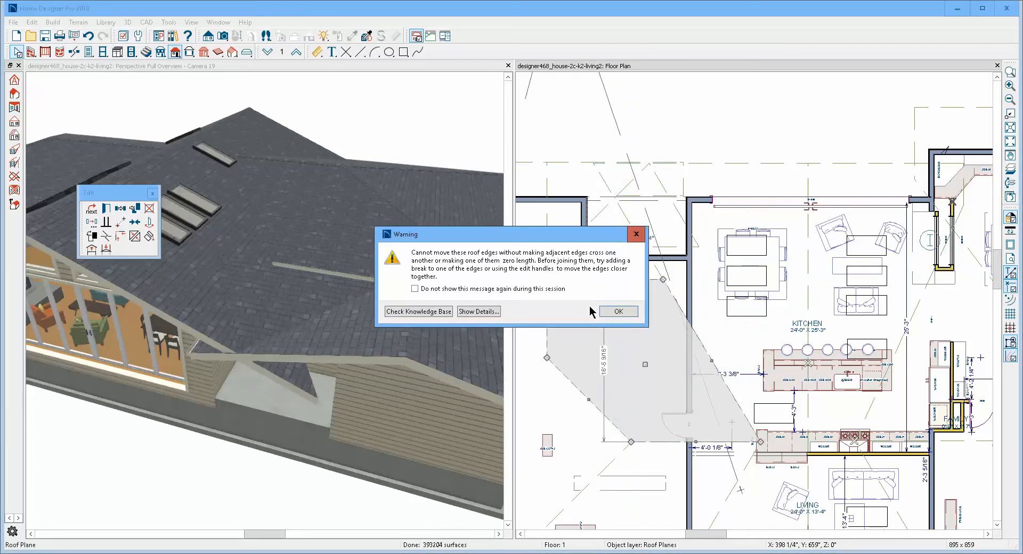
click(614, 314)
key(Escape)
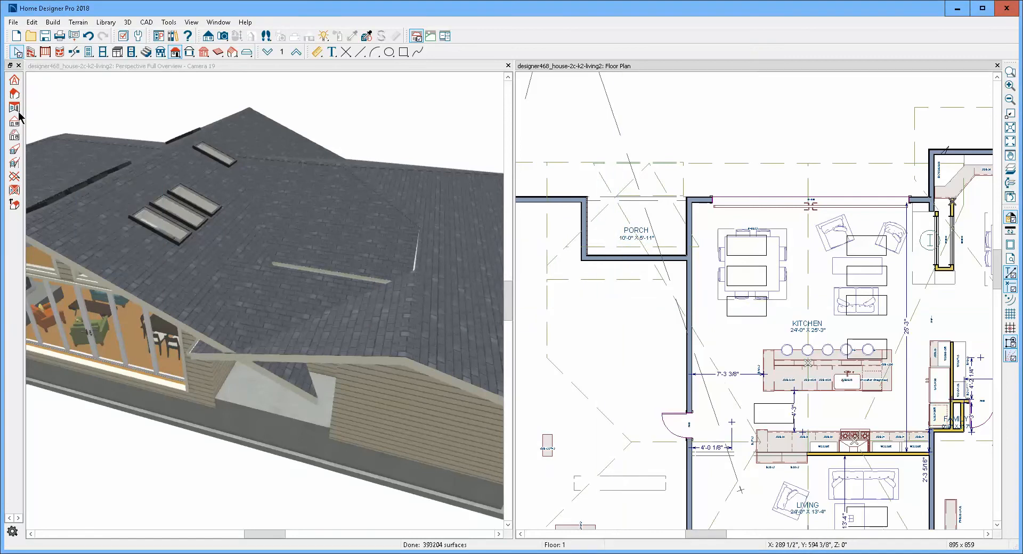
- Examine the remaining roof gap in the 3D view and check the specification of the roof plane above it
click(238, 68)
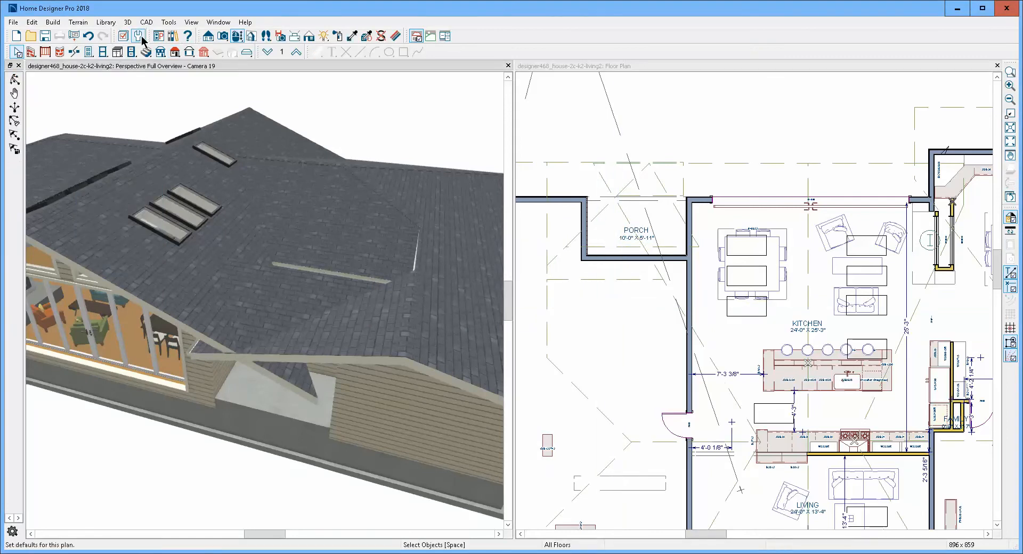
drag(384, 285, 335, 303)
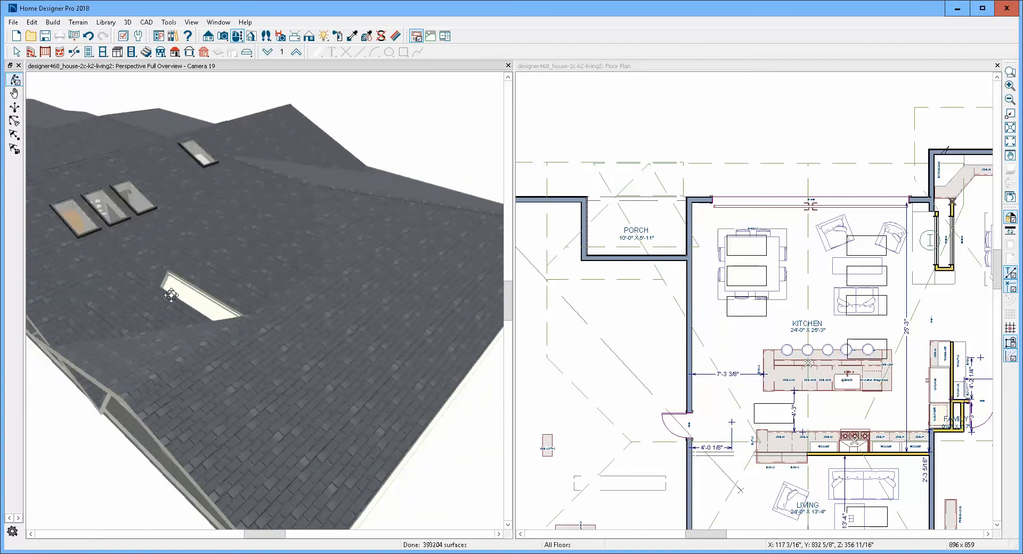
scroll(171, 297, up, 5)
scroll(171, 297, down, 3)
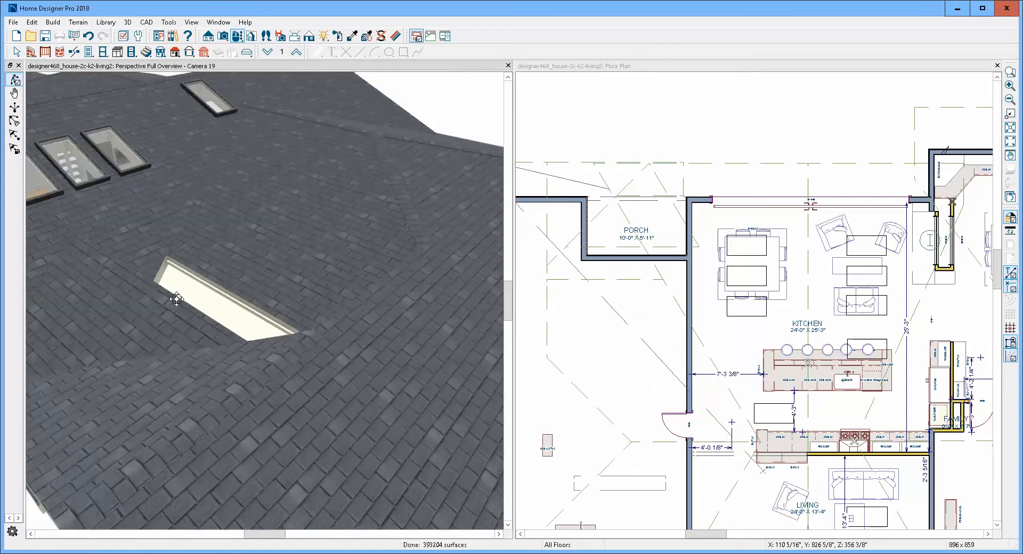
key(space)
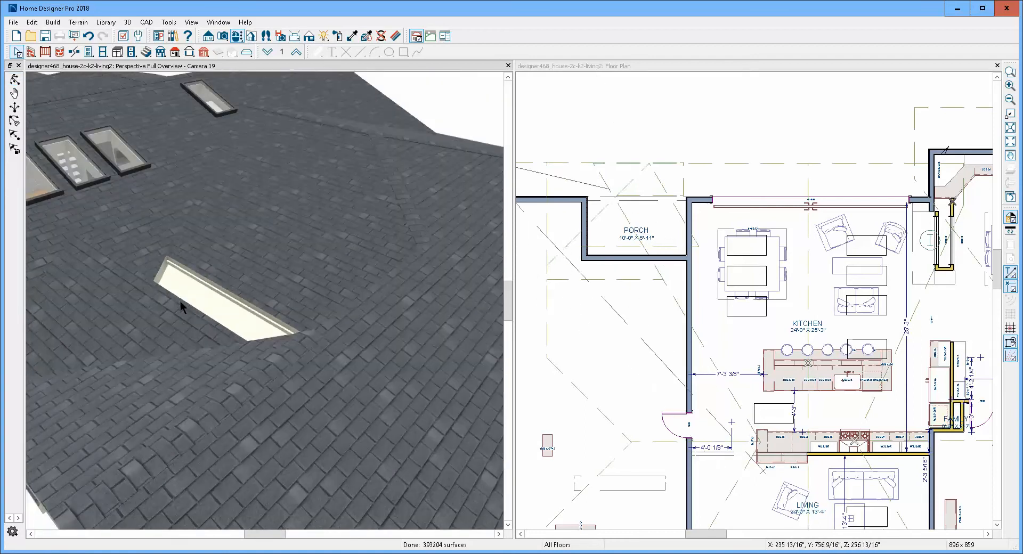
click(176, 298)
click(229, 288)
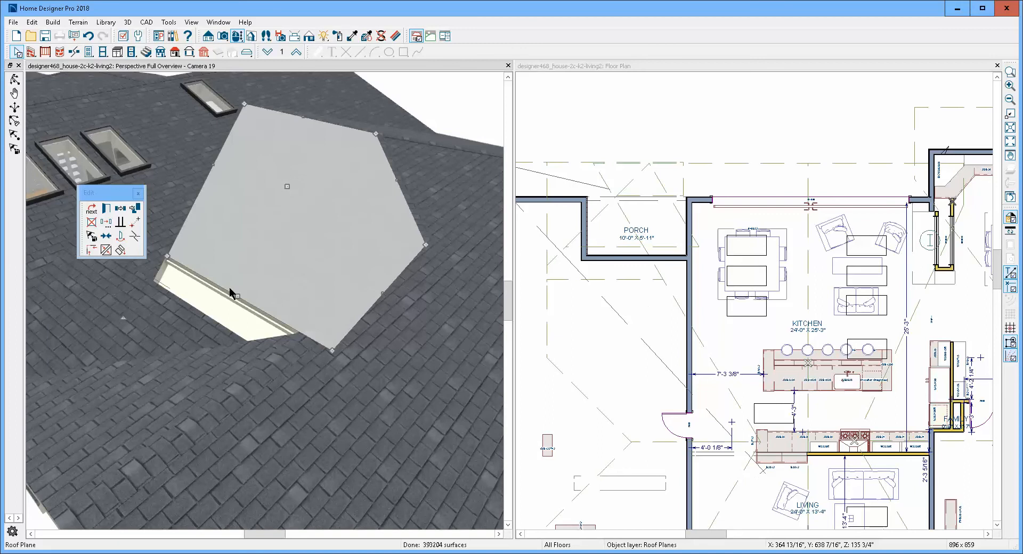
double_click(230, 292)
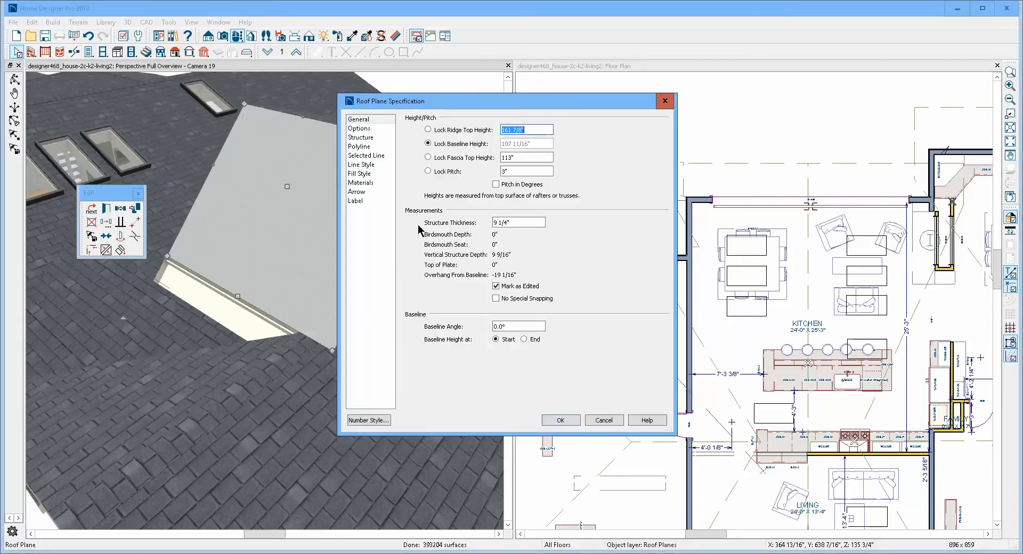
click(607, 421)
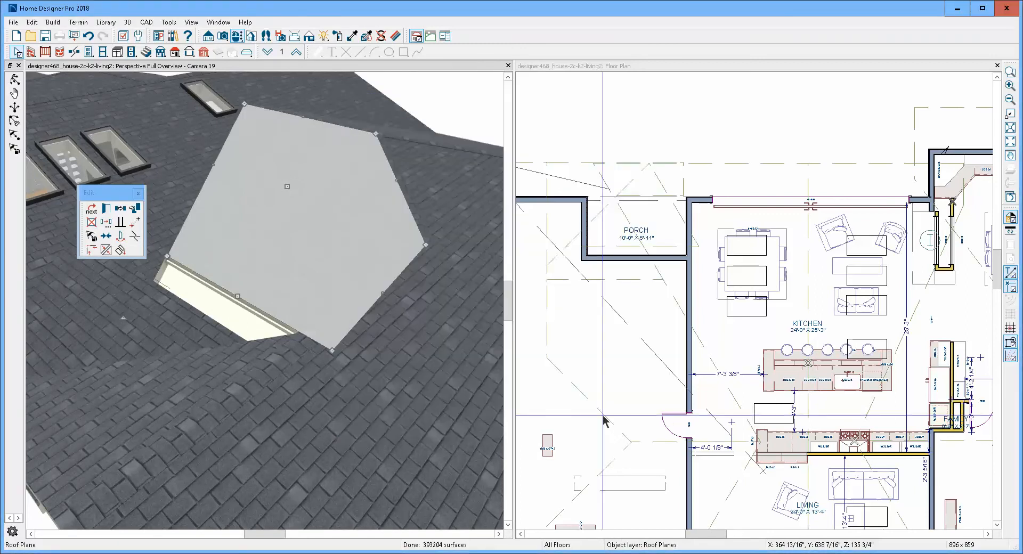
click(463, 102)
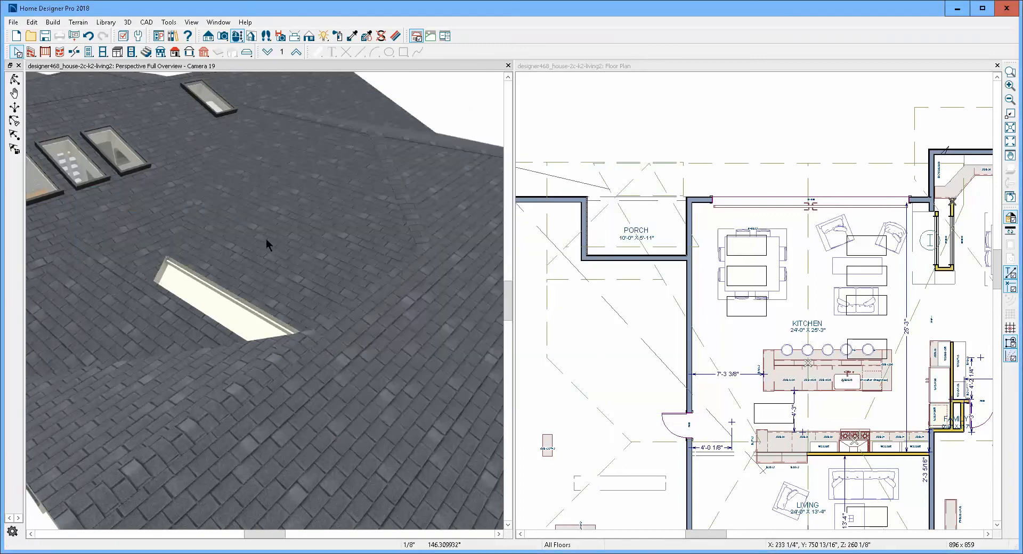
- Lock the triangular porch roof plane's fascia top height and set its pitch to 2"
double_click(193, 331)
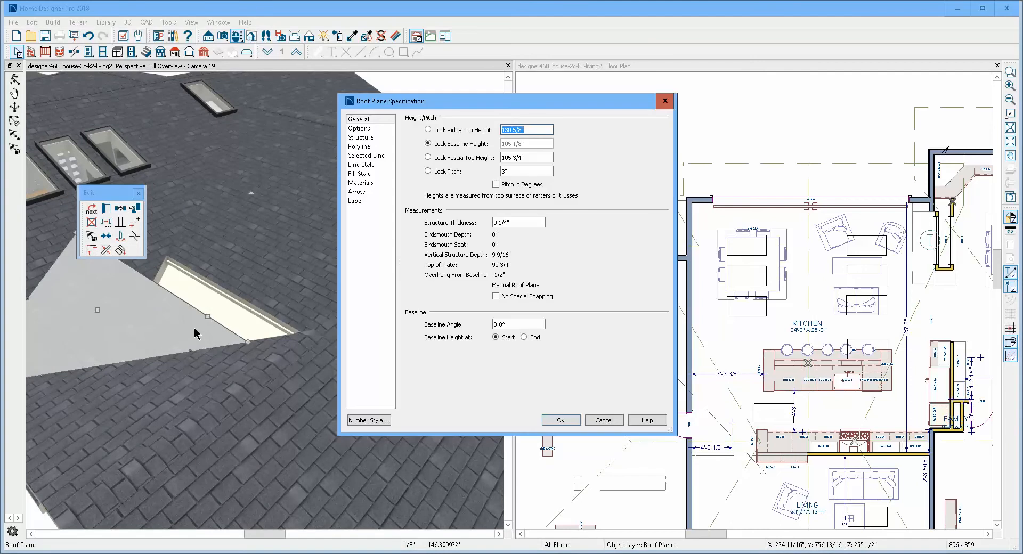
click(428, 157)
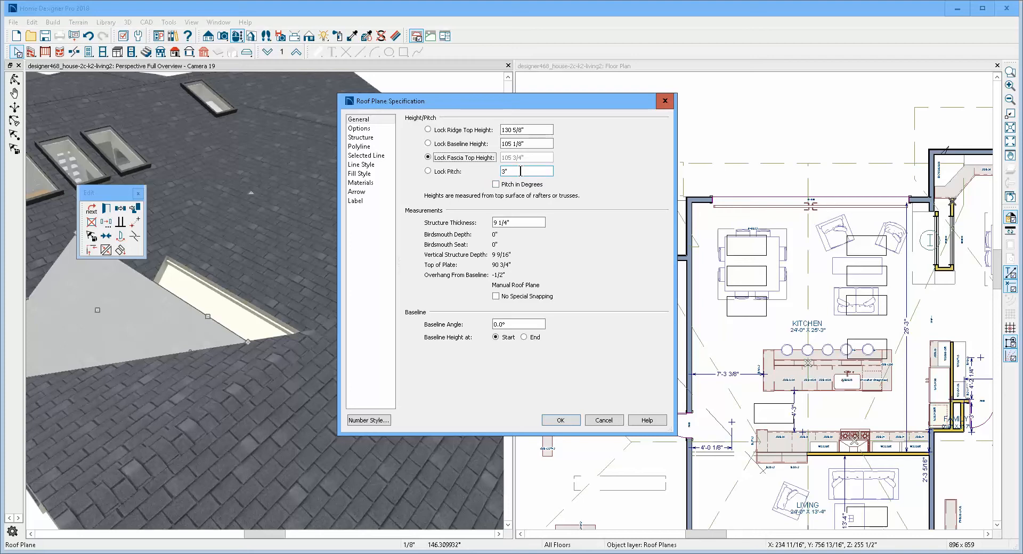
double_click(521, 171)
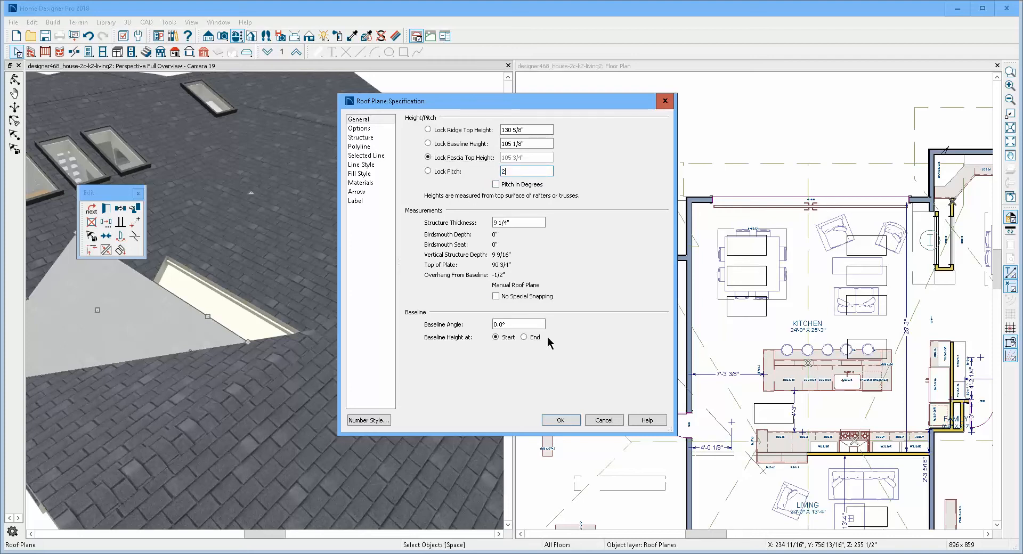
click(564, 422)
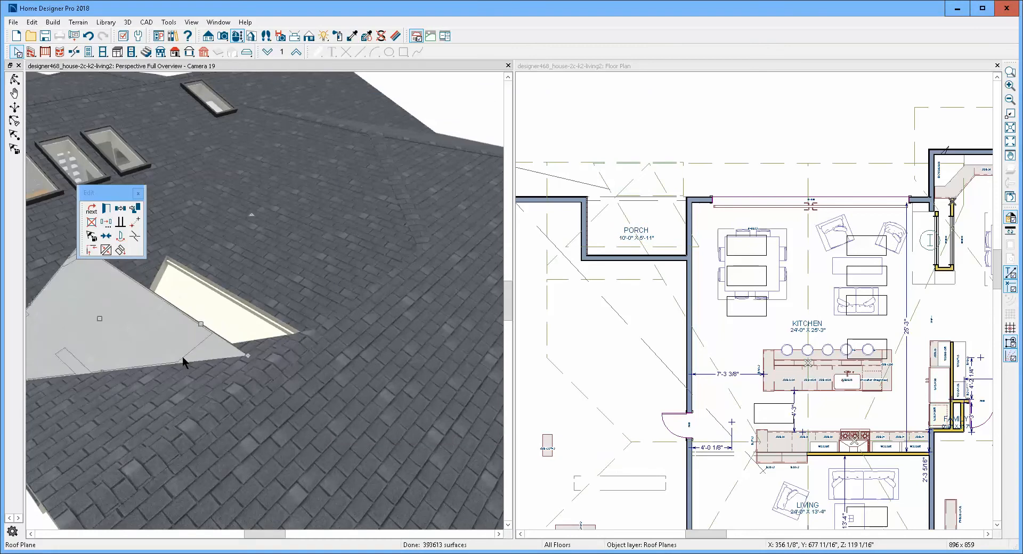
- Join the gap-side edge of the triangular porch roof plane to the roof plane above the gap
click(193, 330)
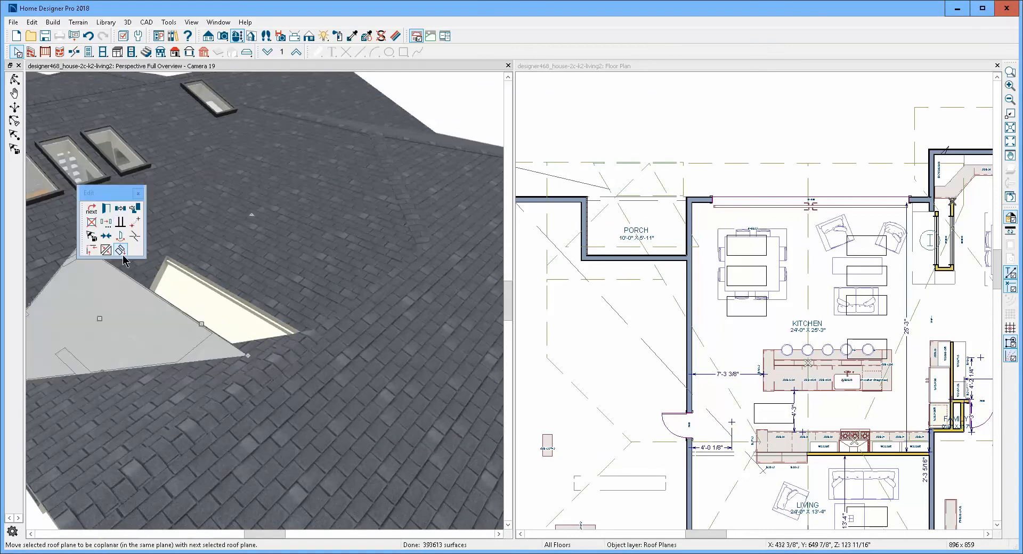
click(106, 250)
click(212, 291)
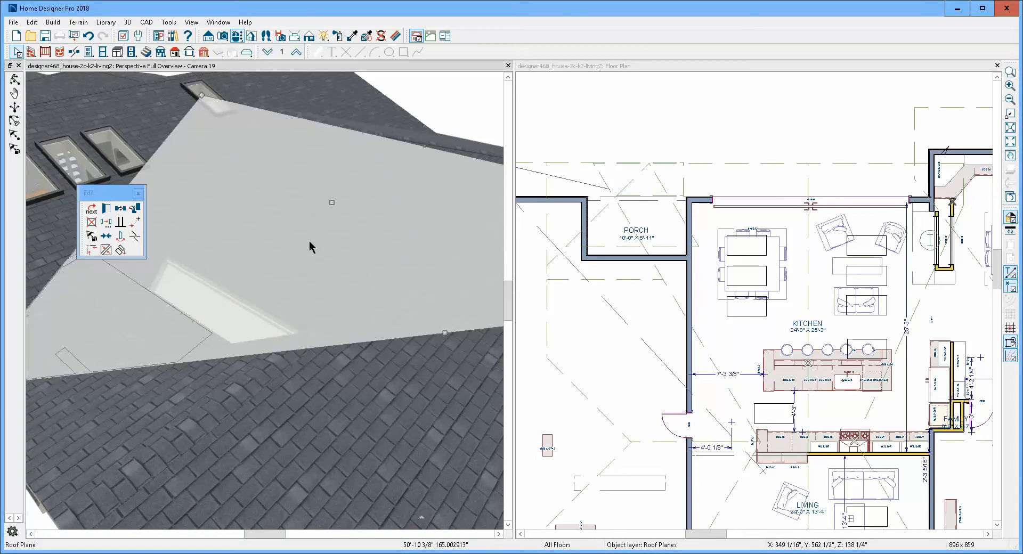
scroll(311, 247, down, 6)
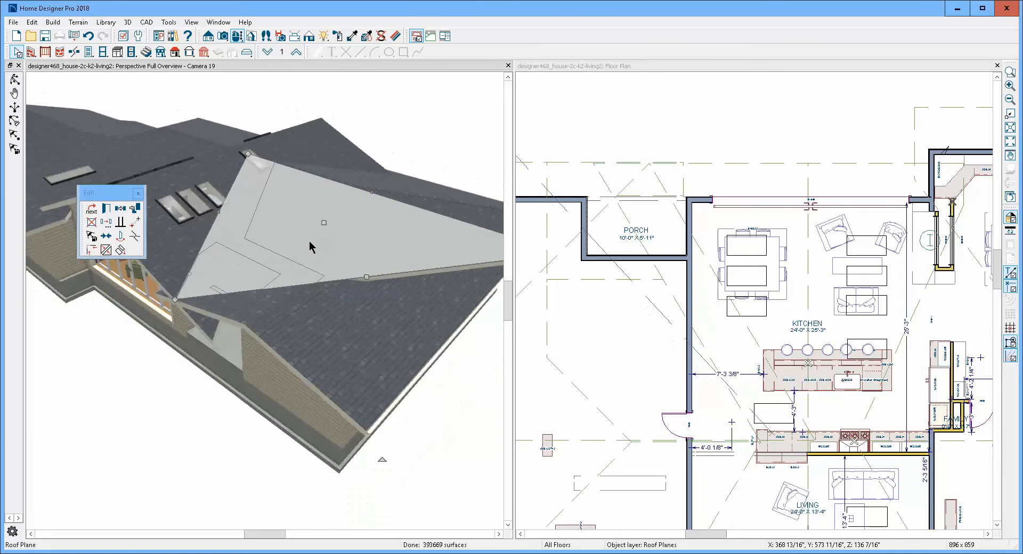
key(Escape)
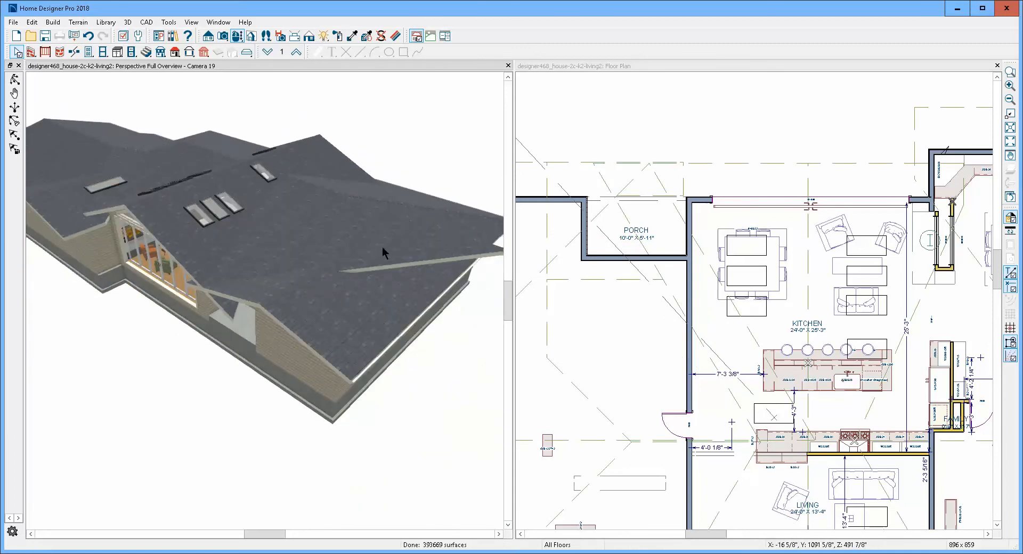
- Check the extents of the kitchen roof plane where its lower corner projects over the porch front
scroll(222, 279, up, 3)
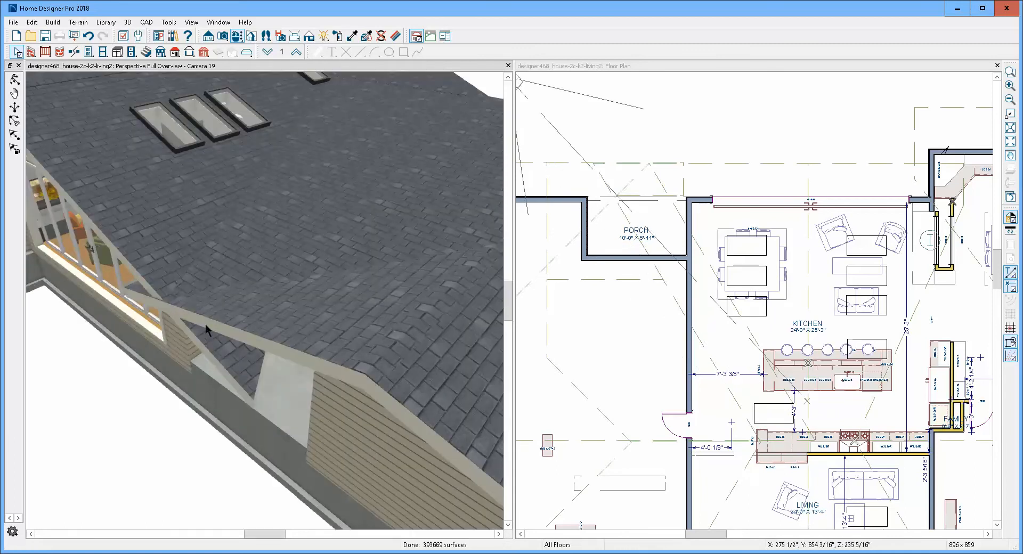
click(220, 349)
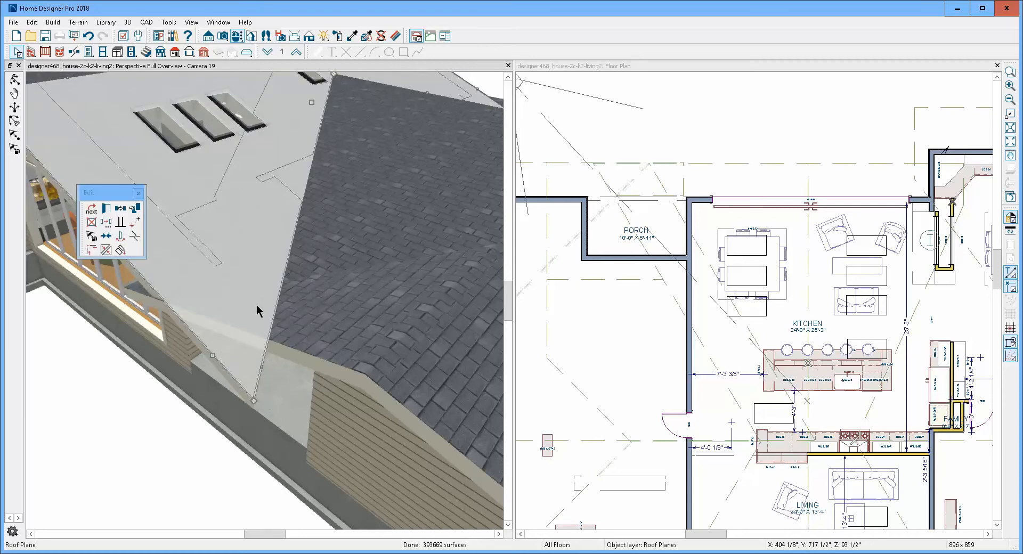
key(Escape)
key(ctrl+Tab)
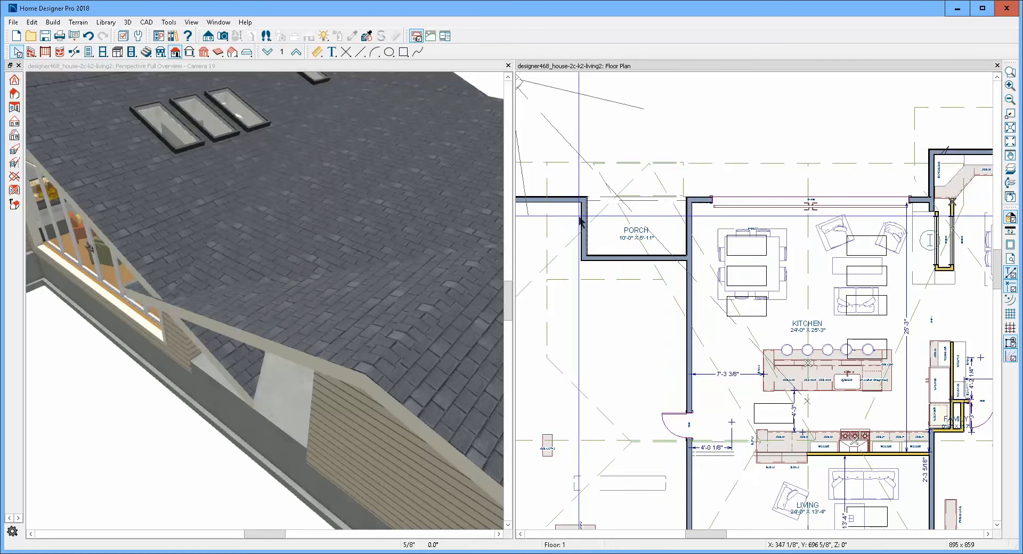
- Examine the porch front's roof corner in the 3D view and the extents of the kitchen roof plane in the floor plan
scroll(580, 218, down, 1)
scroll(579, 214, down, 1)
scroll(192, 269, up, 3)
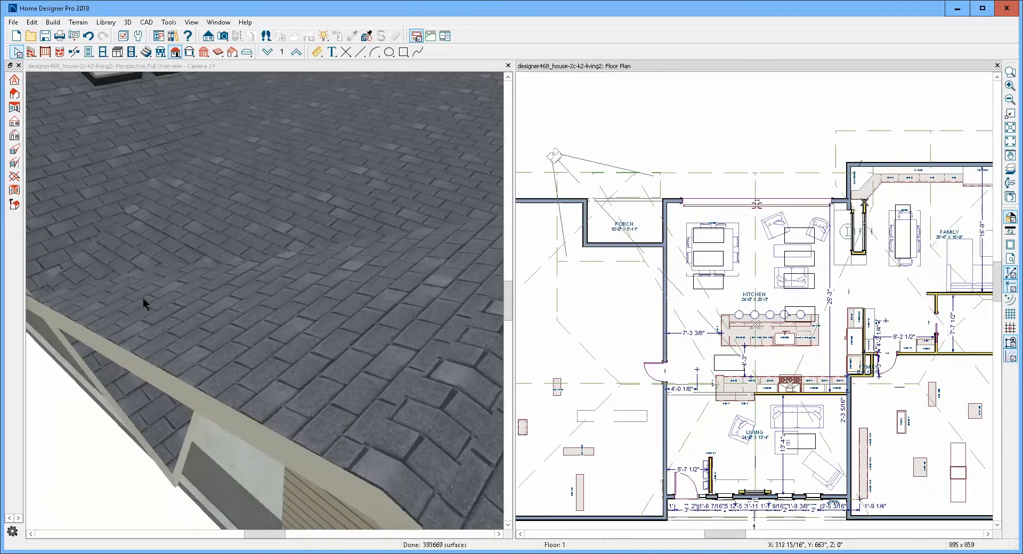
scroll(233, 290, down, 2)
scroll(235, 291, down, 3)
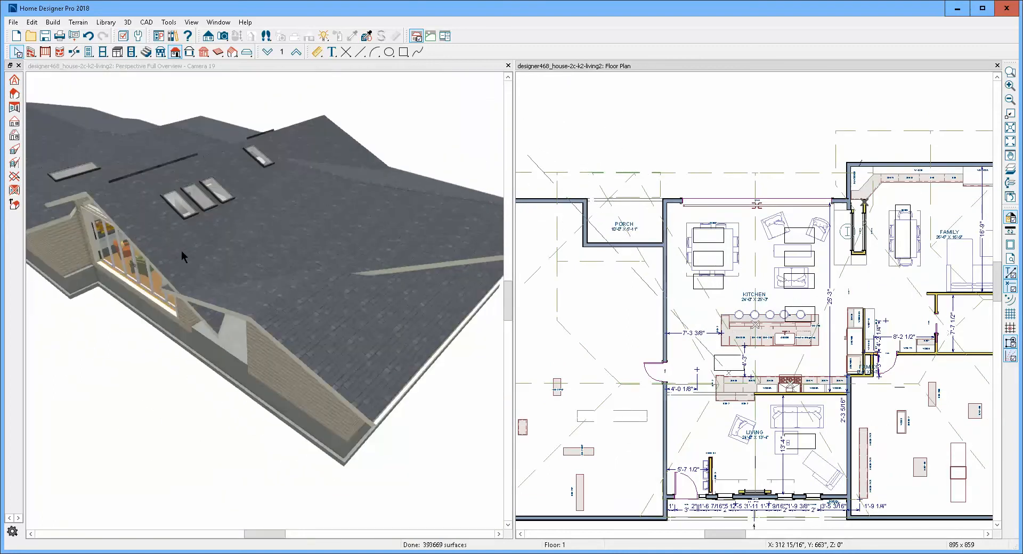
click(182, 253)
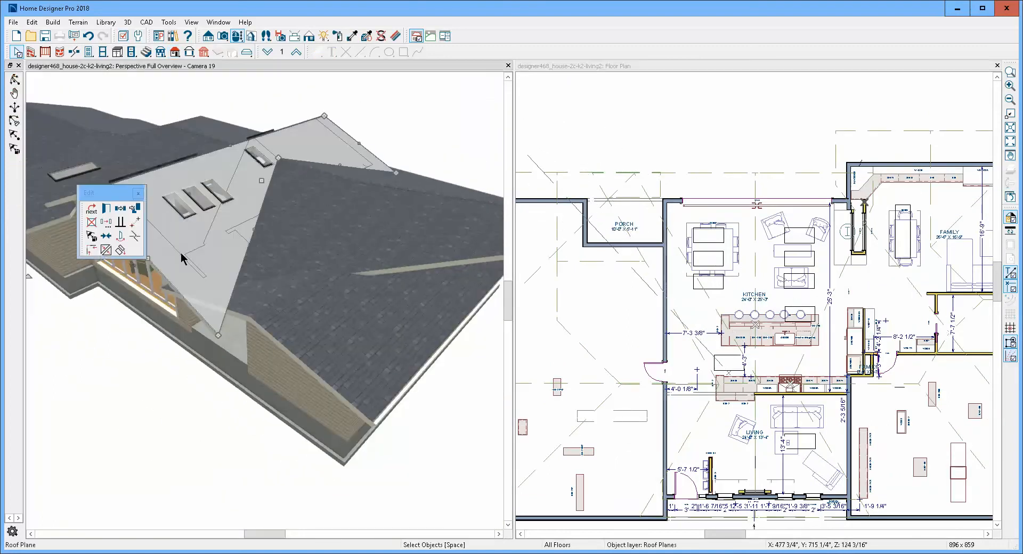
key(Escape)
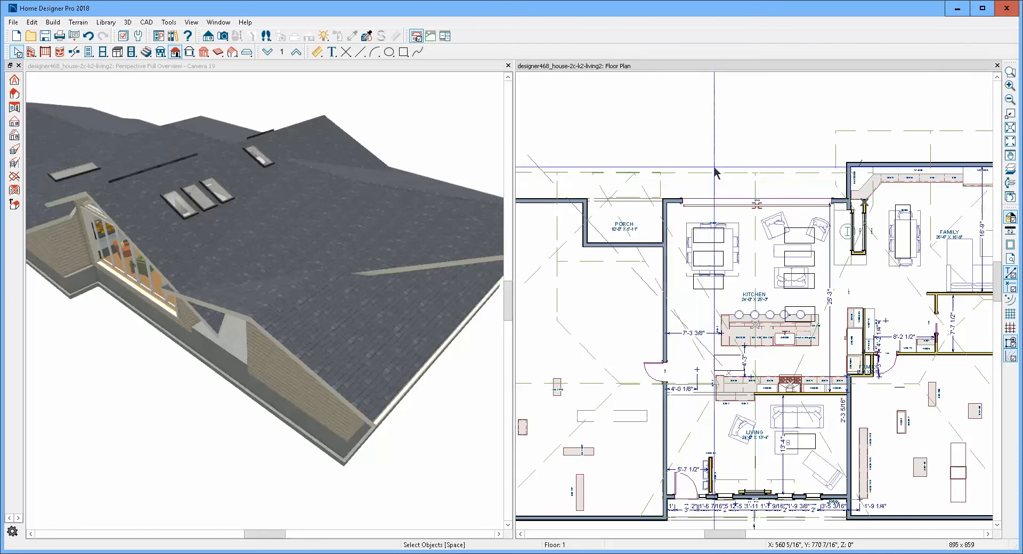
click(672, 235)
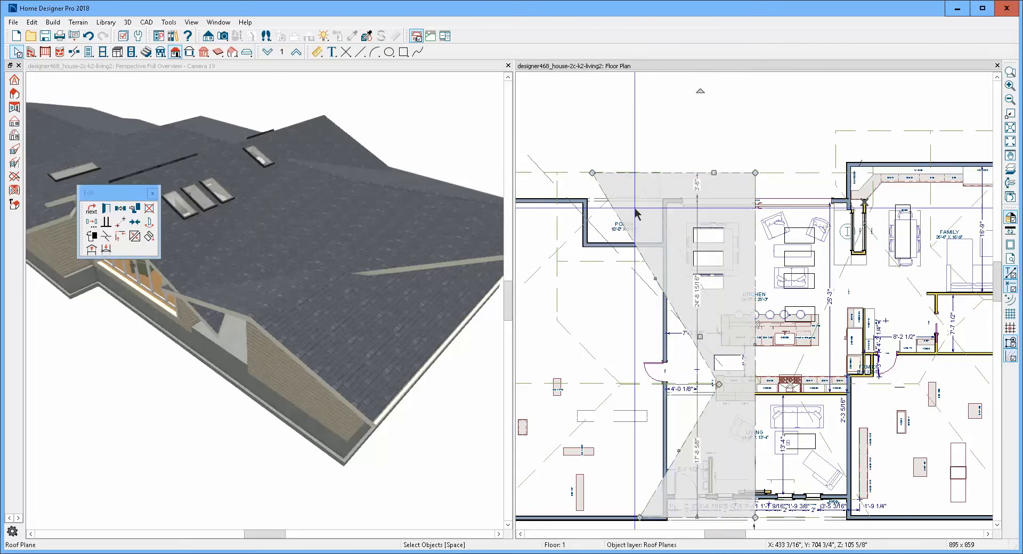
scroll(635, 213, up, 2)
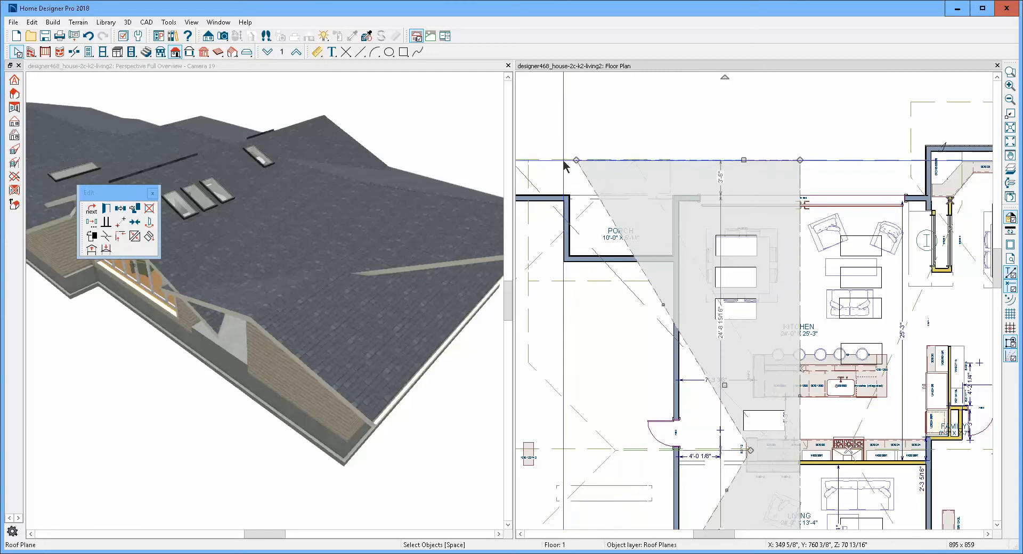
click(661, 272)
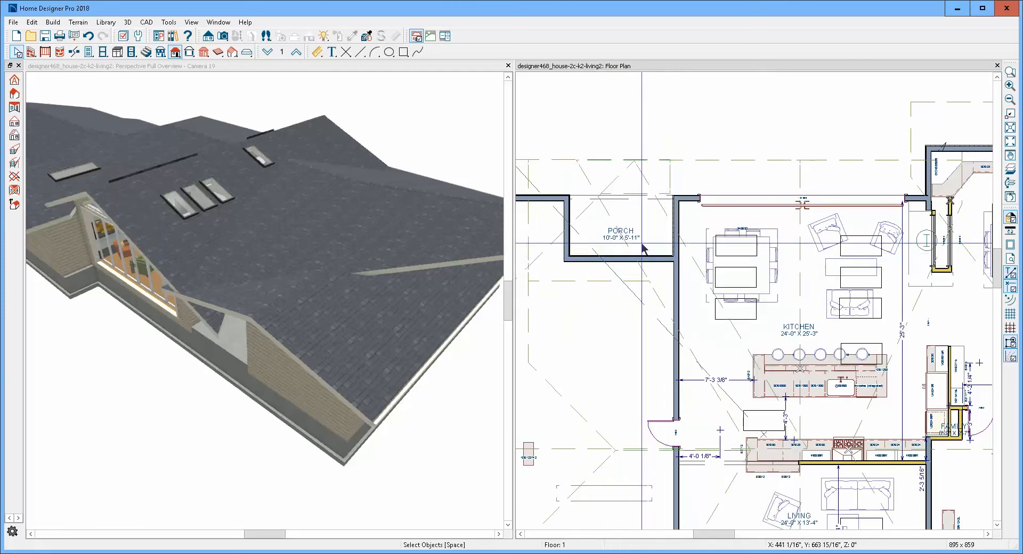
- Check the triangular porch roof plane's specification and shorten the plane by pulling its ridge-side edge back over the porch
click(661, 213)
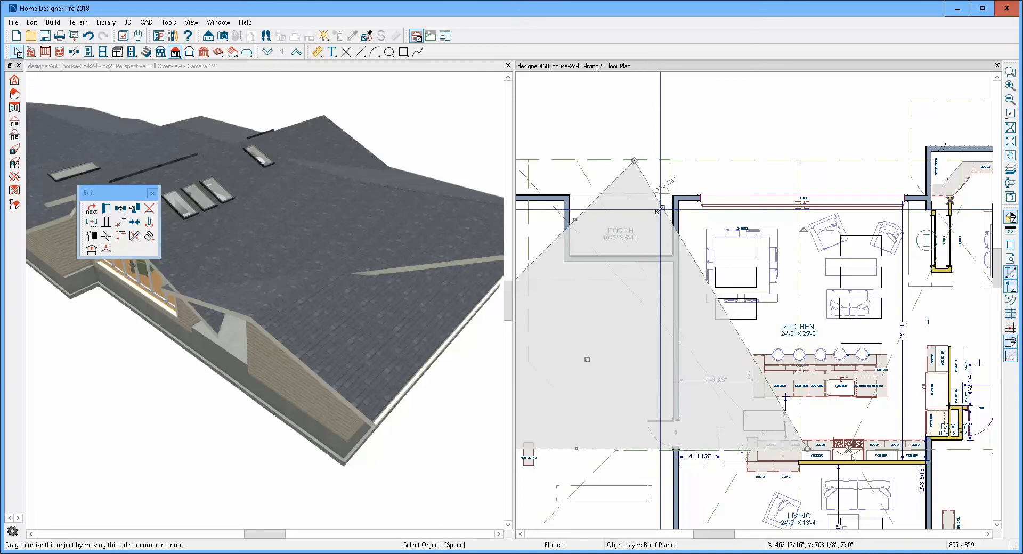
key(Escape)
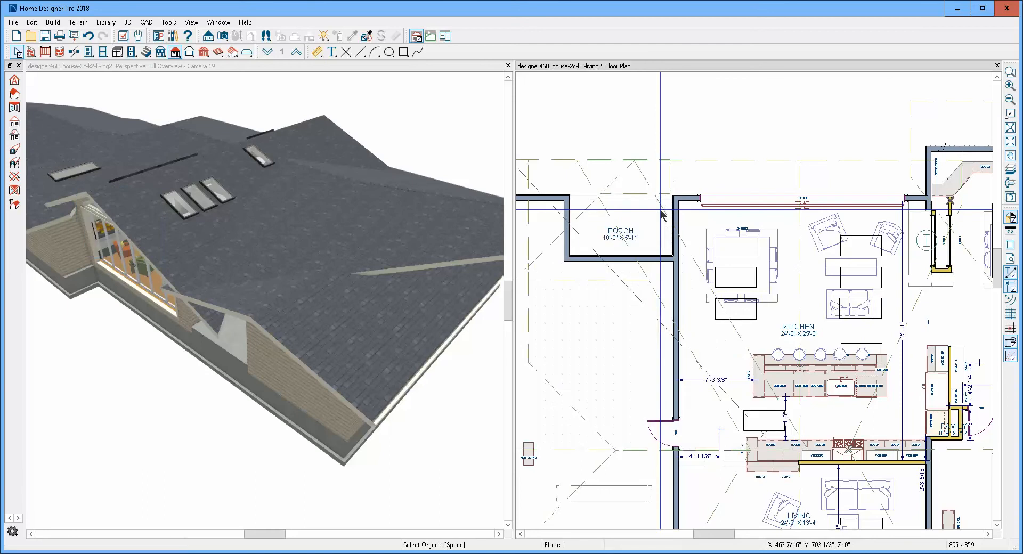
click(593, 280)
key(Escape)
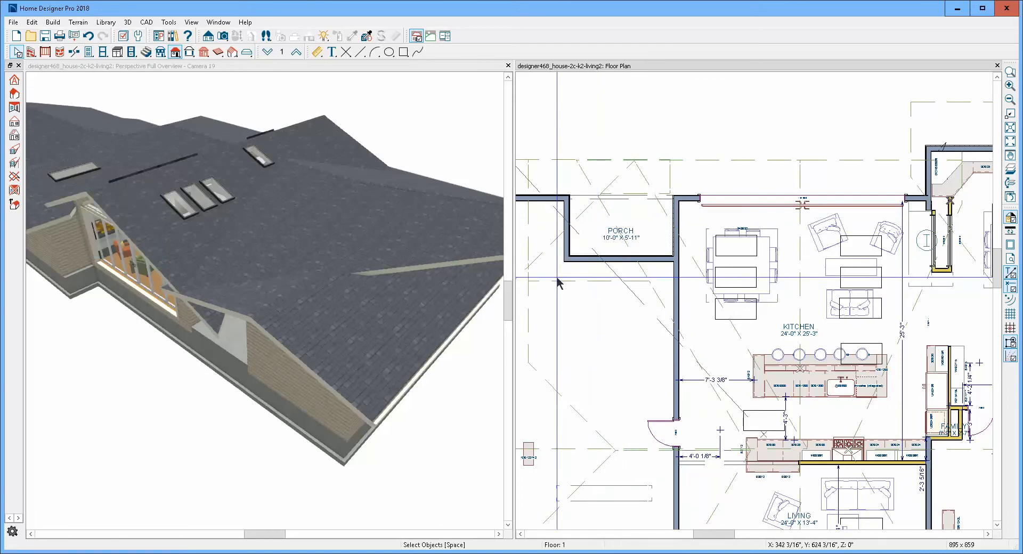
click(557, 281)
key(Escape)
click(550, 256)
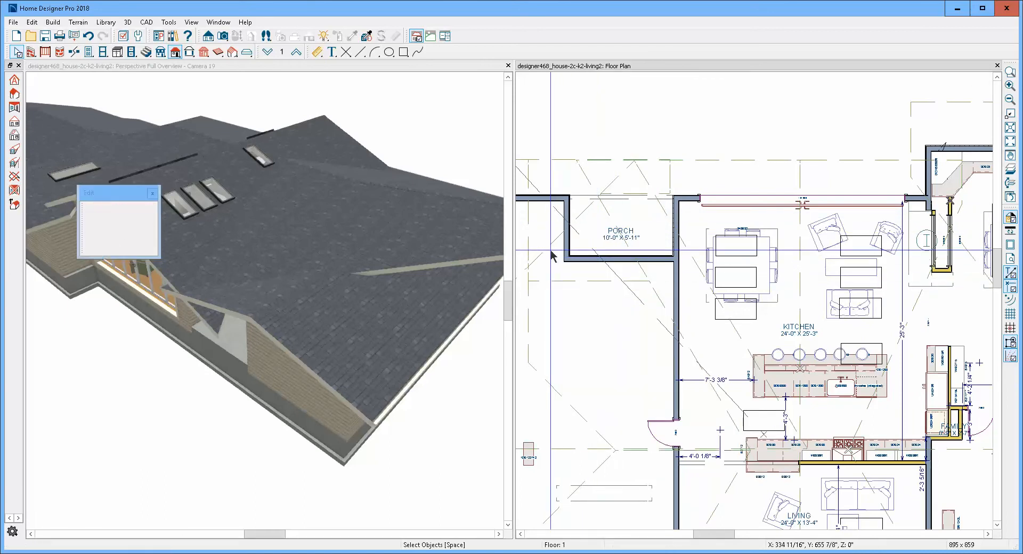
key(Escape)
click(553, 256)
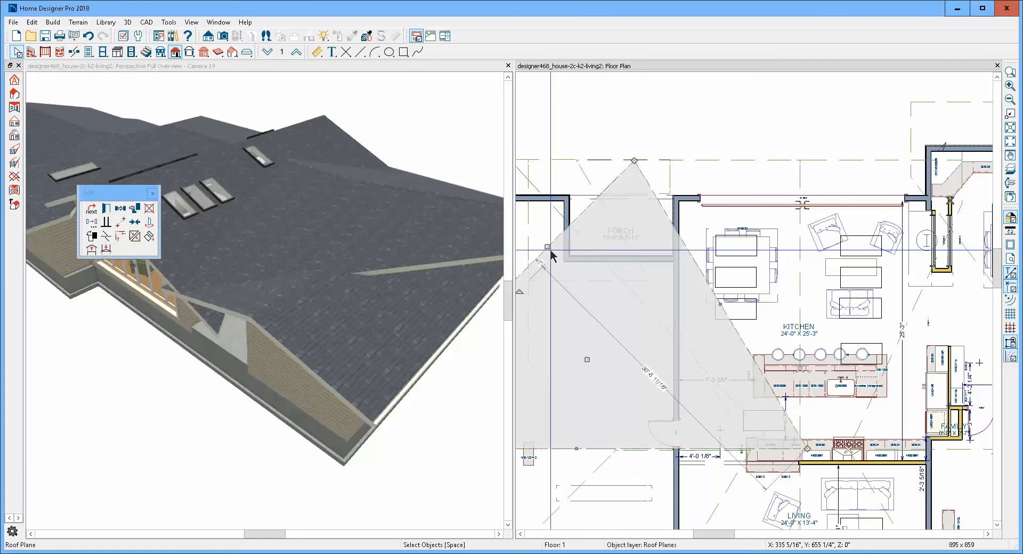
double_click(551, 256)
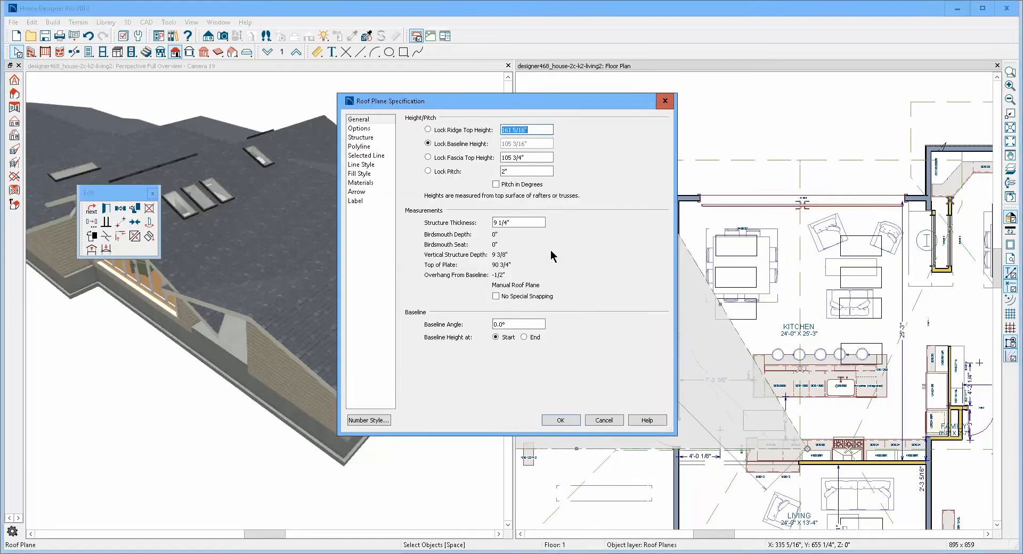
click(602, 421)
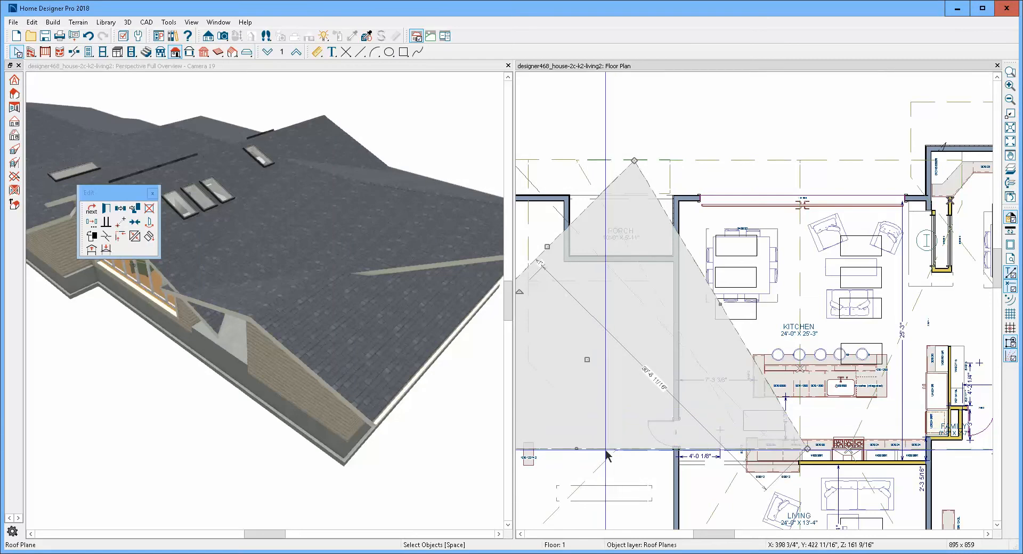
drag(576, 448, 602, 231)
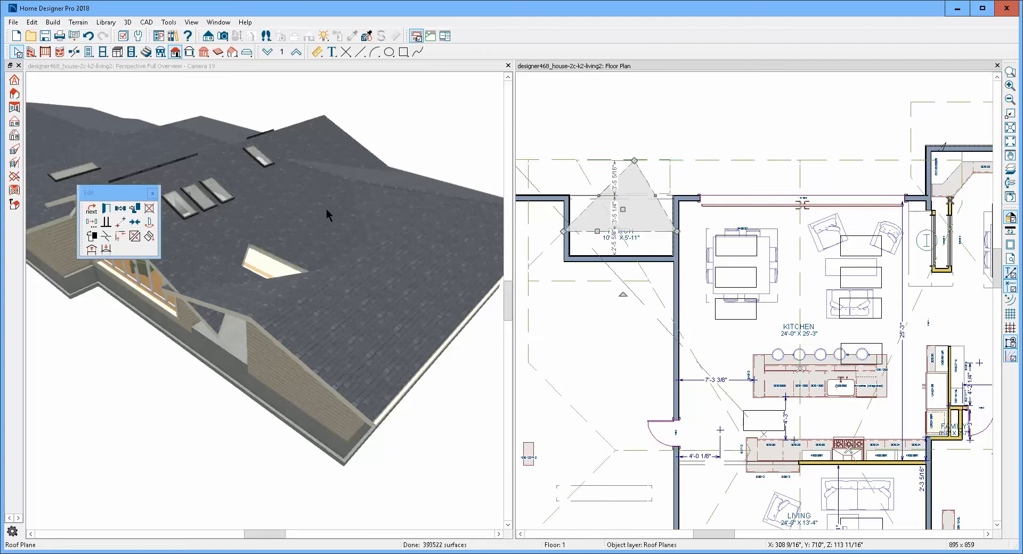
- Lock the shortened triangular roof plane's fascia top height and set its pitch to 1"
click(106, 208)
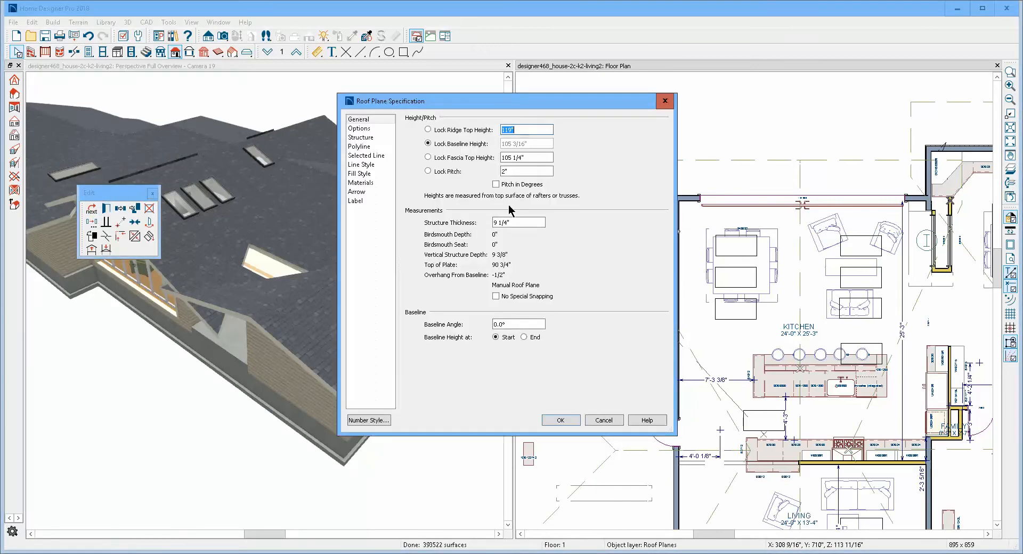
click(438, 158)
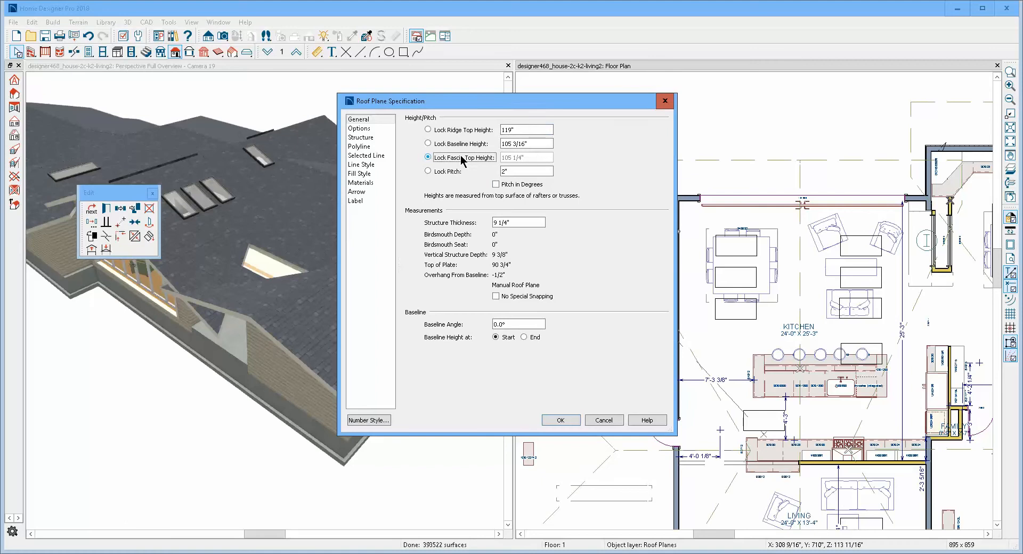
click(525, 171)
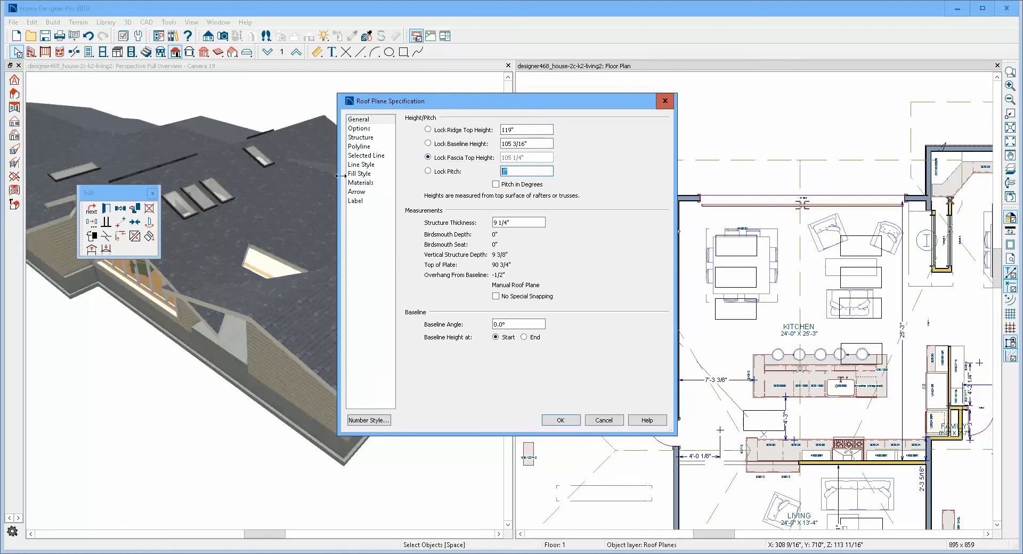
text(1)
click(561, 420)
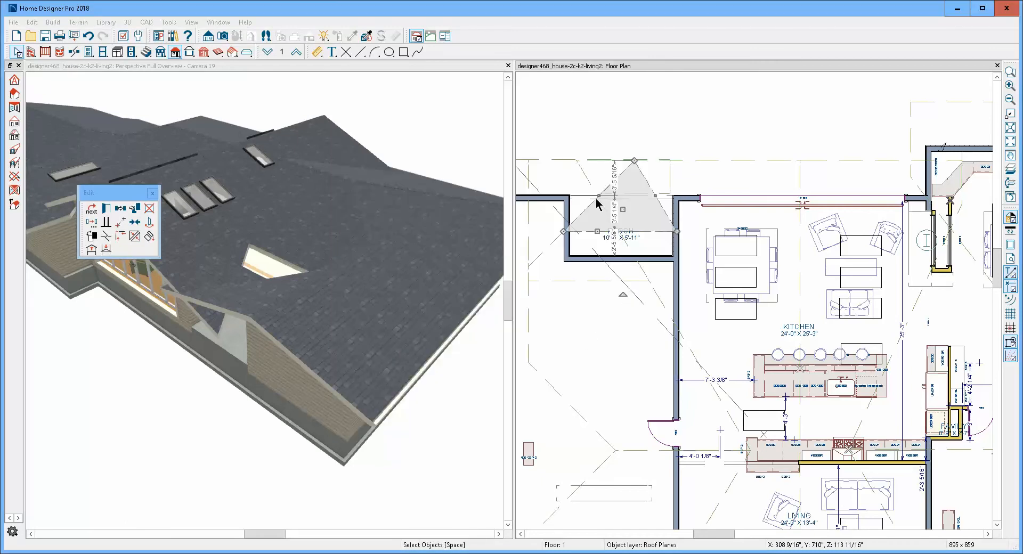
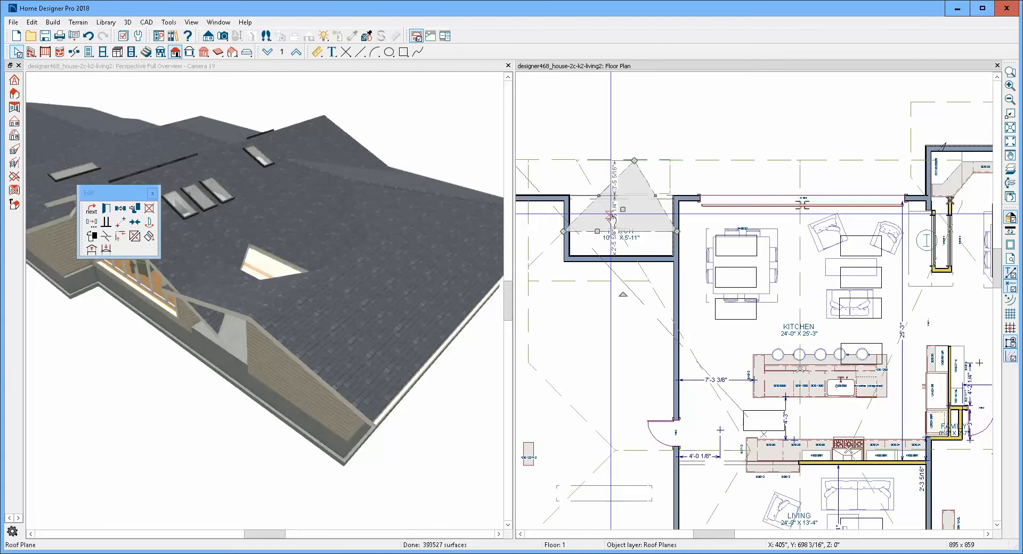
- Join the triangular porch roof plane's ridge-side edge to the roof plane behind the porch
click(135, 236)
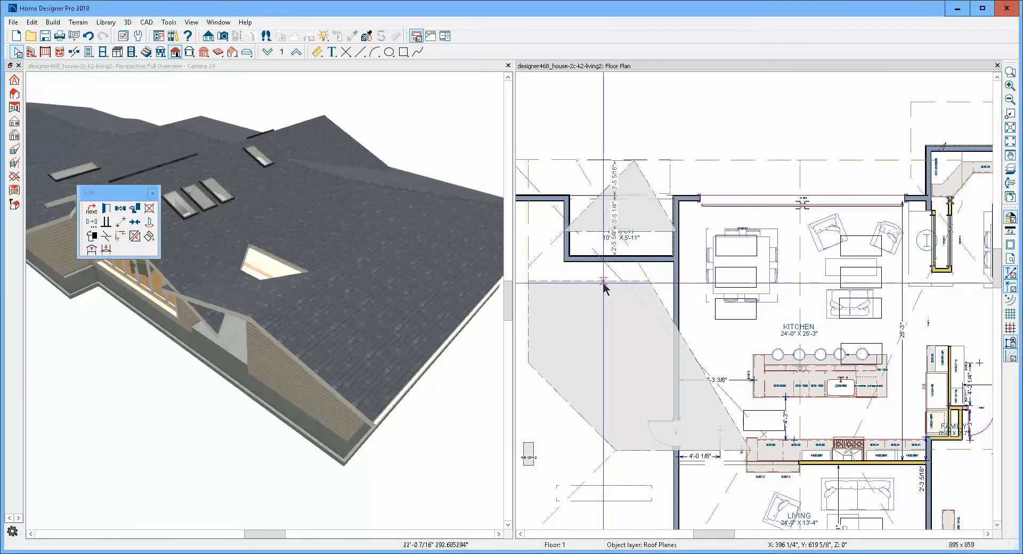
click(605, 287)
key(Escape)
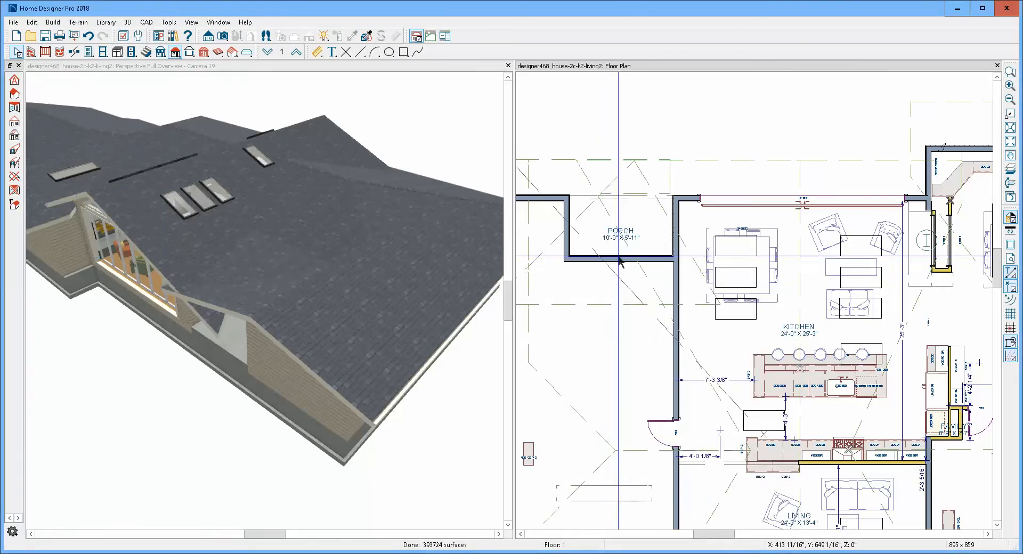
scroll(398, 217, up, 2)
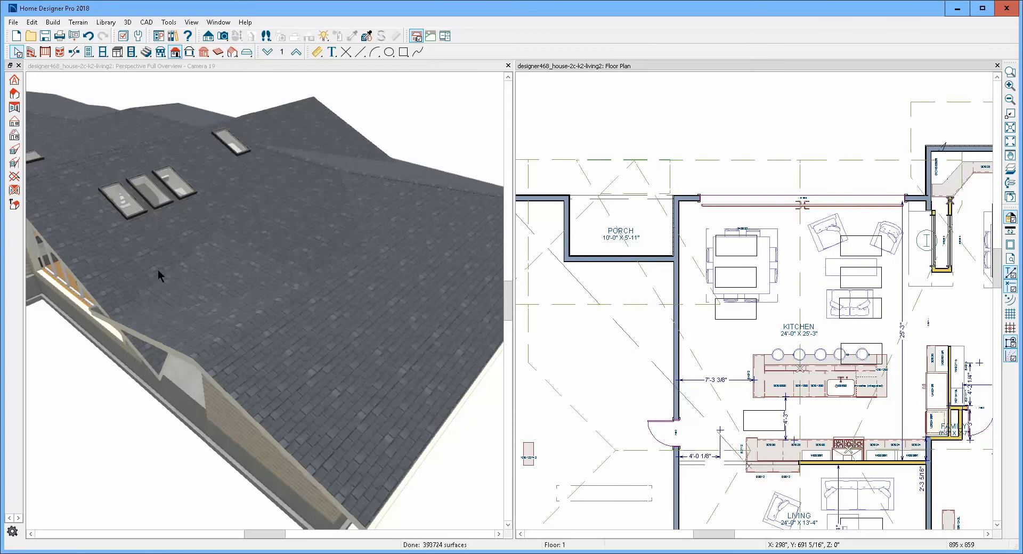
- Break the kitchen roof plane's slanted edge at the porch front, square off its outer corner and pull the squared edge back to mid-porch
click(187, 287)
key(Escape)
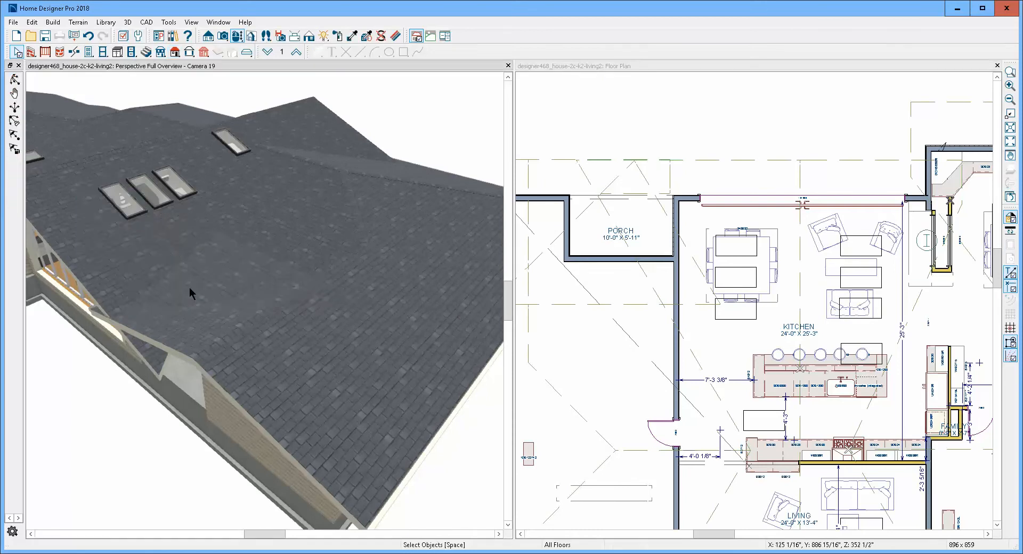
click(193, 289)
key(Escape)
click(685, 161)
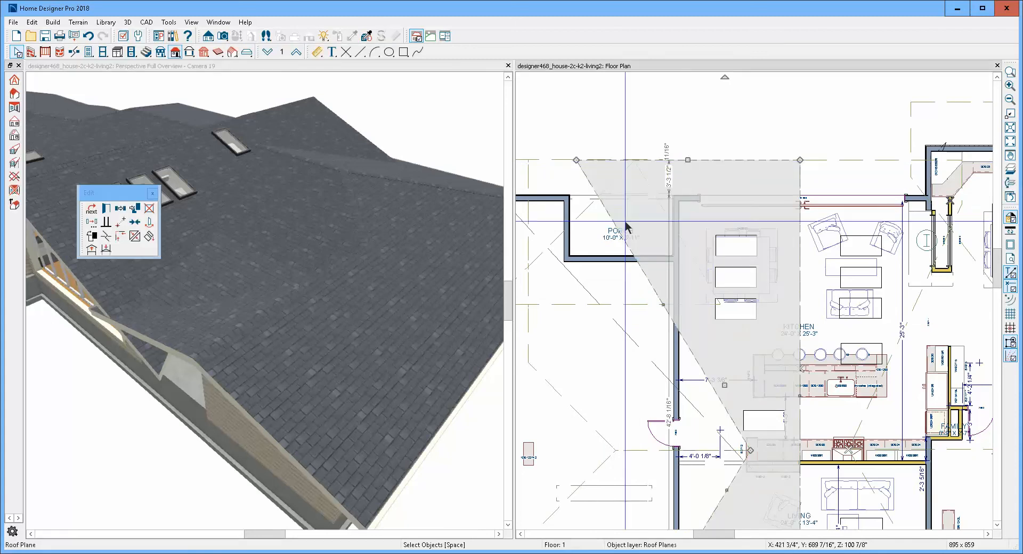
click(106, 236)
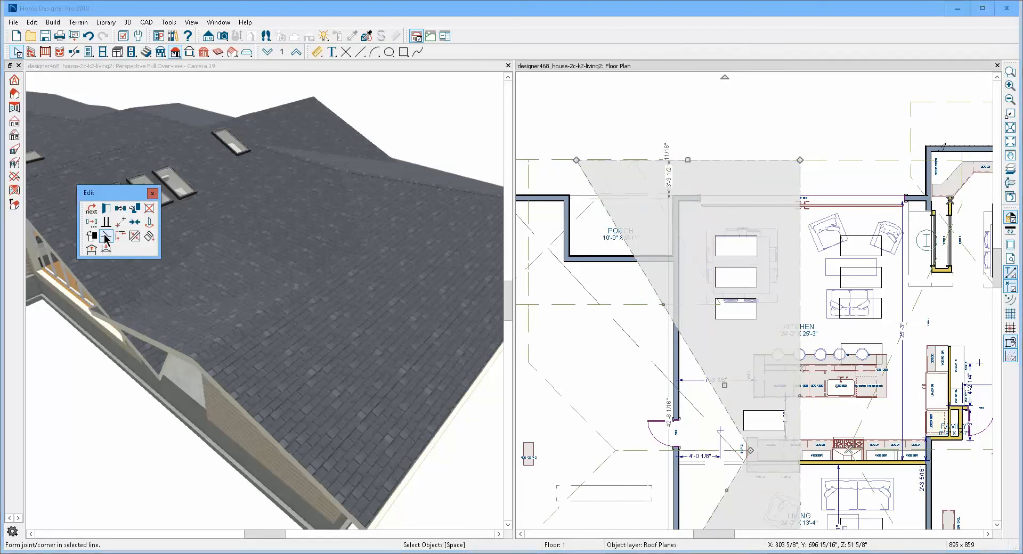
click(600, 197)
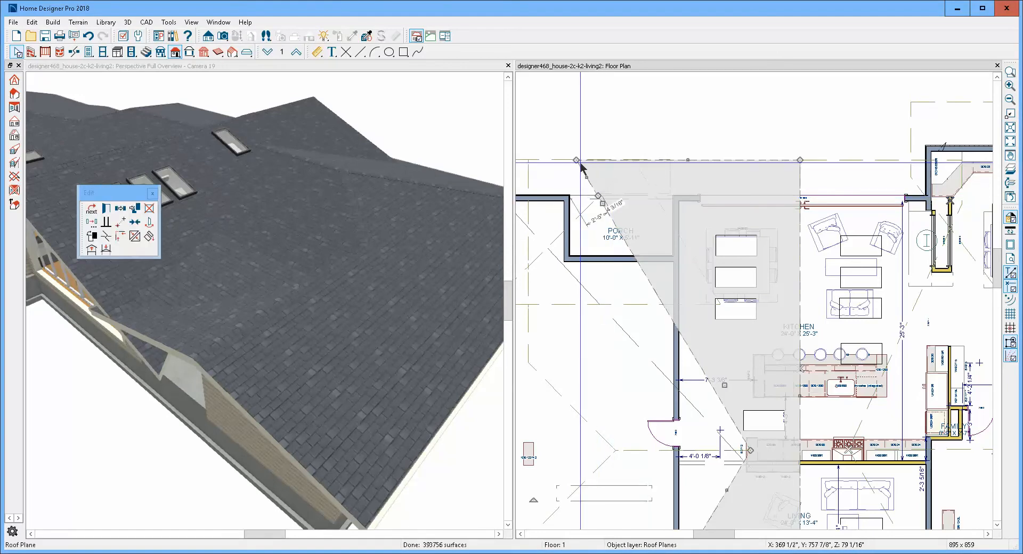
drag(574, 159, 598, 160)
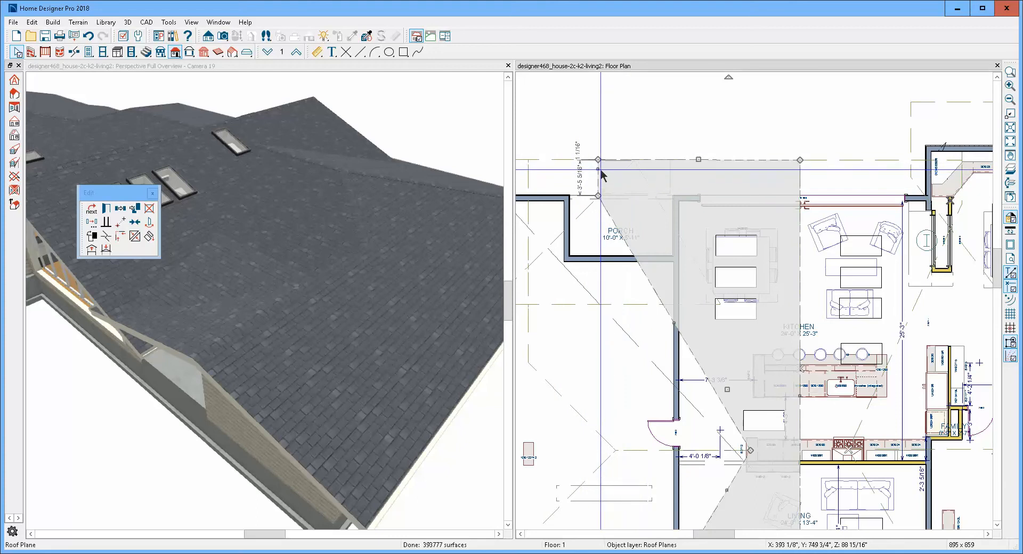
drag(595, 168, 626, 188)
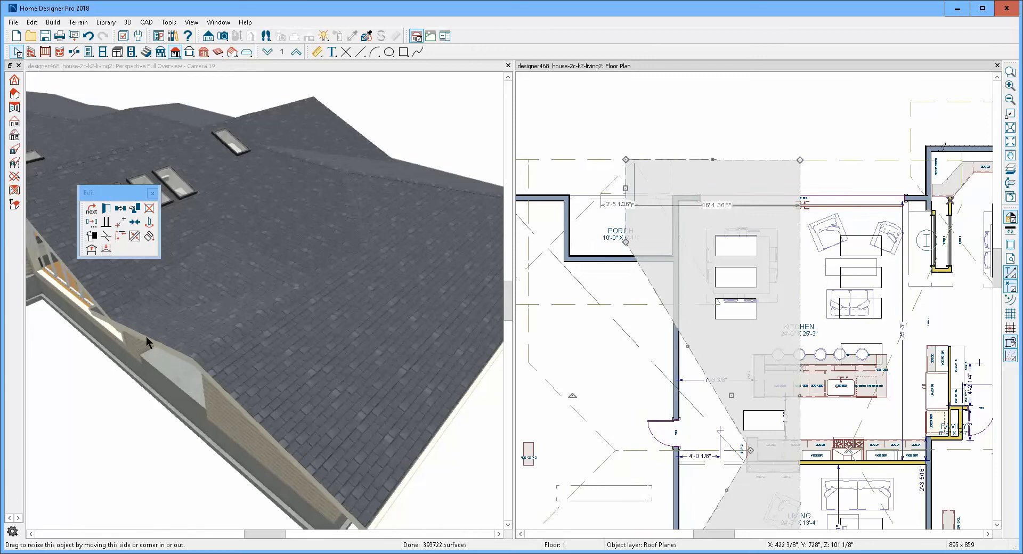
- Pull the end edge of the roof plane opposite the kitchen back over the porch to meet the kitchen roof plane's edge
scroll(136, 325, up, 5)
scroll(93, 339, down, 8)
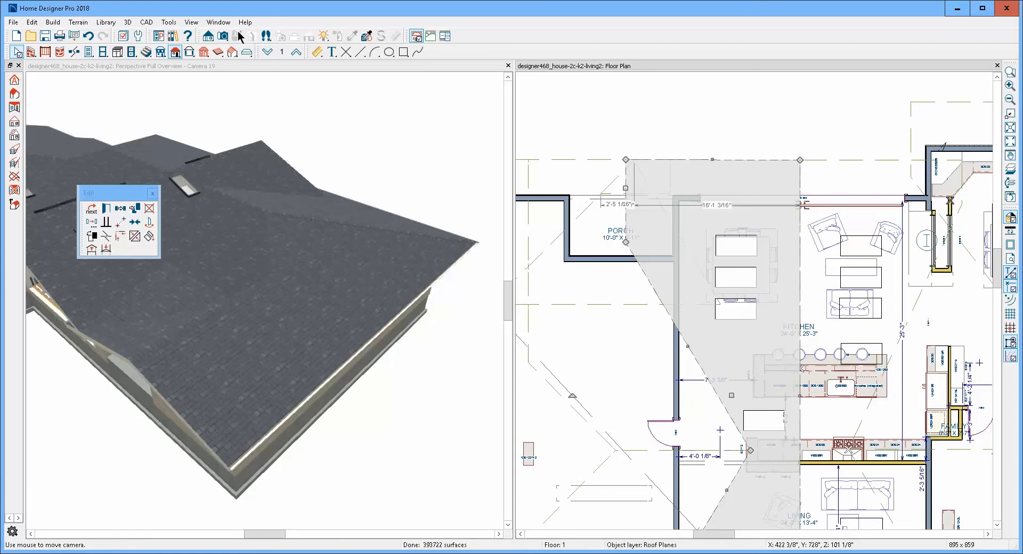
click(201, 101)
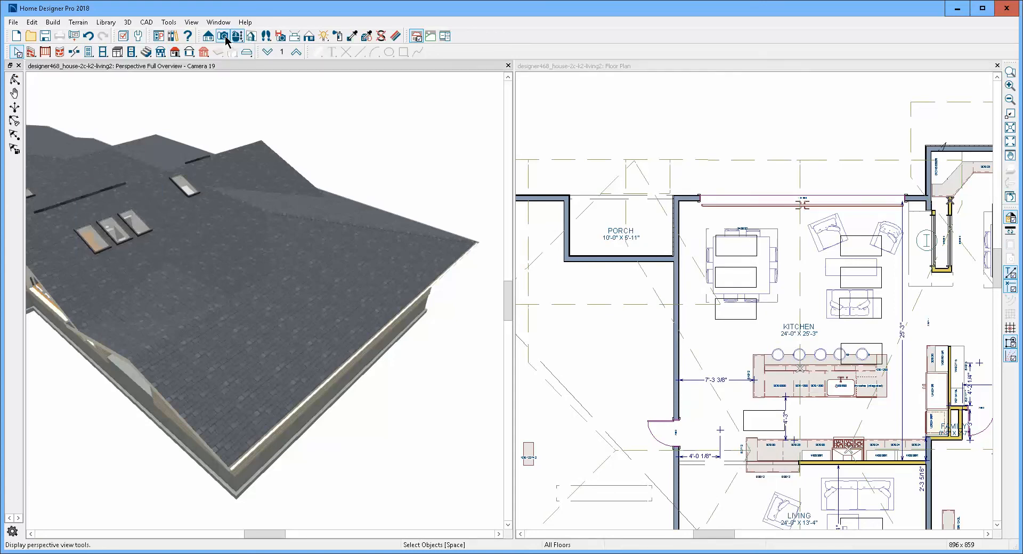
click(238, 38)
drag(251, 149, 331, 98)
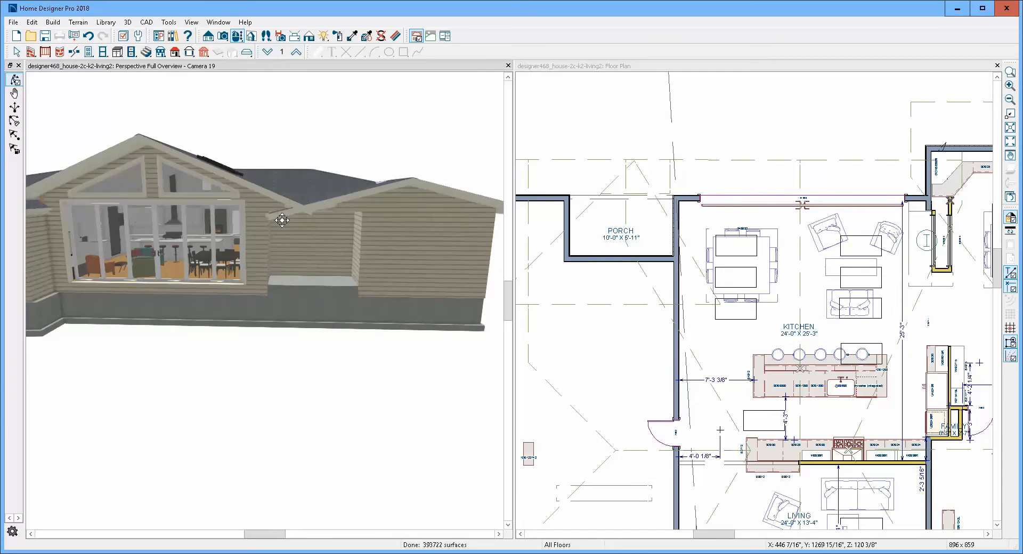
drag(282, 220, 368, 237)
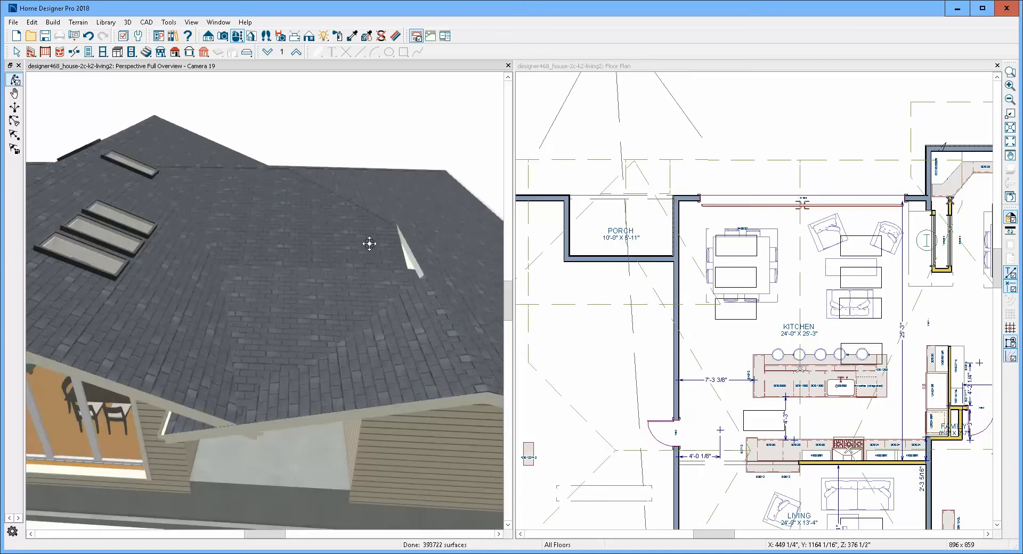
key(space)
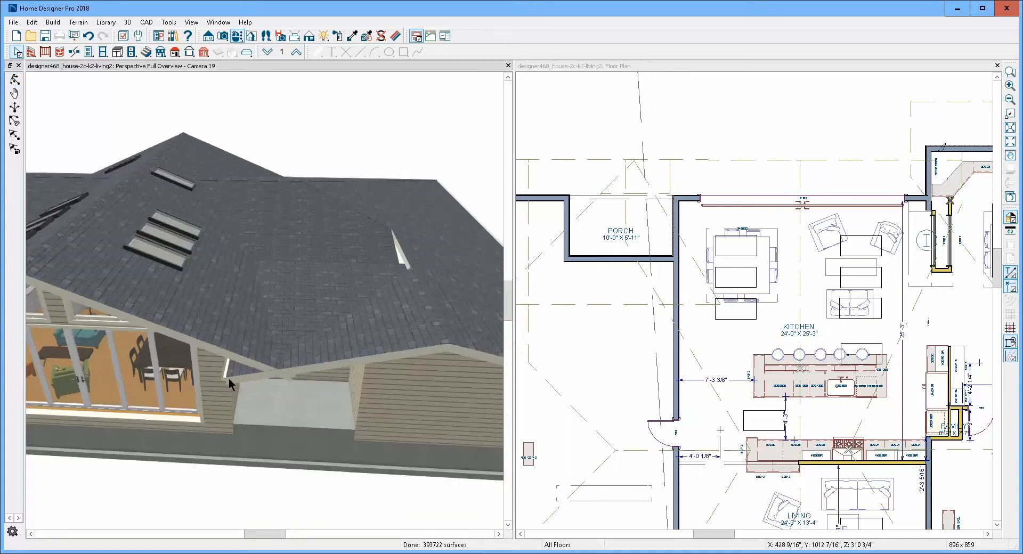
click(232, 372)
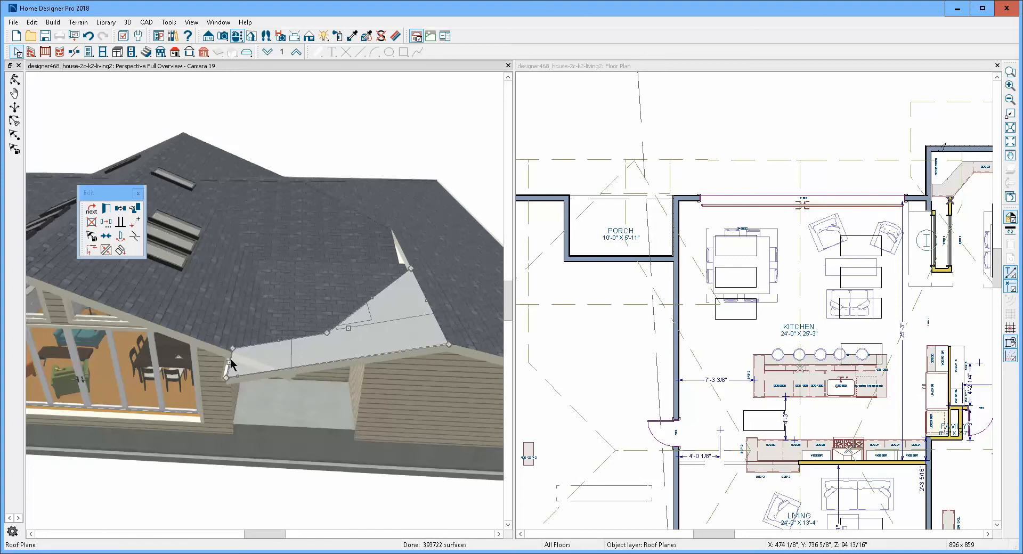
drag(229, 364, 311, 363)
- Join the kitchen roof plane's edge over the porch to the adjoining porch roof plane
click(260, 361)
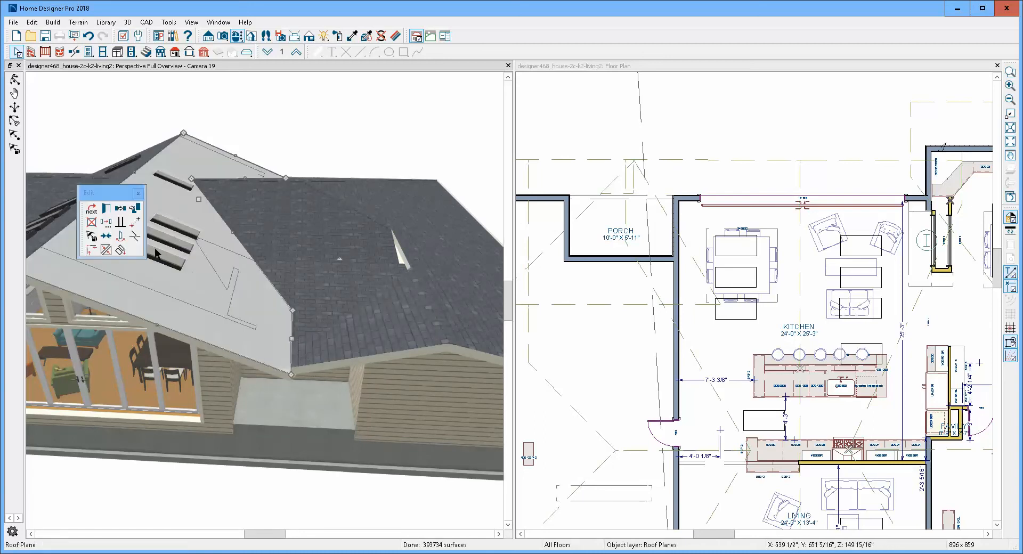
click(106, 251)
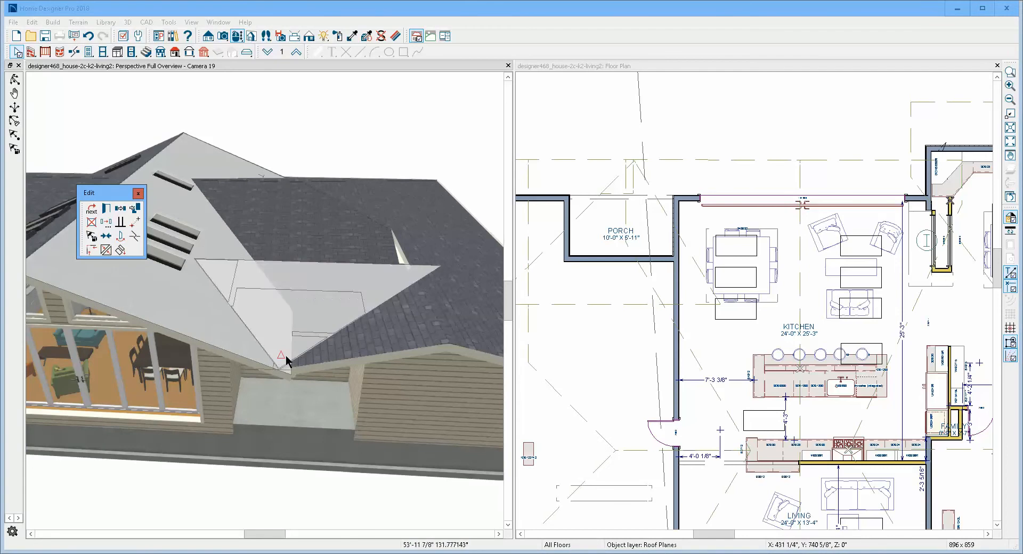
click(302, 360)
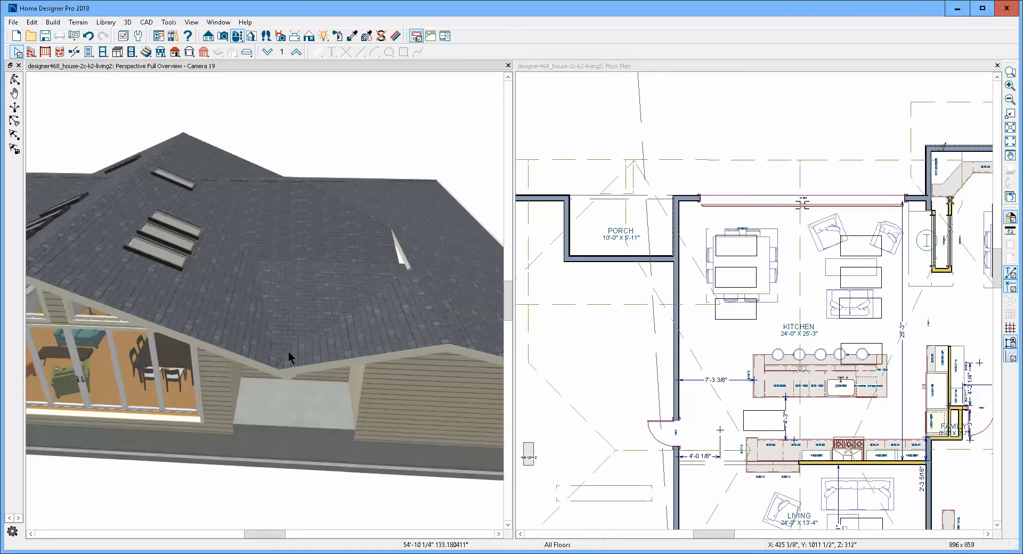
key(Escape)
- Check the triangular porch roof plane's specification and its possible join with the kitchen roof plane
double_click(286, 312)
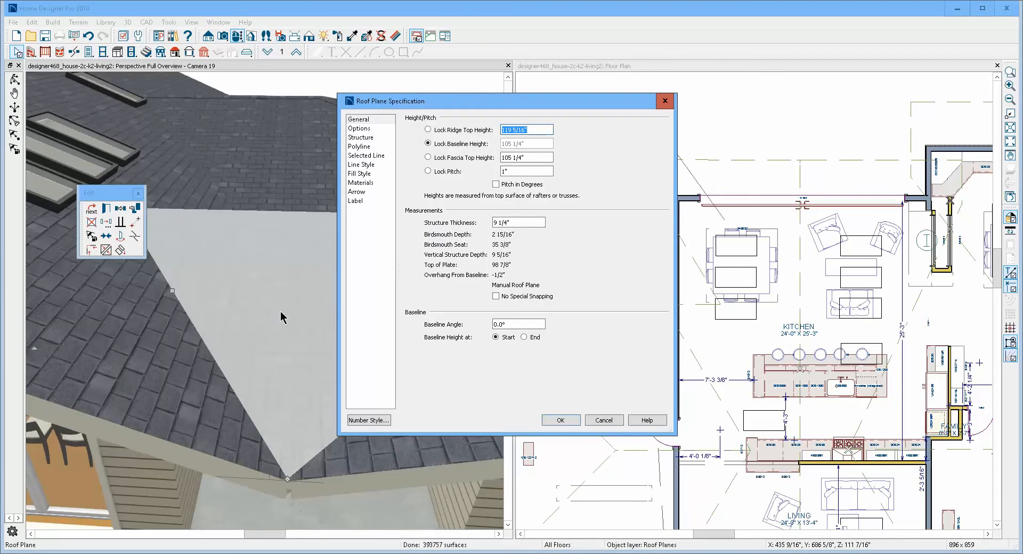
click(607, 419)
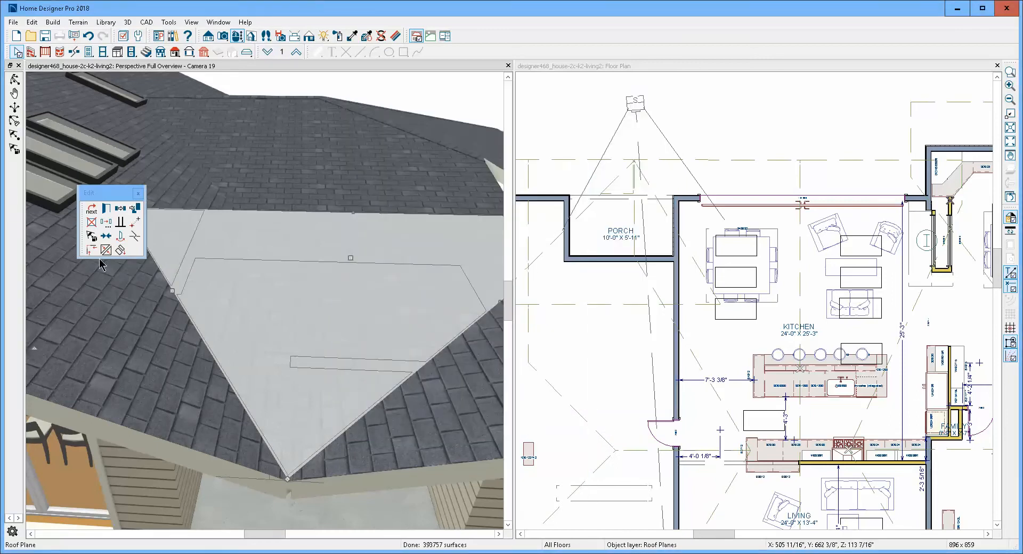
click(106, 250)
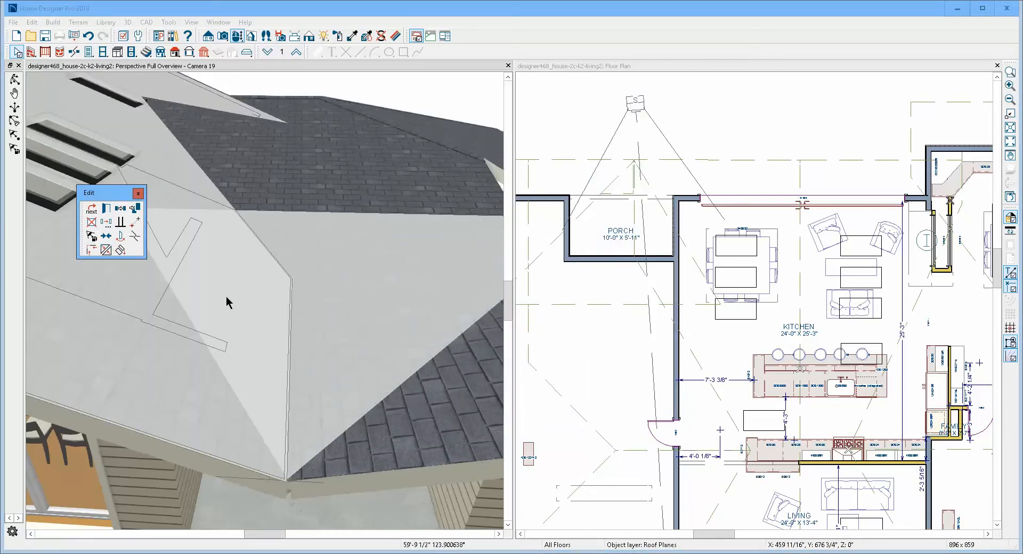
key(Escape)
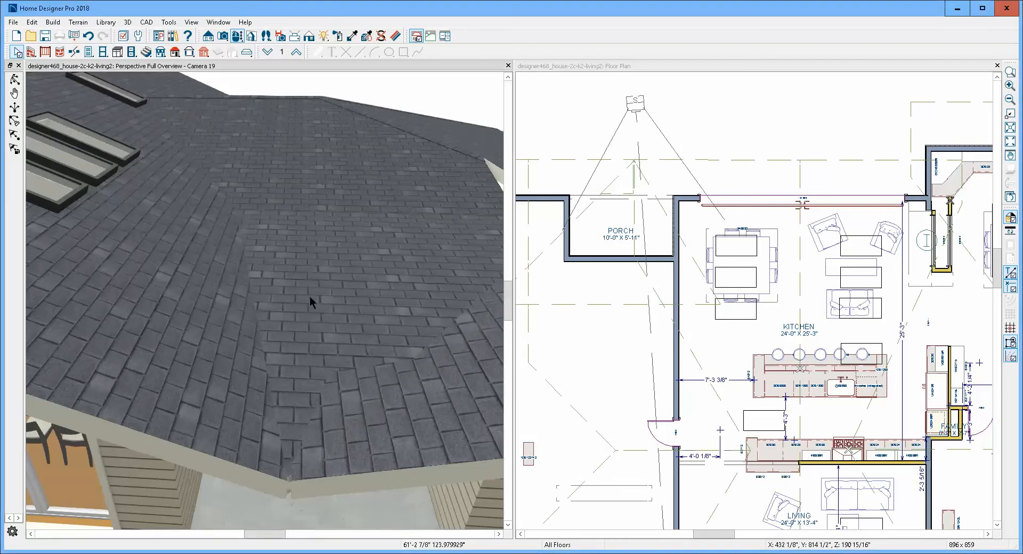
- Join the triangular porch roof plane's edge facing away from the kitchen to the adjacent roof plane on that side
click(376, 327)
scroll(367, 338, down, 3)
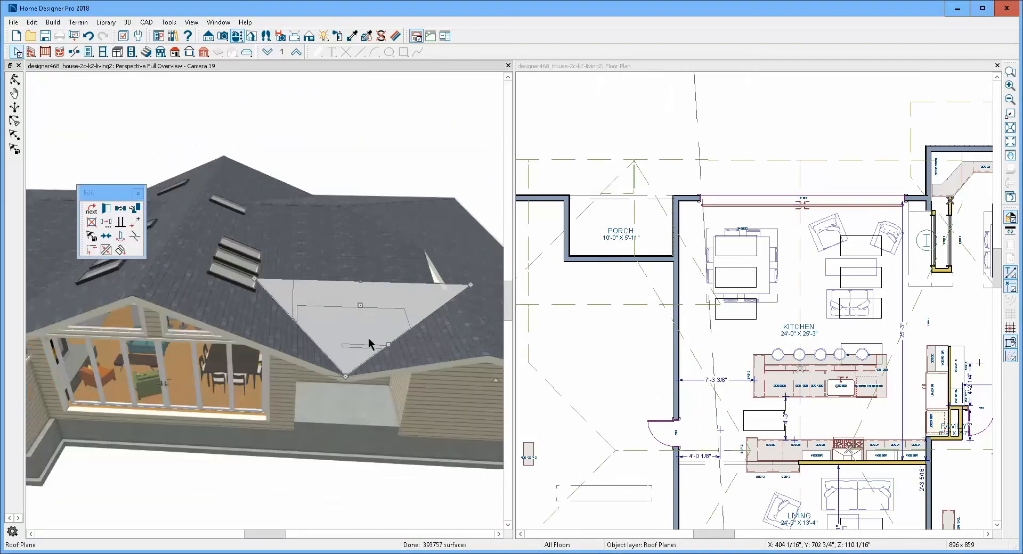
click(428, 334)
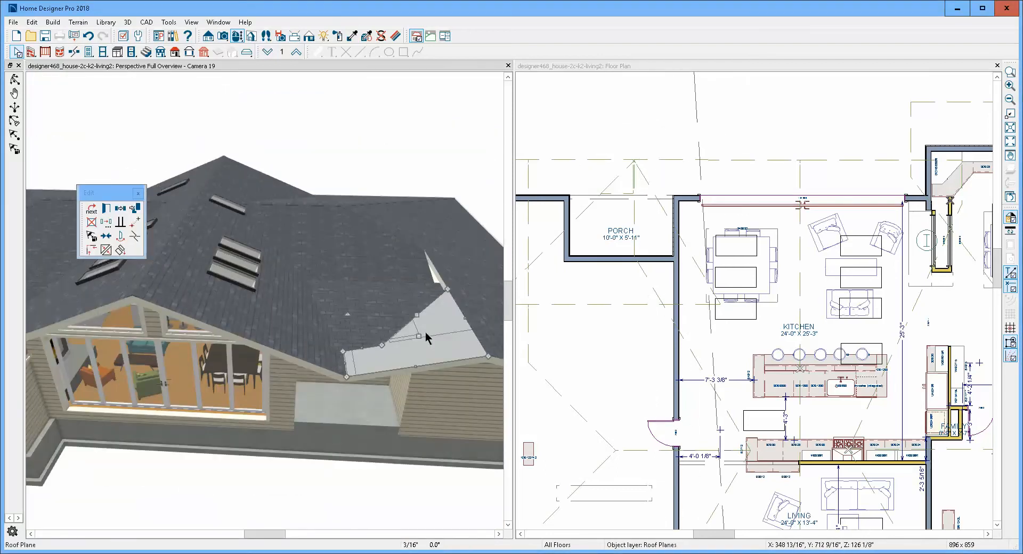
click(386, 315)
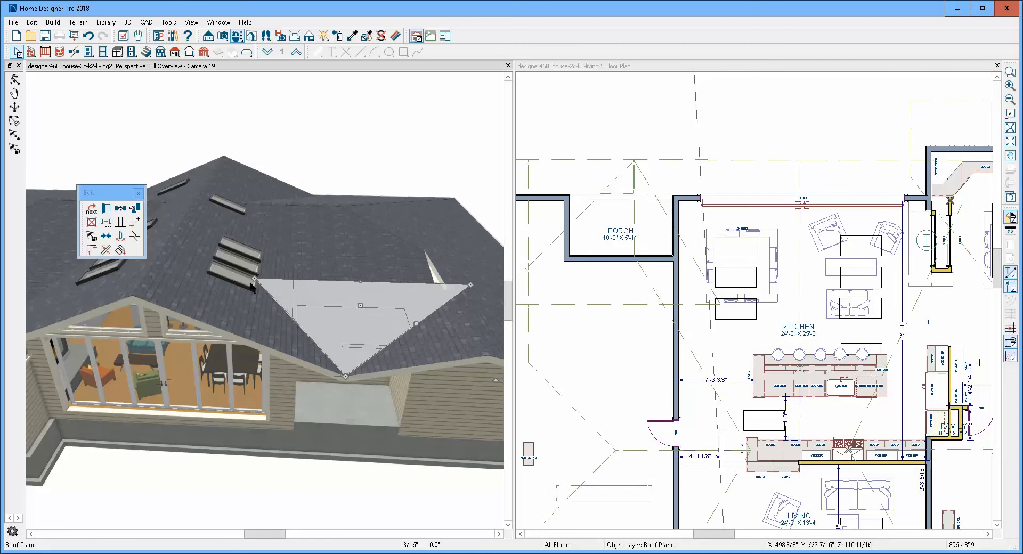
click(107, 248)
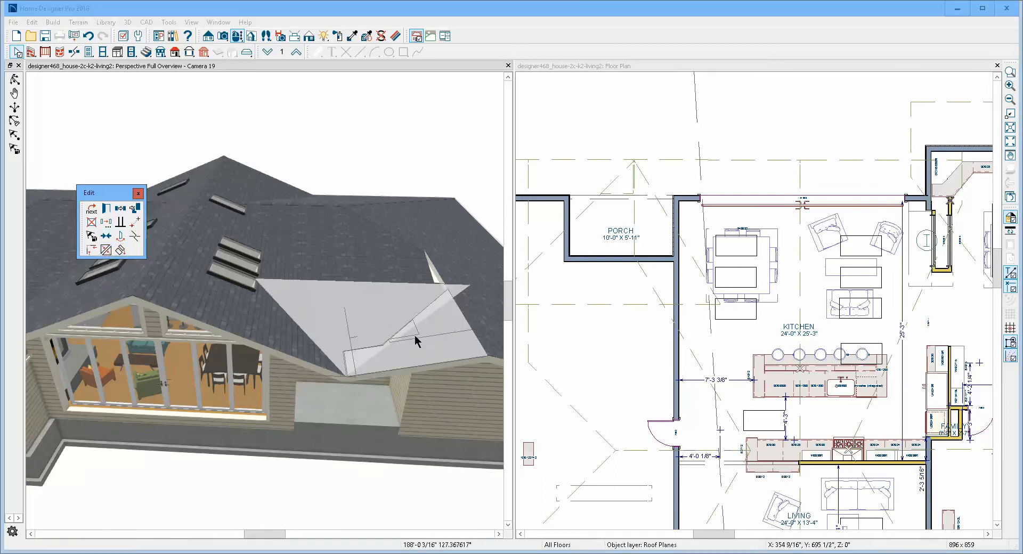
click(413, 325)
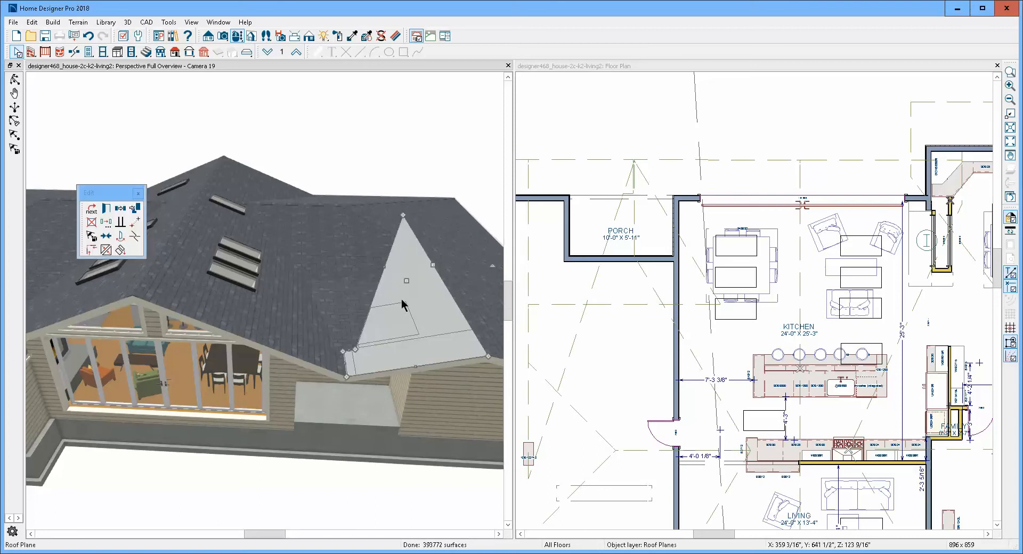
key(Escape)
- Move the lower outer corner of the roof plane behind the porch inward to the edge of the adjacent side roof plane
scroll(388, 271, up, 5)
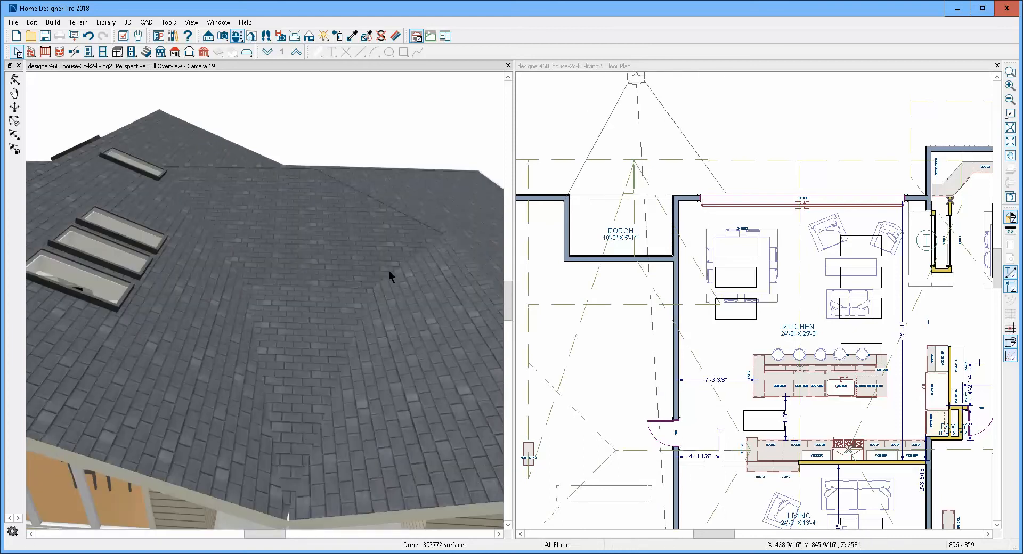
click(388, 257)
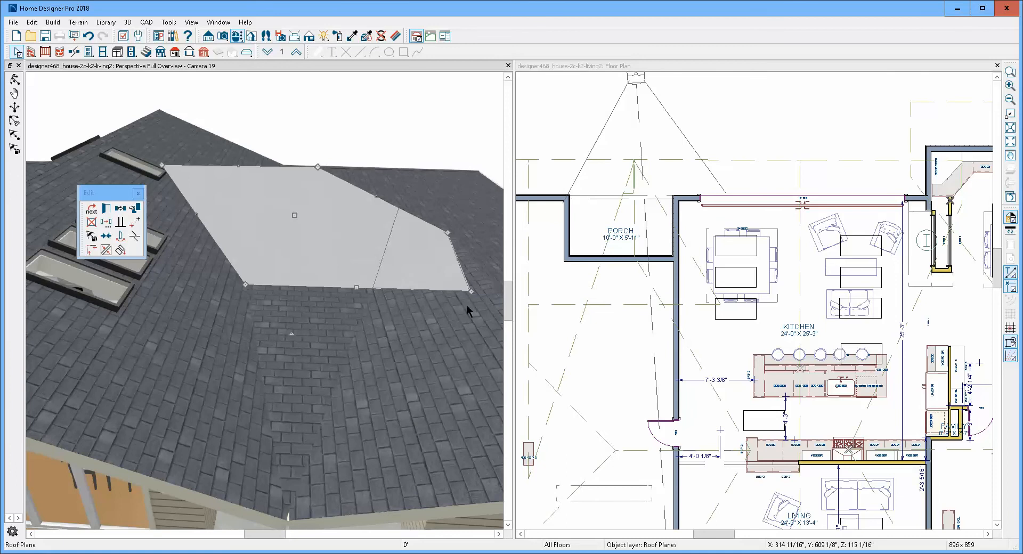
drag(471, 292, 367, 284)
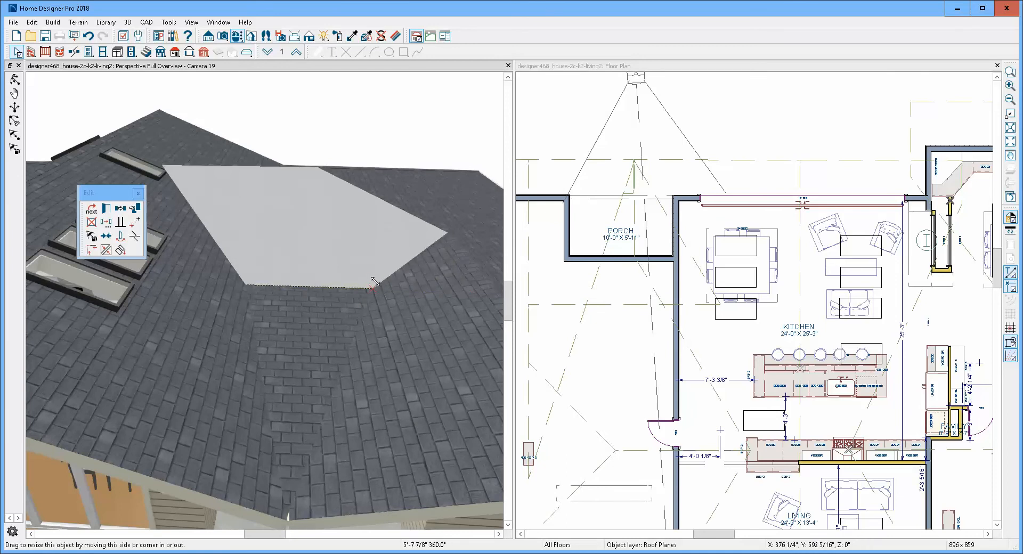
drag(418, 278, 408, 269)
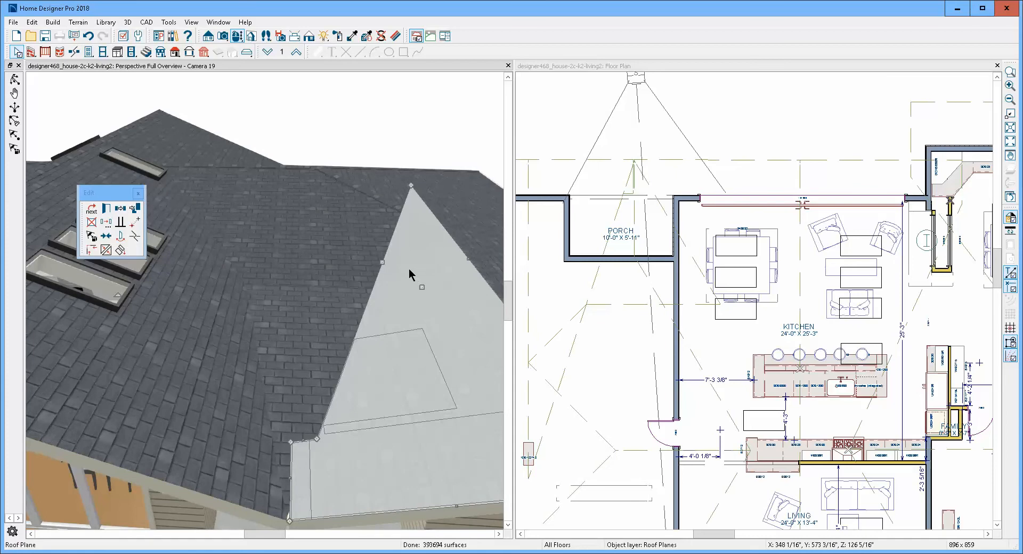
key(Escape)
- Add a break in the side roof plane's long edge where it meets the corner of the roof plane behind the porch
click(394, 290)
key(Escape)
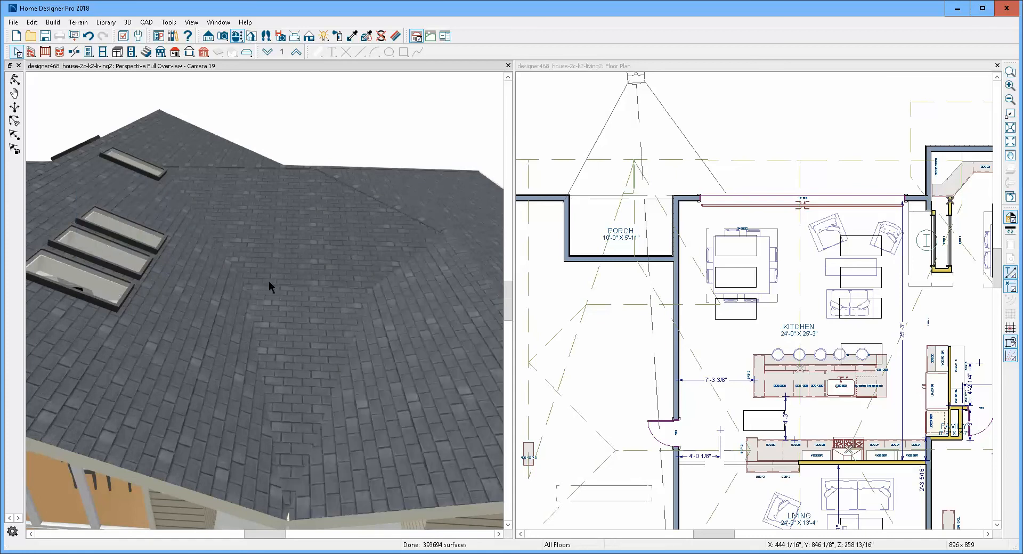
click(404, 290)
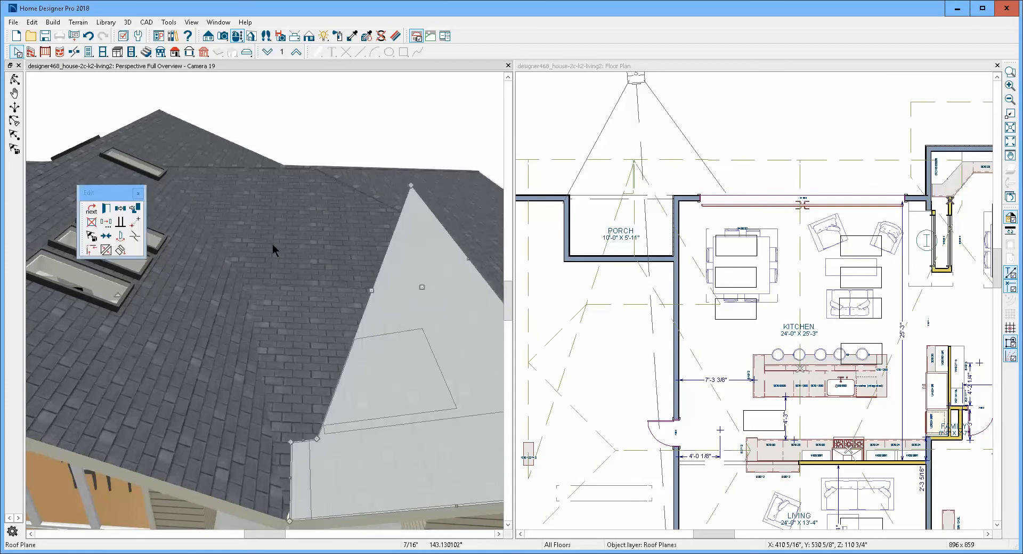
click(134, 238)
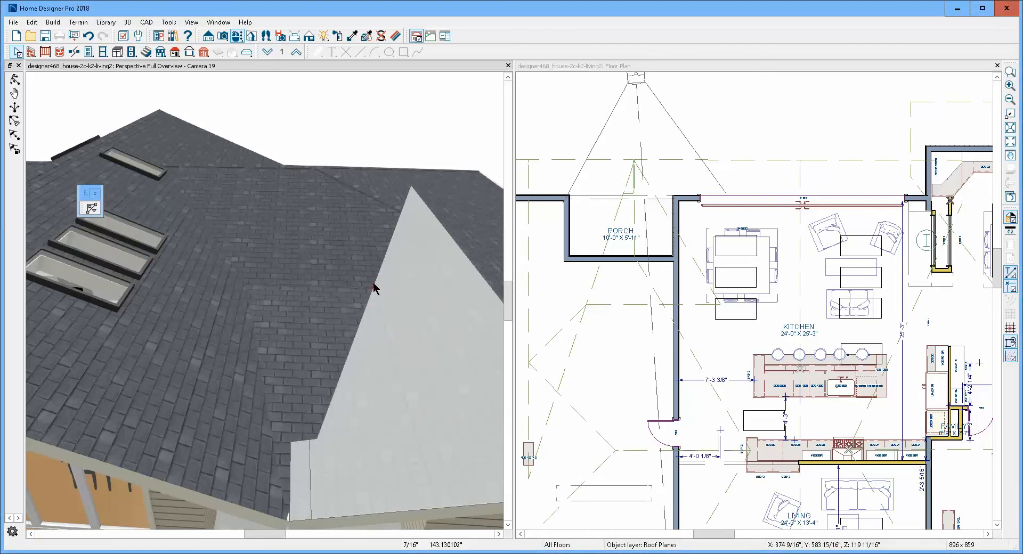
click(377, 289)
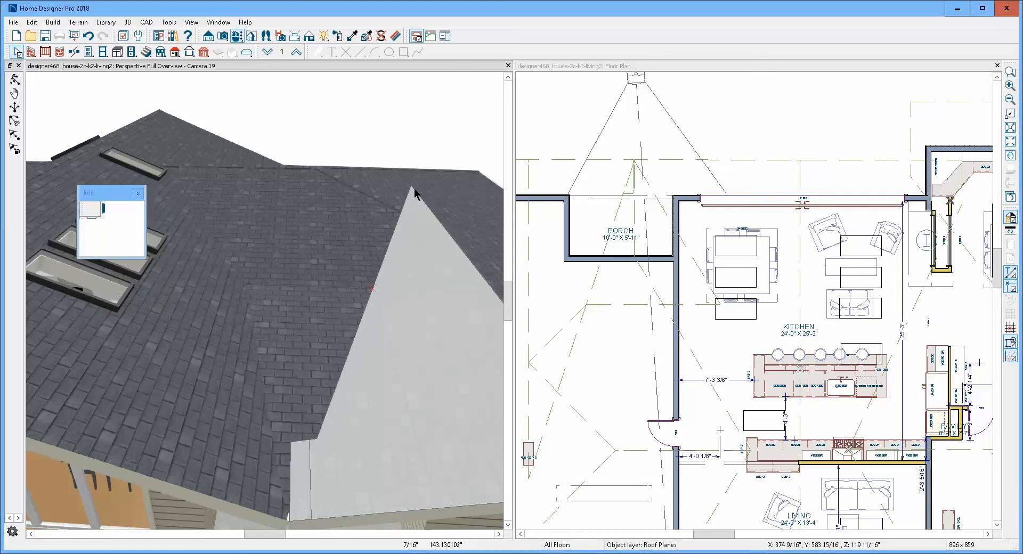
- Move the side roof plane's upper corner to the corner of the roof plane behind the porch and join their adjoining edges
drag(412, 187, 453, 242)
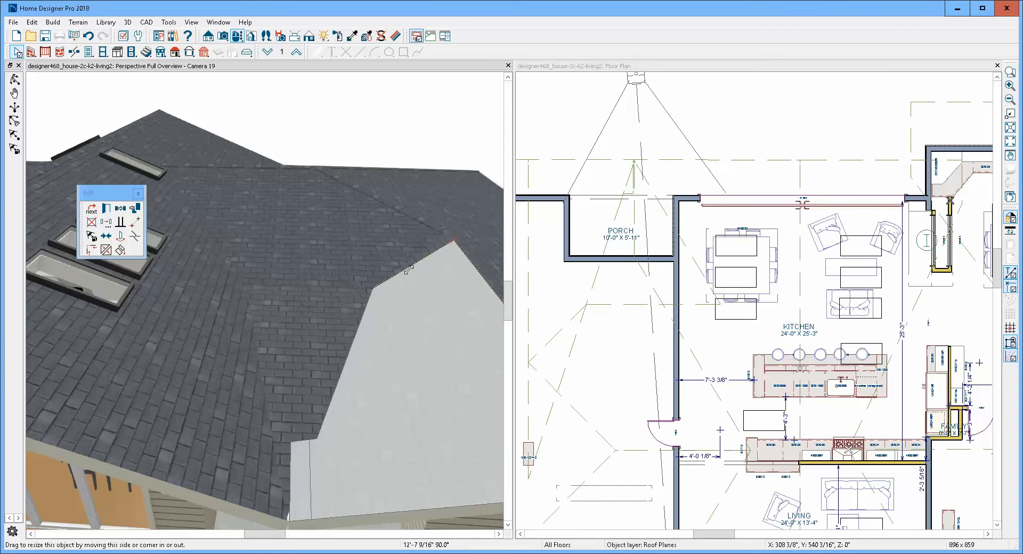
drag(406, 272, 408, 271)
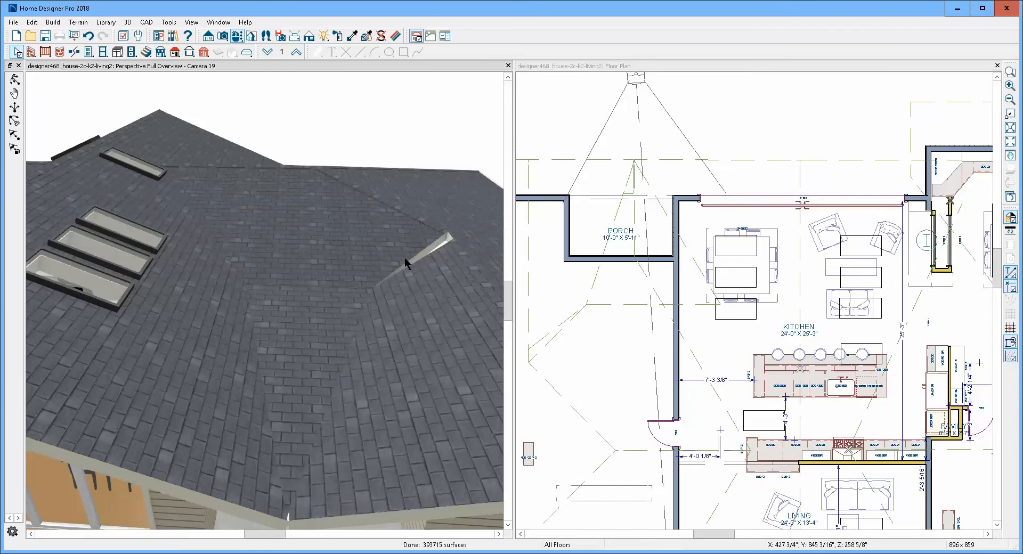
click(404, 258)
click(105, 251)
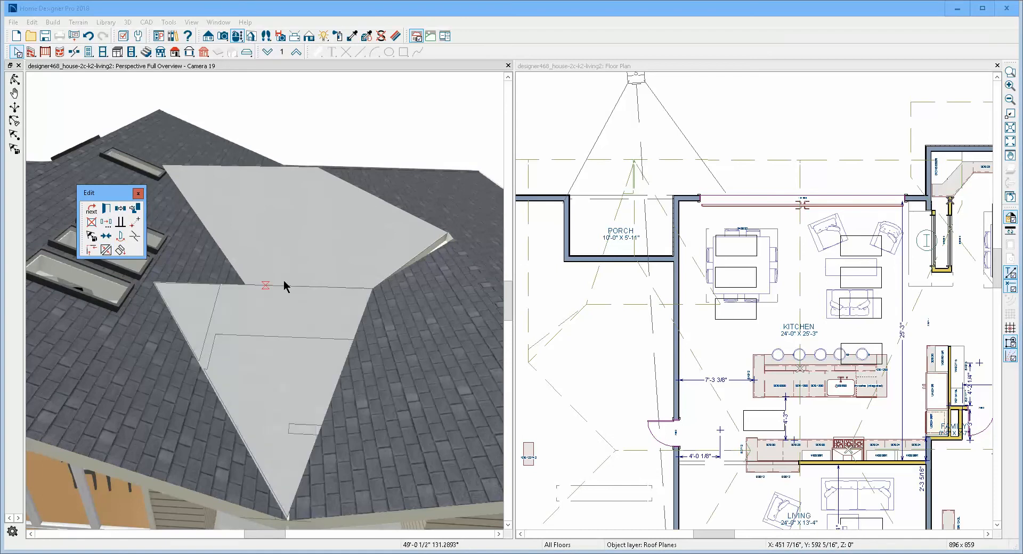
click(430, 261)
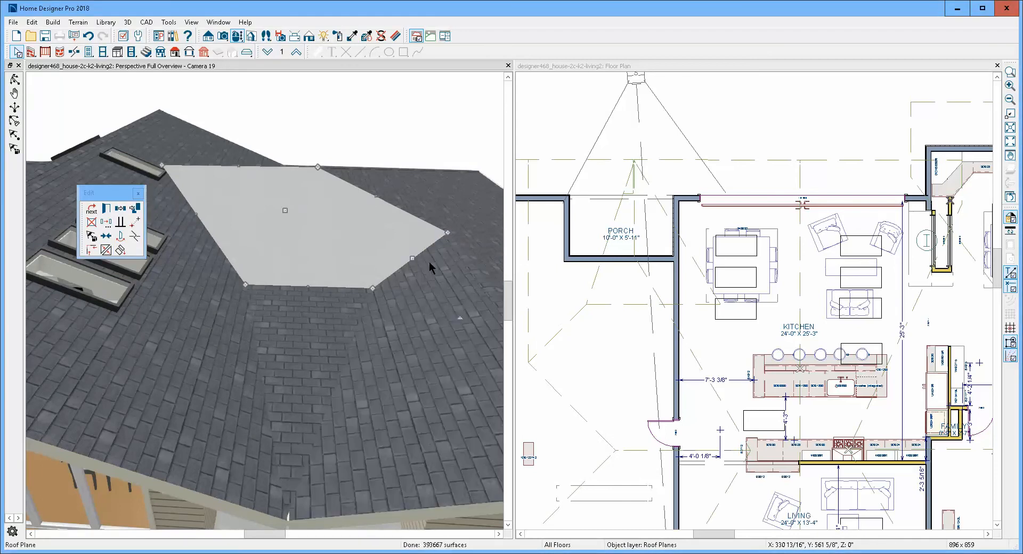
key(Escape)
- Move the triangular porch roof plane's kitchen-side upper corner inward by about 4'-8" along its upper edge
drag(347, 322, 302, 325)
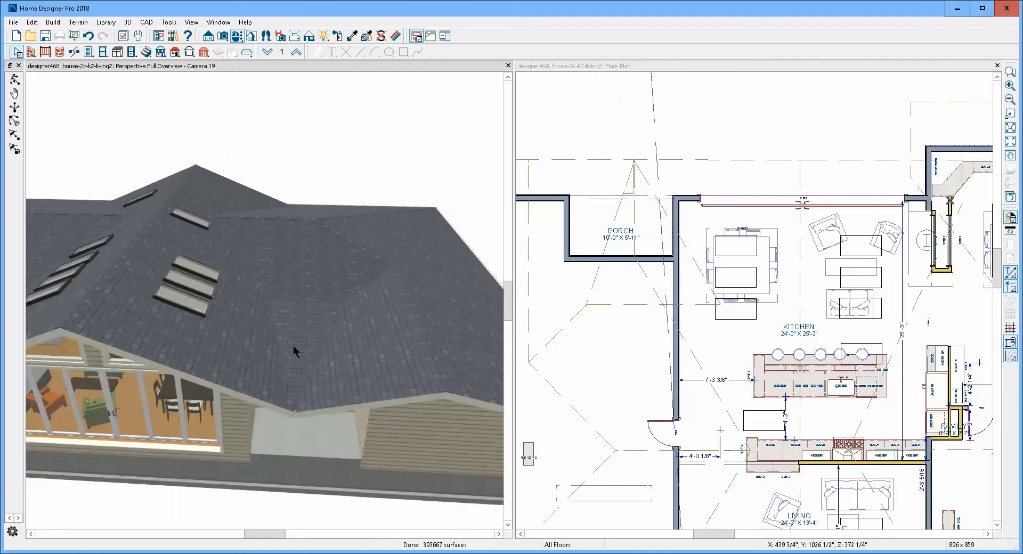
click(299, 327)
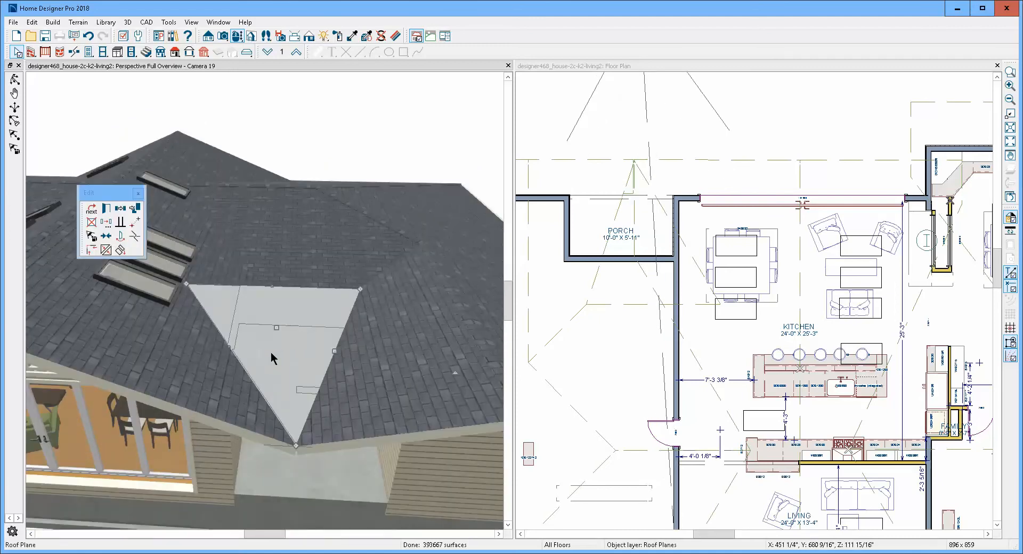
key(Escape)
click(287, 344)
scroll(187, 287, up, 5)
scroll(185, 285, down, 5)
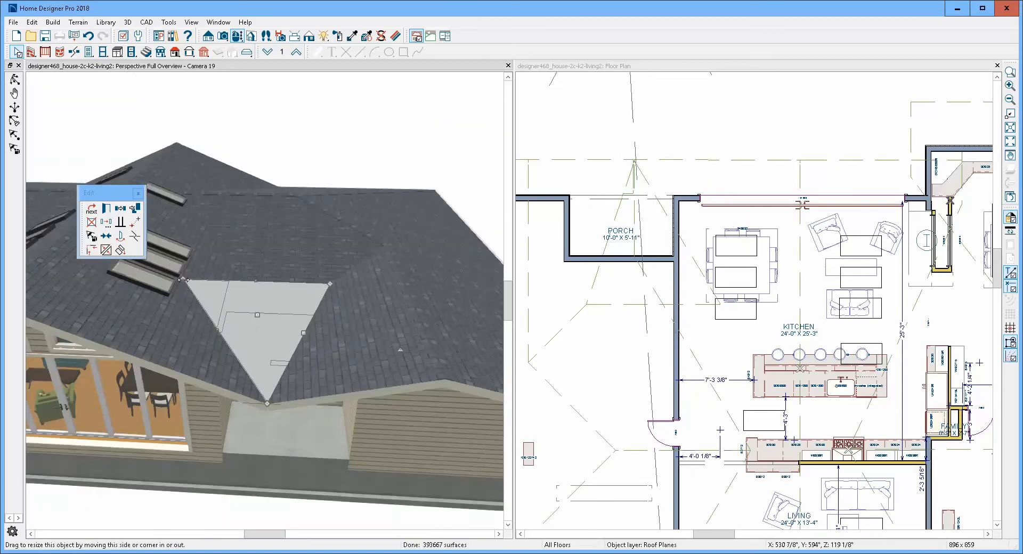
drag(181, 280, 232, 278)
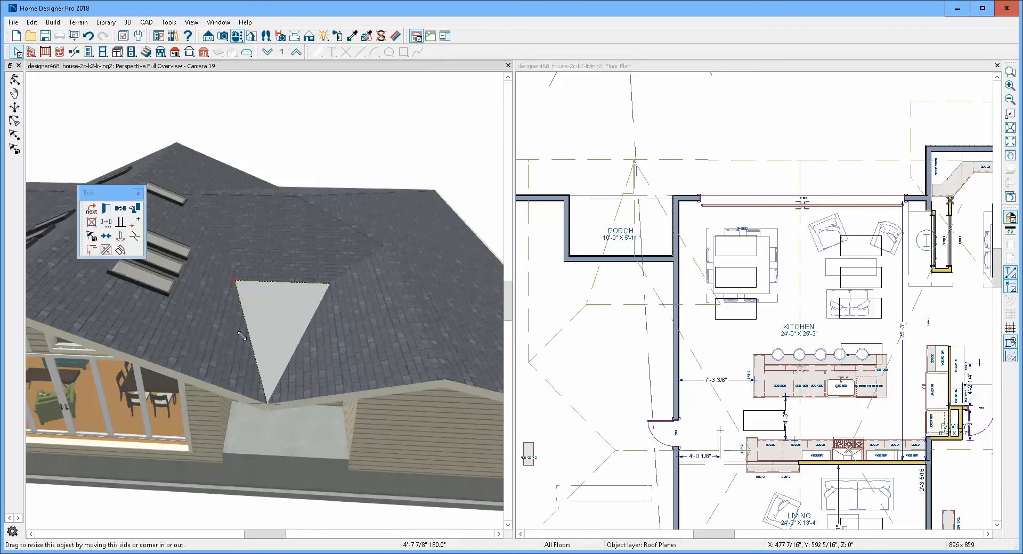
key(Escape)
- Change the 3D view's rendering to a line-drawn style with outlined roof plane edges
scroll(245, 333, up, 4)
scroll(244, 333, down, 2)
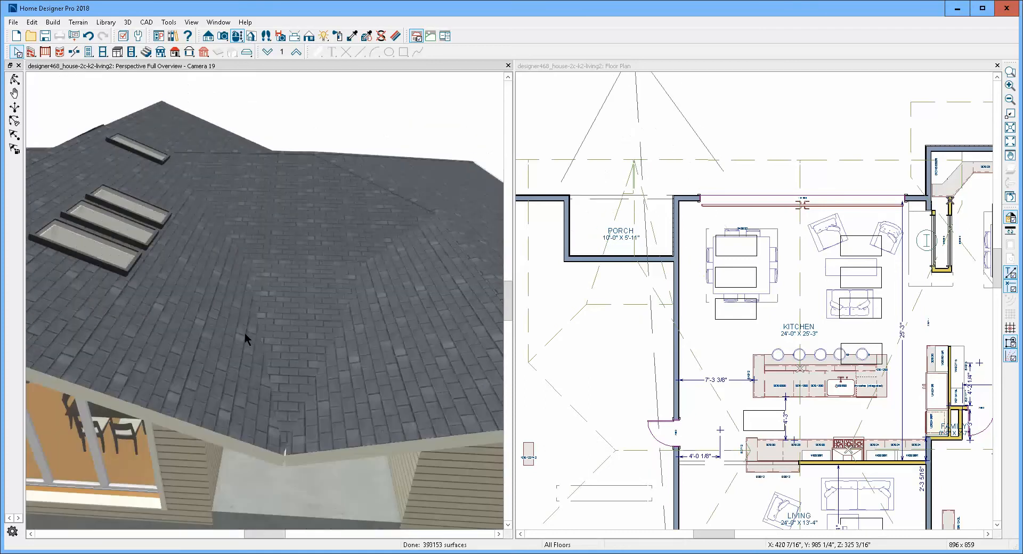
scroll(245, 334, up, 3)
scroll(245, 333, down, 3)
scroll(245, 334, up, 3)
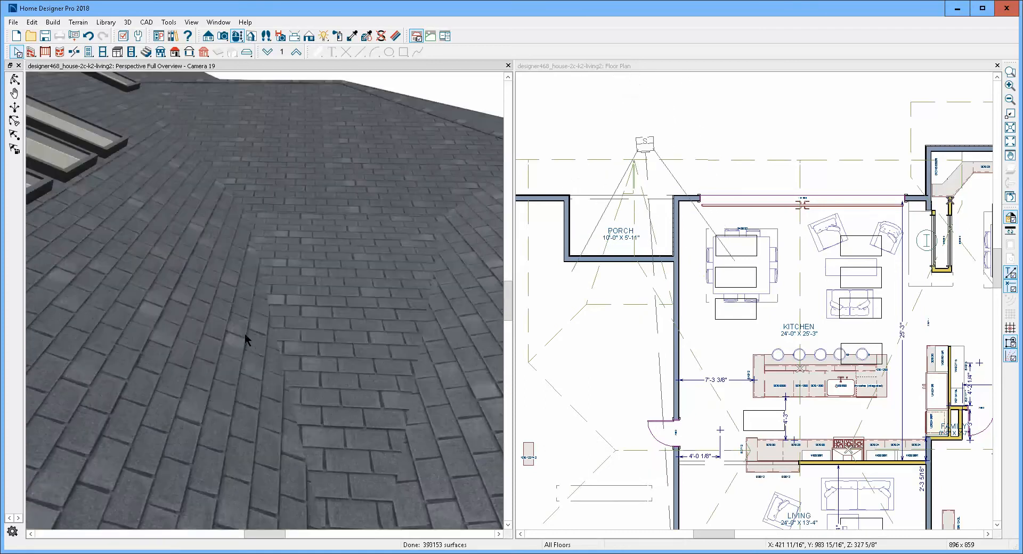
scroll(245, 334, down, 3)
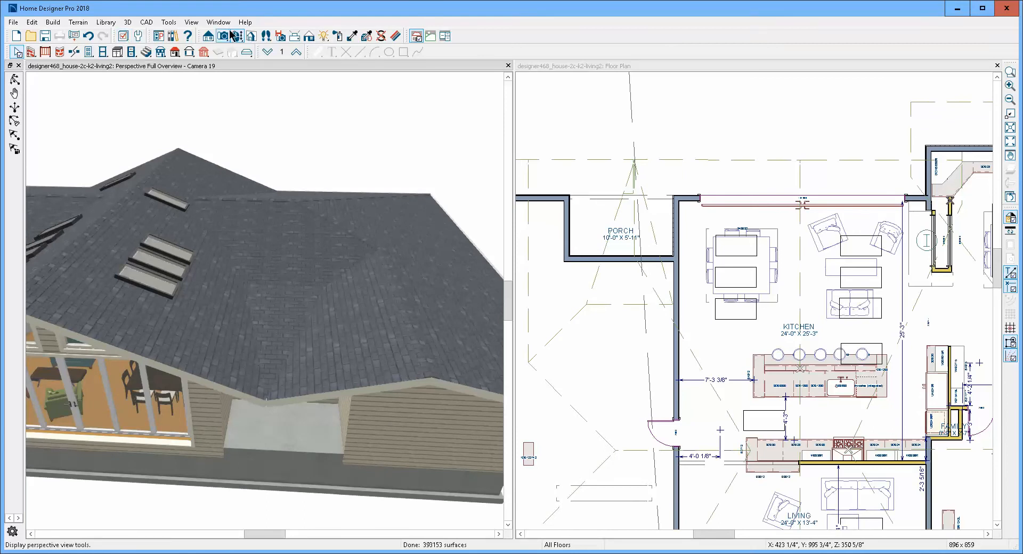
click(209, 37)
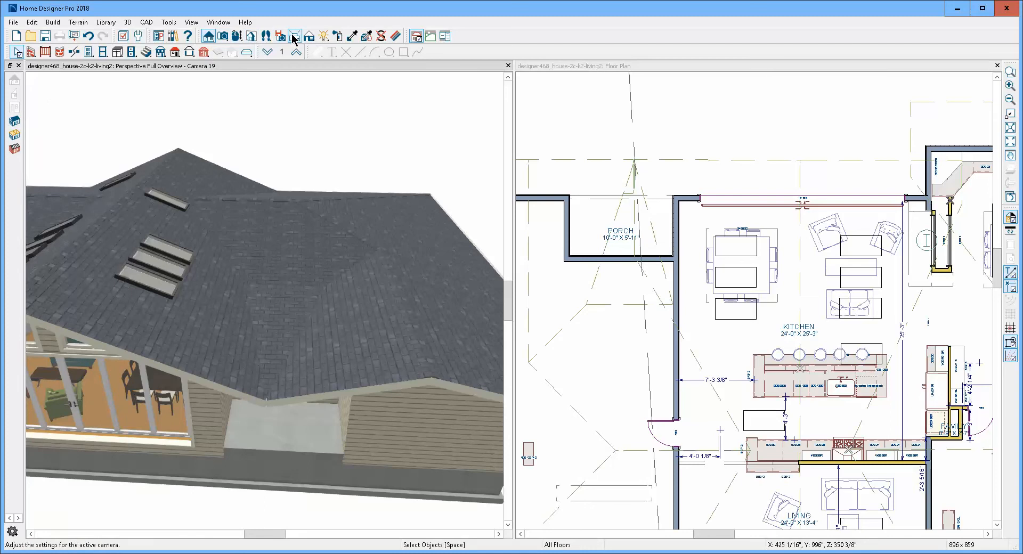
click(309, 36)
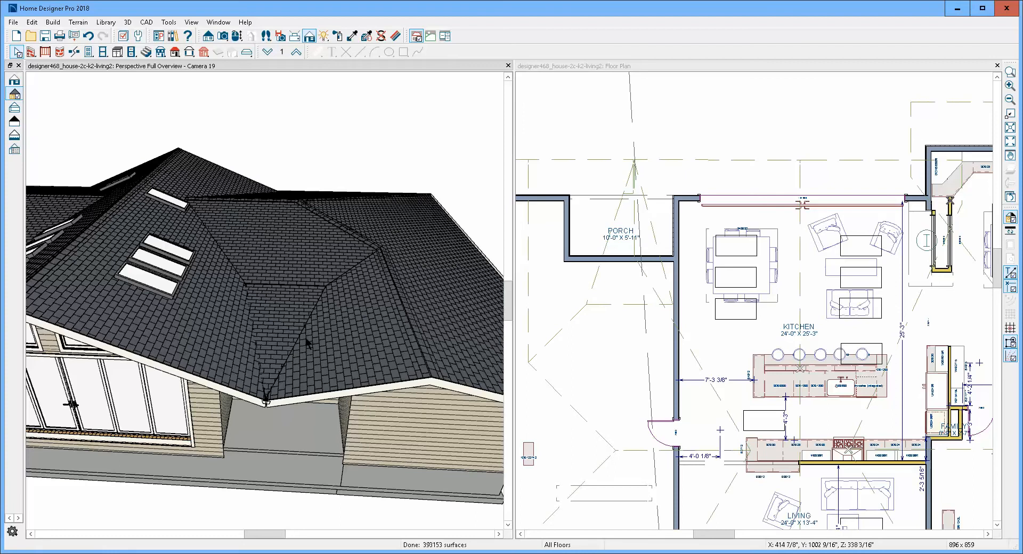
- Remove the jog in the side roof plane's edge along the triangular porch plane by moving its corner down to the eave corner
click(300, 356)
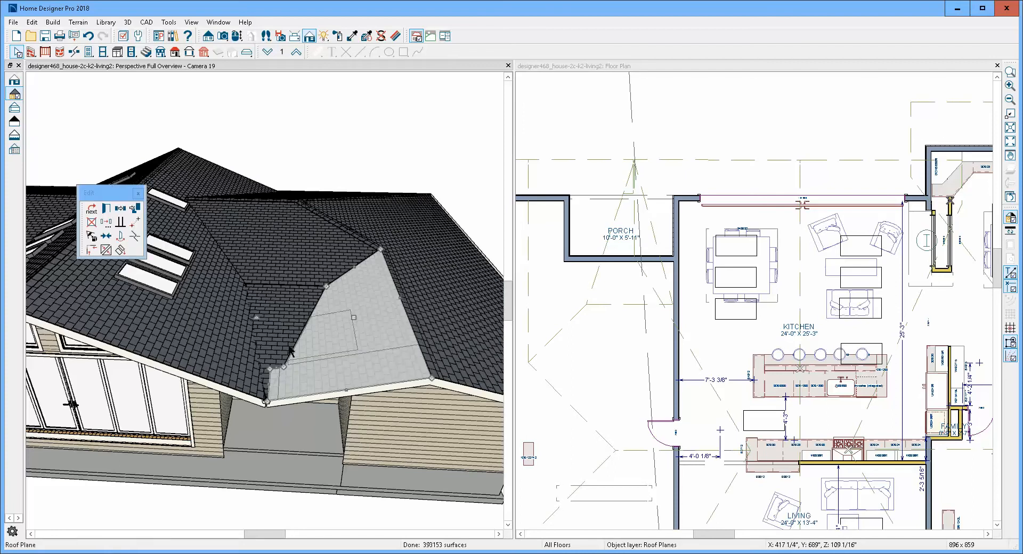
scroll(258, 394, up, 2)
scroll(261, 389, up, 1)
scroll(265, 385, down, 3)
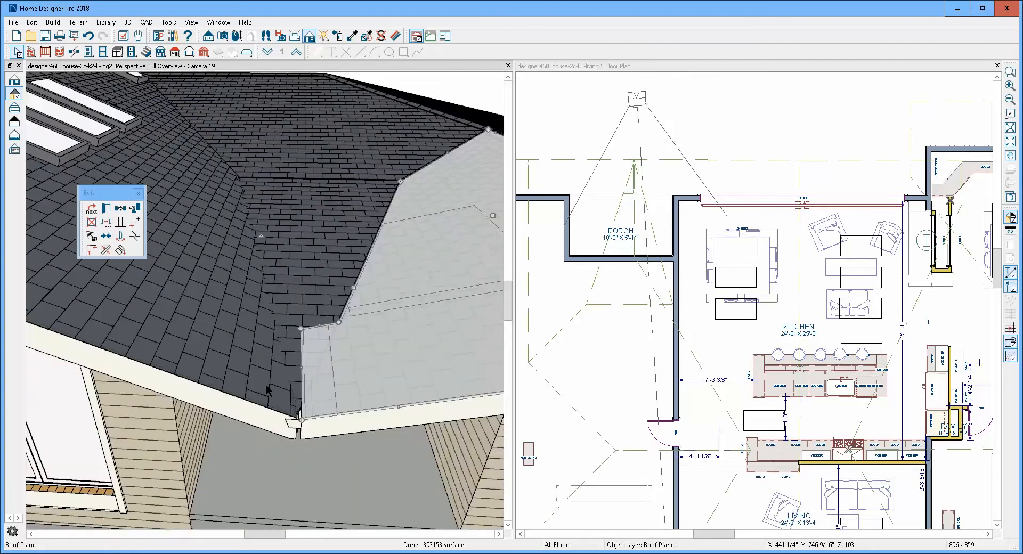
drag(288, 350, 285, 400)
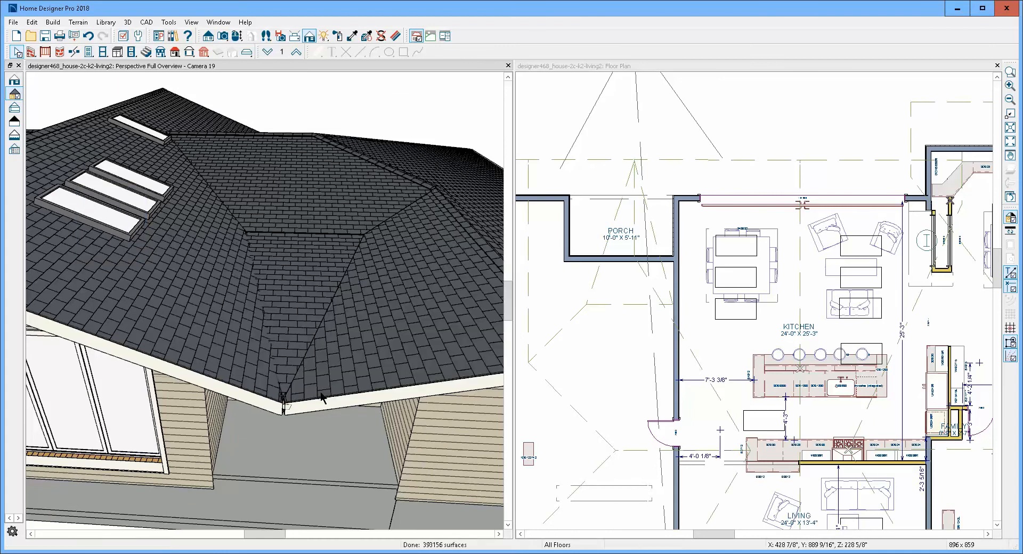
- Join the side roof plane's edge facing the porch to the triangular porch roof plane
click(319, 346)
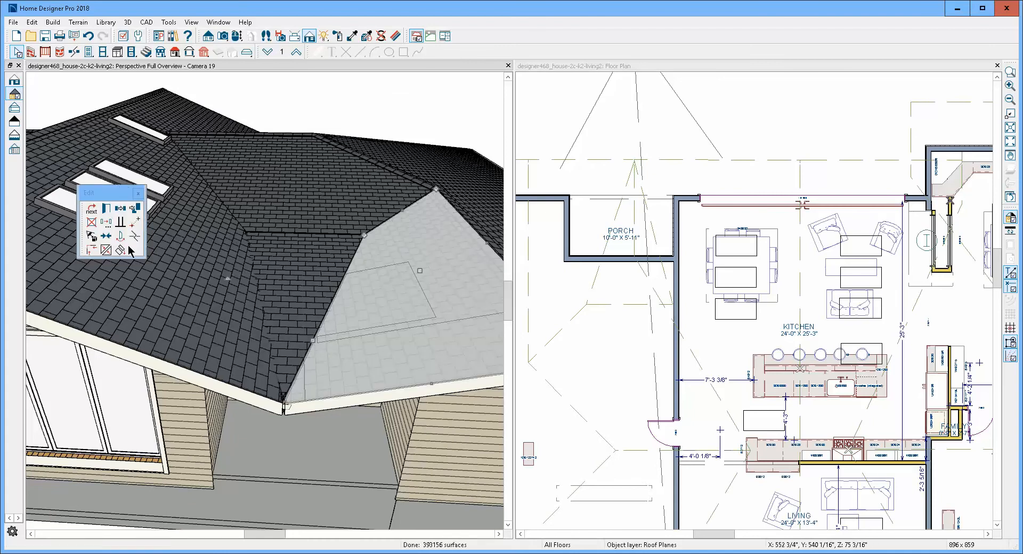
click(103, 246)
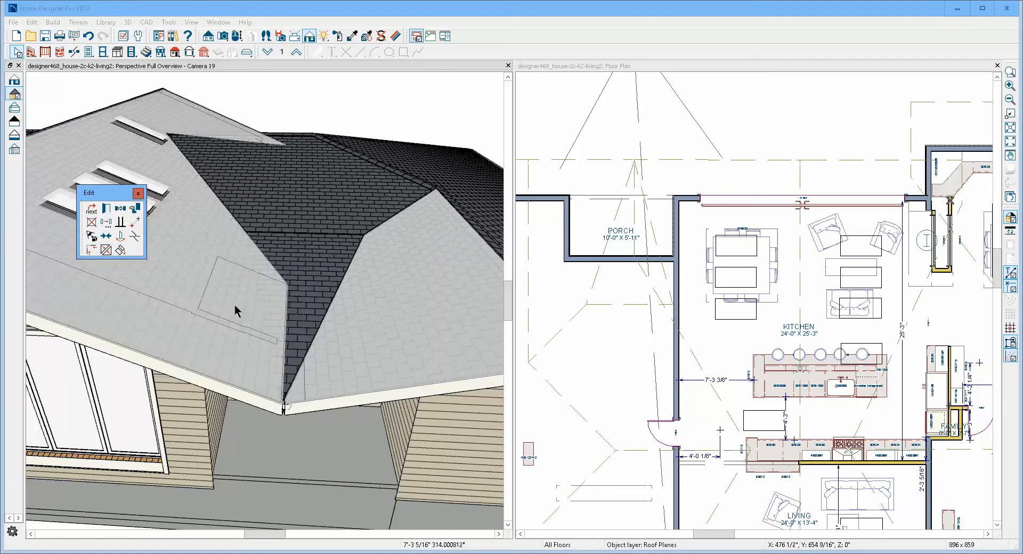
click(315, 327)
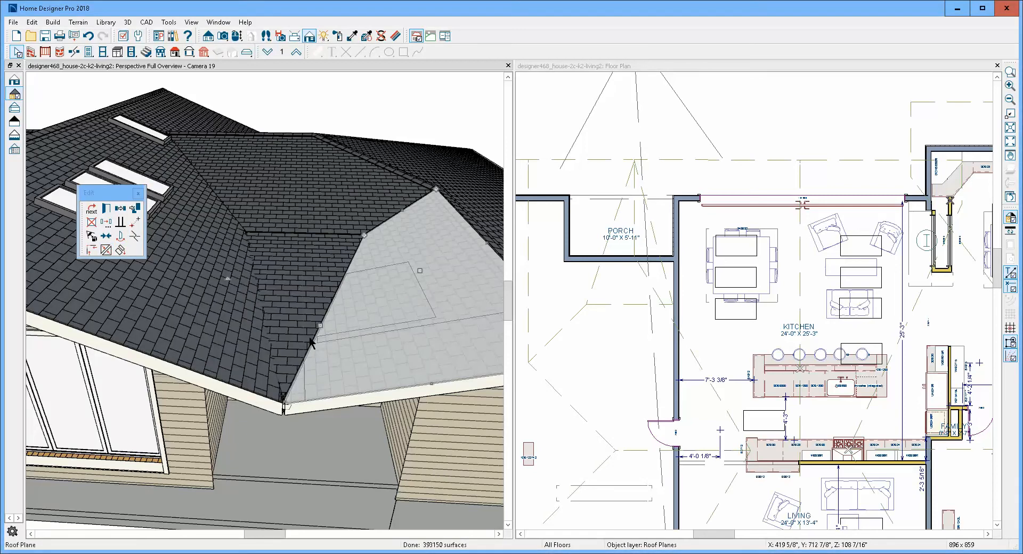
- Join the kitchen roof plane's lower edge beside the porch to the triangular porch roof plane
click(291, 336)
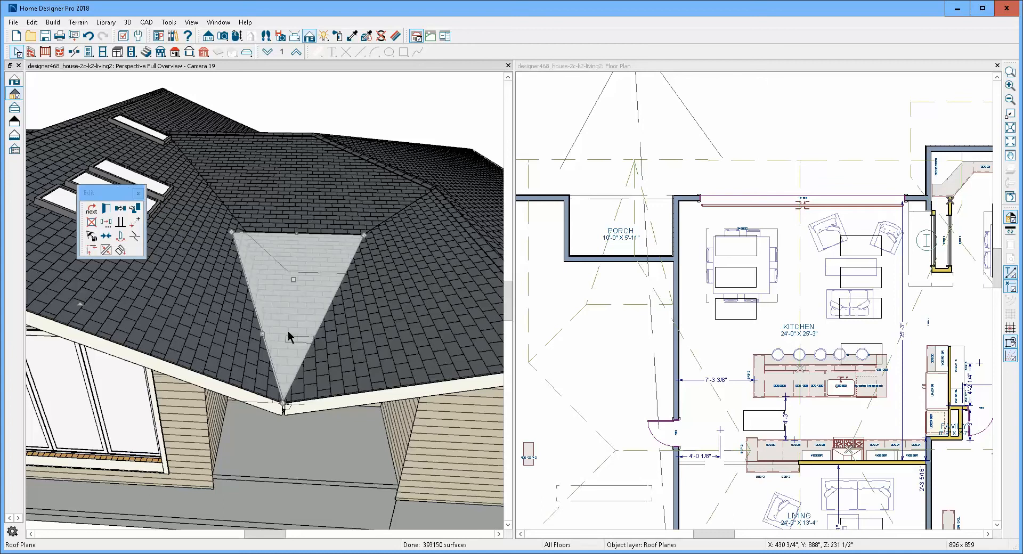
click(262, 359)
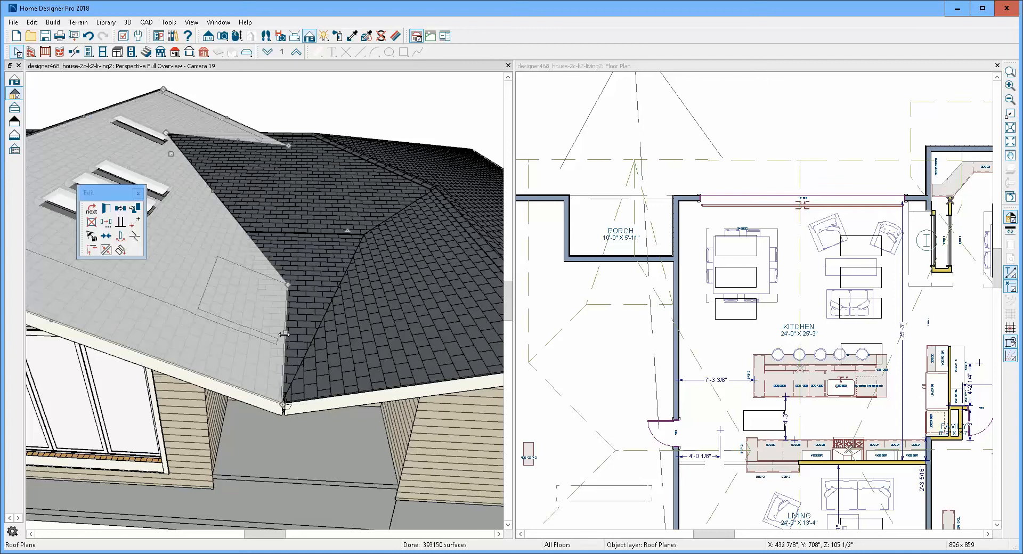
click(105, 250)
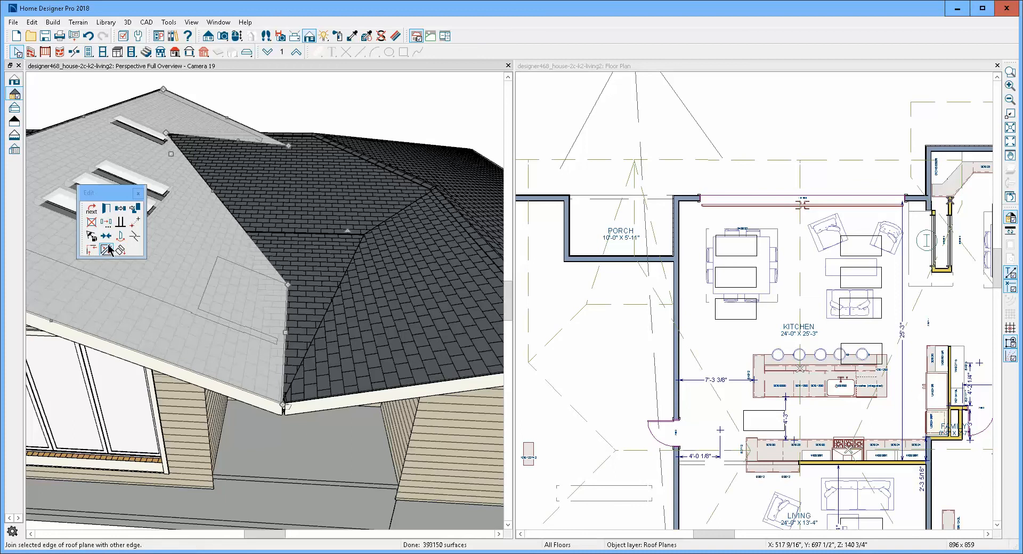
click(267, 331)
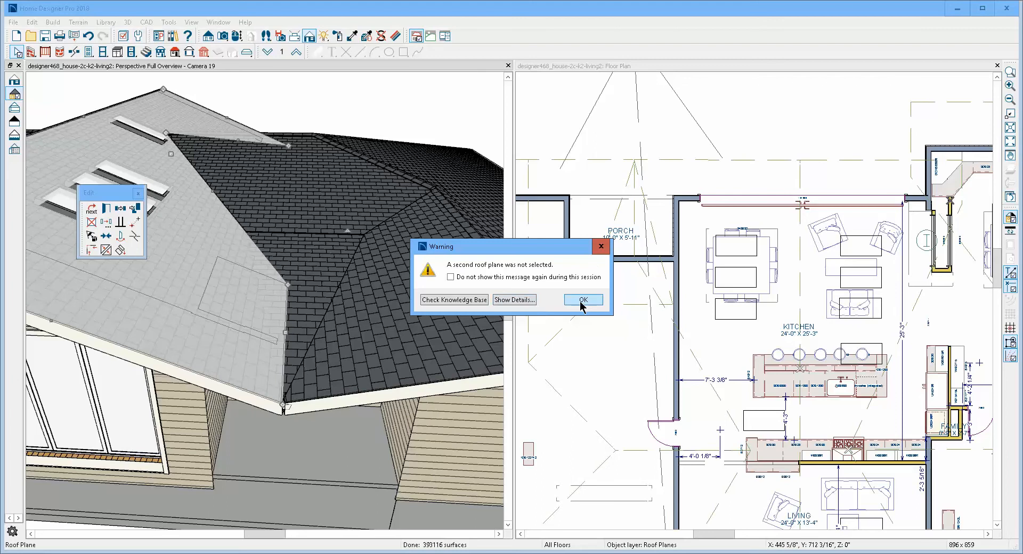
click(583, 300)
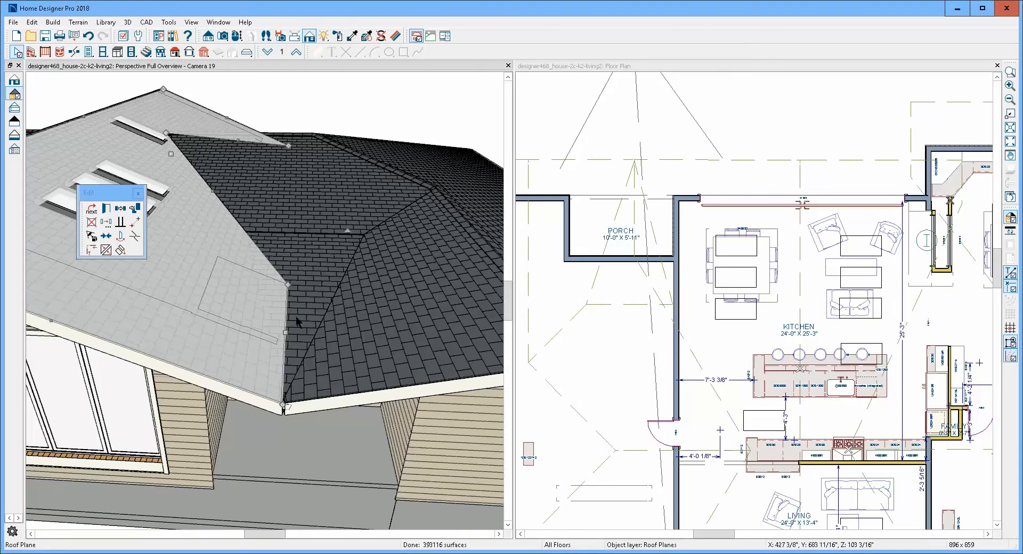
click(106, 250)
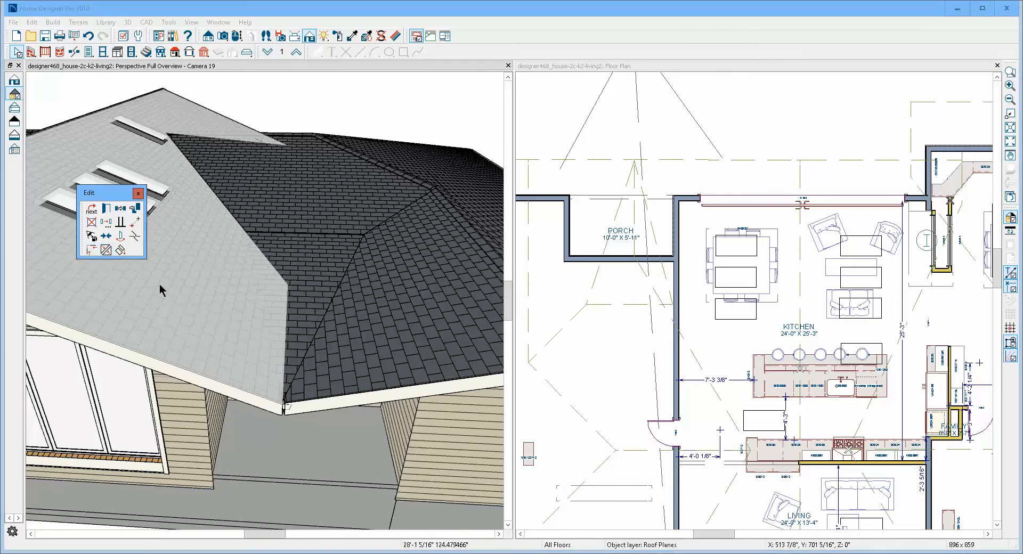
click(270, 328)
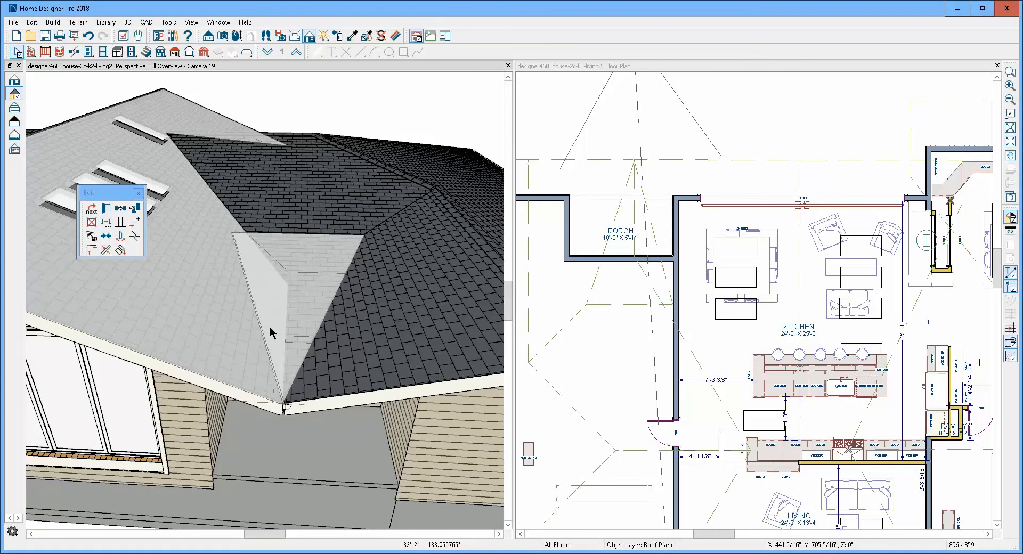
click(288, 312)
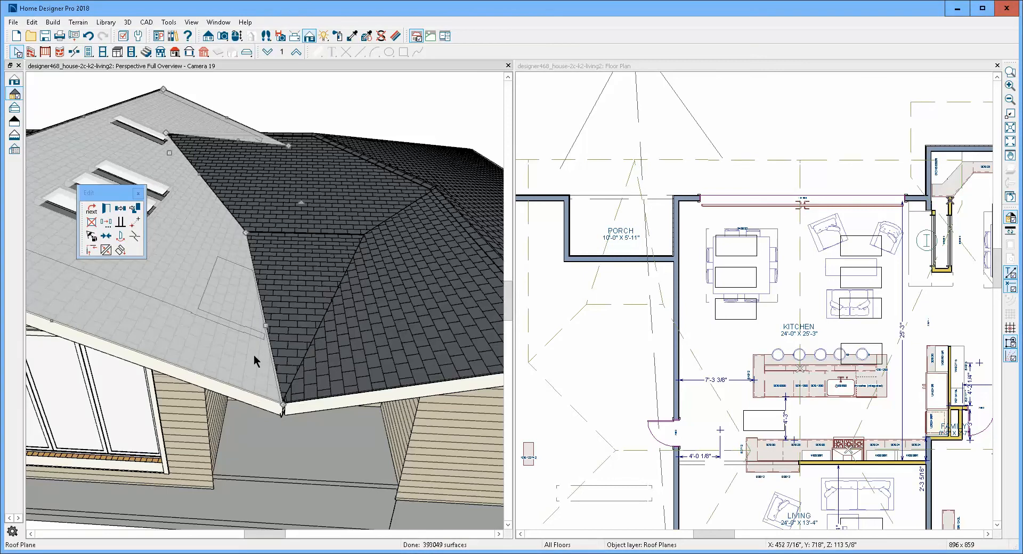
- Examine the porch roof junction up close from below and the whole house roof from above
click(272, 306)
click(248, 308)
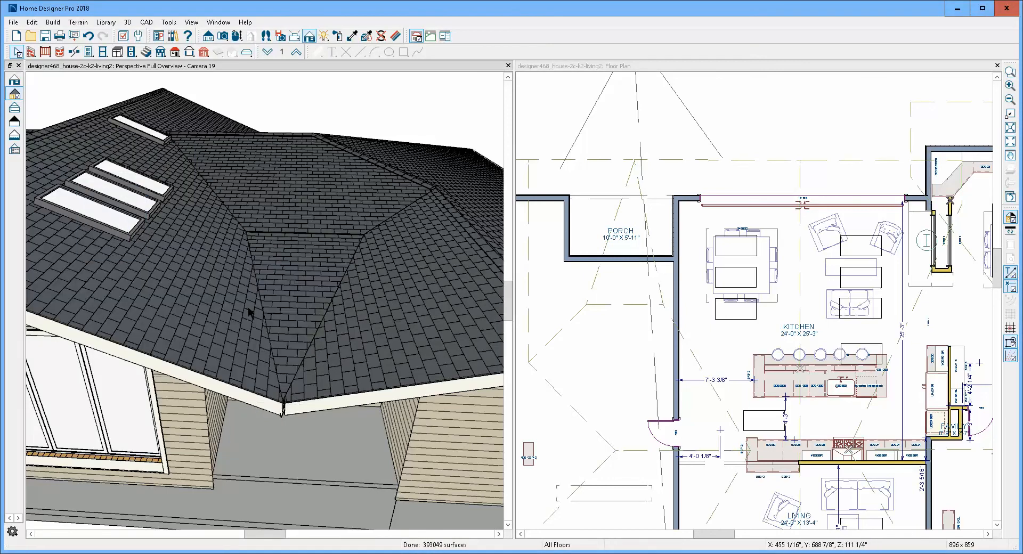
key(Escape)
scroll(249, 292, down, 3)
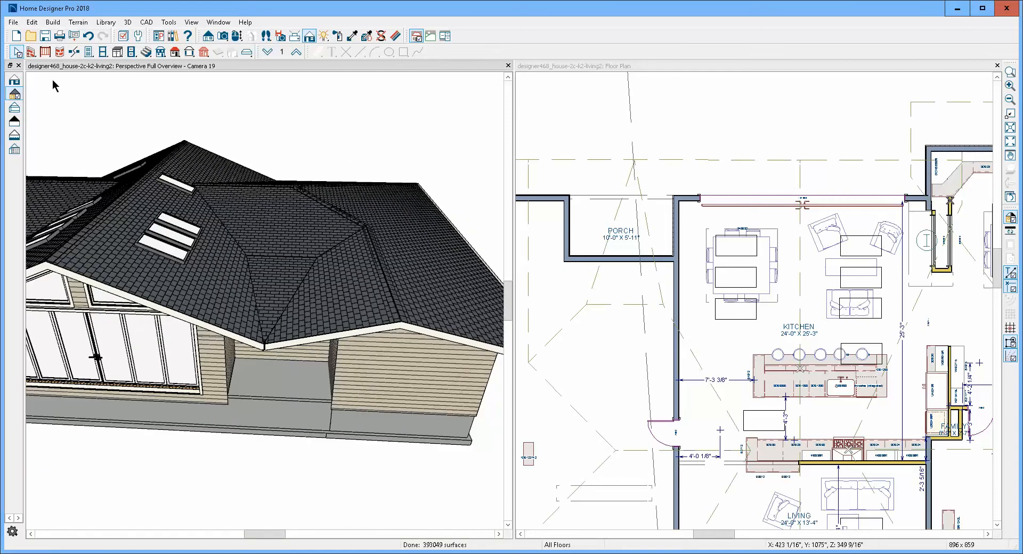
click(237, 35)
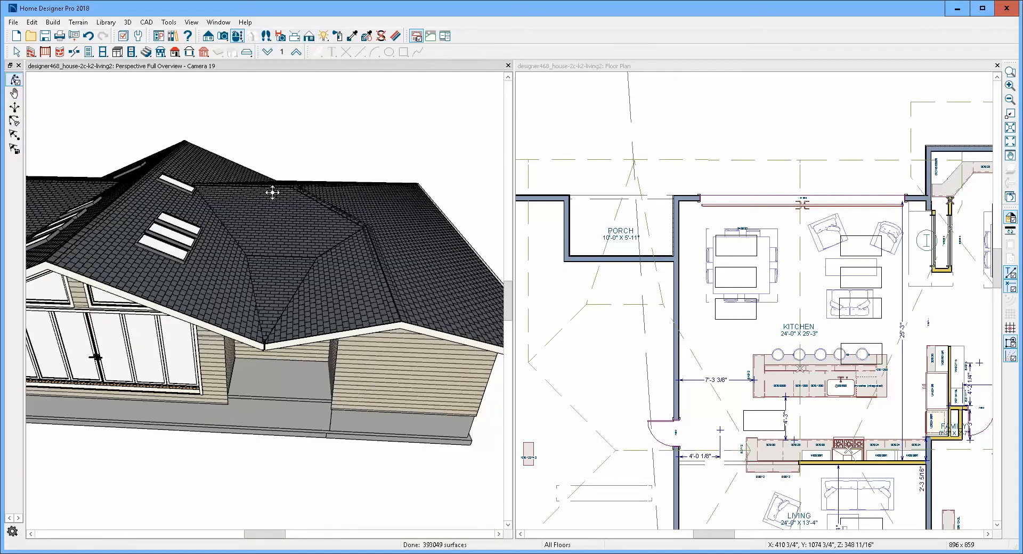
drag(270, 192, 308, 185)
scroll(310, 191, up, 3)
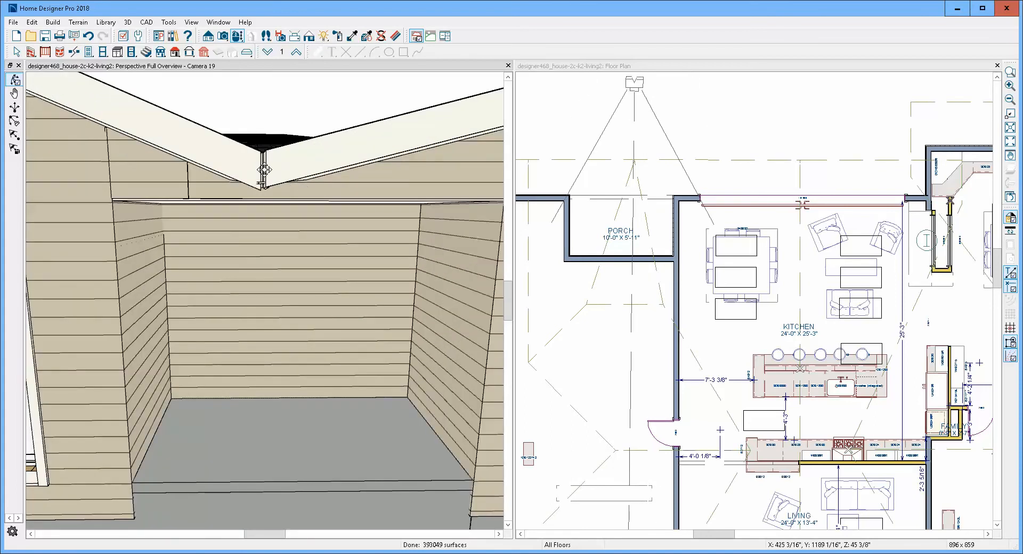
scroll(264, 168, down, 5)
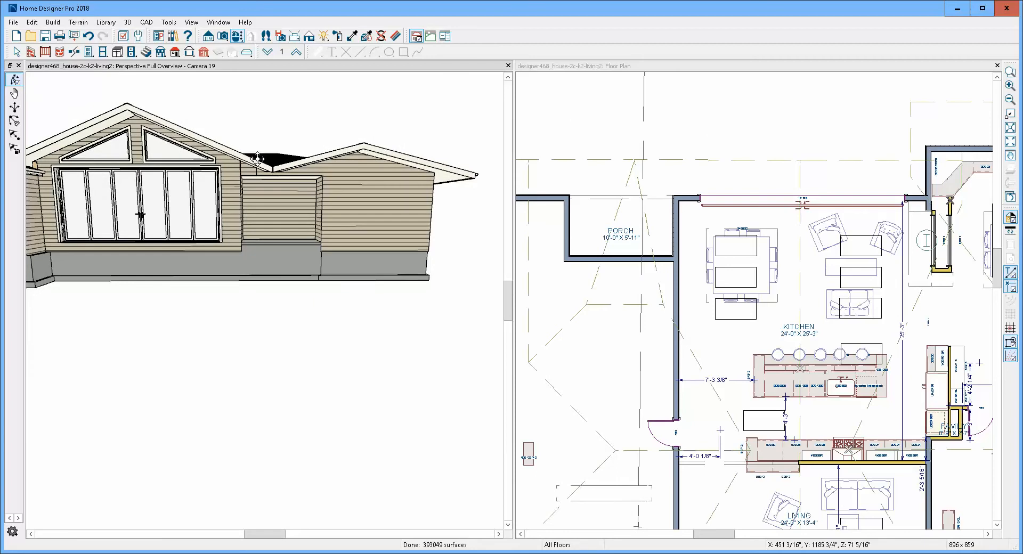
drag(258, 159, 279, 329)
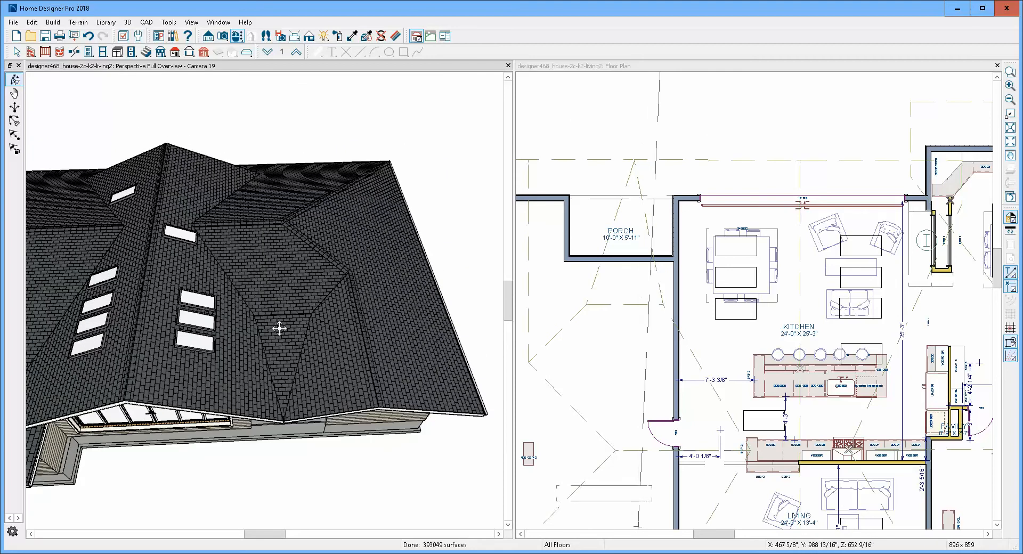
scroll(354, 303, down, 5)
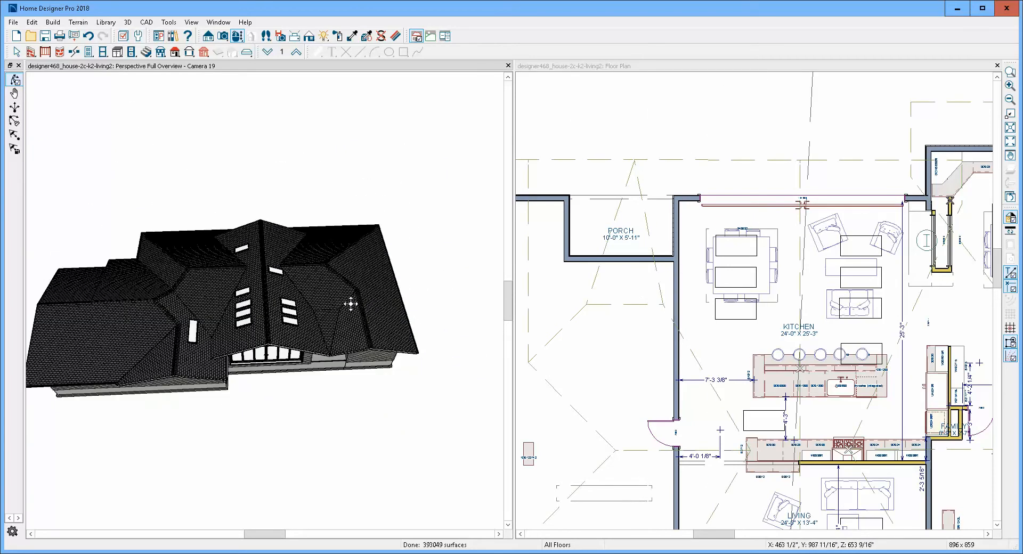
drag(152, 331, 147, 366)
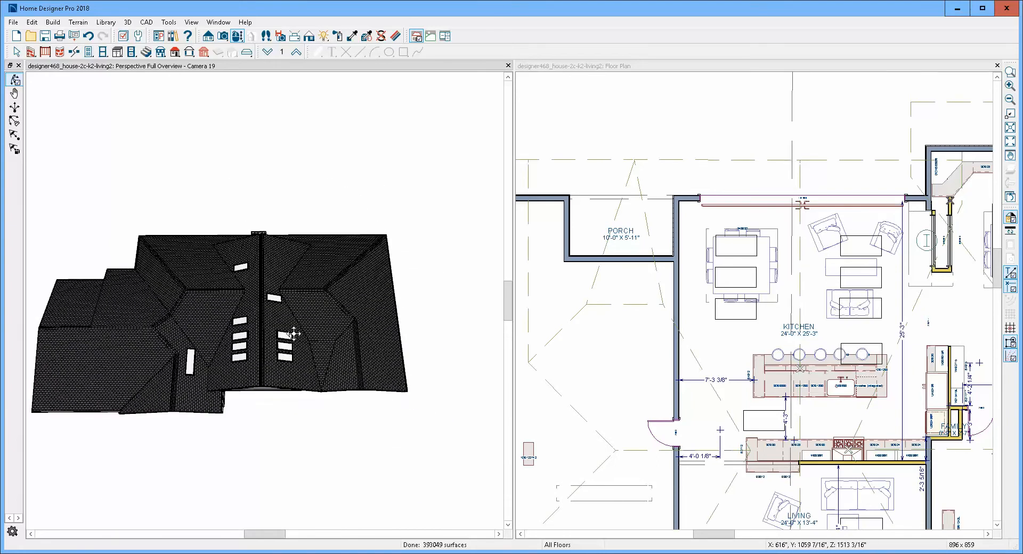
- Examine the joined house roof up close from above and at an angle, and return to the full floor plan
scroll(293, 334, up, 5)
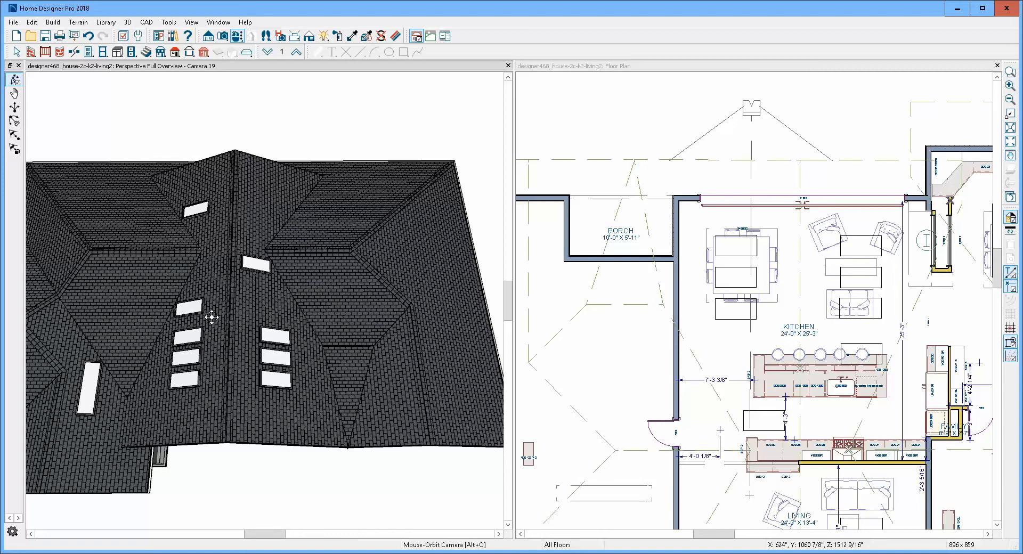
drag(240, 315, 334, 240)
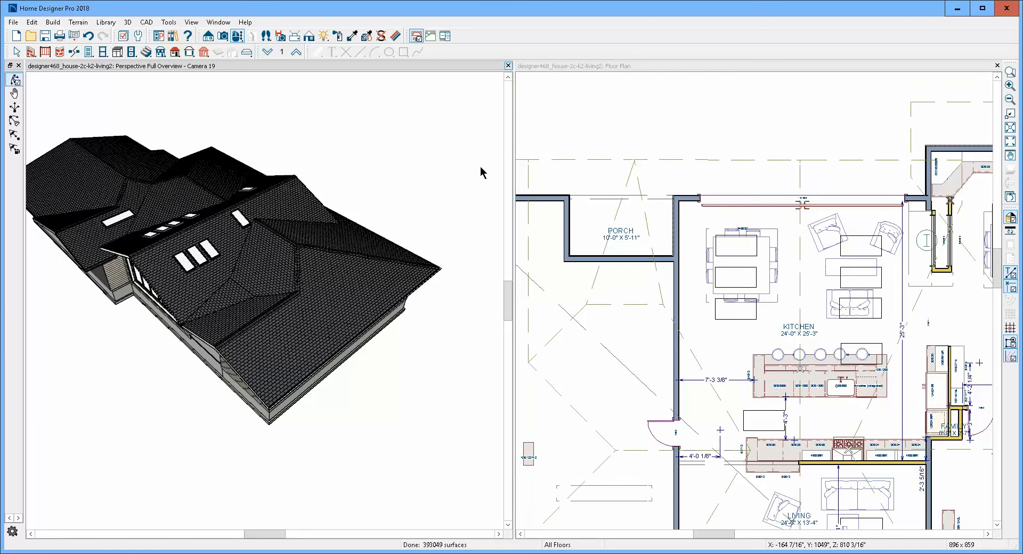
scroll(405, 179, down, 13)
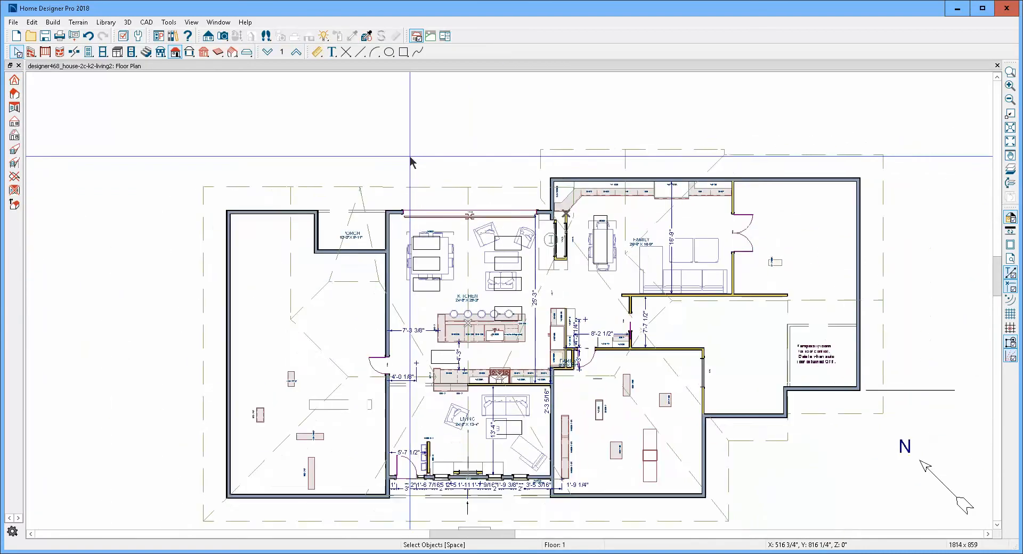
scroll(410, 161, down, 1)
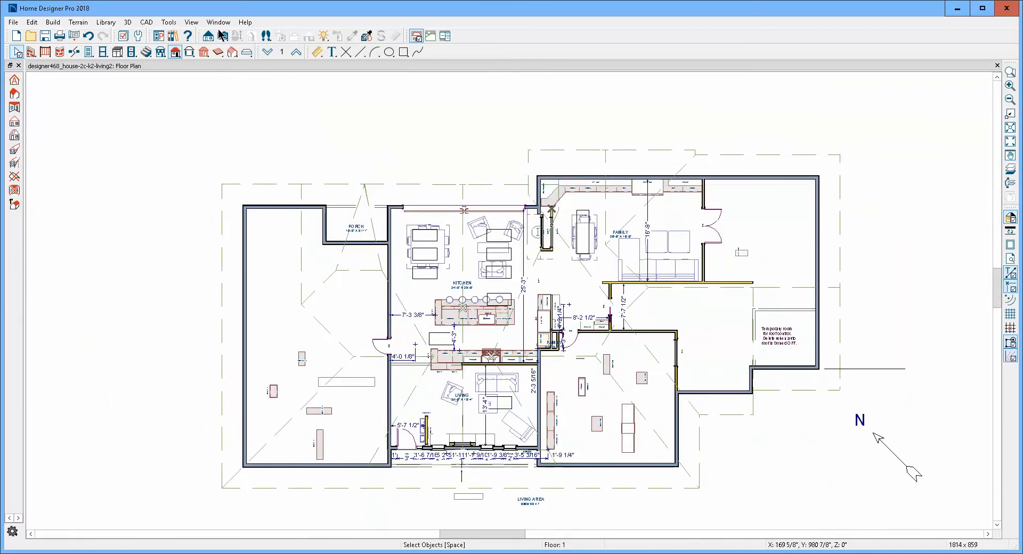
- Create a full camera view from the kitchen's dining area toward the living room, examine the vaulted ceiling, and close the view
click(223, 36)
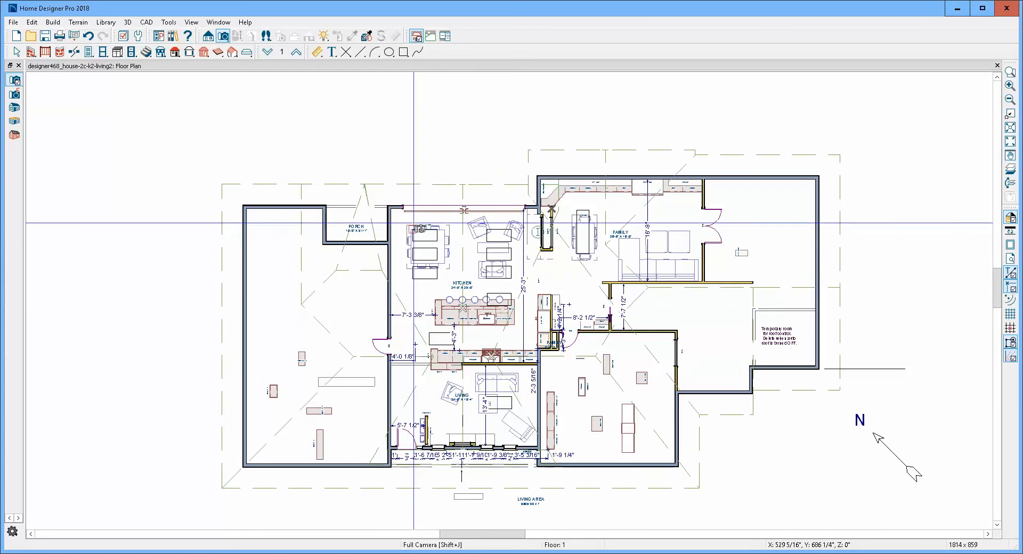
drag(414, 223, 471, 430)
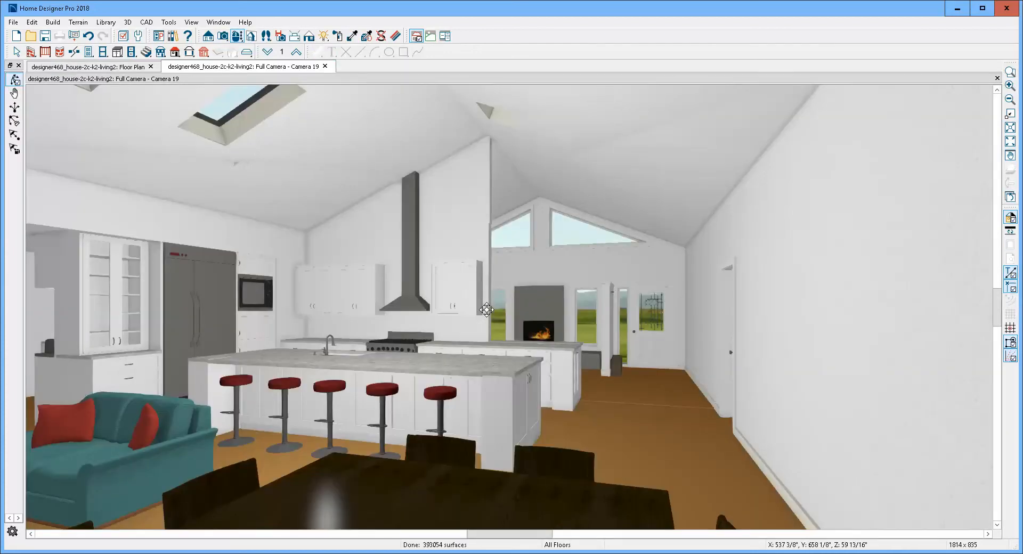
drag(405, 185, 414, 178)
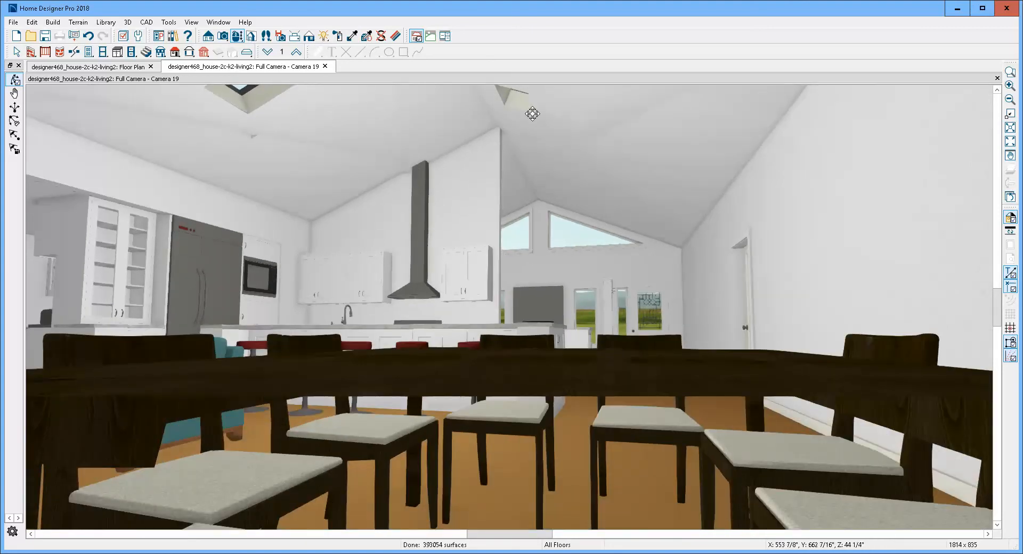
drag(552, 135, 555, 140)
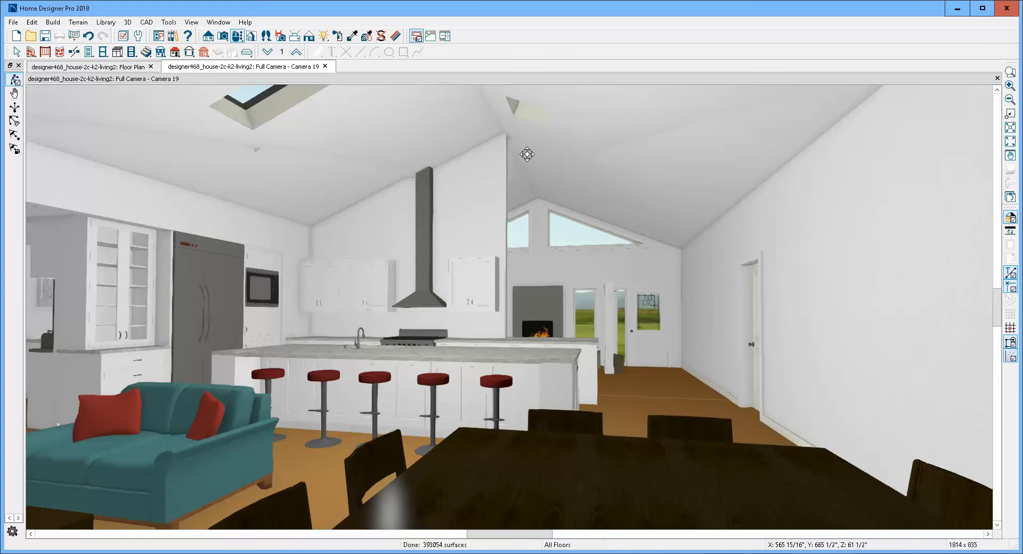
scroll(527, 154, down, 1)
scroll(529, 147, up, 1)
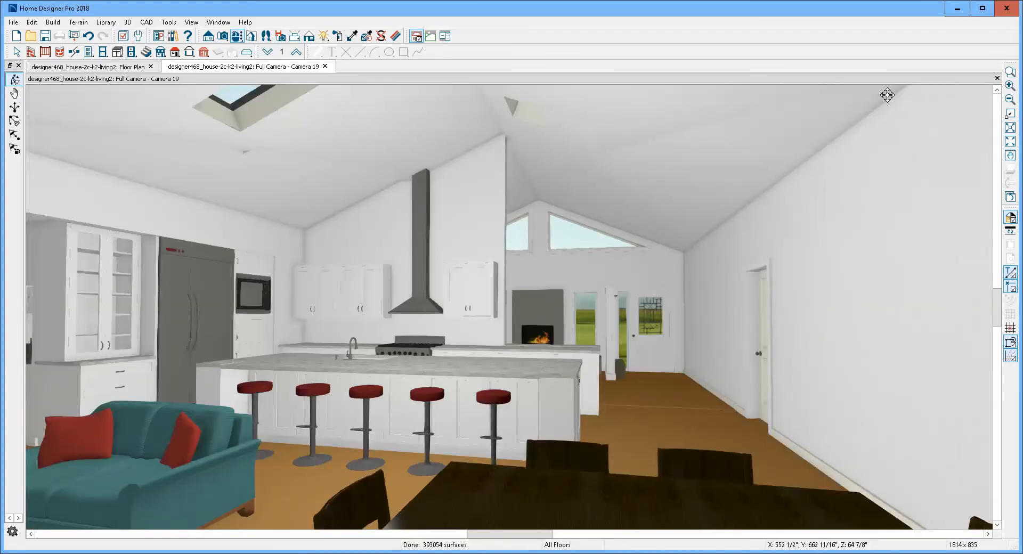
click(997, 79)
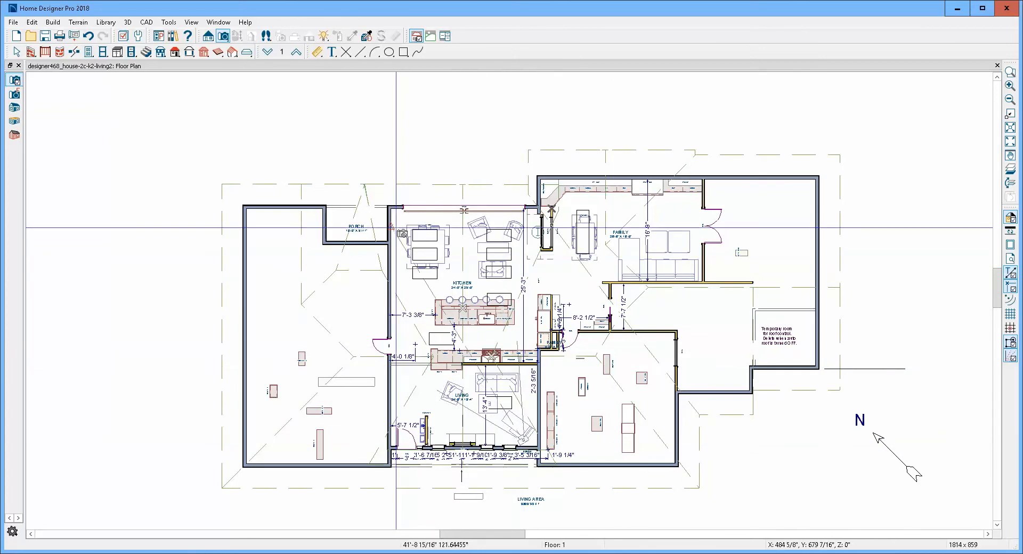
- Create a full camera view from the living room toward the kitchen and examine the ceiling around the partition wall
click(382, 193)
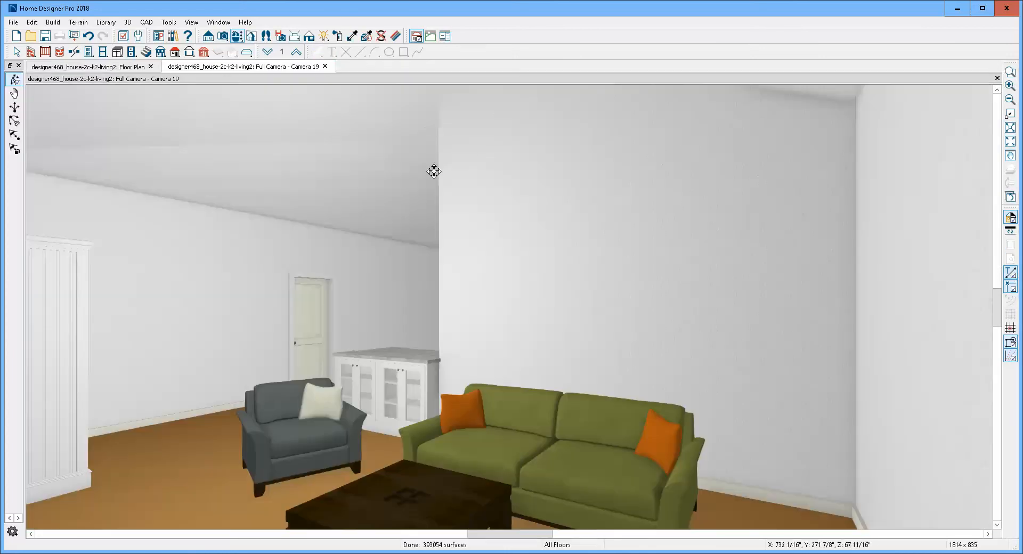
drag(434, 171, 408, 183)
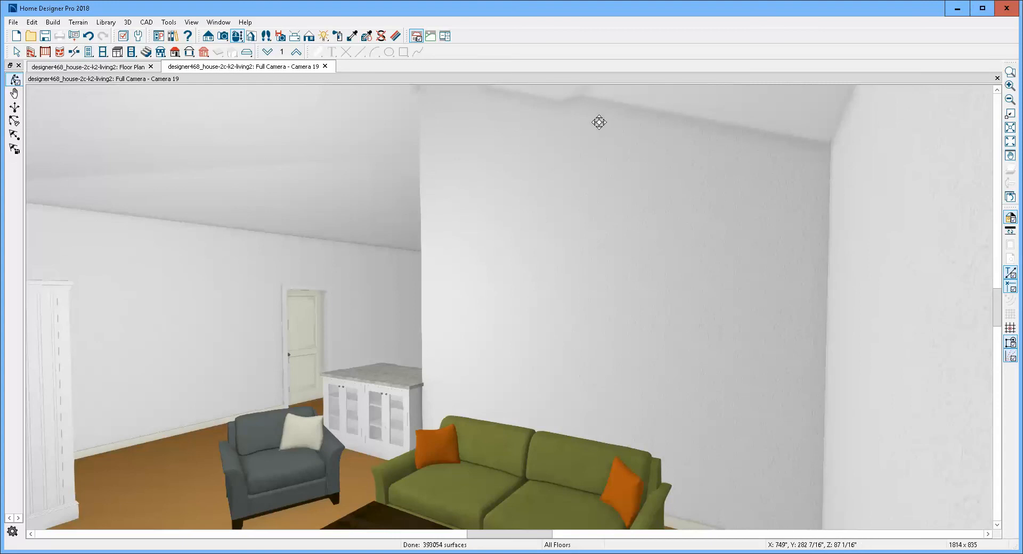
mouse_move(576, 137)
mouse_down()
mouse_move(561, 153)
mouse_move(577, 162)
mouse_move(568, 144)
mouse_up()
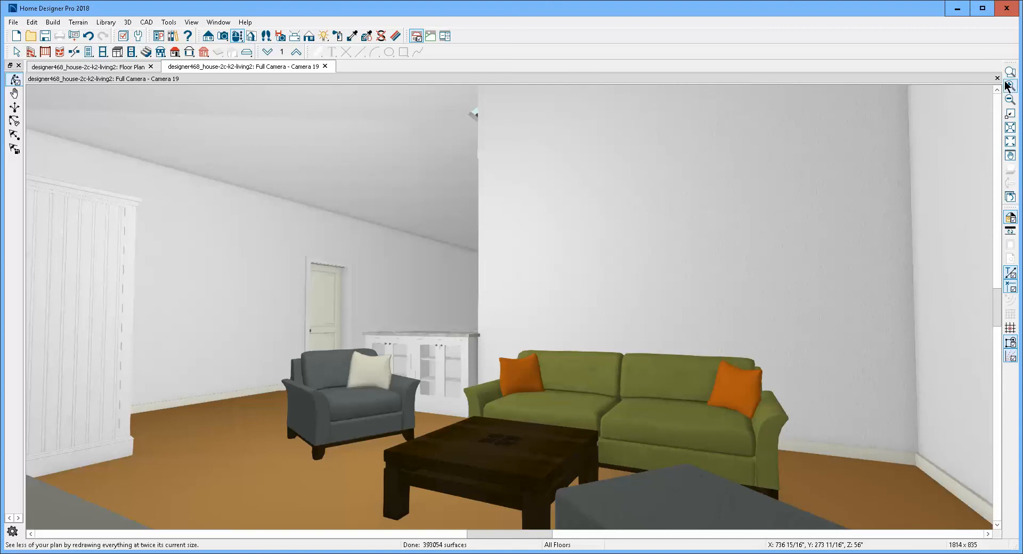
scroll(554, 157, up, 2)
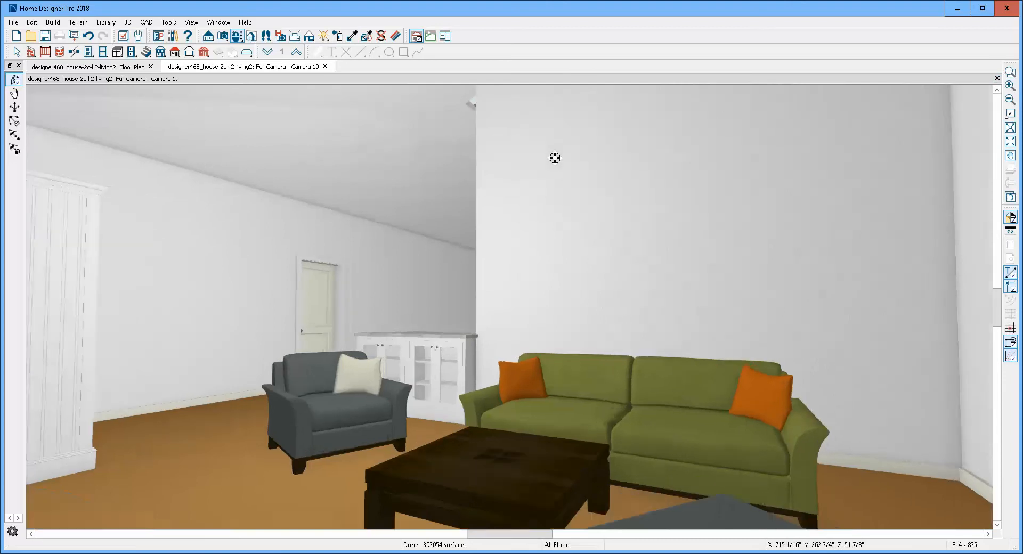
- Walk through the camera view from the living room past the kitchen island to the dining table, inspect the ceiling and window wall, and close the view
key(Left)
key(Left)
key(Left)
key(Left)
key(Left)
key(Left)
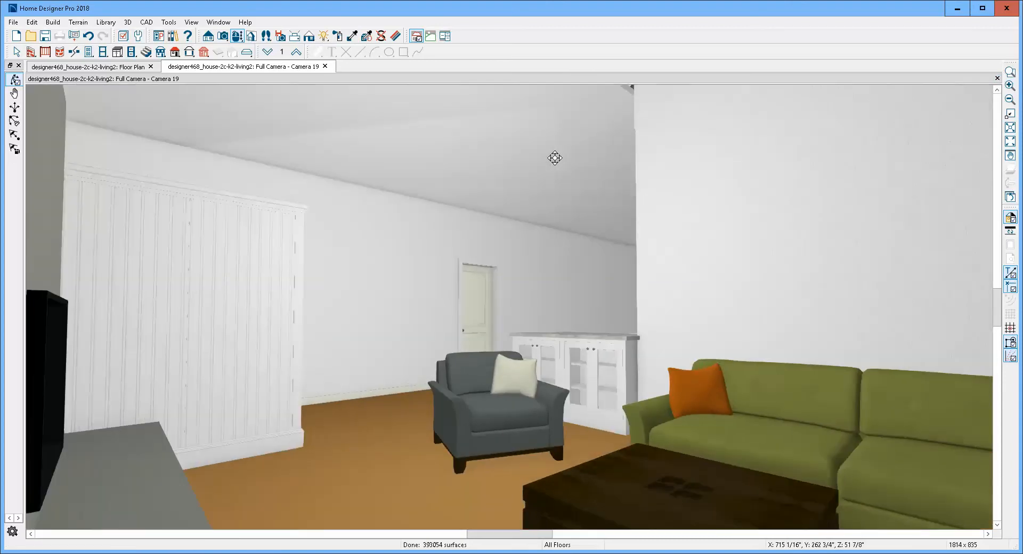
key(Up)
key(Up)
key(Up)
key(Up)
key(Up)
key(Up)
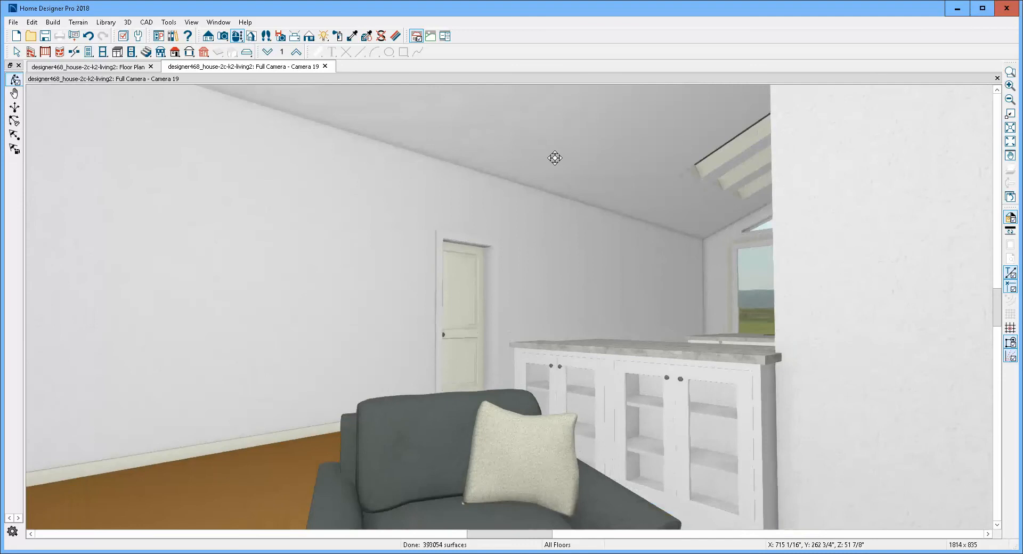
key(Up)
key(Up)
key(Up)
key(Right)
key(Right)
key(Right)
key(Right)
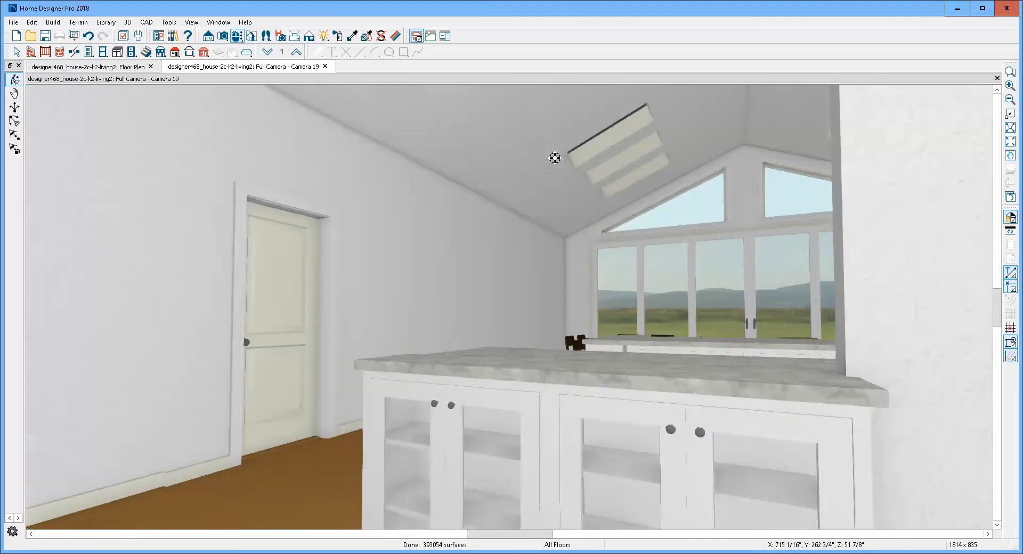
key(Up)
key(Up)
key(Up)
key(Up)
key(Up)
key(Up)
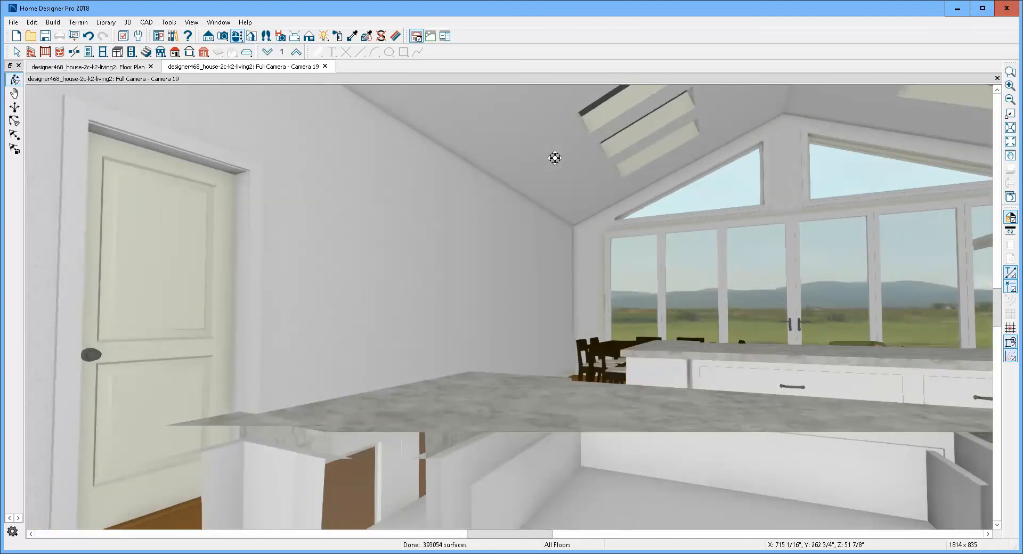
key(Right)
key(Right)
key(Up)
key(Up)
key(Up)
key(Up)
key(Up)
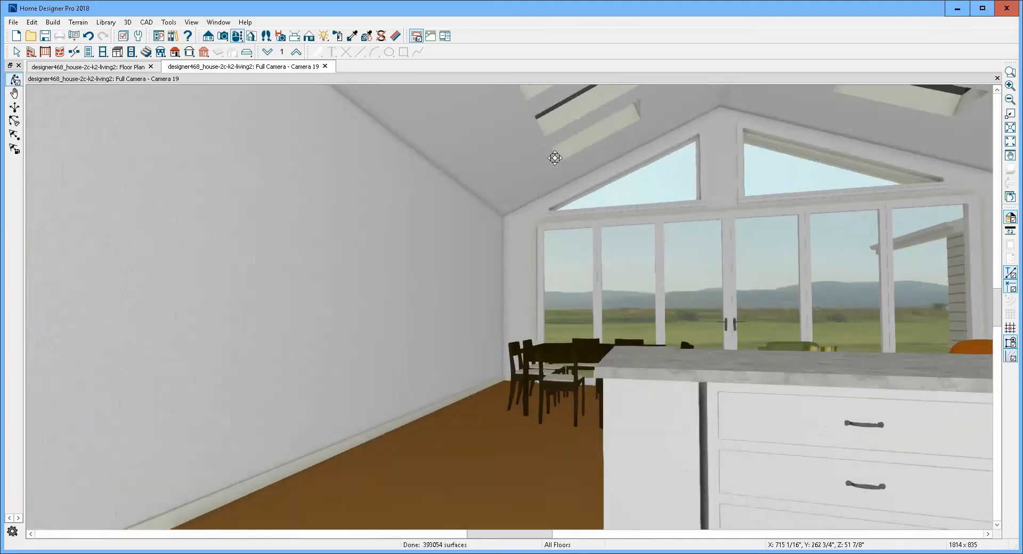
key(Right)
key(Right)
key(Up)
key(Up)
key(Up)
key(Up)
key(Up)
key(Up)
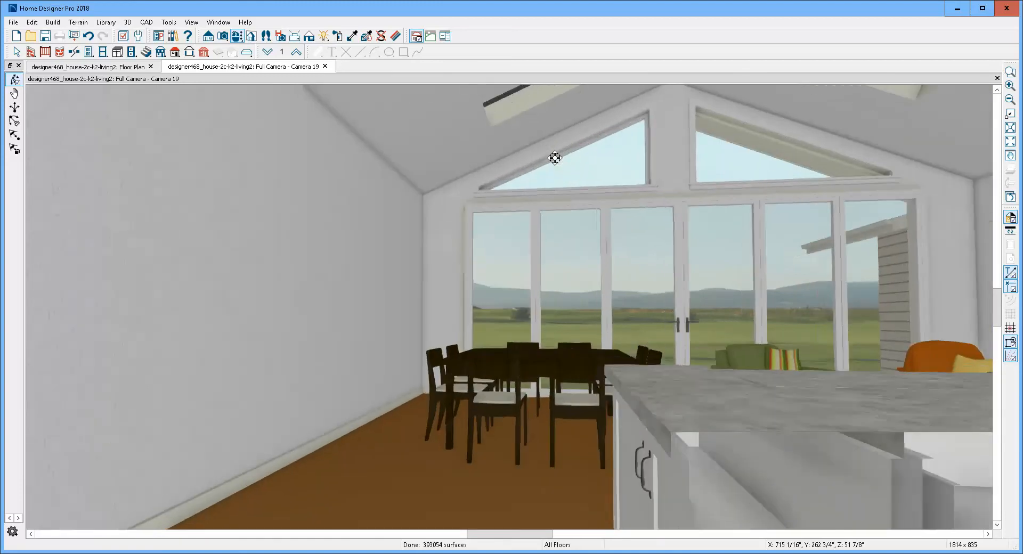
key(Up)
key(Up)
key(Up)
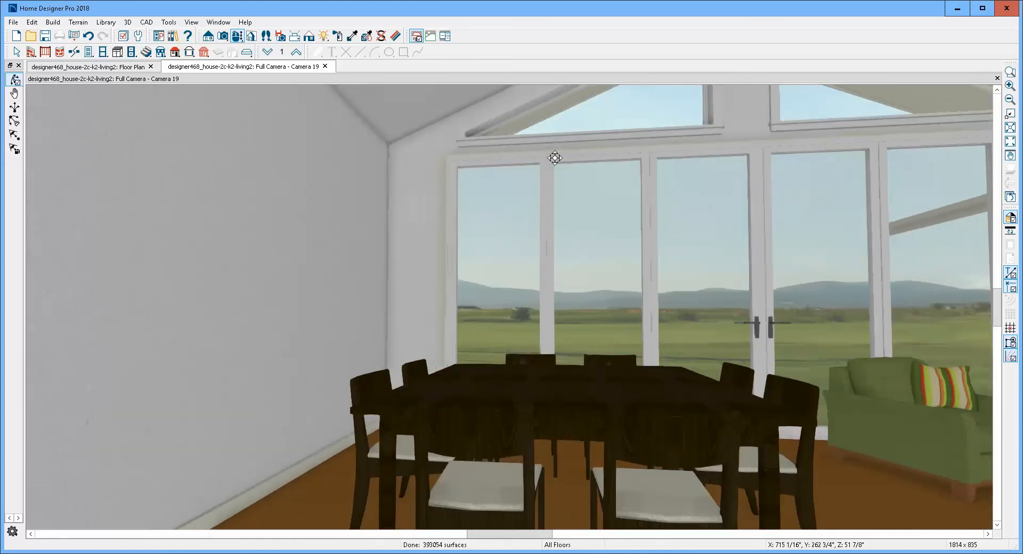
key(Right)
key(Right)
key(Right)
key(Right)
key(Right)
key(Right)
key(Right)
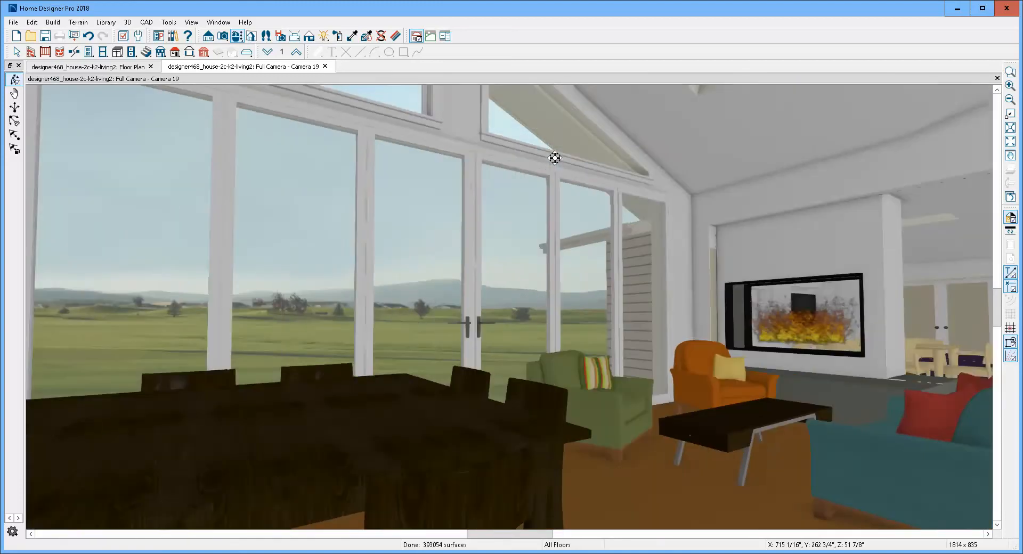
drag(596, 177, 473, 377)
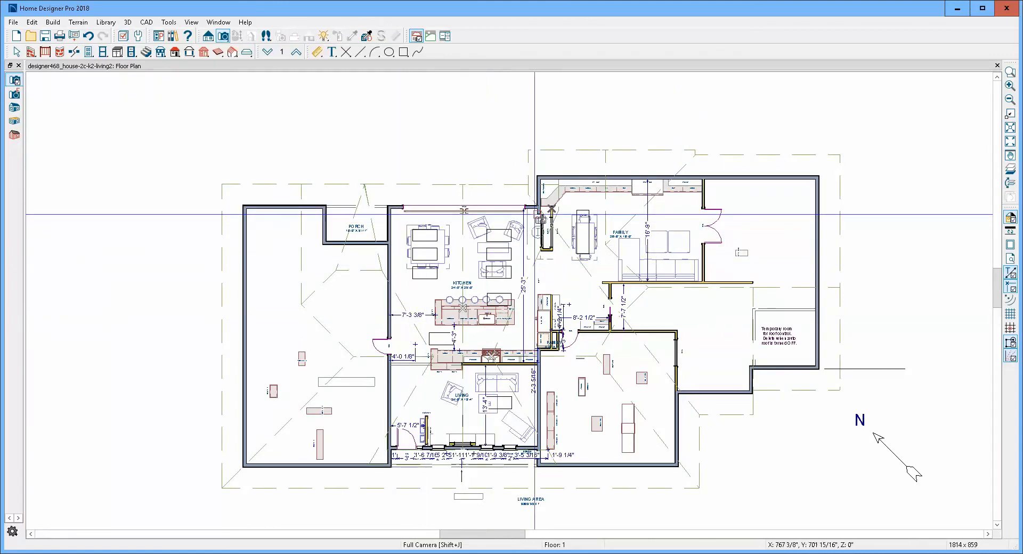
- Create a full camera view from the kitchen's corner near the family room toward the island, and switch its rendering to show edge lines
drag(528, 226, 367, 485)
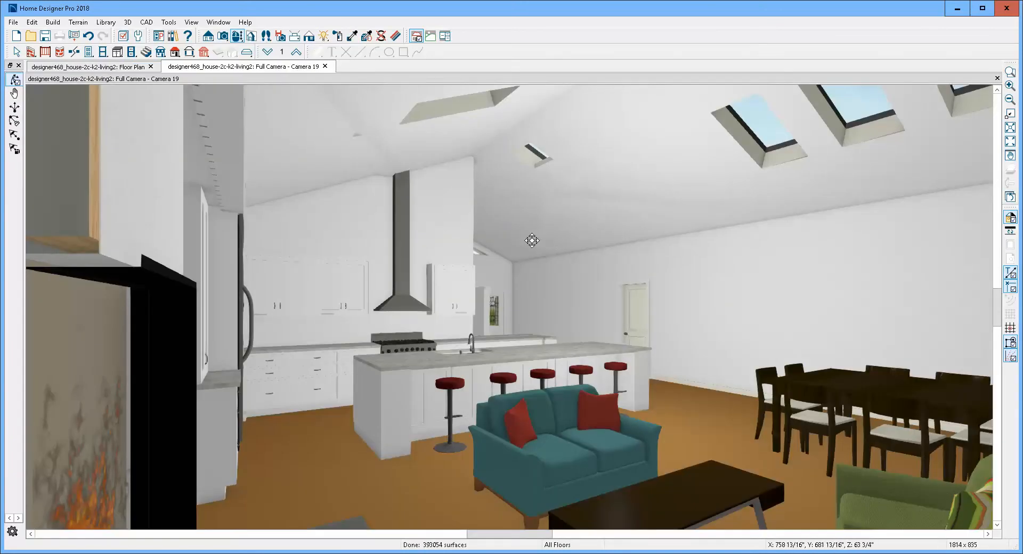
drag(532, 241, 528, 240)
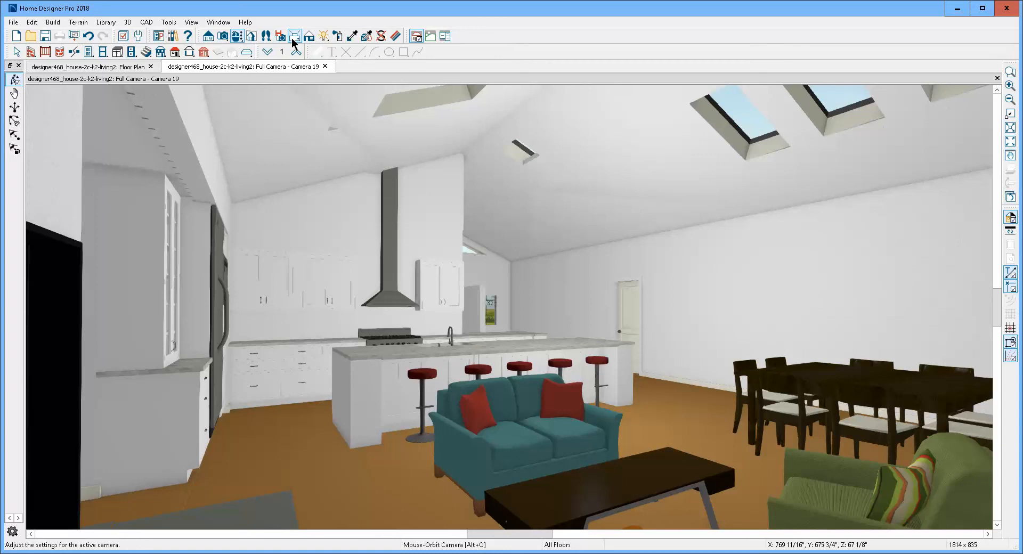
click(308, 37)
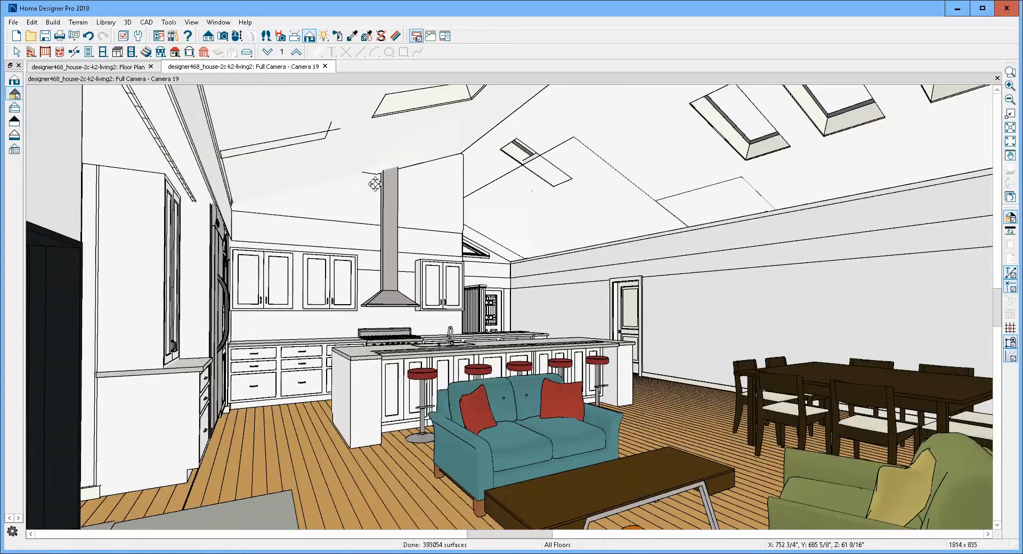
- Delete the two leftover sloped soffits along the kitchen ceiling near the skylights
key(space)
click(545, 166)
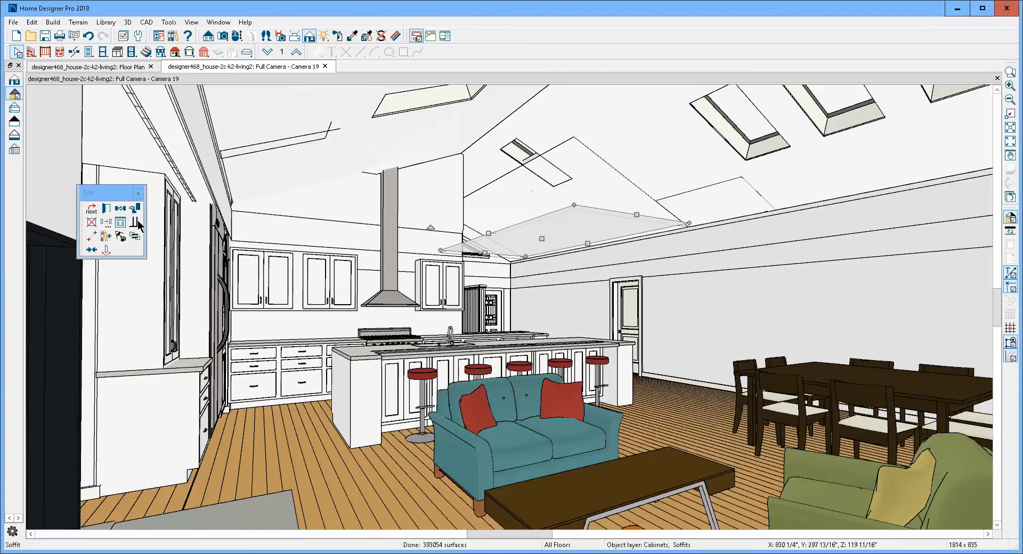
double_click(537, 242)
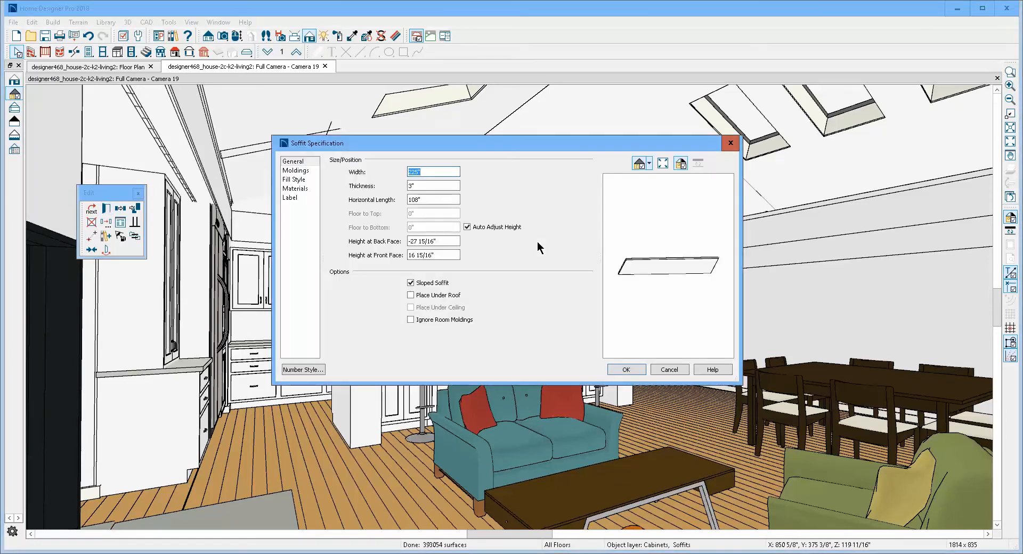
click(672, 371)
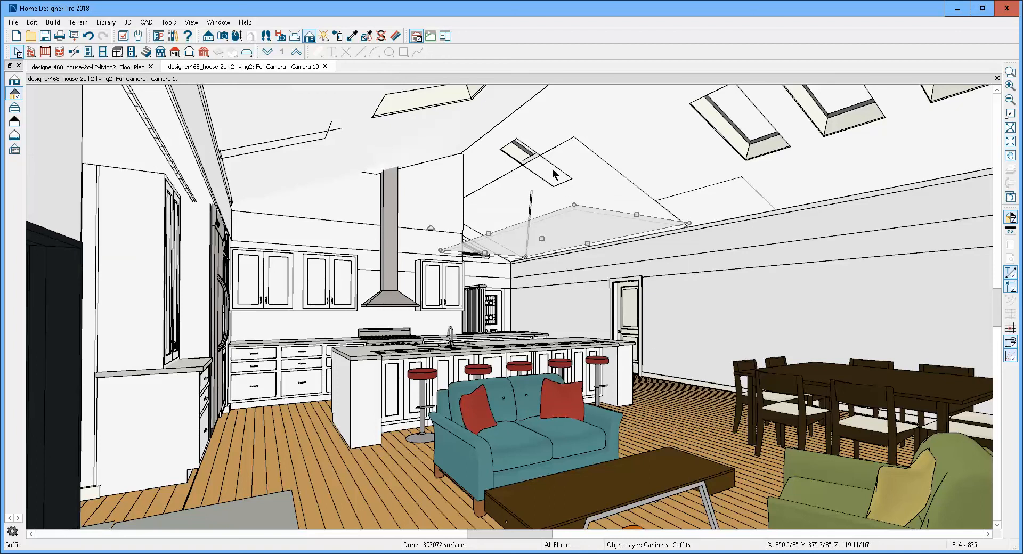
key(Delete)
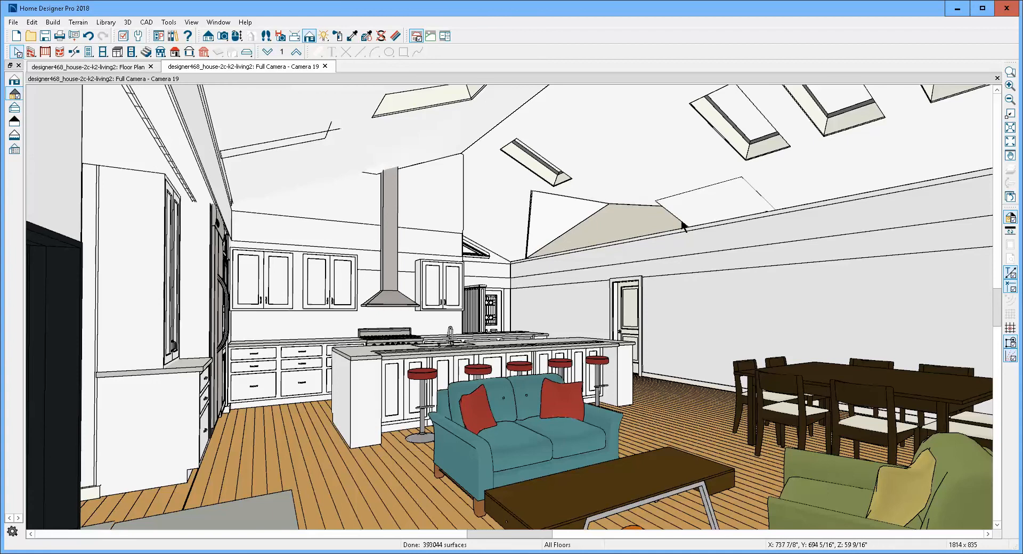
click(708, 207)
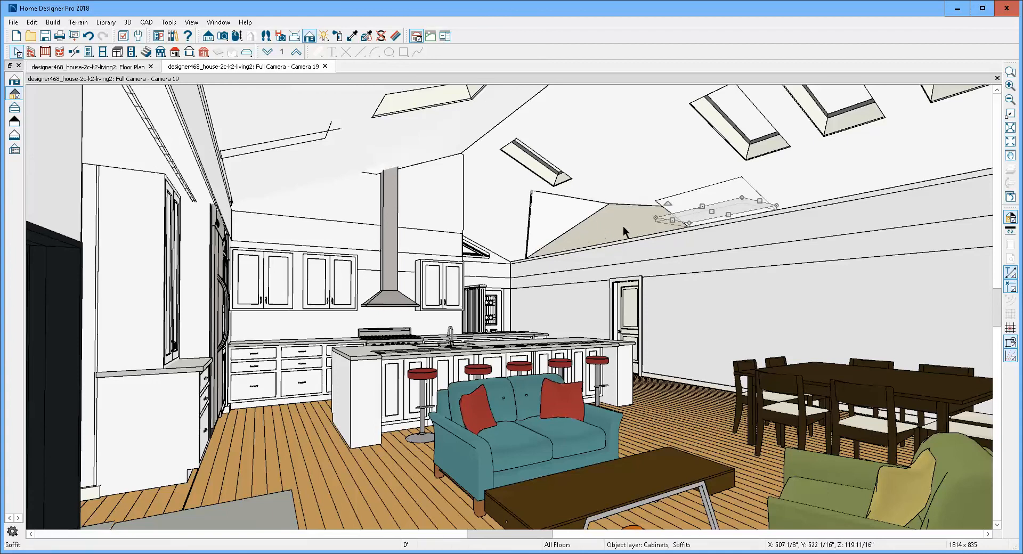
key(Delete)
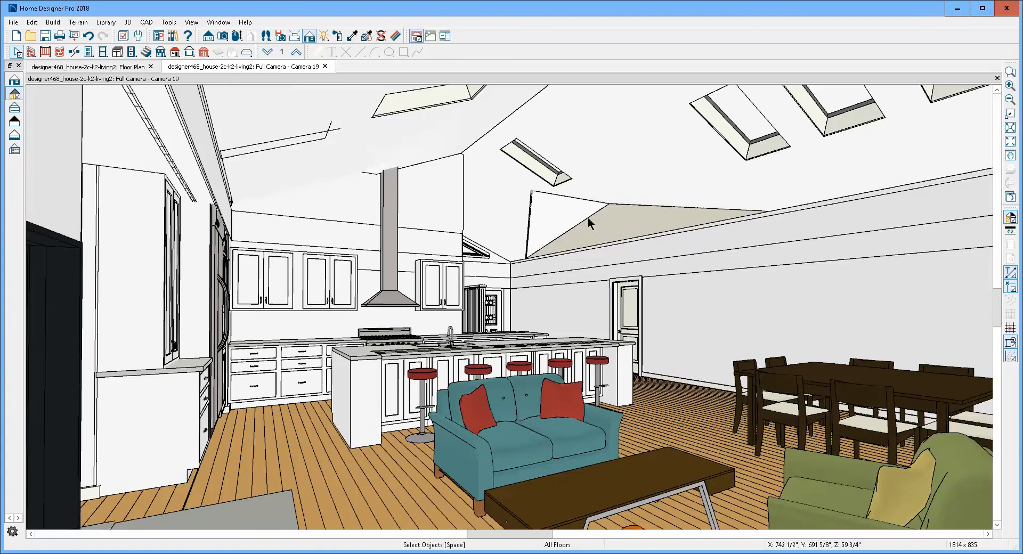
- Compare the leftover triangular ceiling opening in the camera view with the kitchen's roof lines on the floor plan
key(ctrl+Tab)
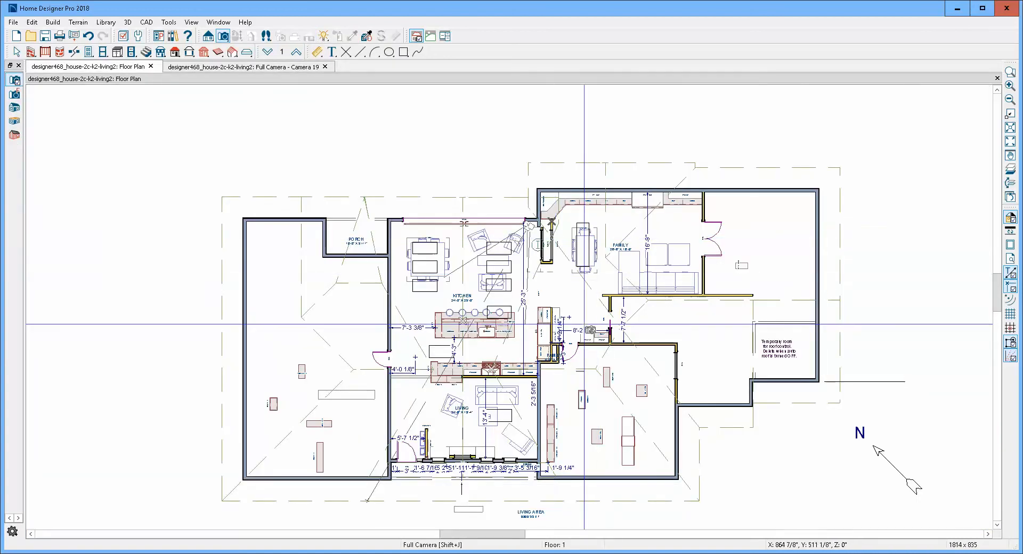
scroll(546, 216, down, 3)
key(space)
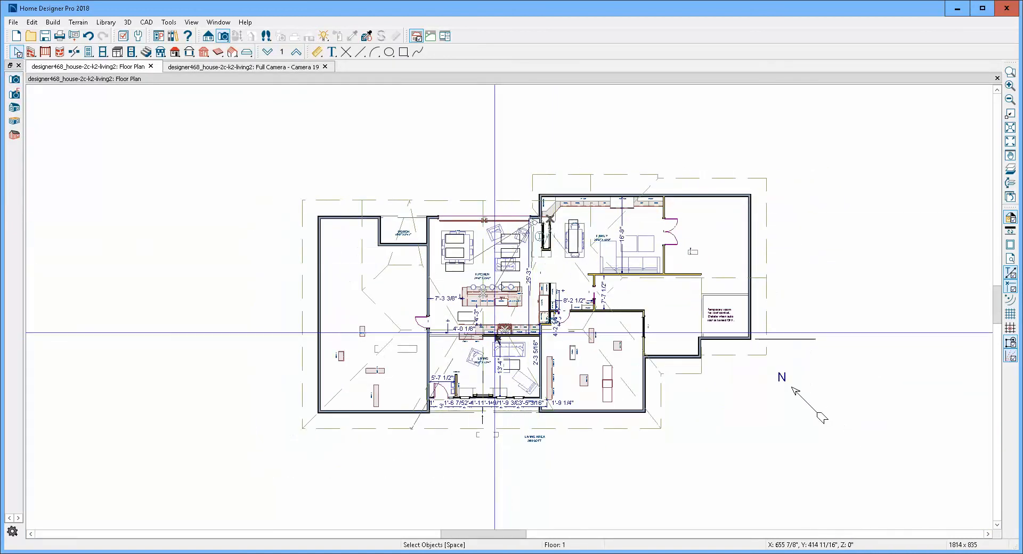
scroll(494, 333, up, 2)
scroll(497, 337, up, 1)
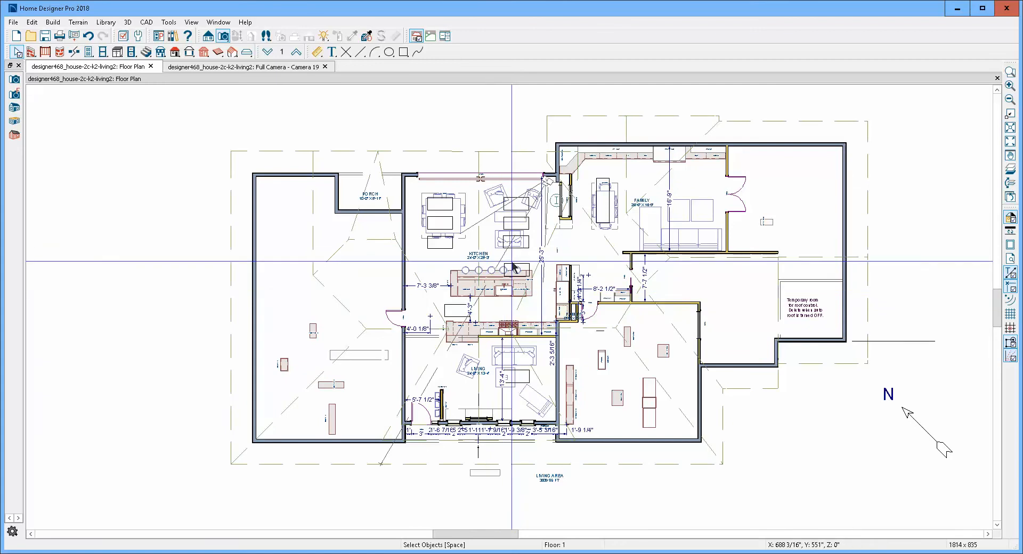
scroll(513, 264, up, 1)
scroll(512, 264, up, 1)
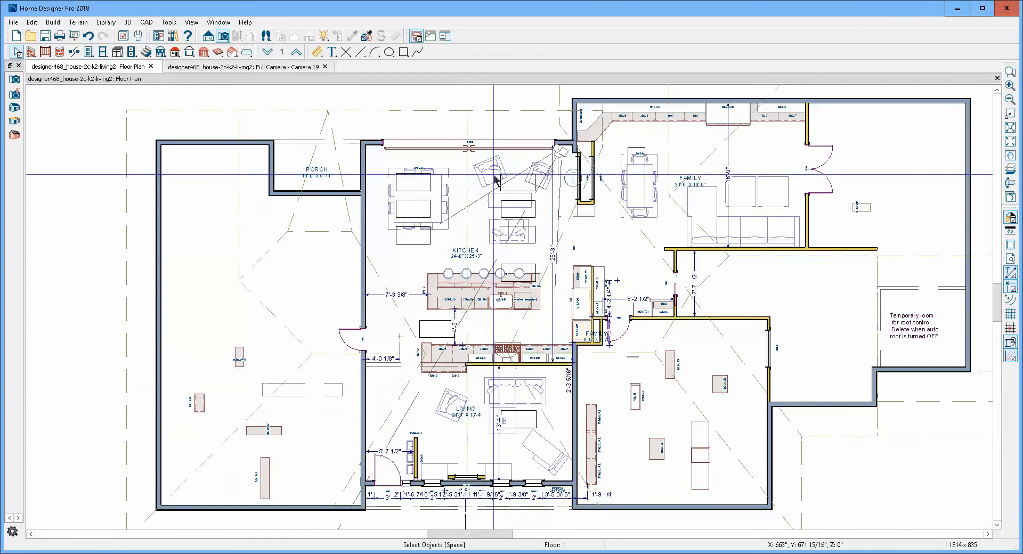
key(ctrl+Tab)
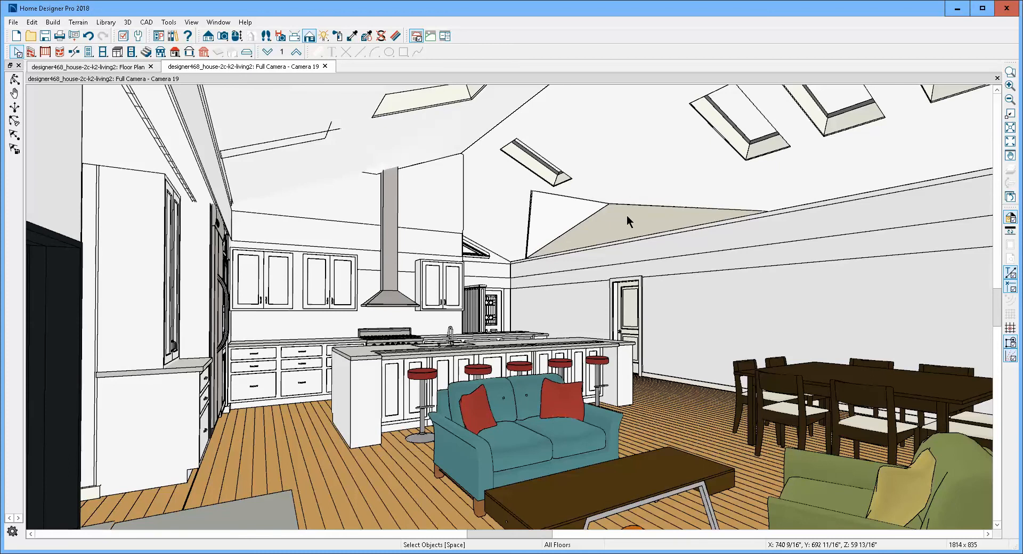
key(ctrl+Tab)
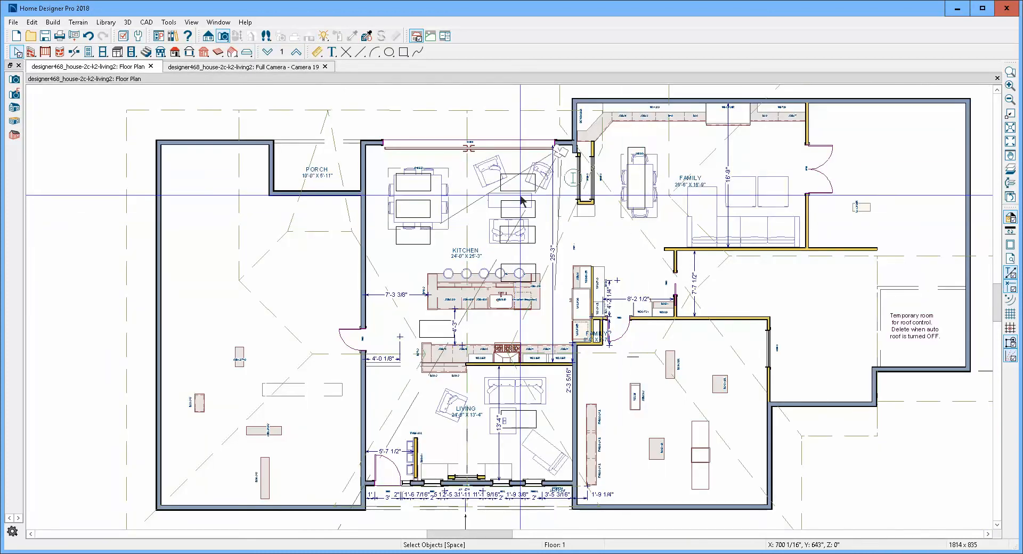
scroll(552, 127, down, 2)
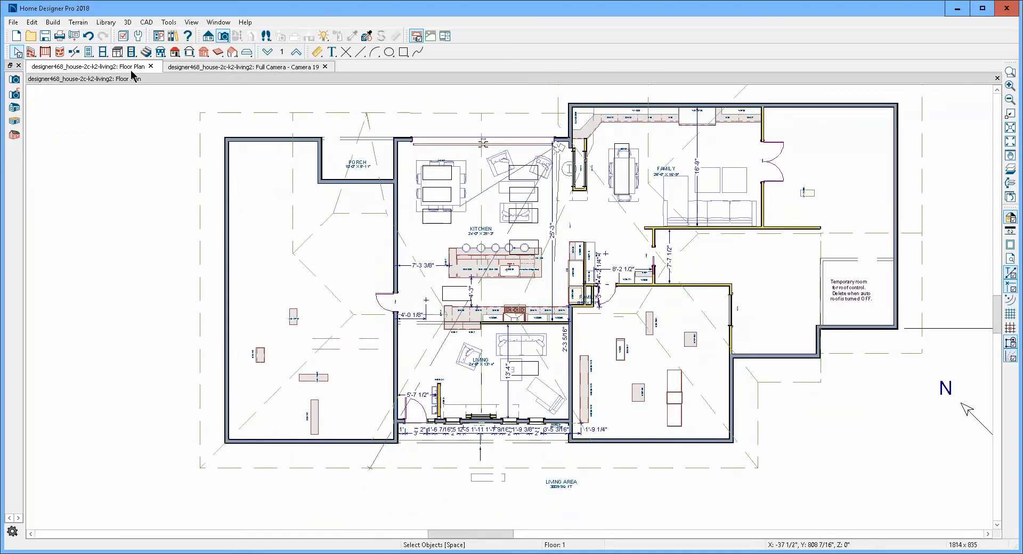
- Draw a ceiling plane with its baseline along the family-room side wall of the living room and kitchen, extending about 11 feet toward the centre ridge
click(62, 23)
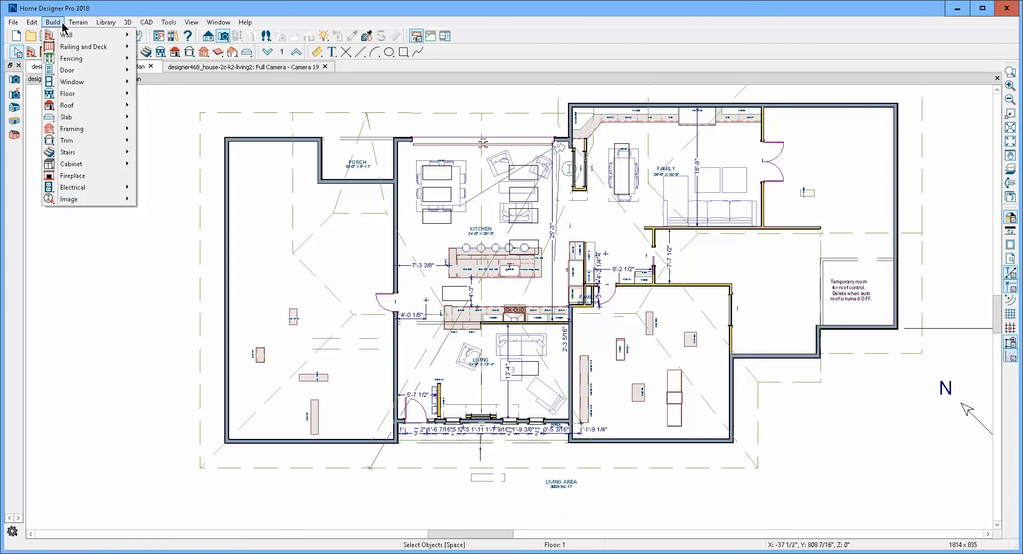
mouse_move(91, 109)
mouse_move(130, 108)
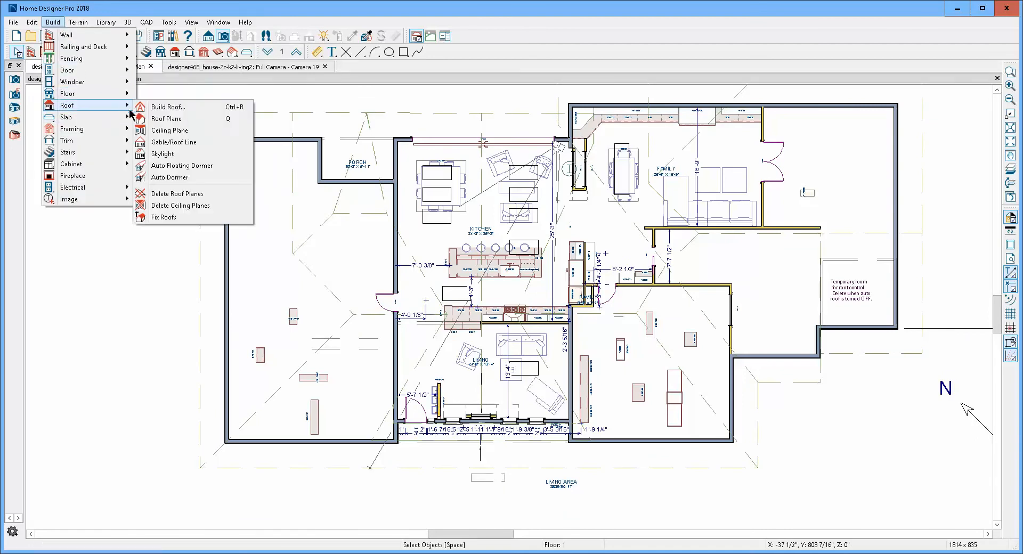
click(179, 131)
scroll(554, 283, up, 1)
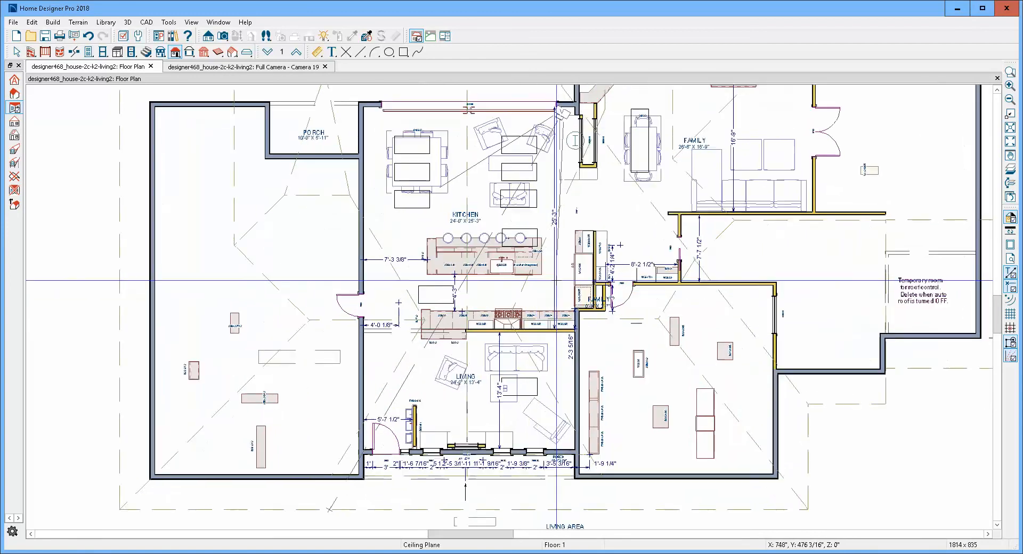
scroll(556, 280, up, 1)
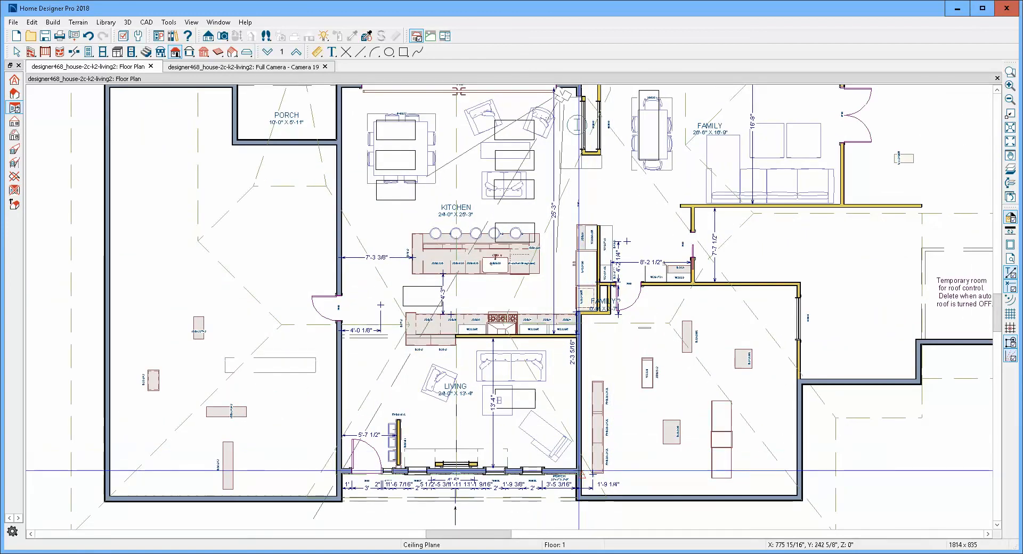
mouse_move(577, 469)
mouse_down()
mouse_move(587, 425)
mouse_move(577, 91)
mouse_up()
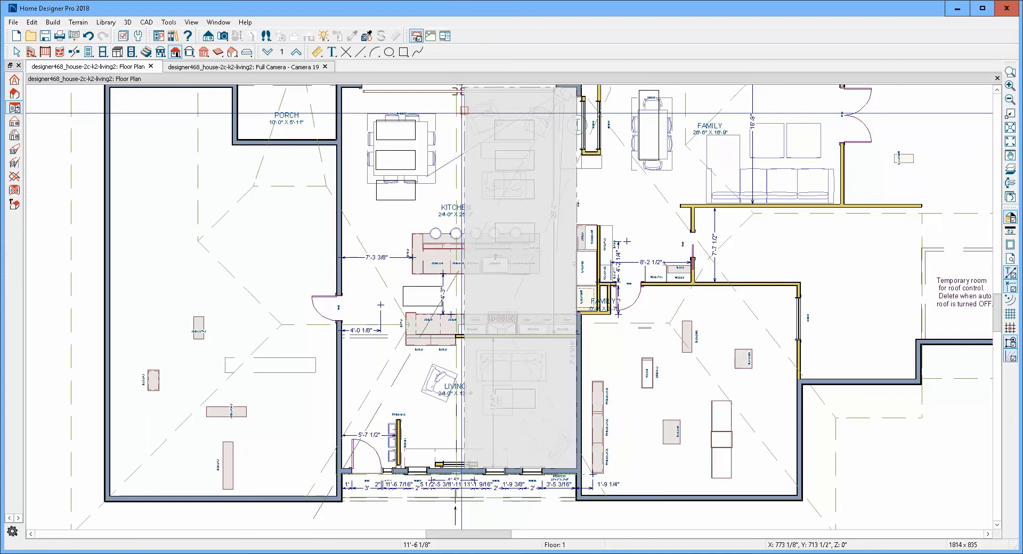
click(470, 117)
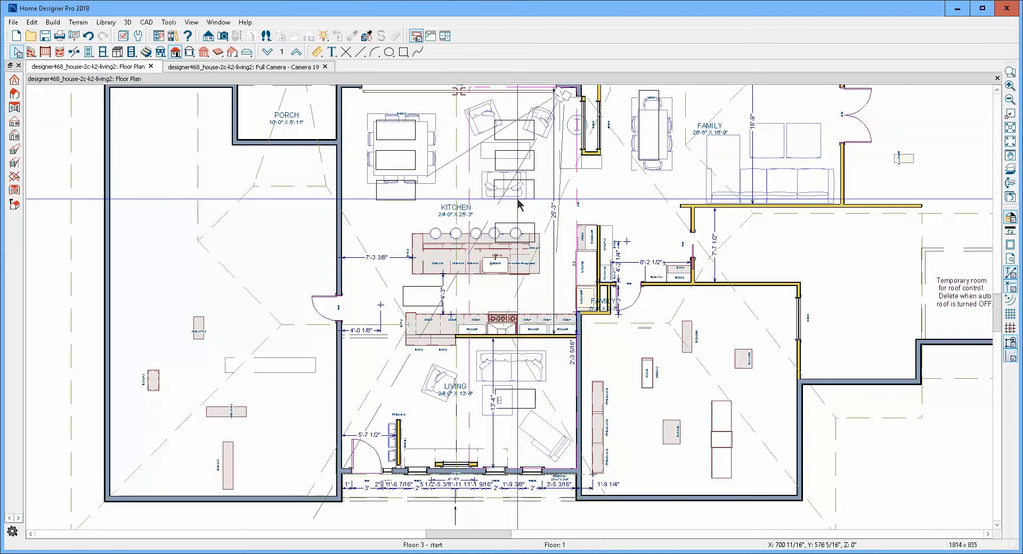
- Examine the new ceiling plane in the camera view and check the pitch of the existing roof plane by the skylights
key(ctrl+Tab)
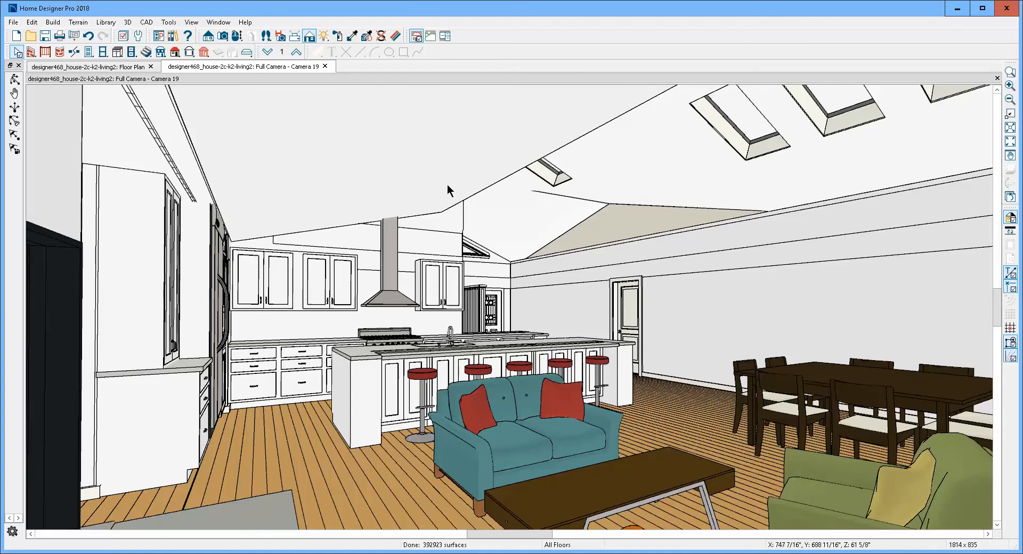
click(321, 174)
key(Escape)
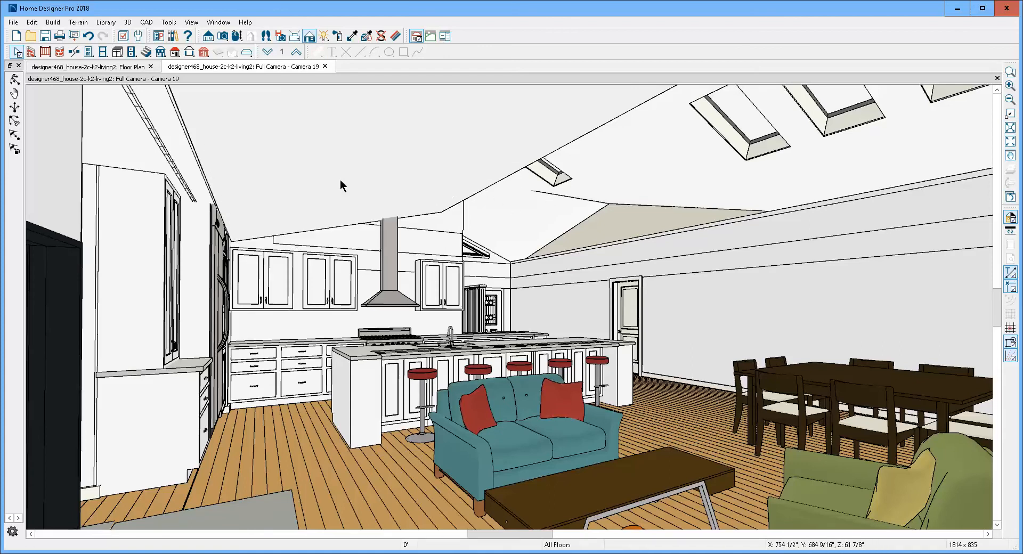
click(650, 177)
click(106, 208)
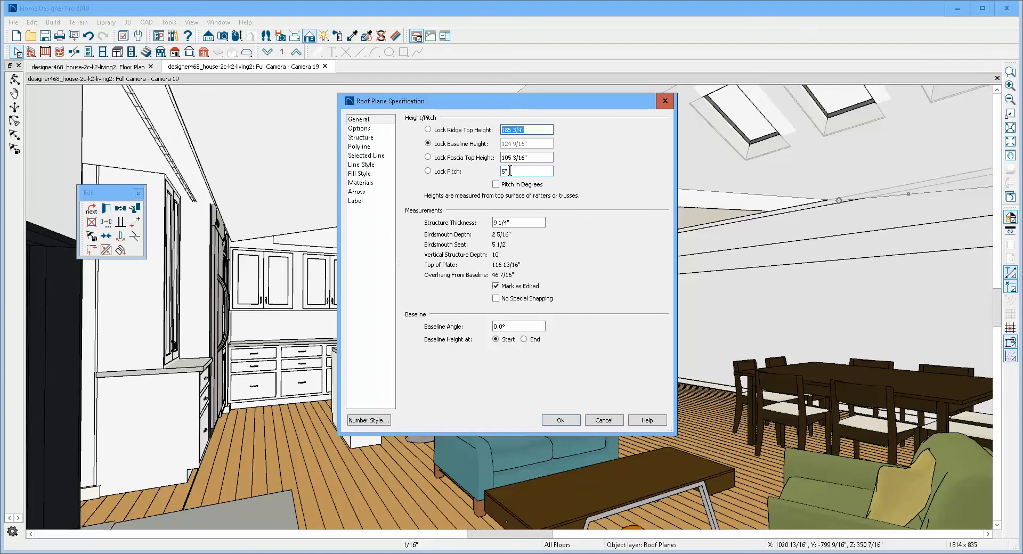
click(604, 419)
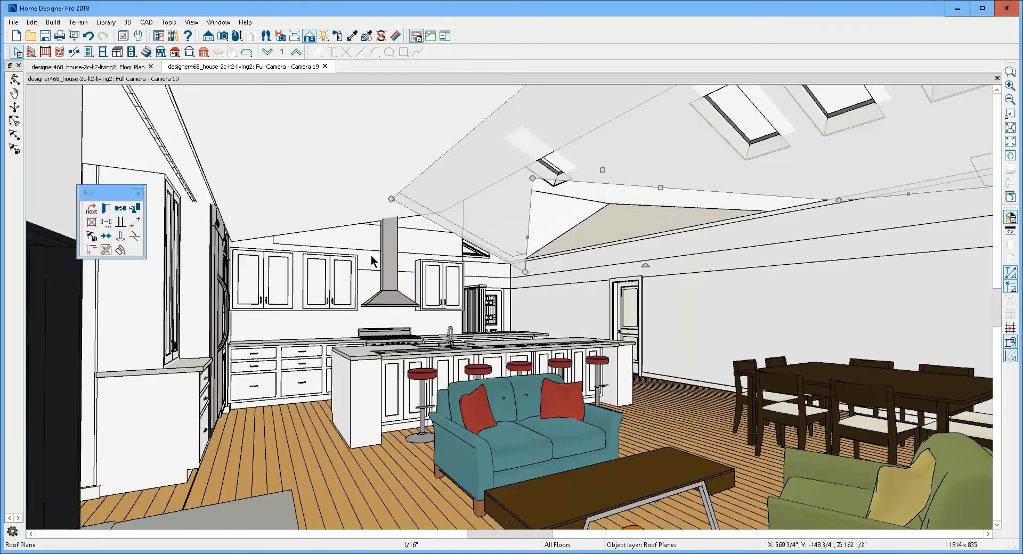
click(338, 203)
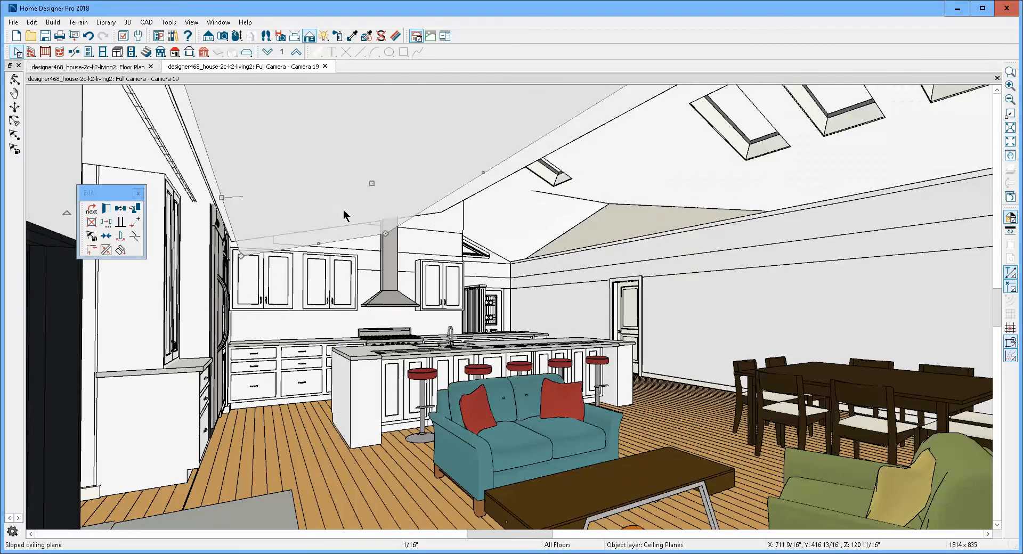
- Set the default roof pitch to 5 in 12 without building roof planes
double_click(176, 52)
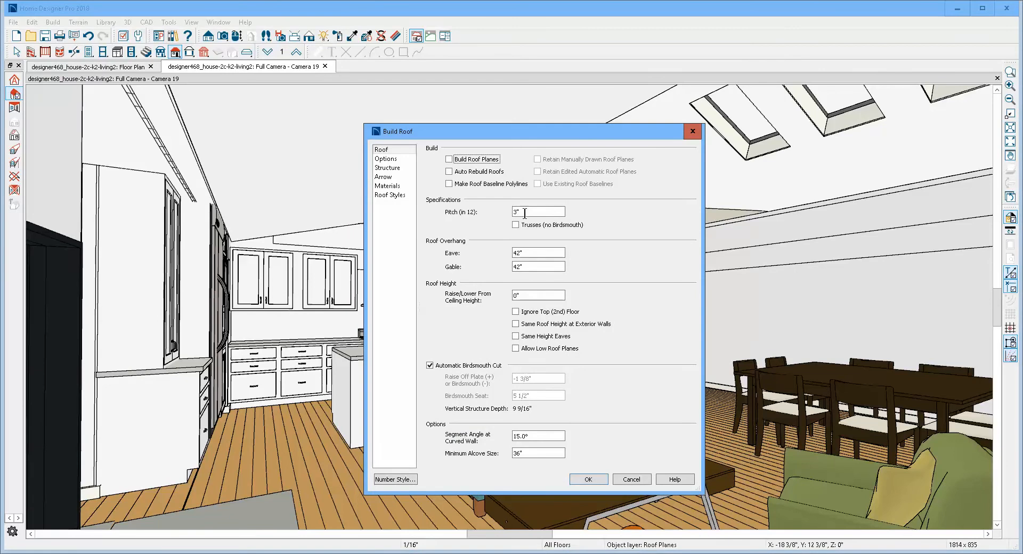
double_click(525, 212)
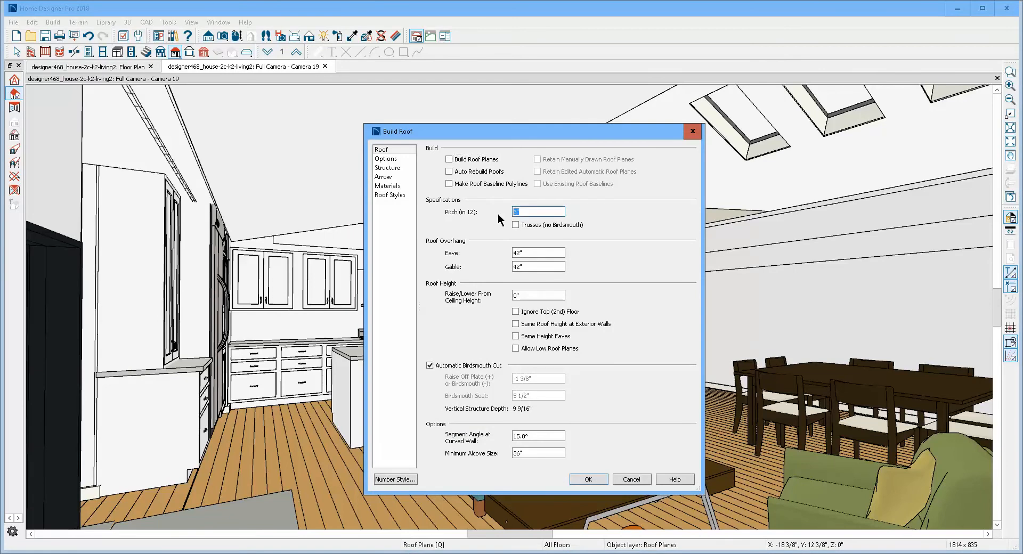
text(5)
click(588, 480)
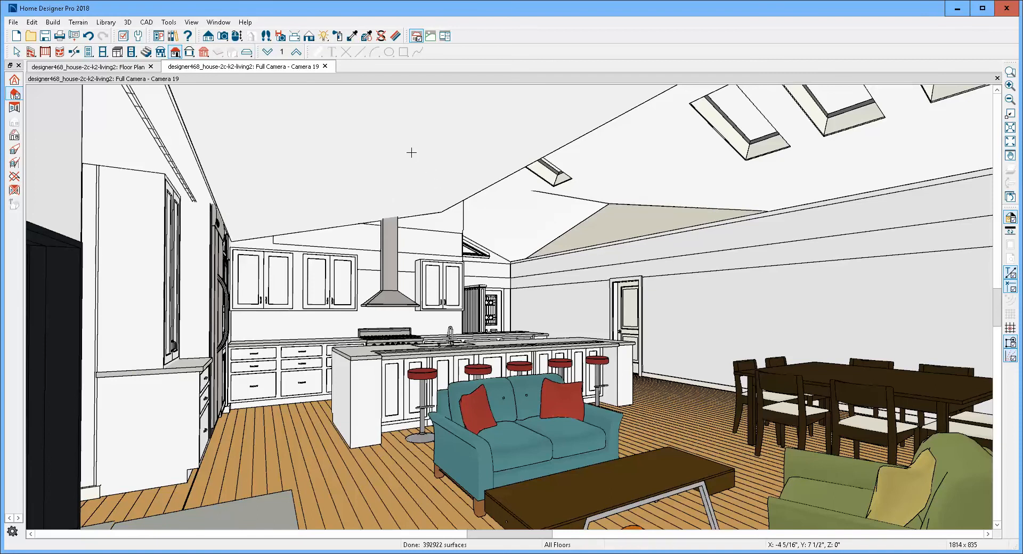
- Set the new sloped ceiling plane's pitch to 5 in 12
click(479, 183)
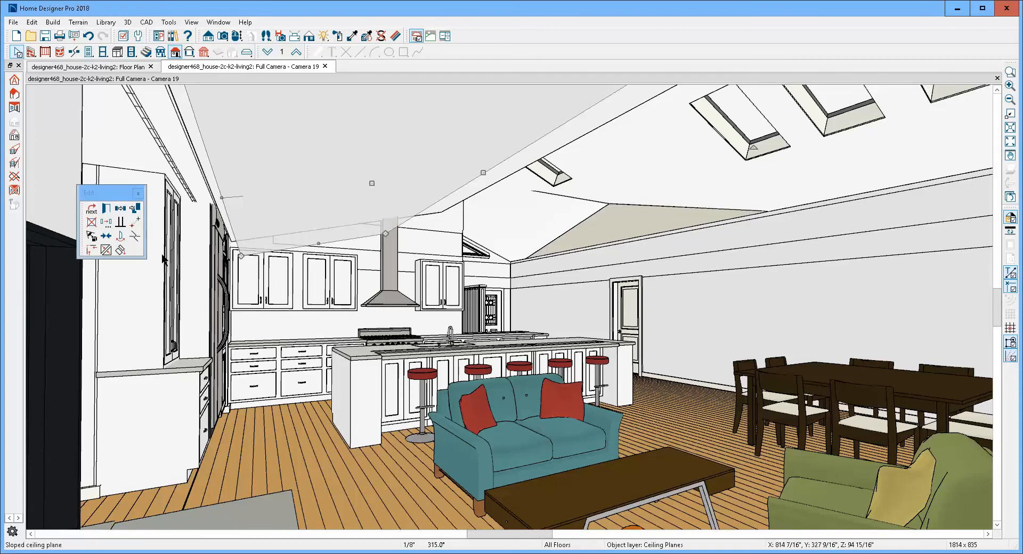
click(103, 210)
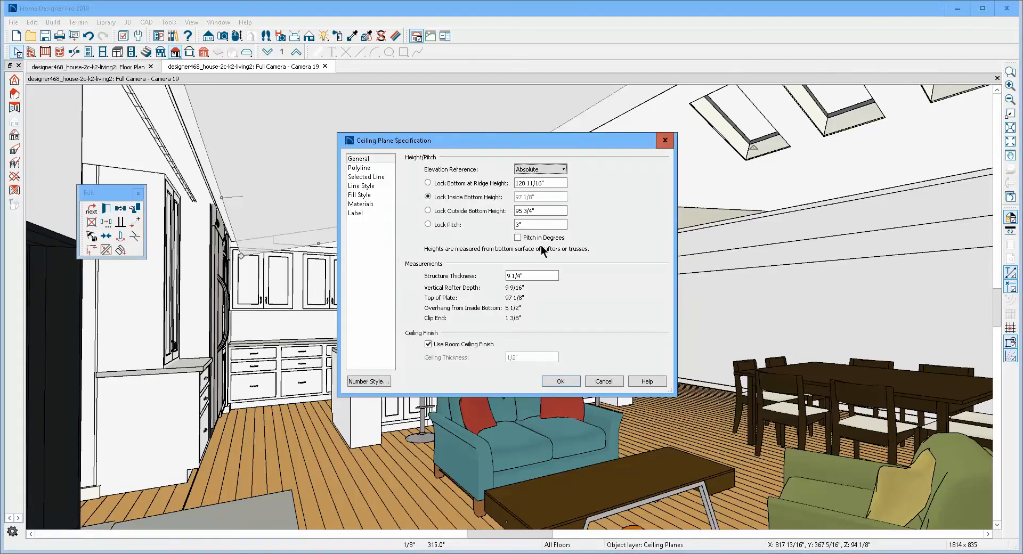
drag(533, 224, 400, 207)
text(5)
click(572, 382)
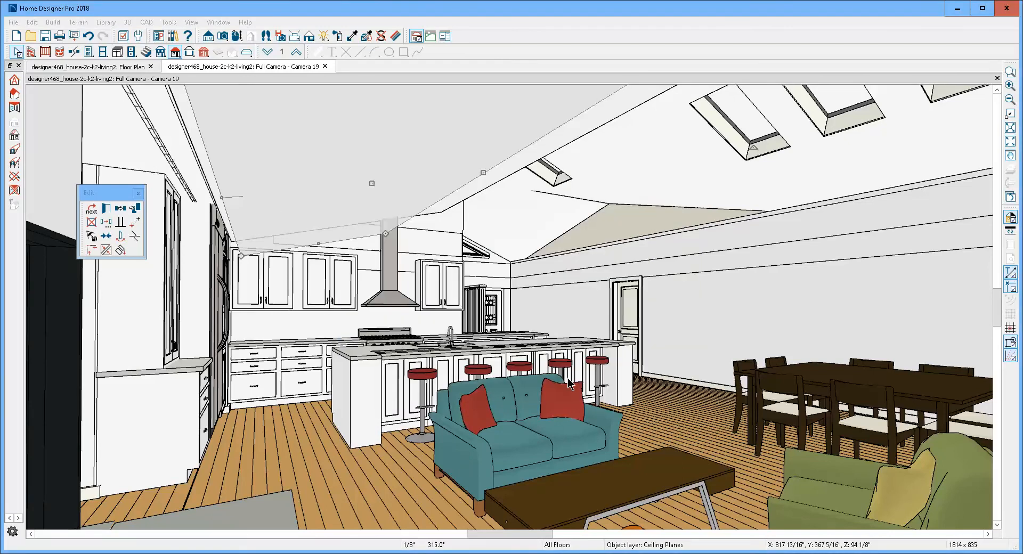
key(Escape)
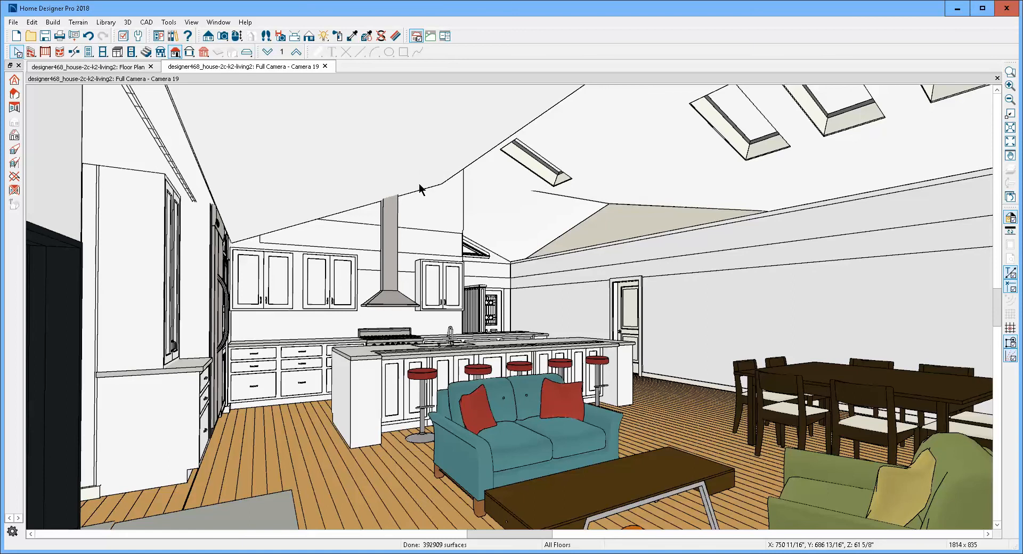
- Place a copy of the sloped ceiling plane on the floor plan over the large room on the porch side of the kitchen
key(ctrl+Tab)
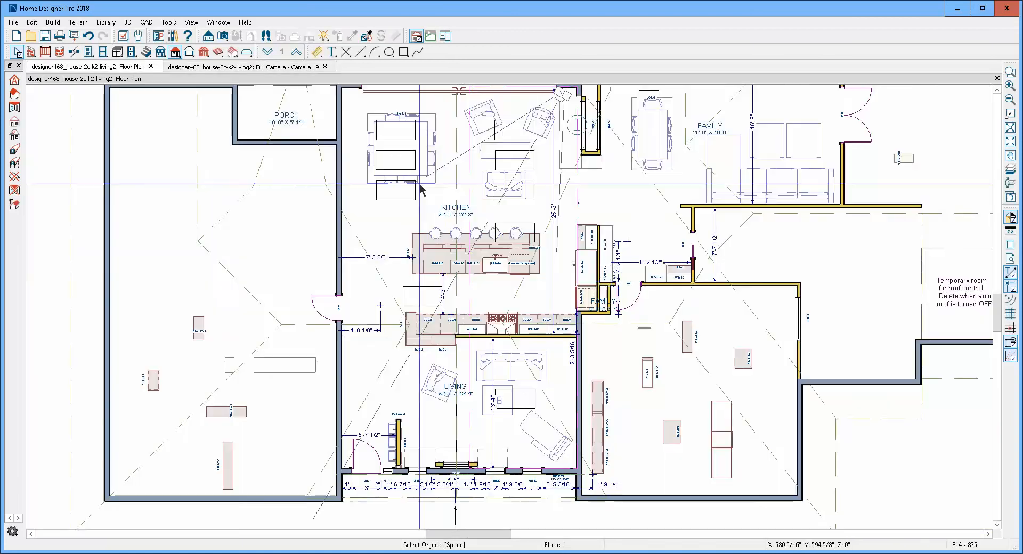
click(472, 378)
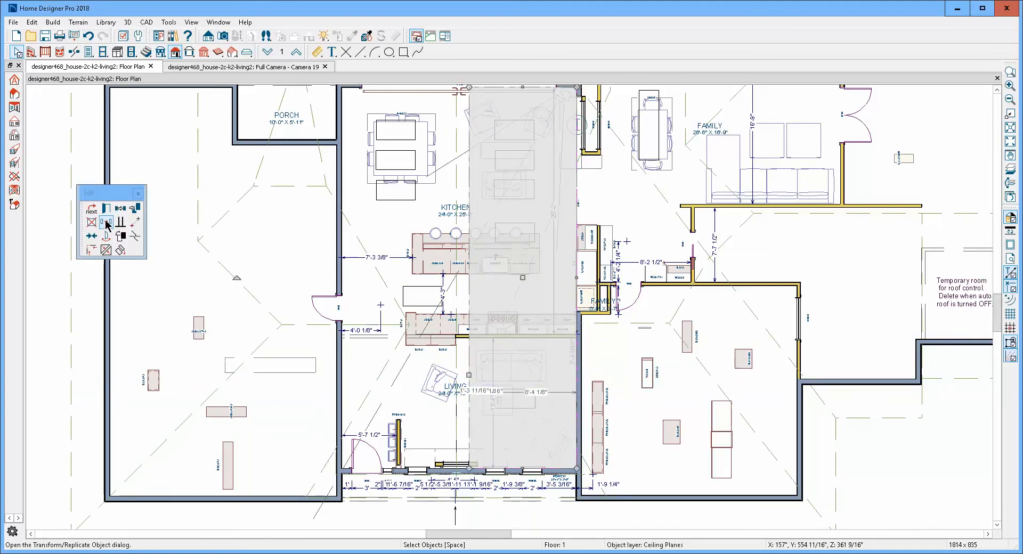
click(120, 208)
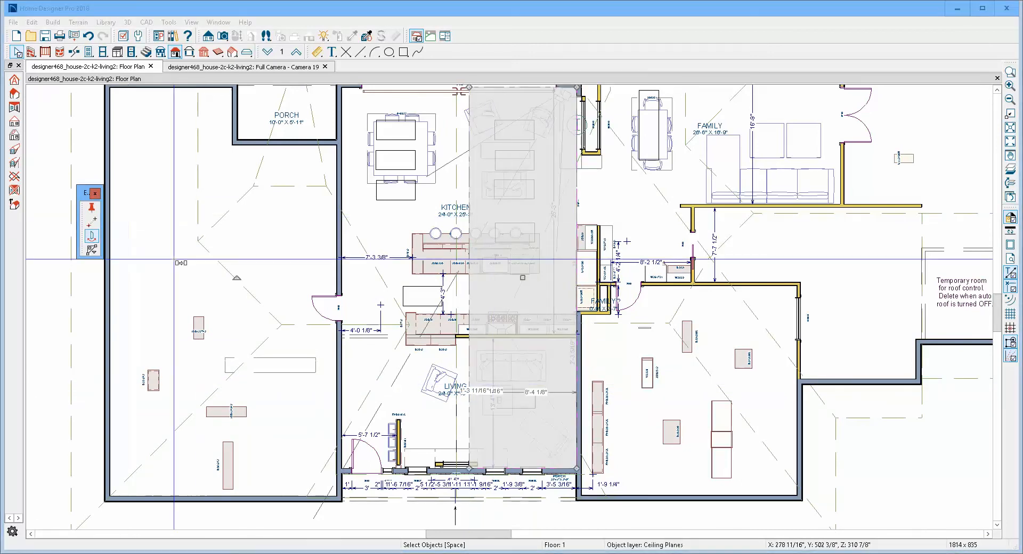
click(277, 277)
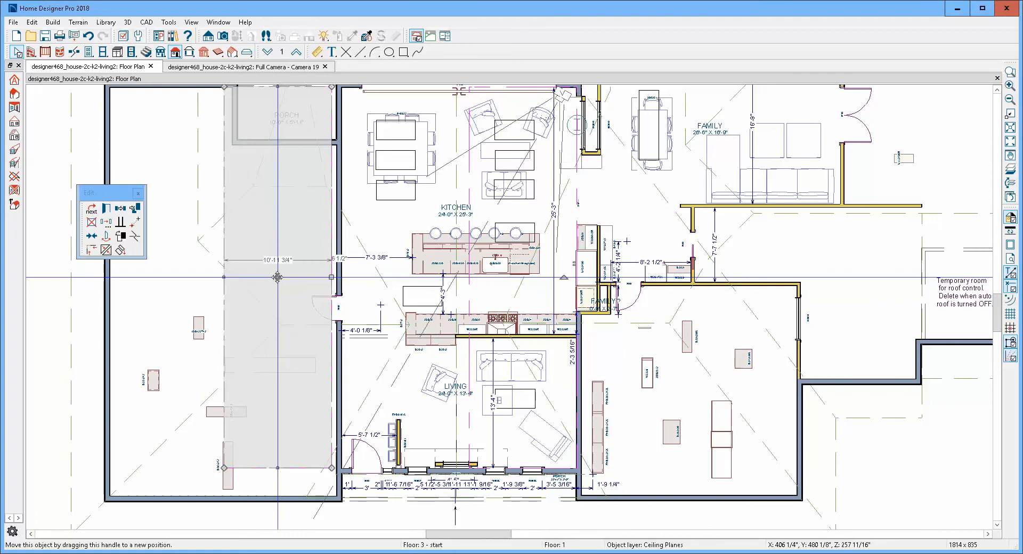
- Reflect the copied ceiling plane horizontally about its own centre
click(120, 235)
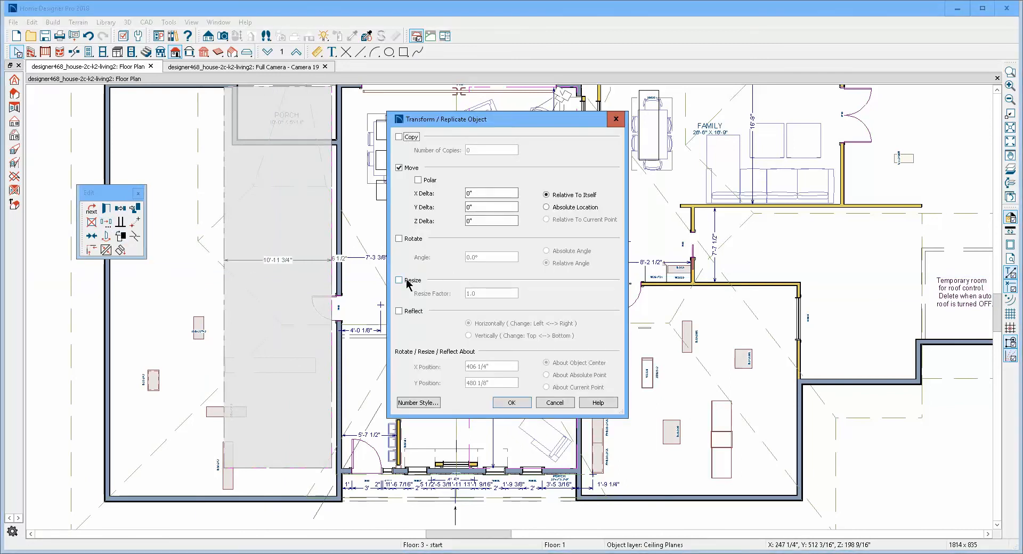
click(410, 312)
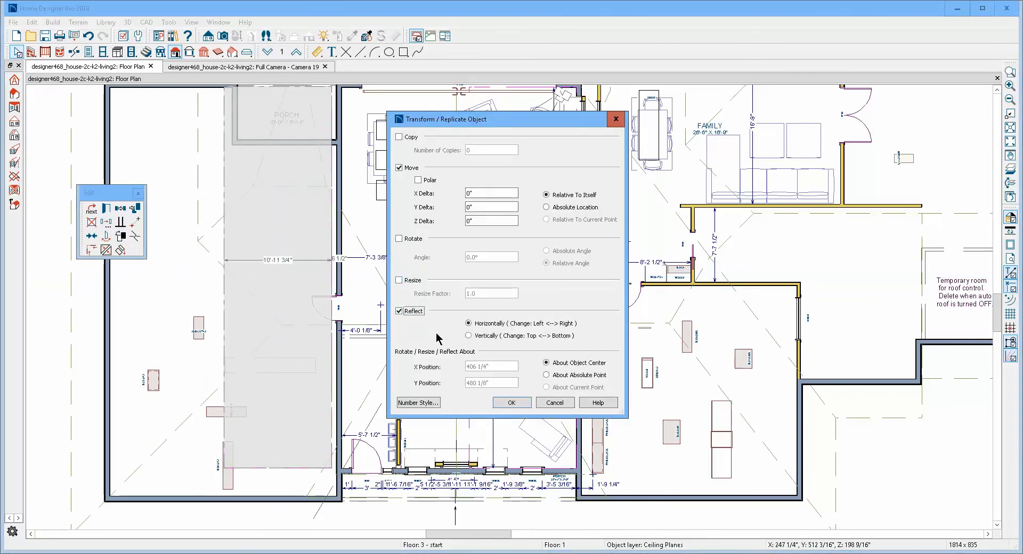
click(513, 404)
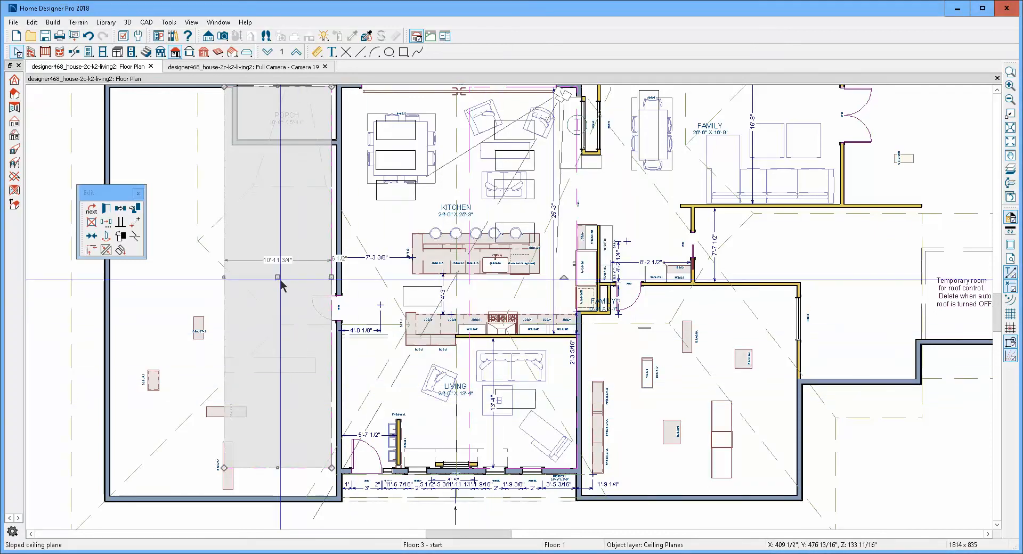
- Move the reflected ceiling plane over the kitchen and living room and align its outer edge point to point with the side wall's inner face
scroll(282, 287, up, 1)
drag(280, 286, 408, 288)
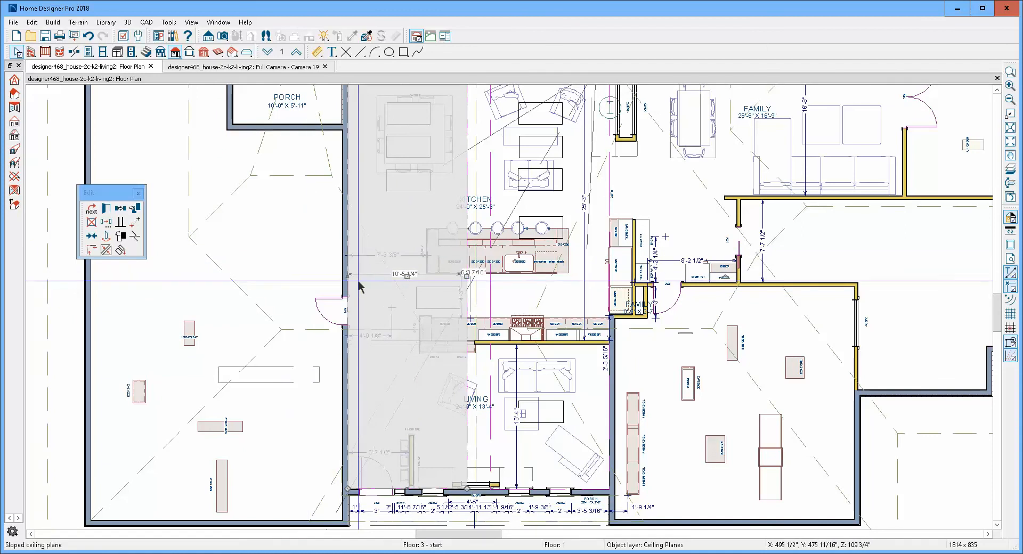
scroll(352, 282, up, 6)
scroll(424, 267, up, 6)
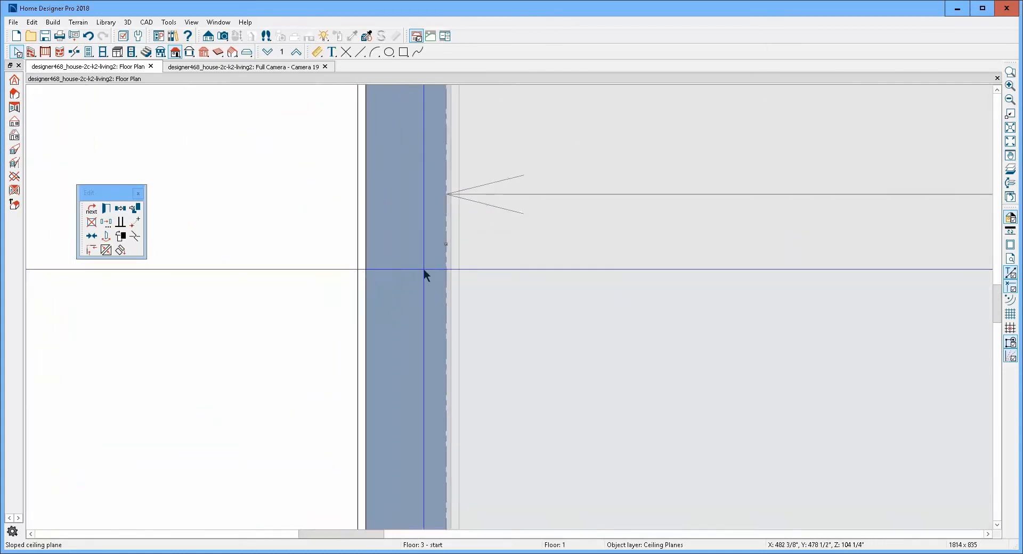
scroll(446, 238, up, 1)
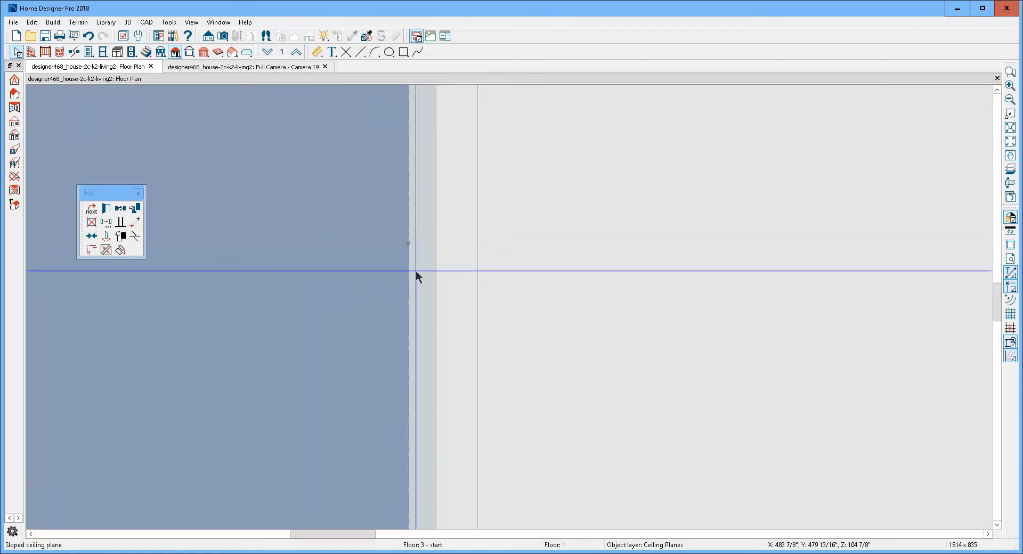
click(136, 222)
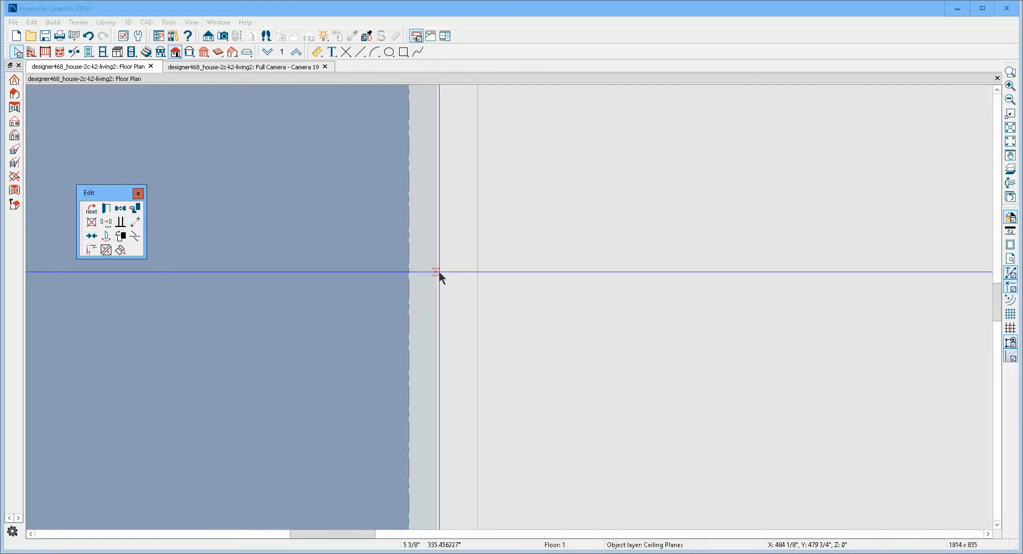
click(412, 257)
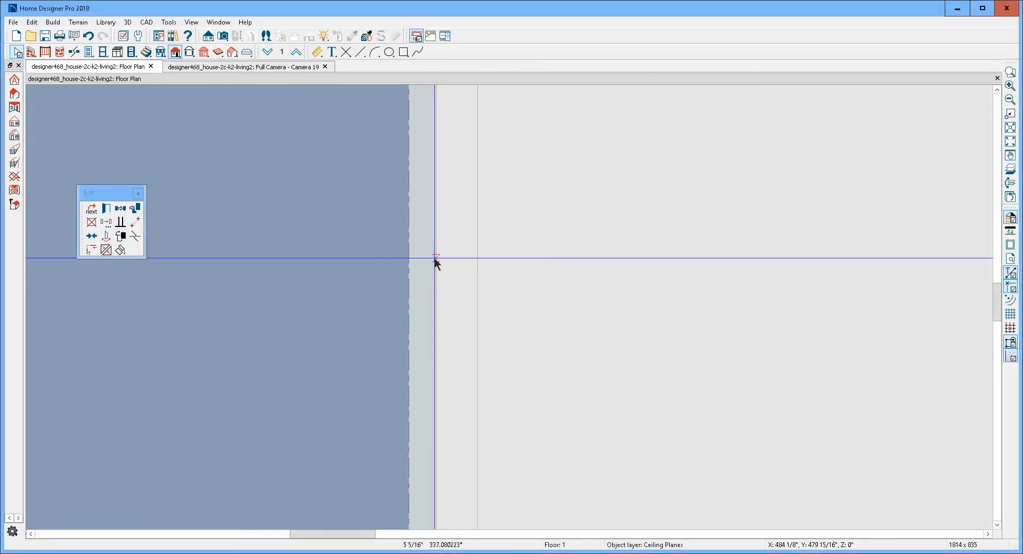
scroll(436, 262, down, 5)
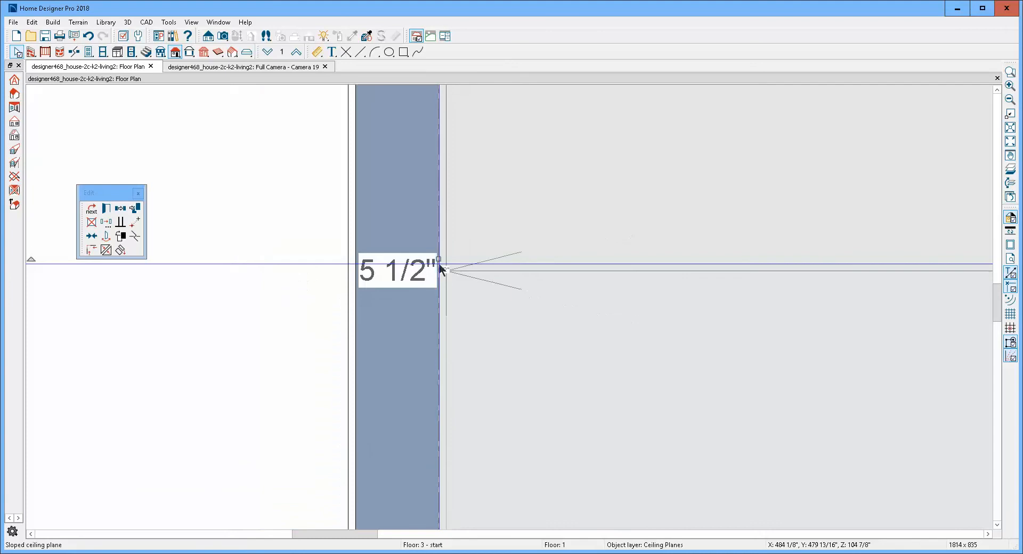
scroll(440, 267, down, 4)
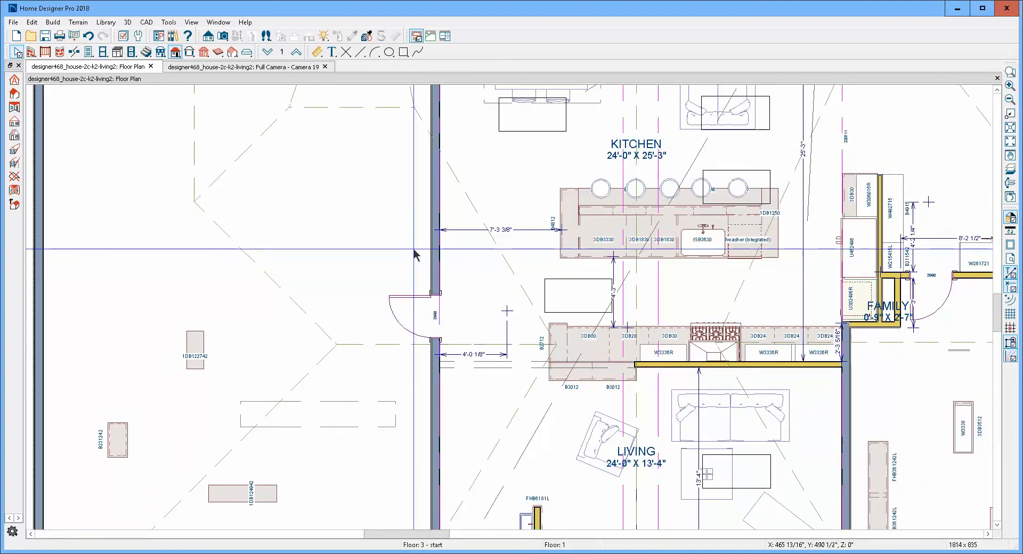
- Join the two sloped ceiling planes along their facing edges at the ridge and check the ceiling in the camera view
key(ctrl+Tab)
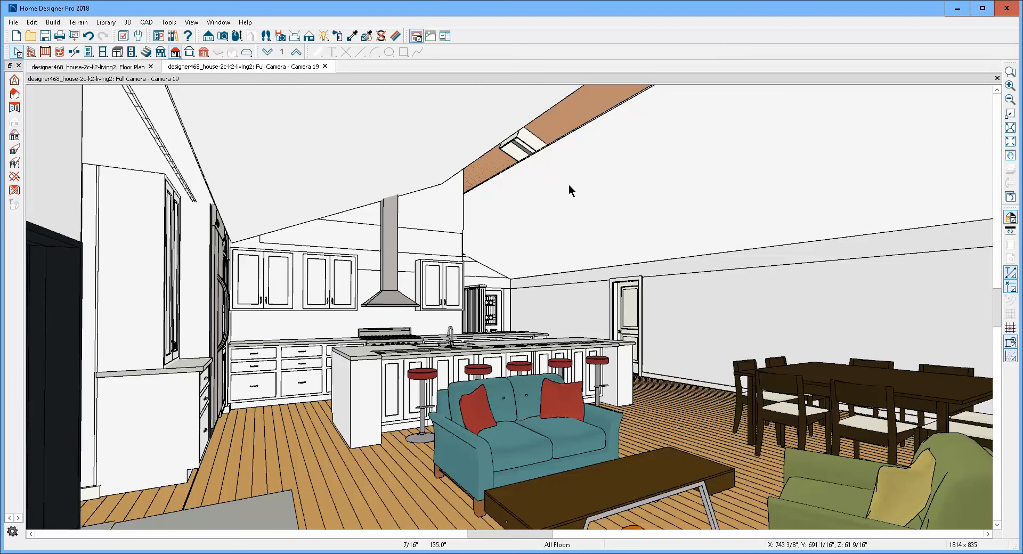
key(ctrl+Tab)
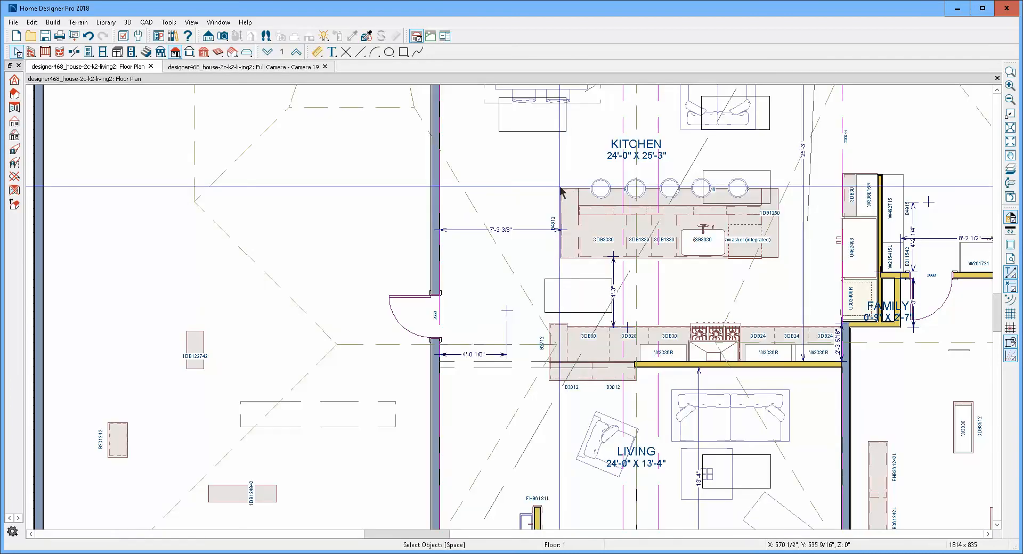
click(626, 312)
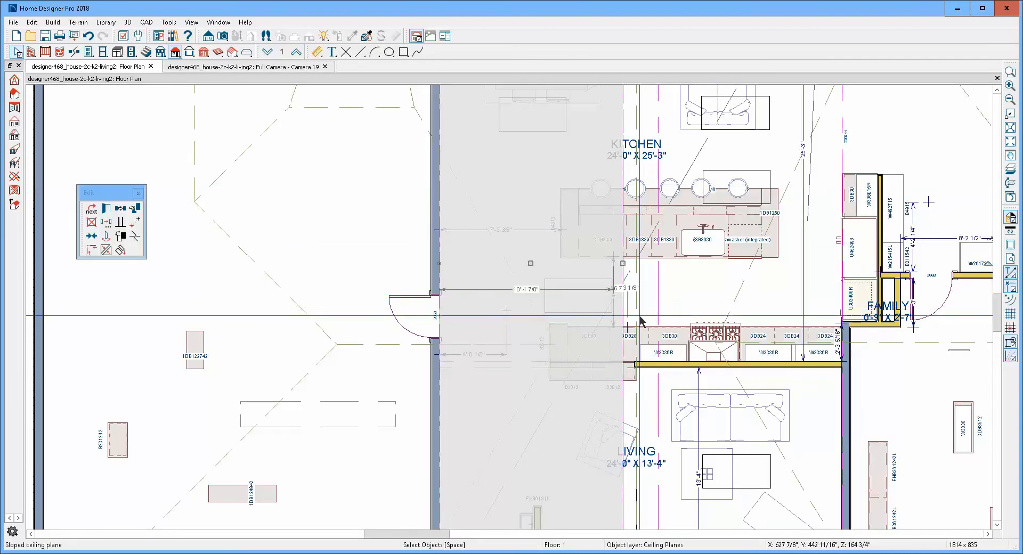
click(104, 248)
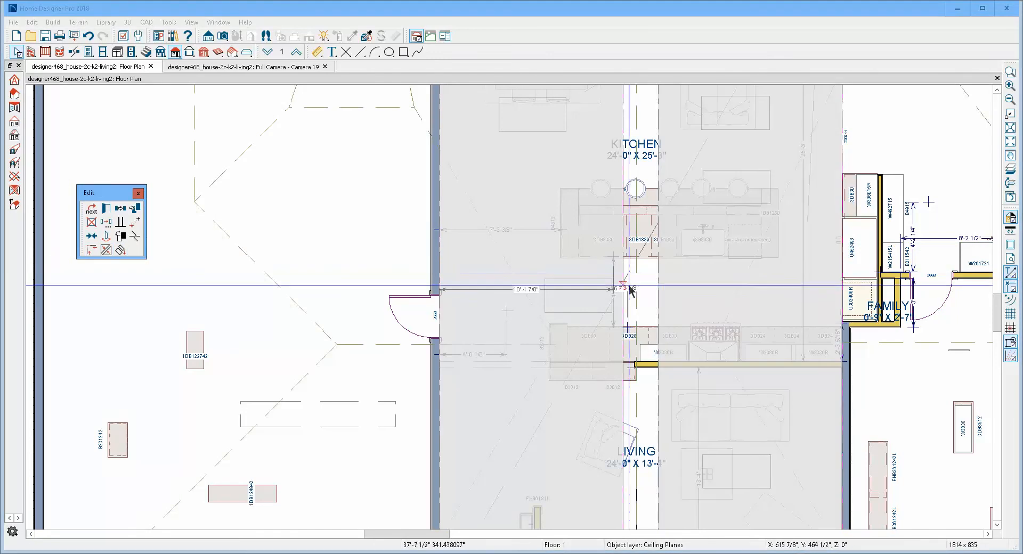
click(658, 296)
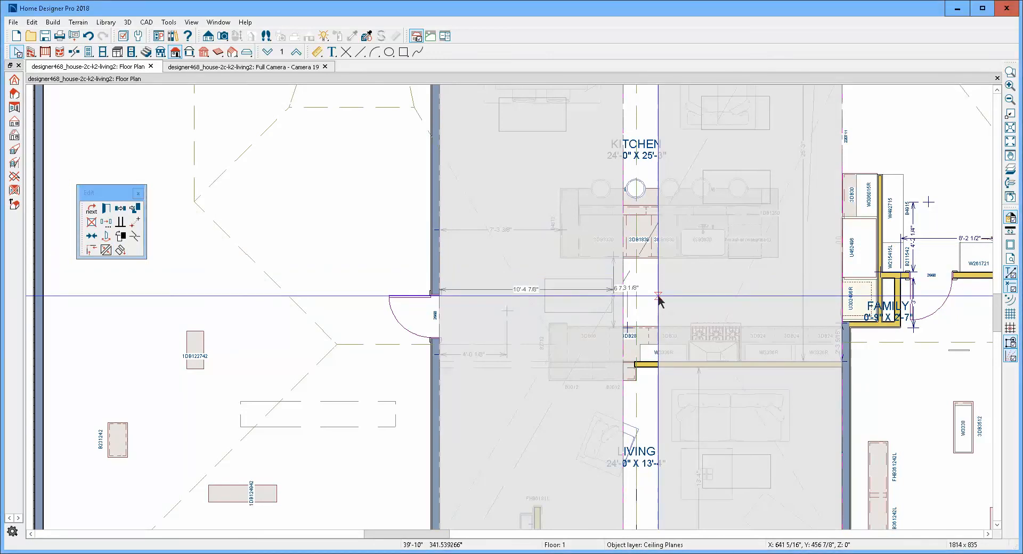
key(Escape)
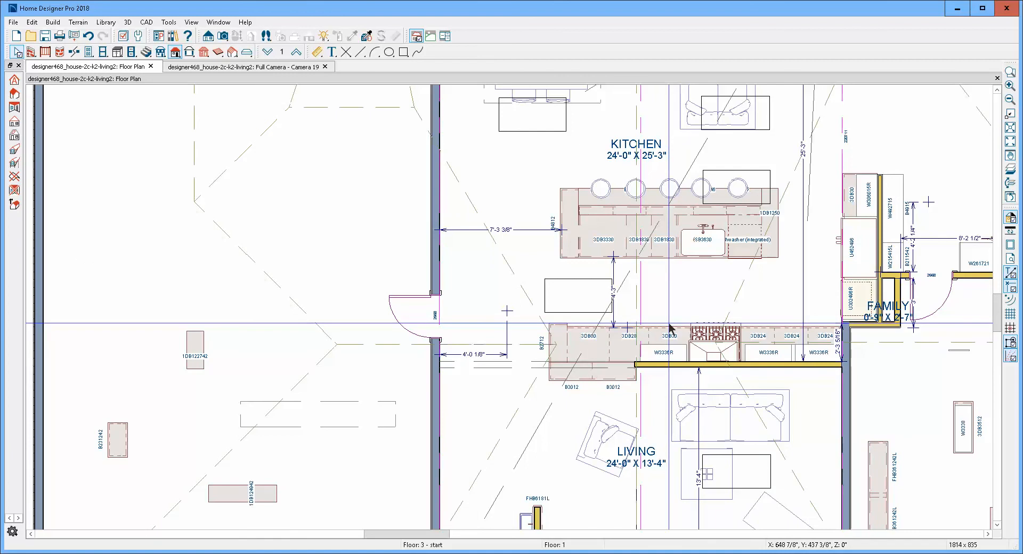
key(ctrl+Tab)
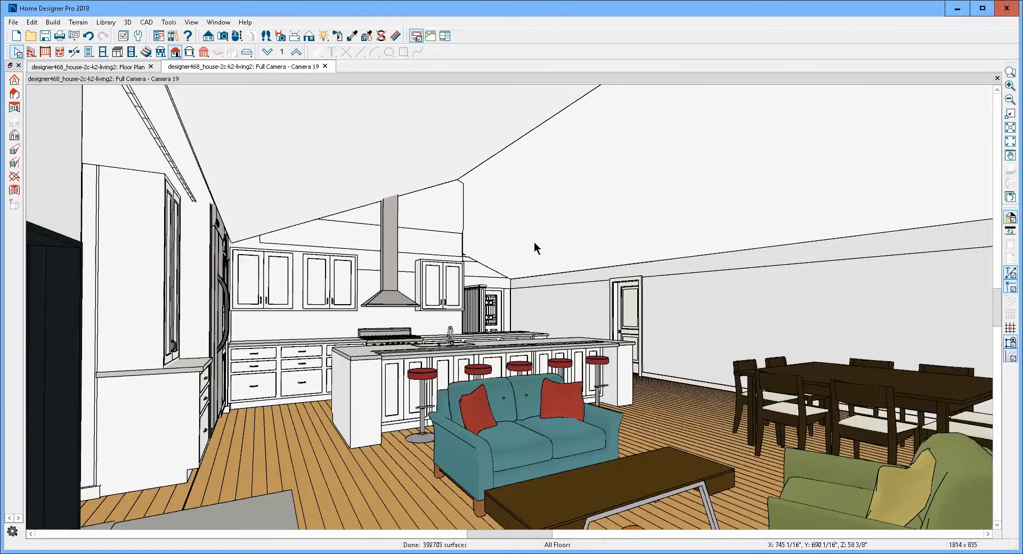
key(ctrl+Tab)
- Move the skylight between the island and the range counter about 6 3/8" toward the island and check the camera view
click(560, 282)
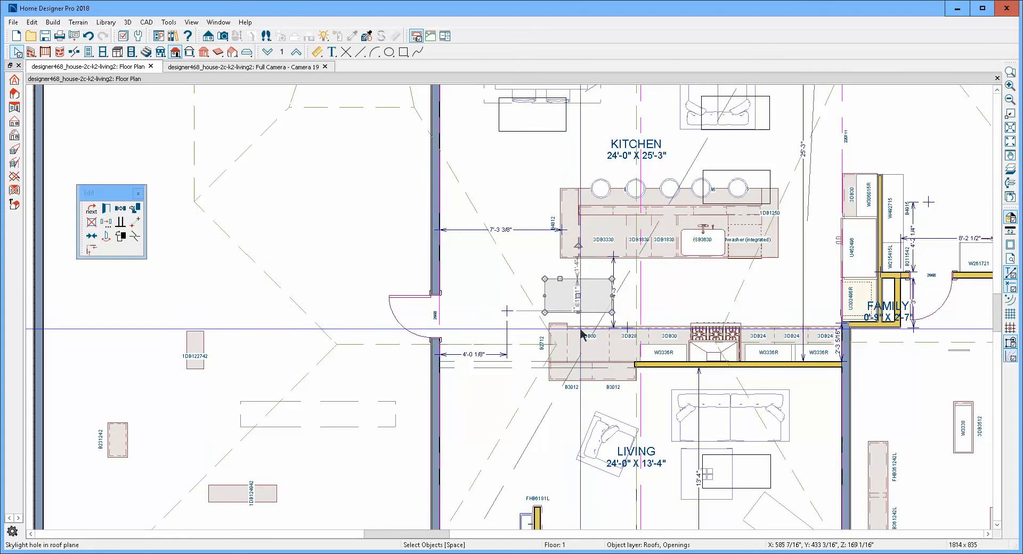
key(Escape)
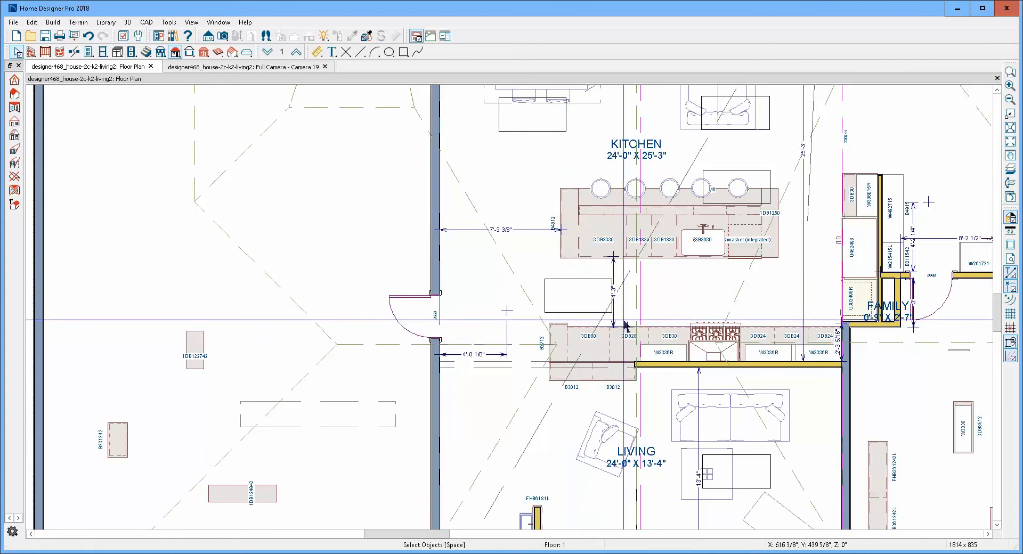
click(573, 284)
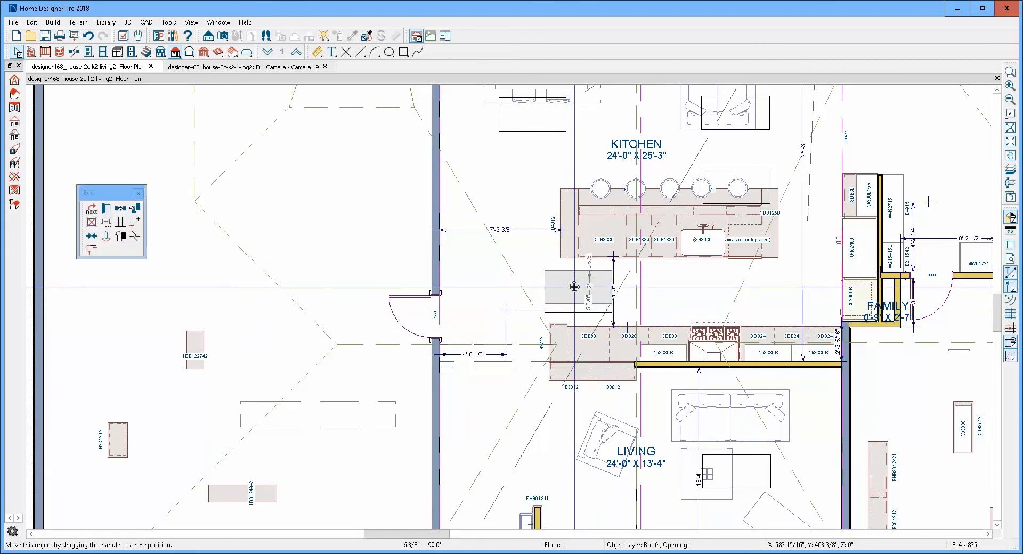
key(Escape)
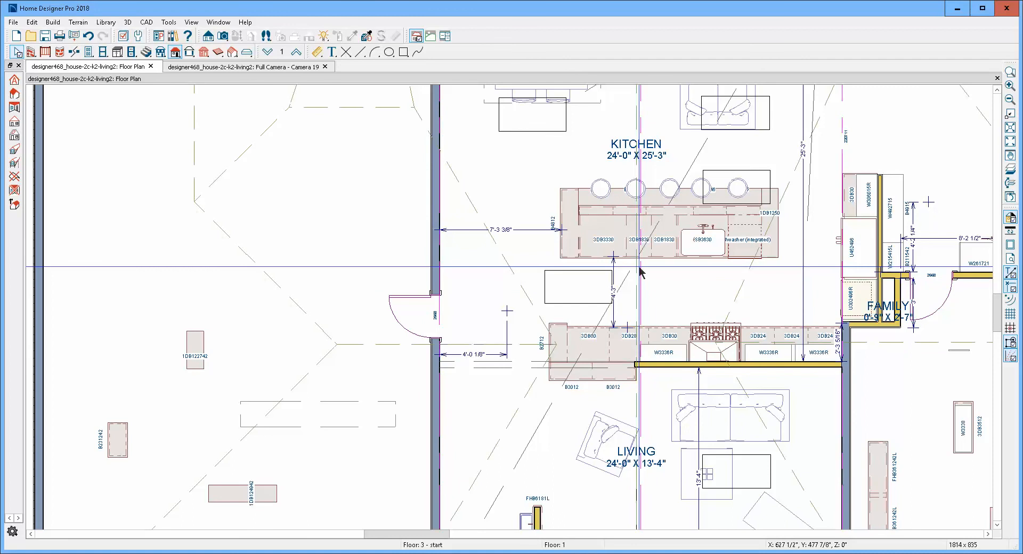
key(ctrl+Tab)
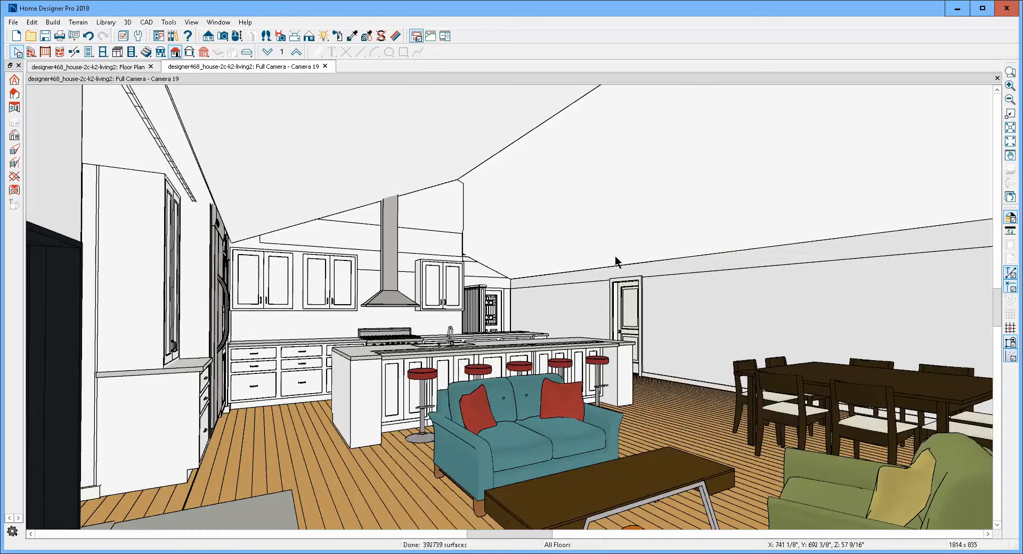
key(ctrl+Tab)
- Review the general, polyline and selected-line settings of the skylight below the dining table, and examine the ceiling in the camera view
scroll(557, 288, down, 2)
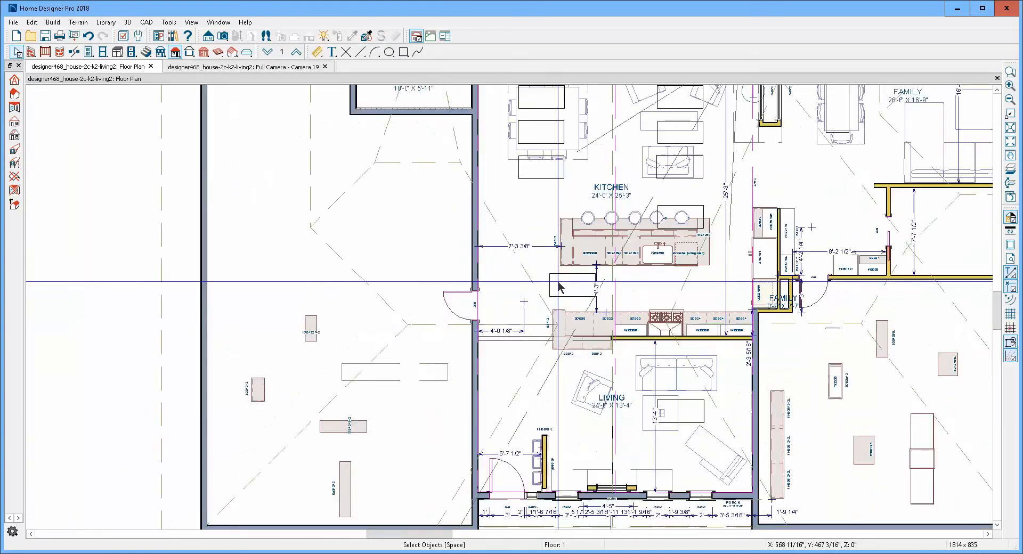
scroll(551, 287, down, 1)
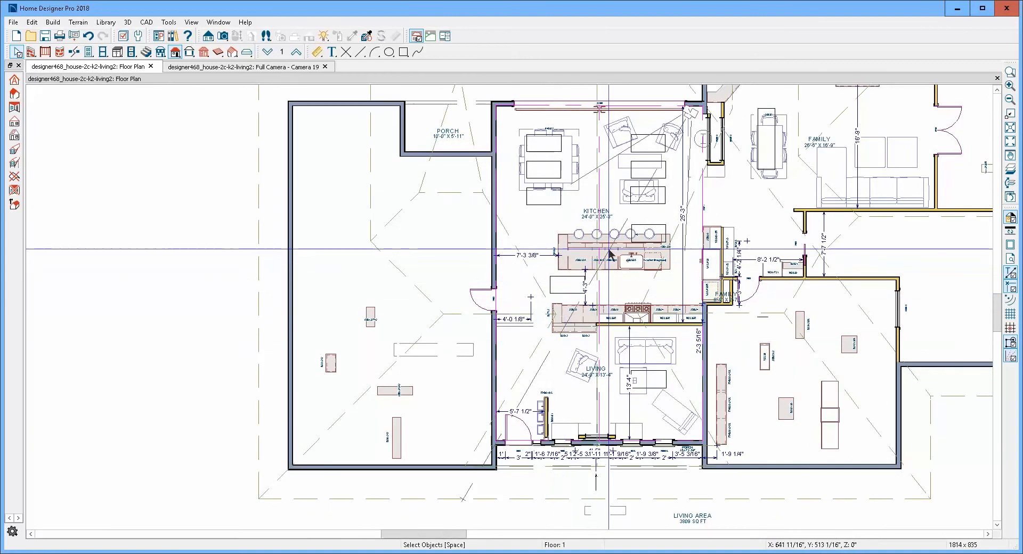
click(550, 203)
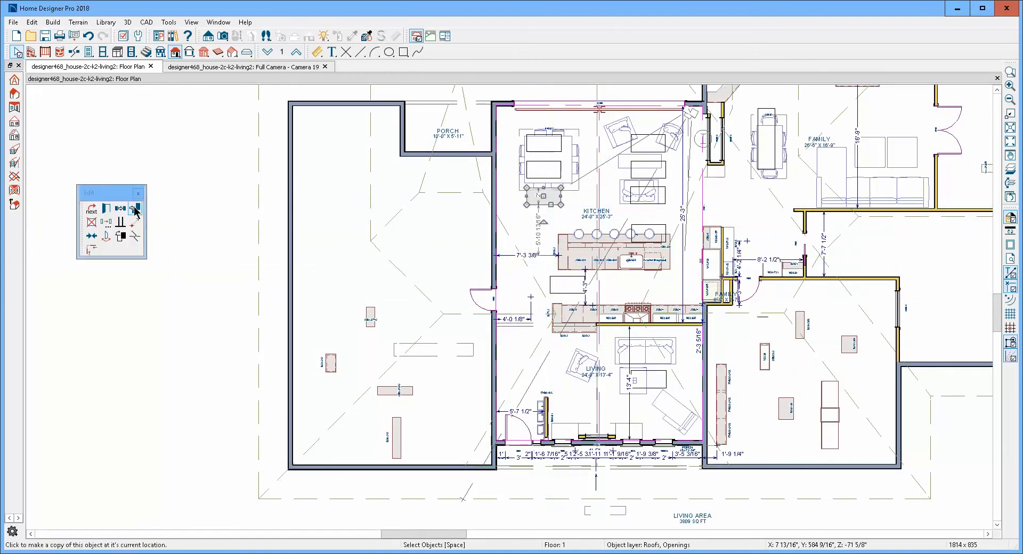
click(109, 211)
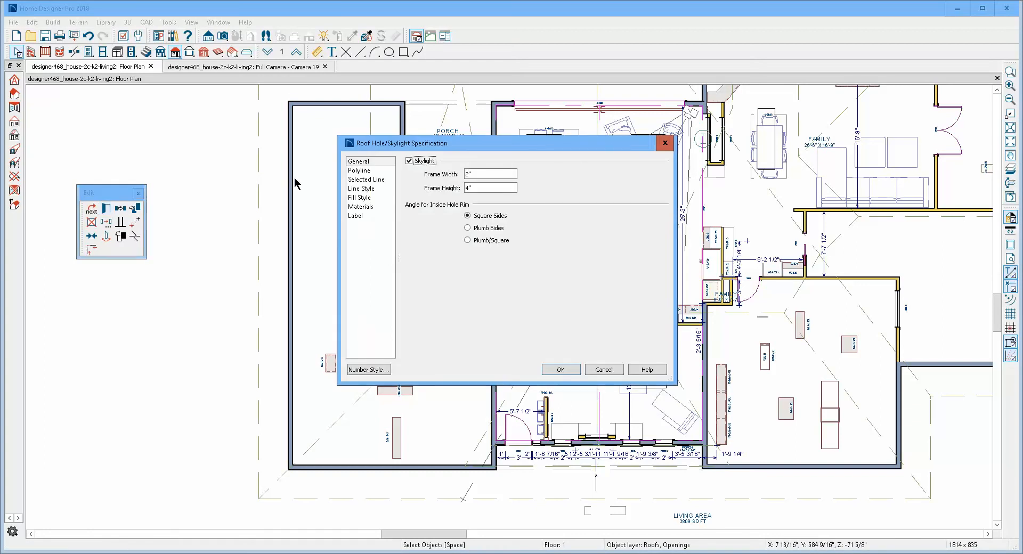
click(376, 171)
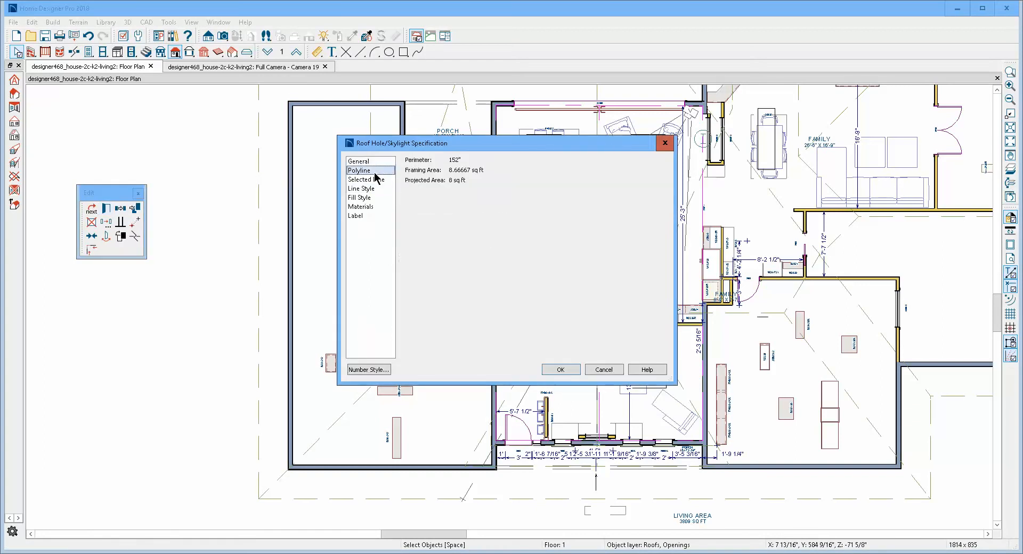
click(381, 182)
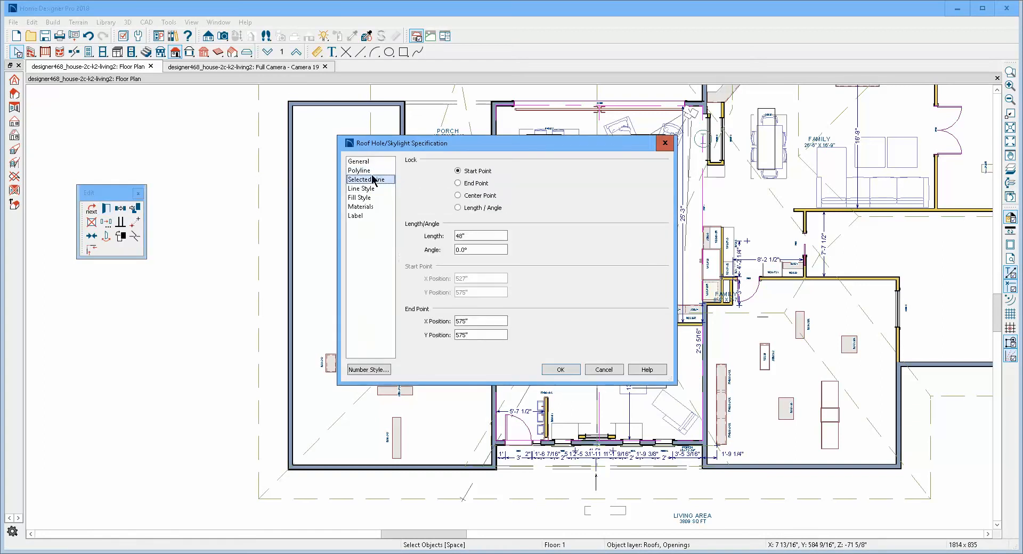
click(365, 161)
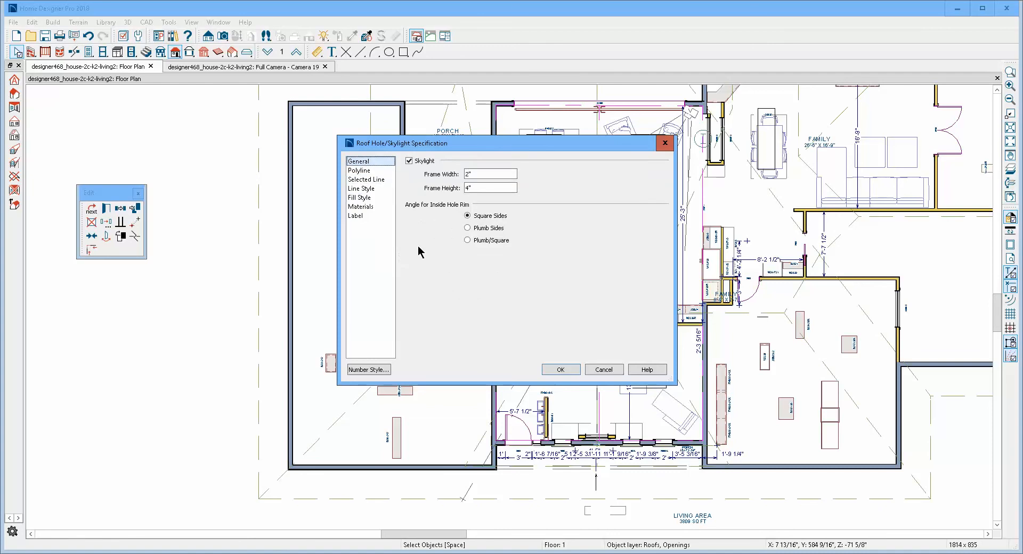
click(561, 370)
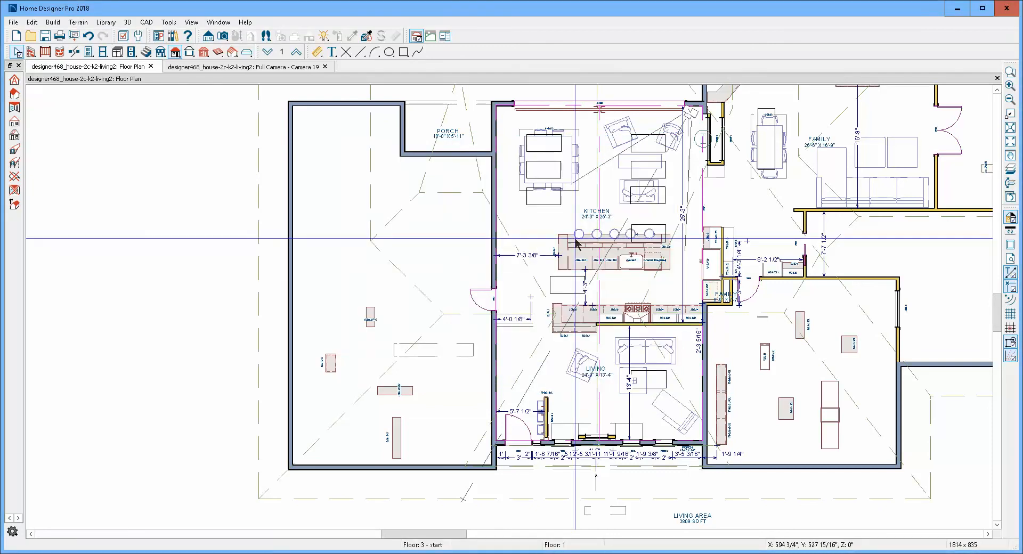
key(ctrl+Tab)
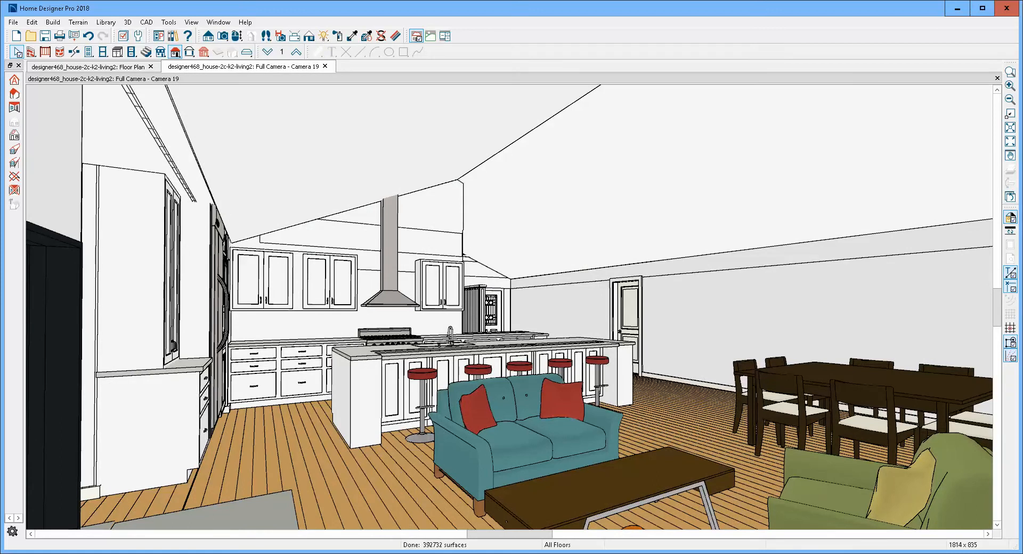
key(ctrl+Tab)
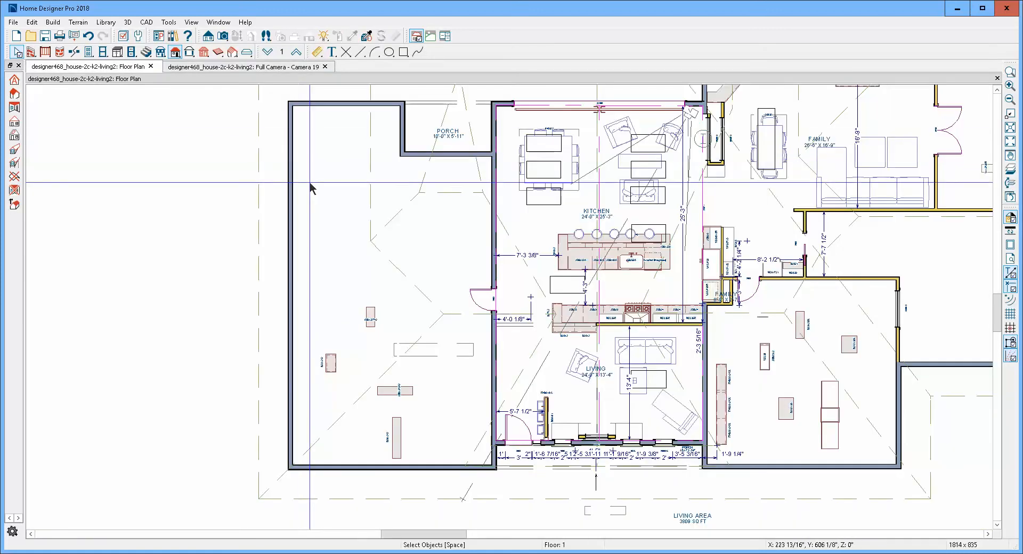
click(175, 52)
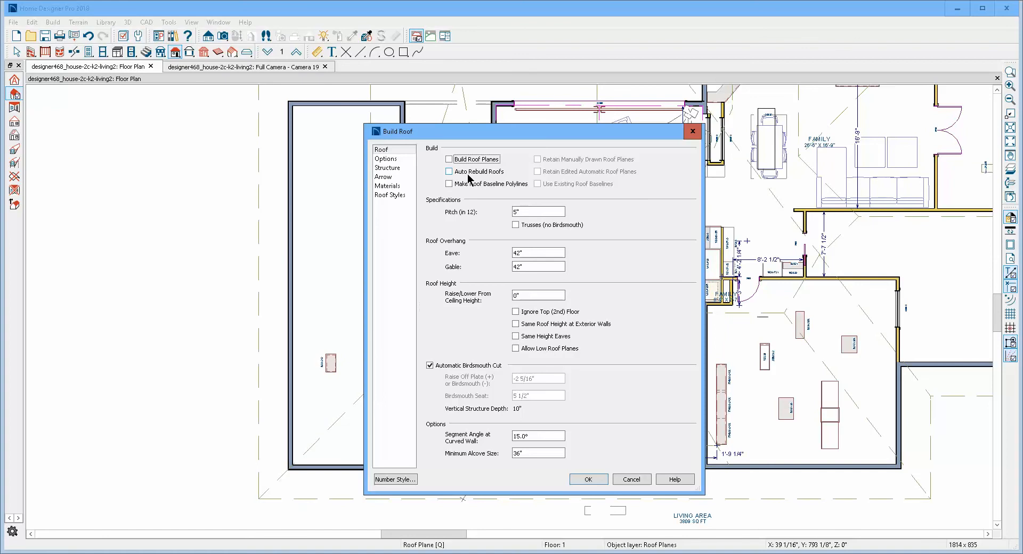
click(462, 185)
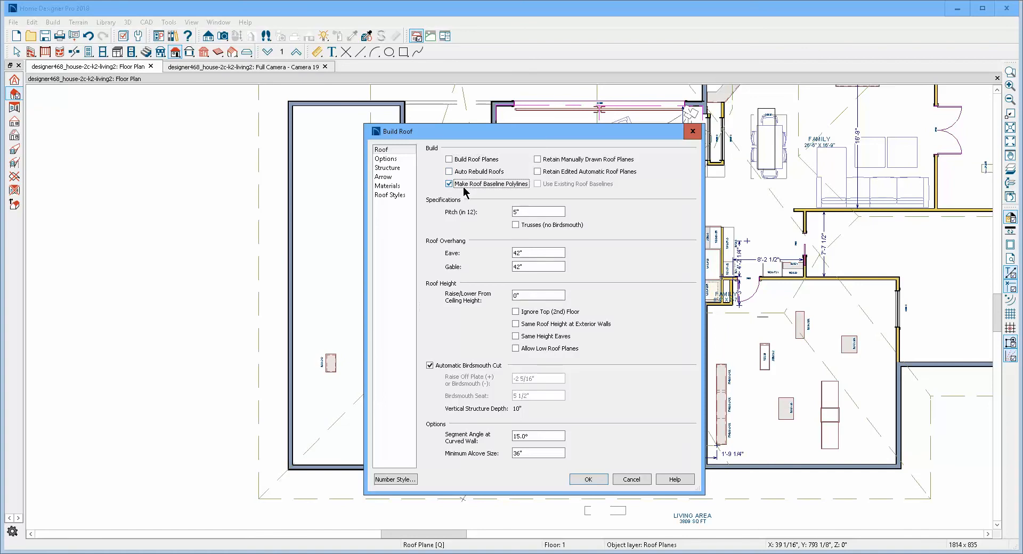
click(462, 185)
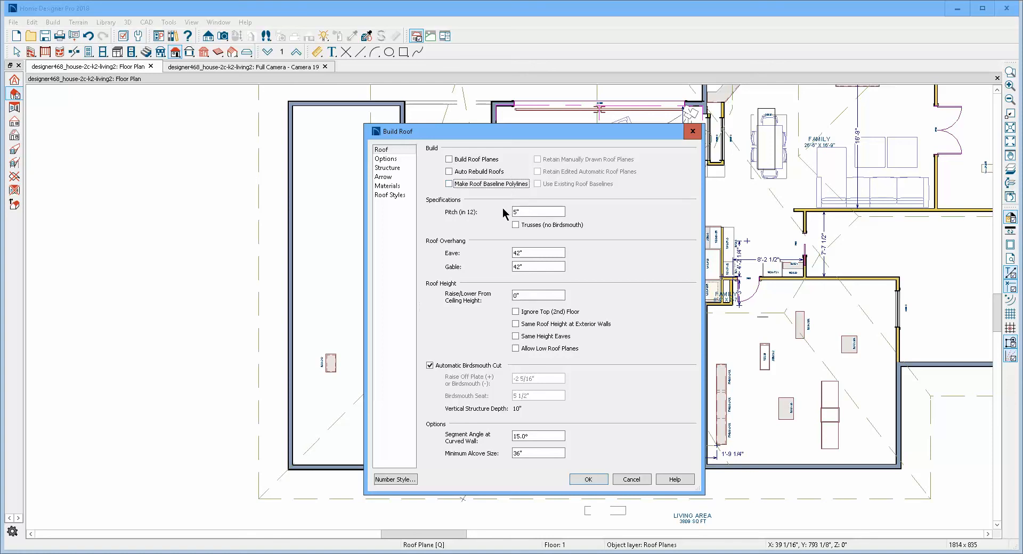
click(632, 479)
click(52, 22)
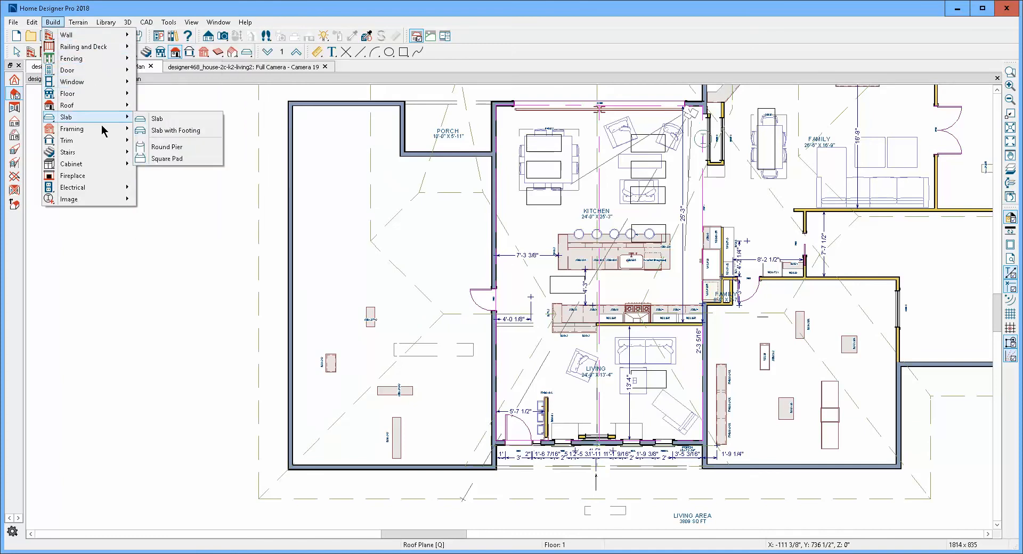
click(78, 22)
mouse_move(53, 22)
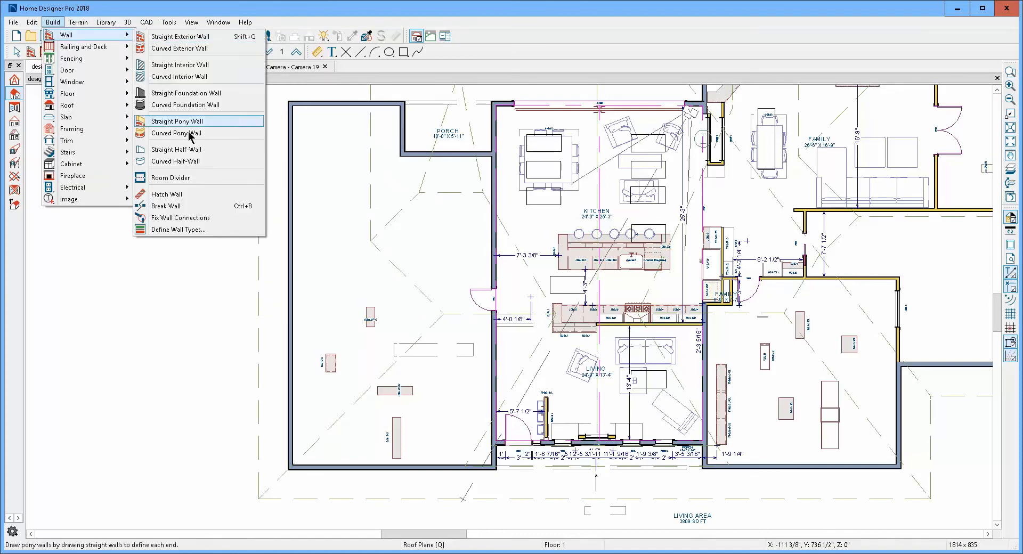
click(205, 105)
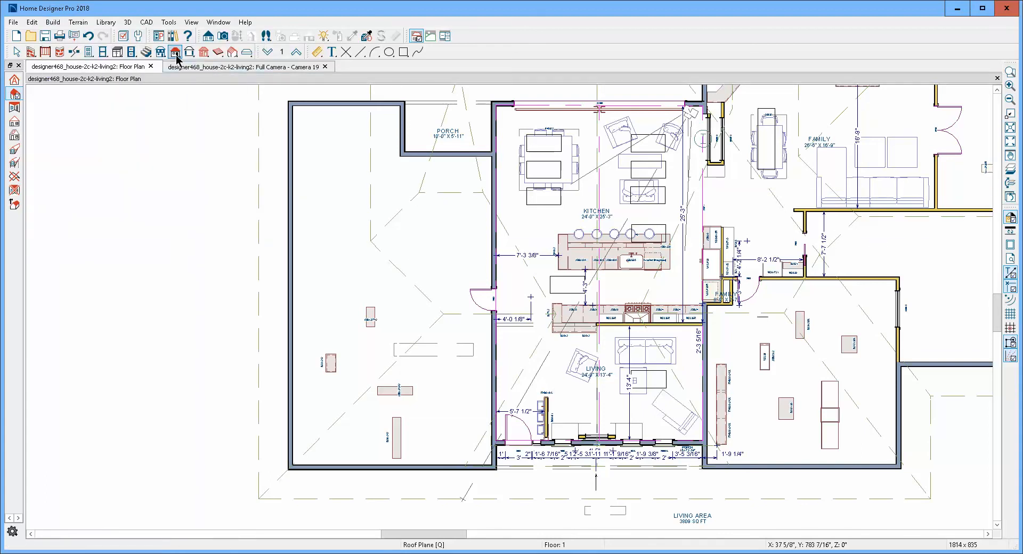
- Review the Build Roof settings and the 3D view default options without changing them
click(176, 52)
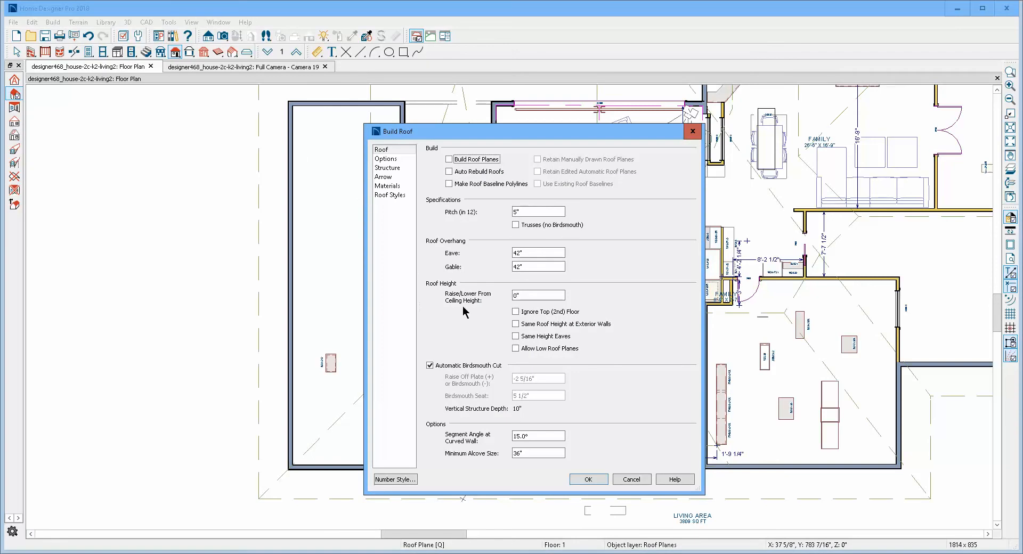
click(632, 479)
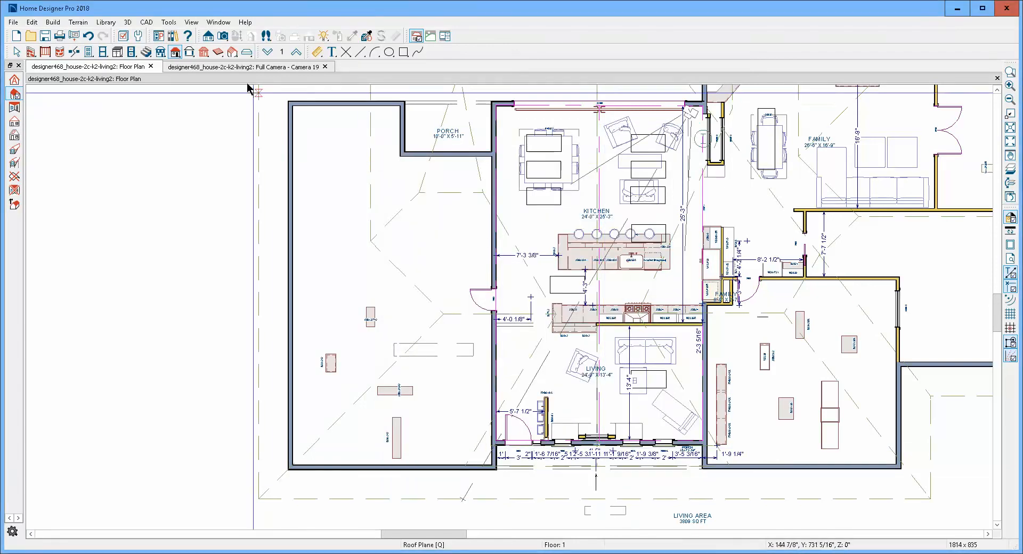
click(127, 22)
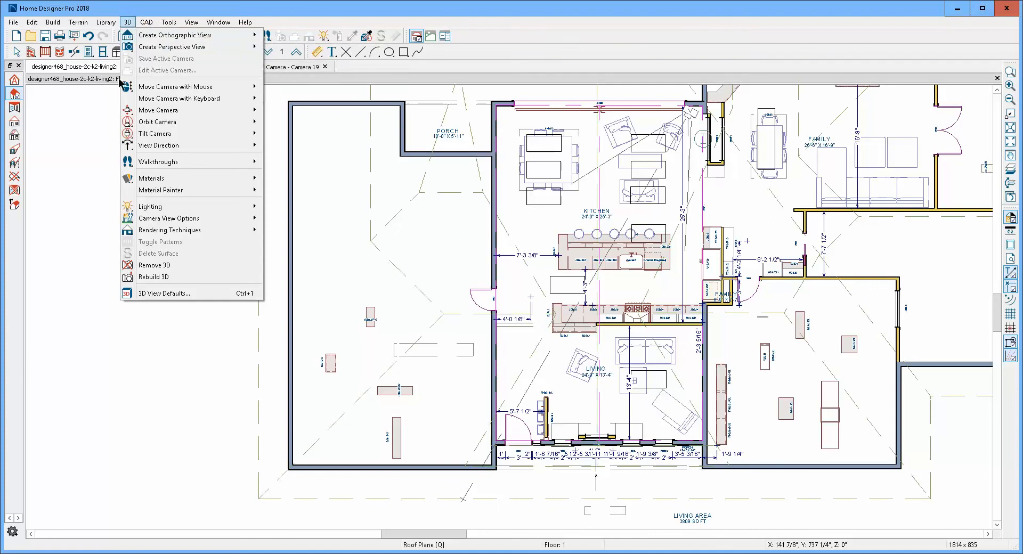
click(158, 294)
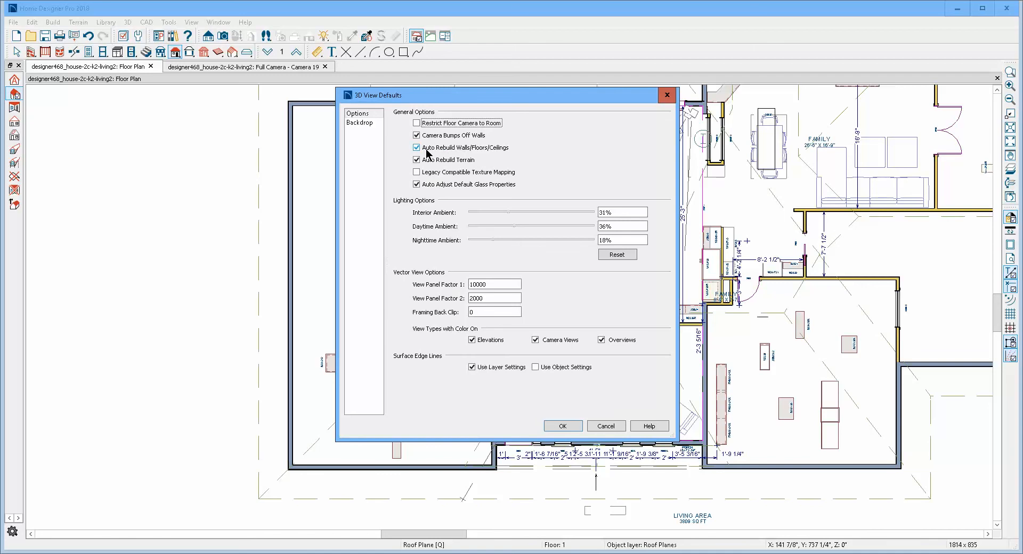
click(562, 426)
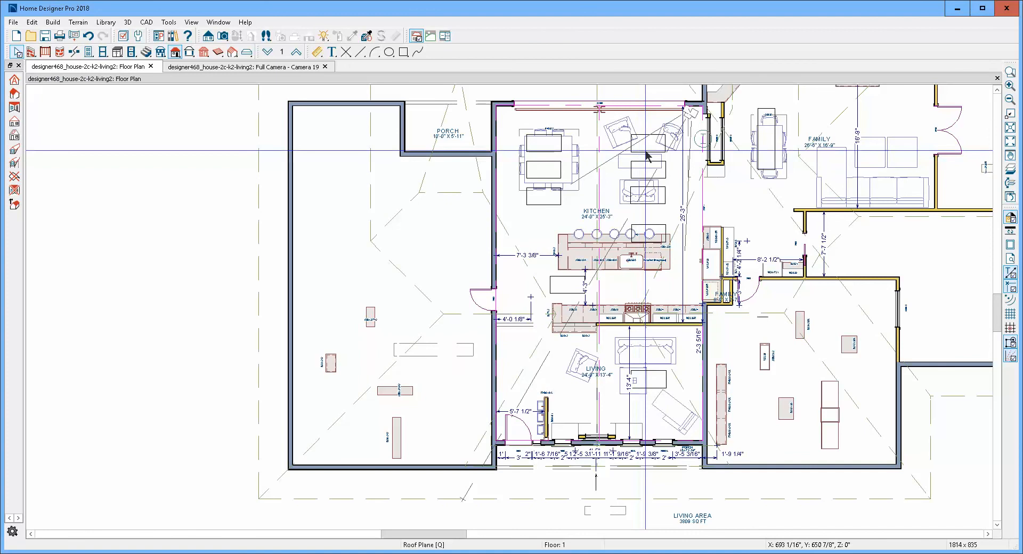
- Hide the "Furniture, Interior" and "Furniture, Exterior" layers in the floor plan
scroll(646, 155, up, 3)
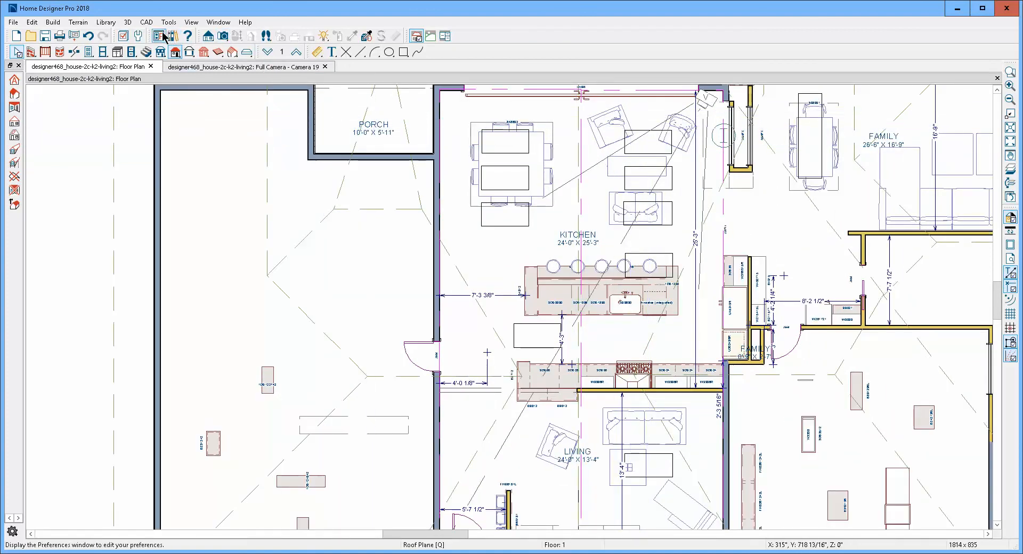
click(124, 35)
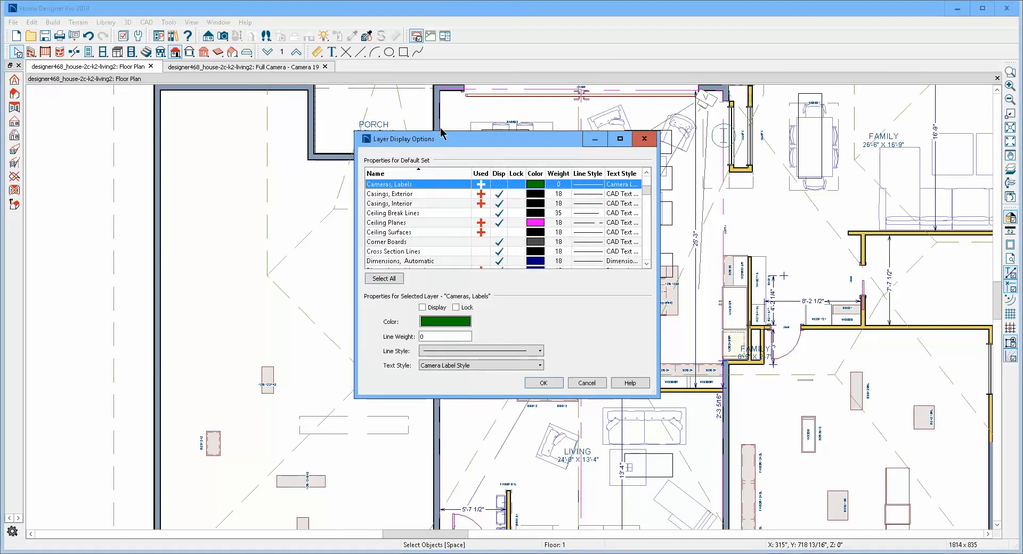
key(f)
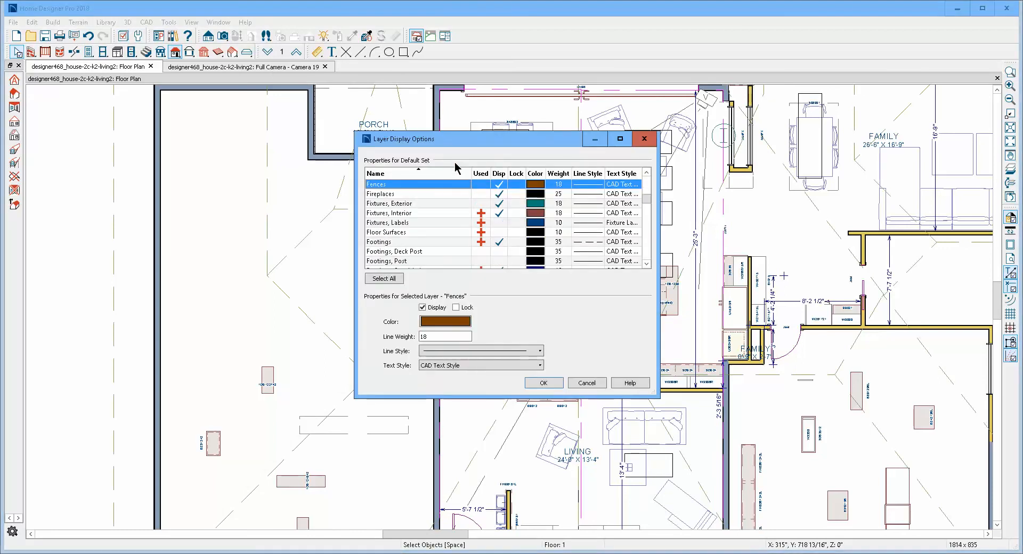
scroll(484, 209, down, 7)
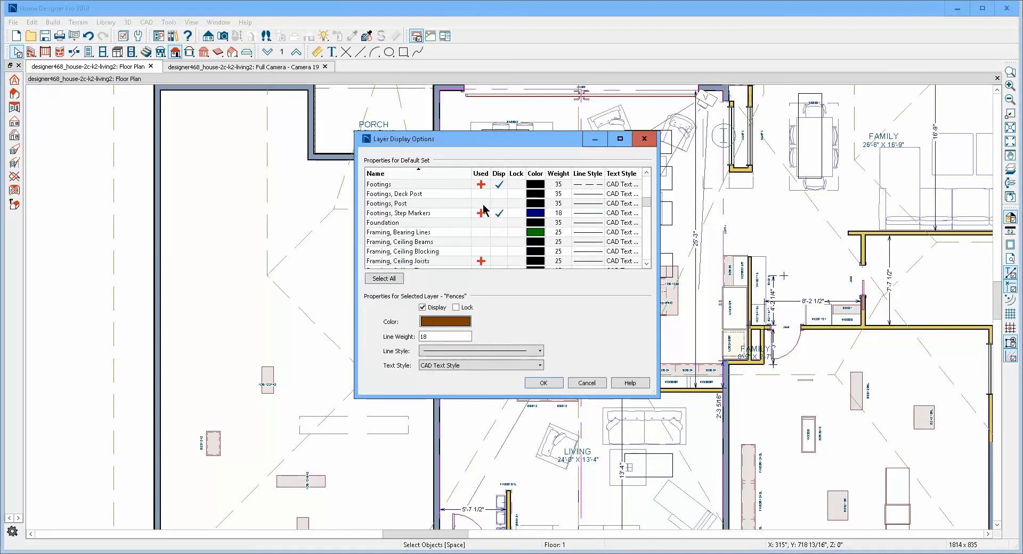
scroll(474, 210, down, 2)
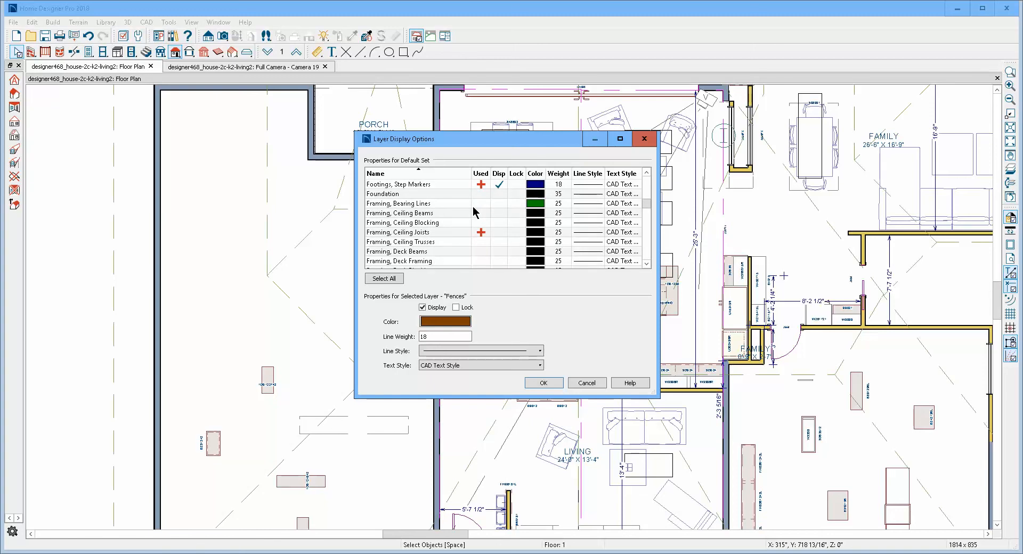
scroll(474, 210, up, 5)
scroll(474, 211, up, 4)
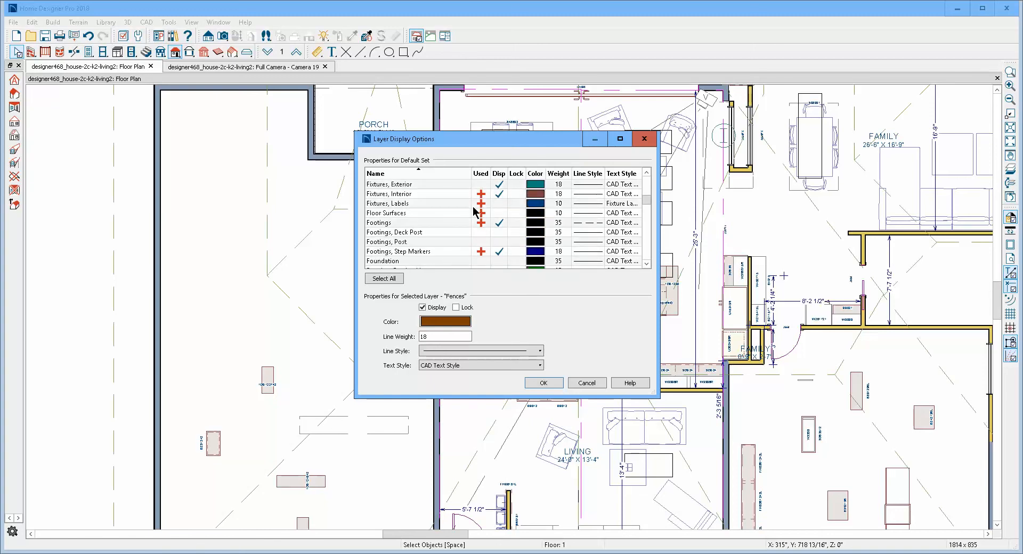
scroll(476, 211, down, 6)
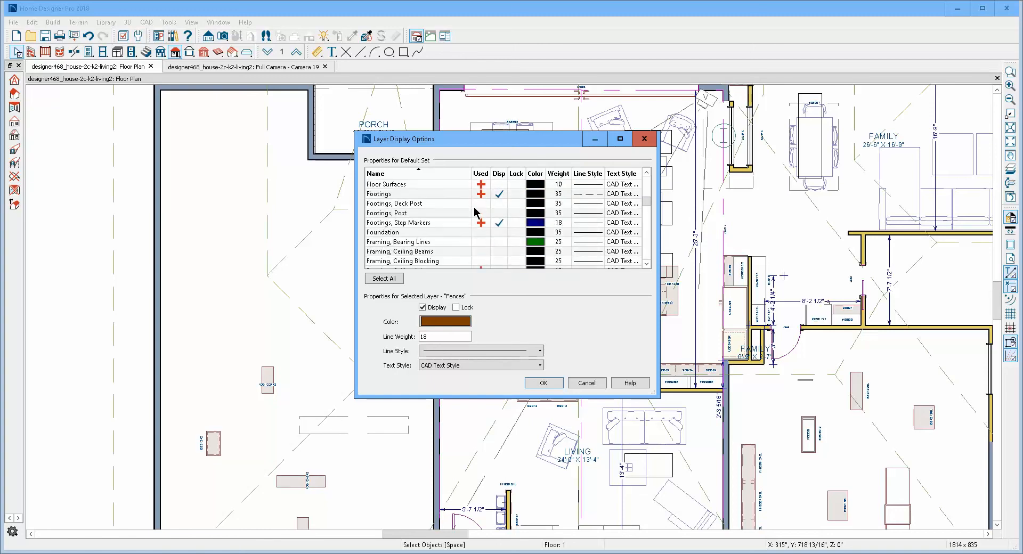
scroll(475, 211, down, 12)
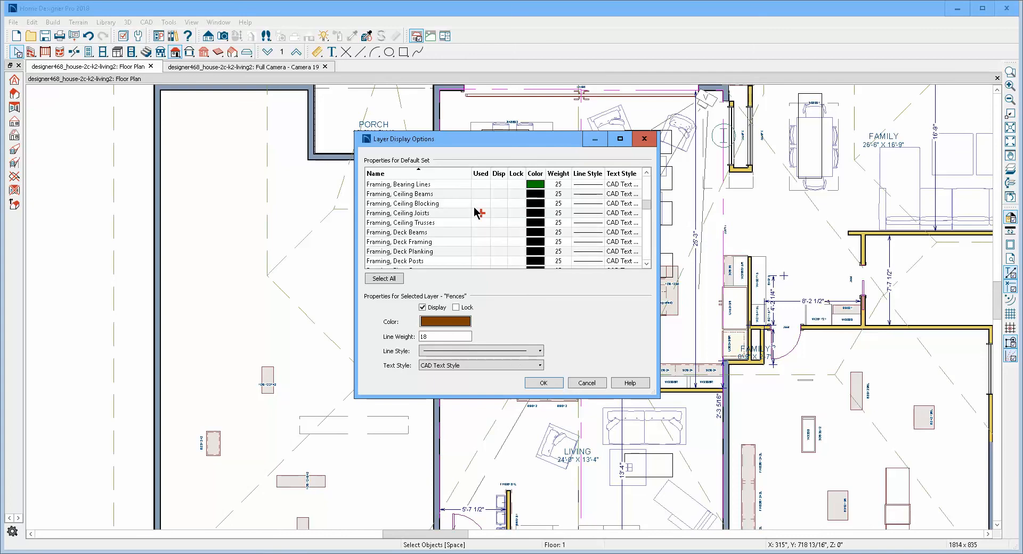
scroll(476, 211, down, 13)
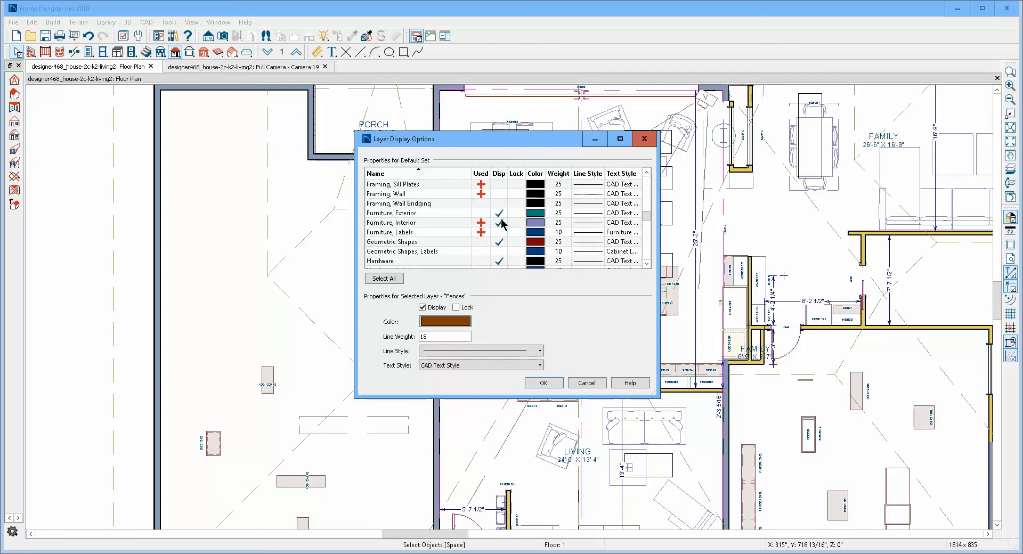
click(501, 223)
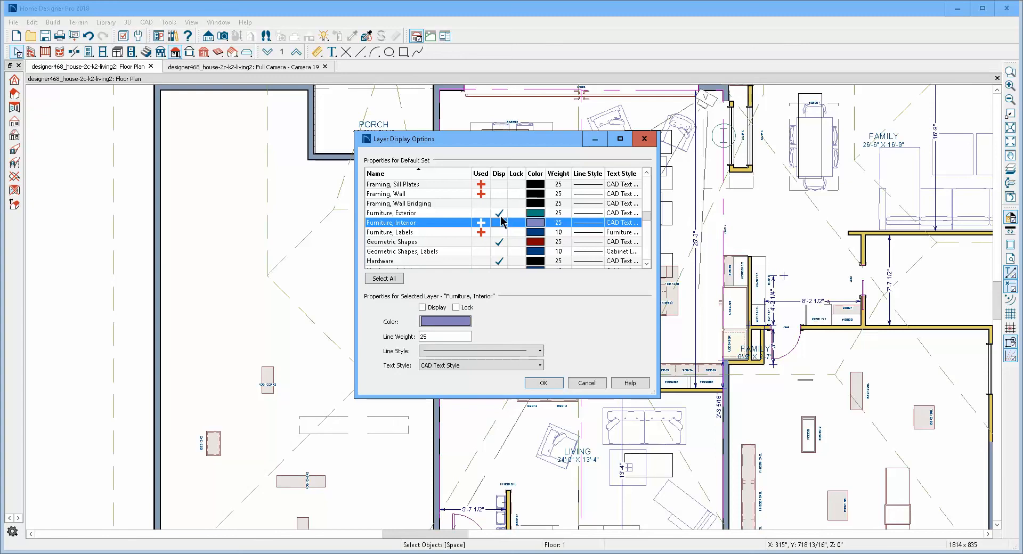
click(501, 213)
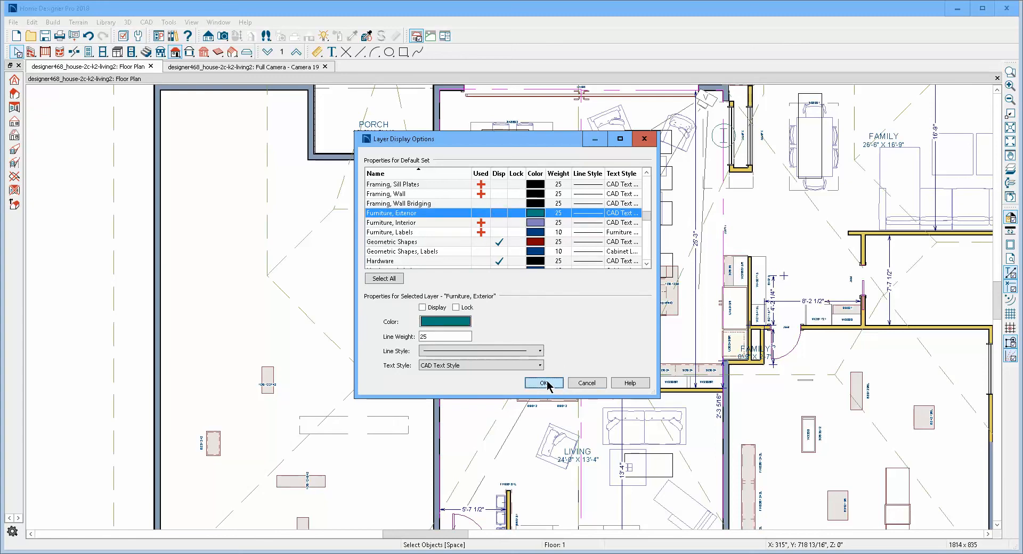
click(544, 382)
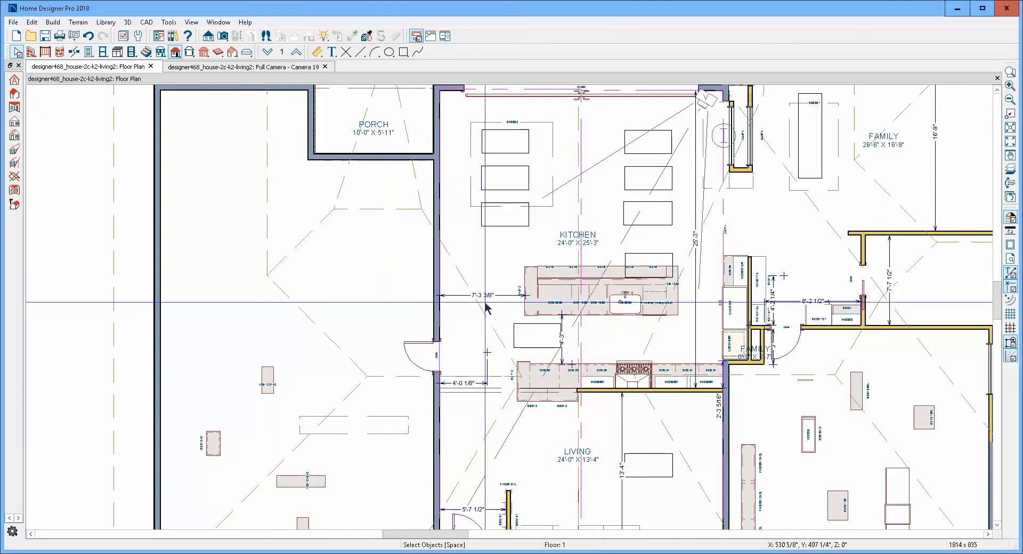
- Hide the "Architectural Blocks" and "Architectural Blocks, Labels" layers in the floor plan
scroll(513, 277, up, 1)
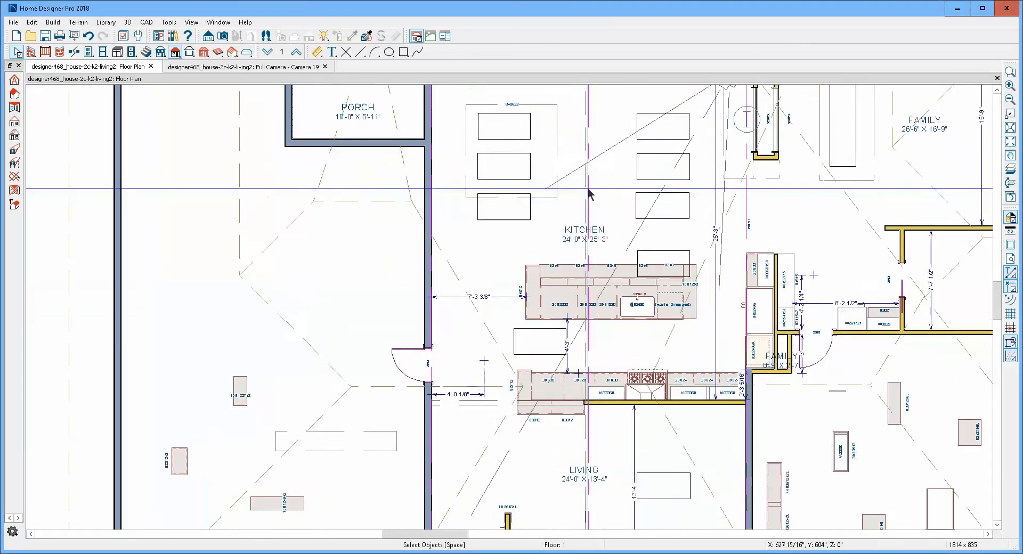
click(555, 157)
click(374, 198)
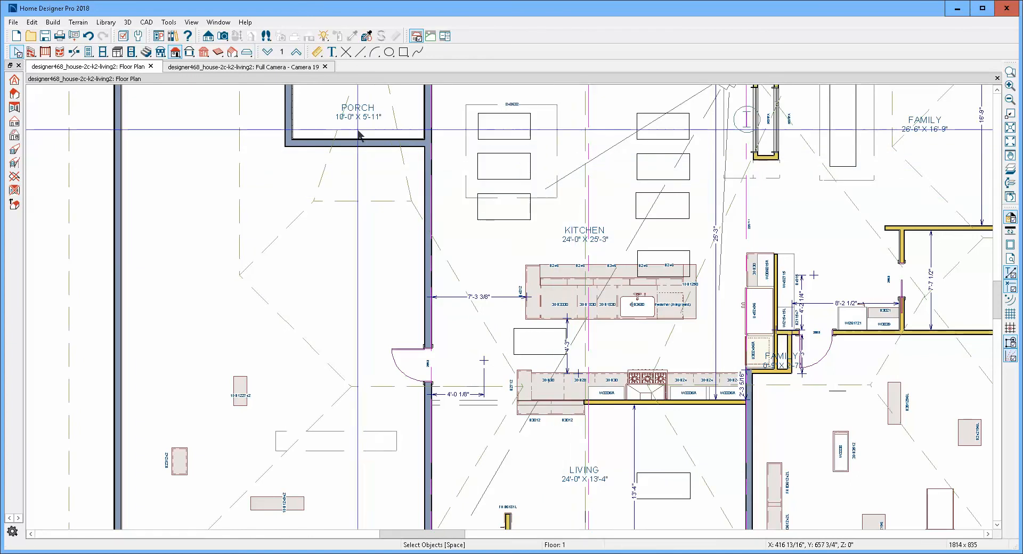
click(123, 36)
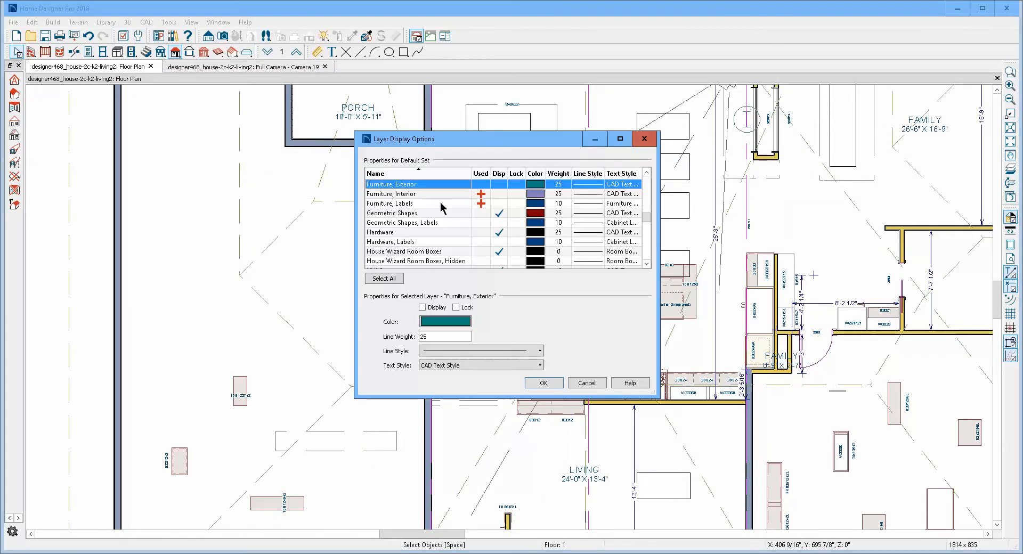
scroll(443, 197, up, 5)
scroll(437, 239, up, 10)
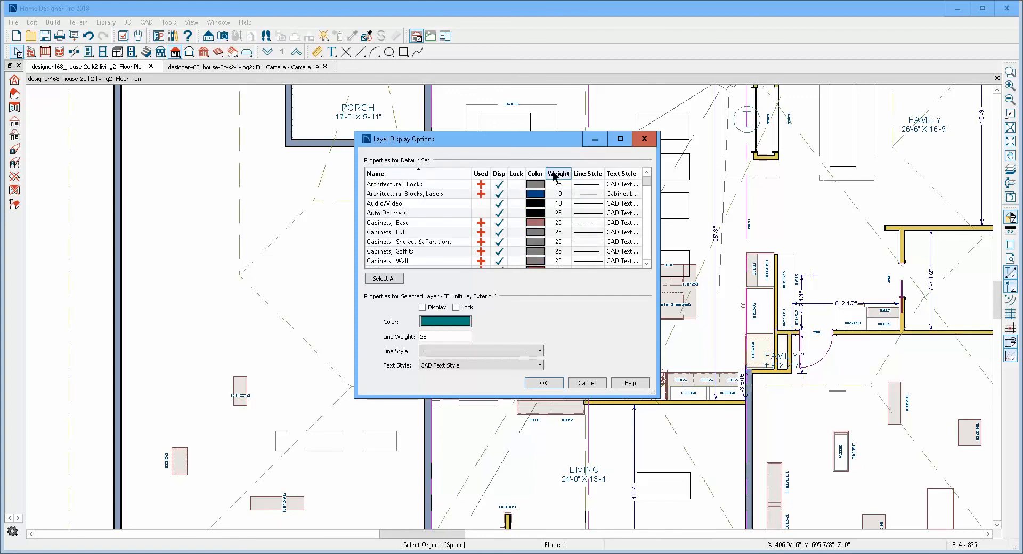
click(501, 184)
click(501, 195)
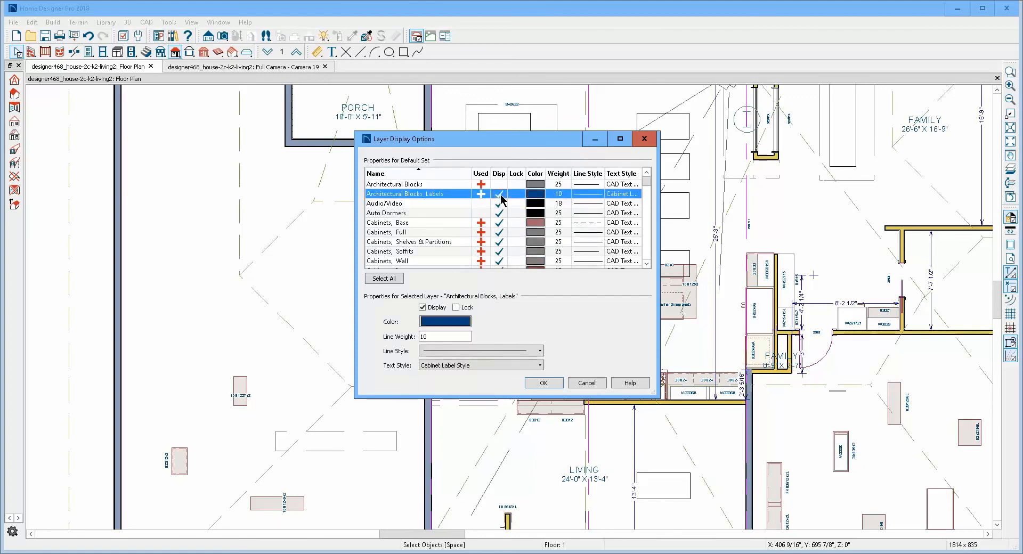
click(557, 385)
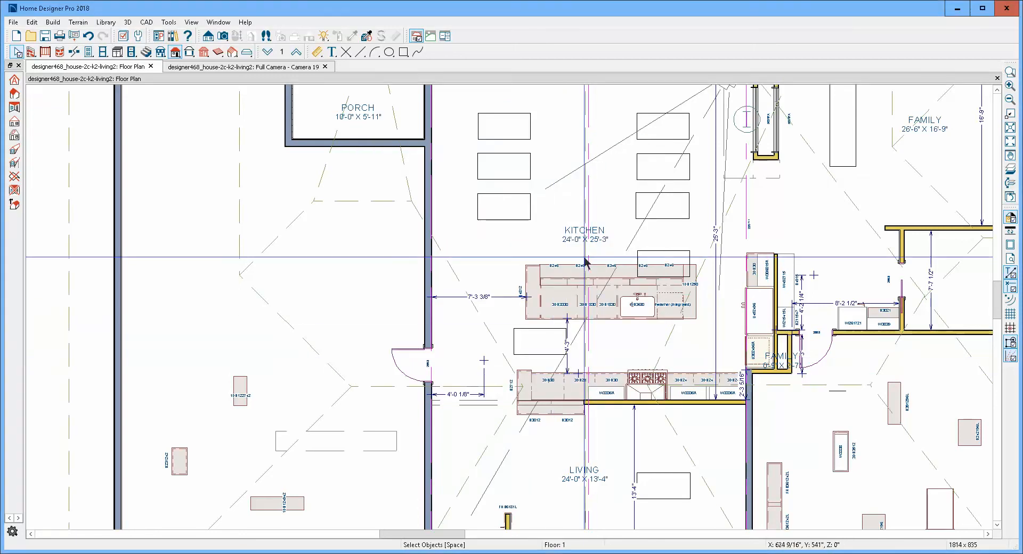
- Delete the skylight that overlaps the seating side of the kitchen island
scroll(585, 258, down, 1)
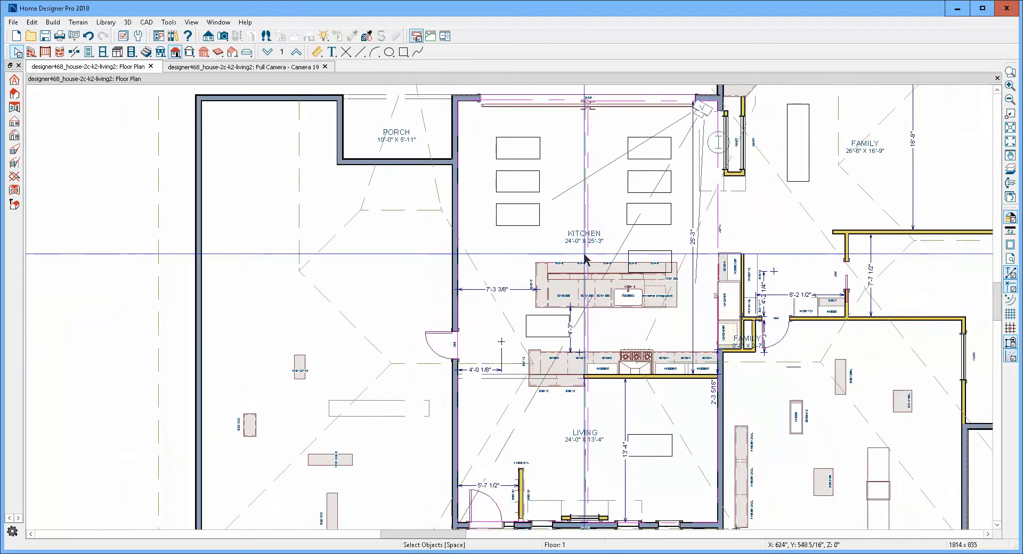
click(656, 254)
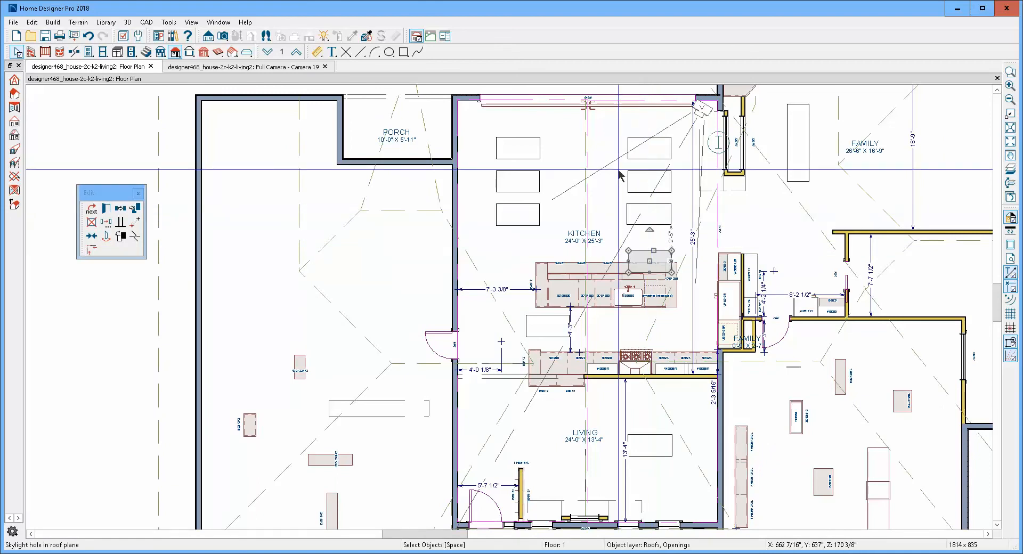
key(Delete)
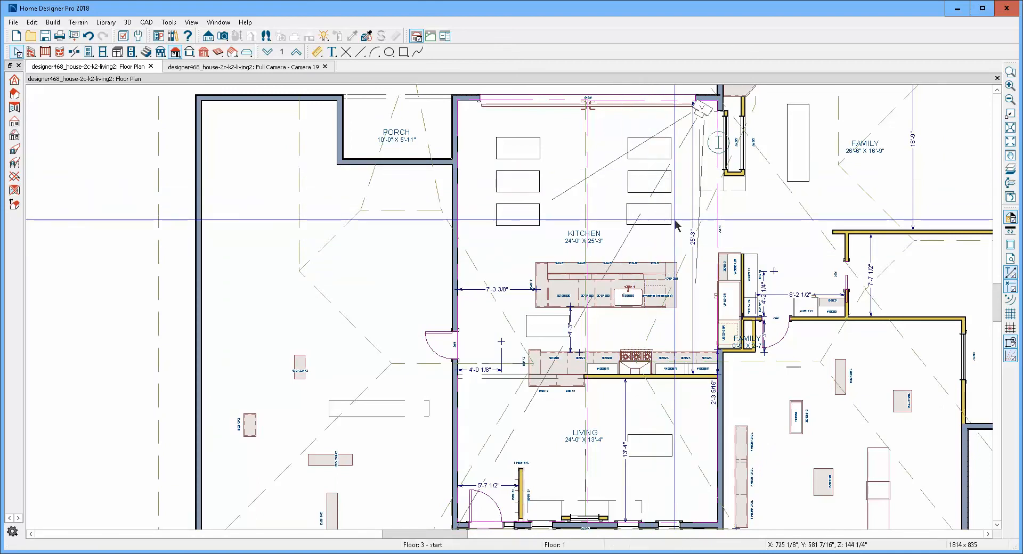
- Draw a small new skylight beside the island's seating side, in the deleted one's place, and check it in the camera view
click(54, 23)
mouse_move(90, 95)
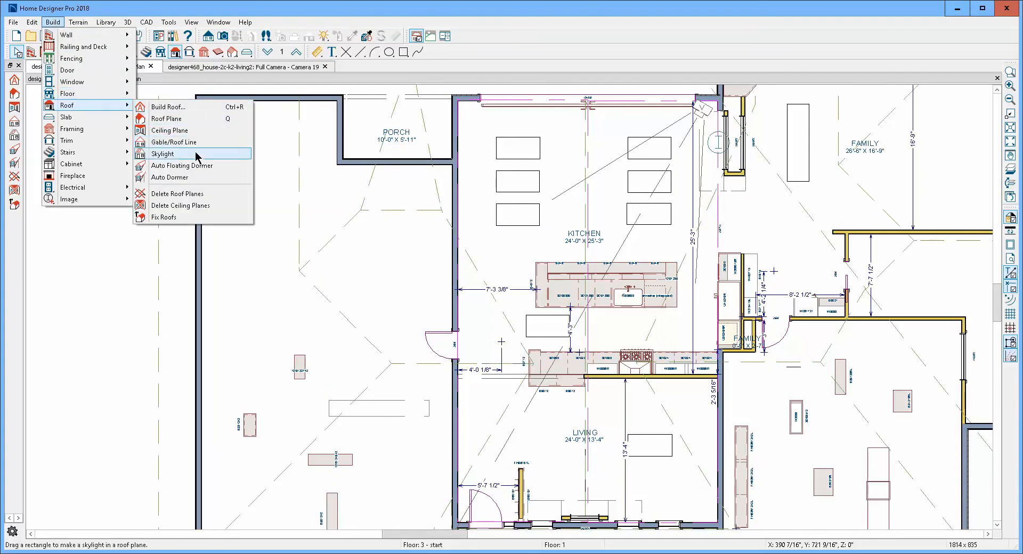
click(195, 157)
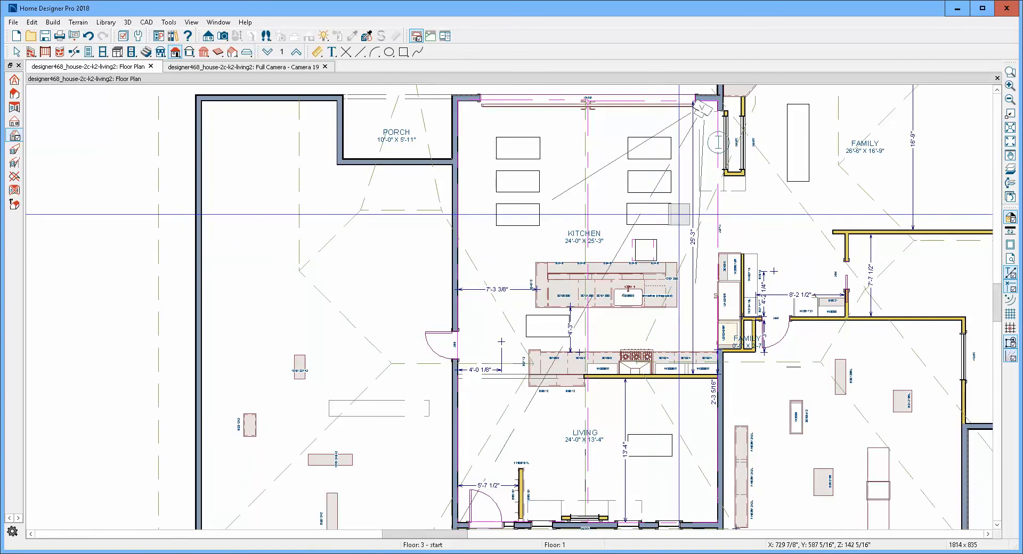
click(645, 249)
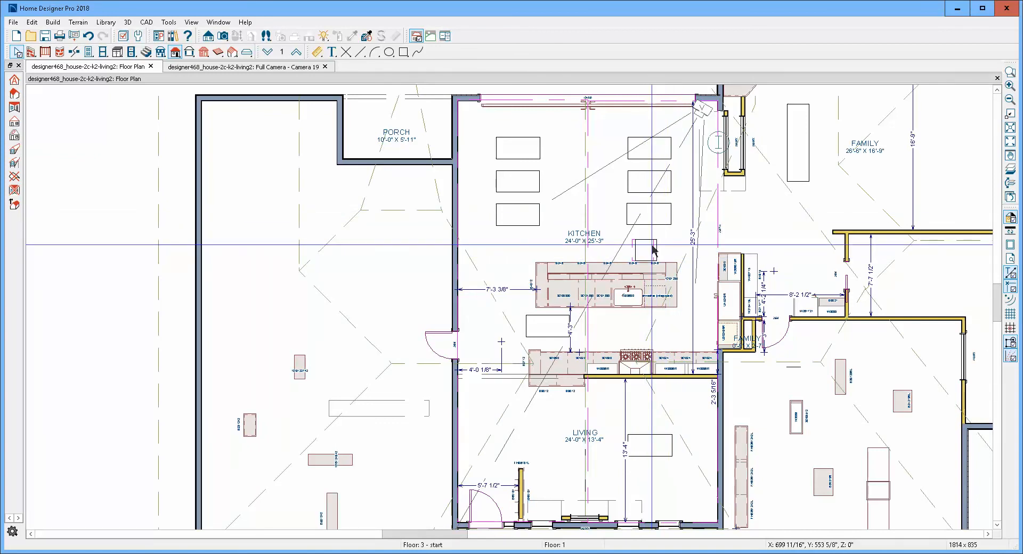
key(ctrl+Tab)
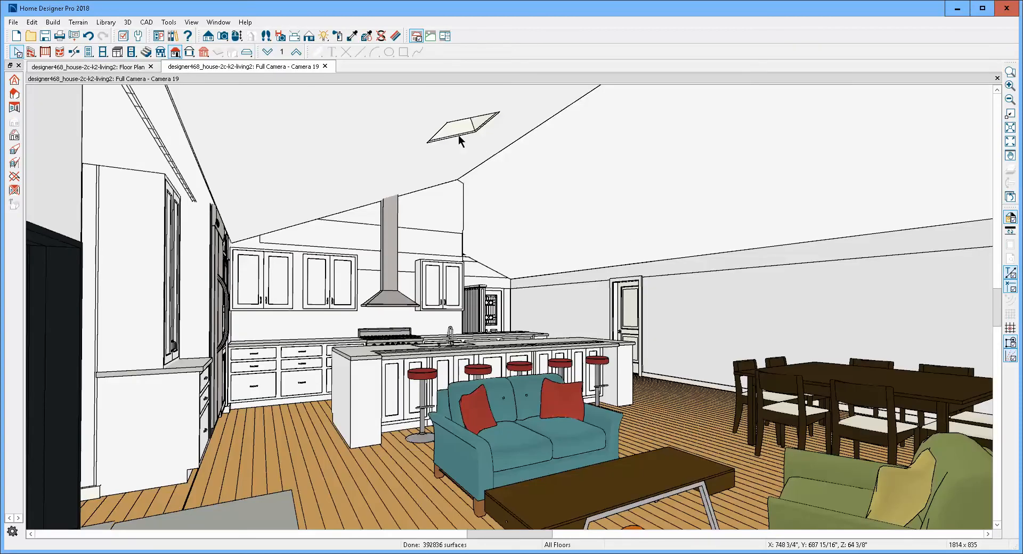
key(ctrl+Tab)
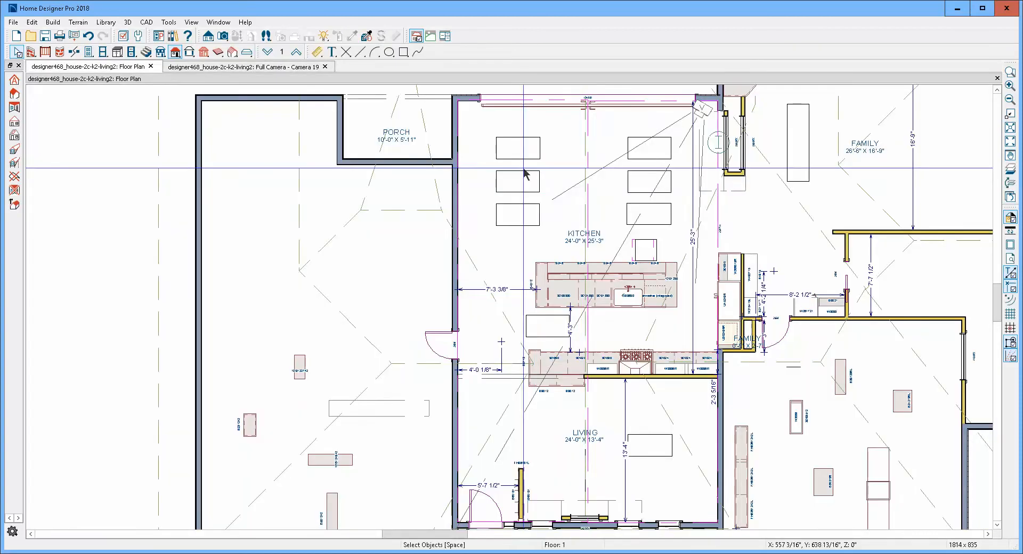
- Delete the old kitchen skylight closest to the newly drawn one
click(667, 214)
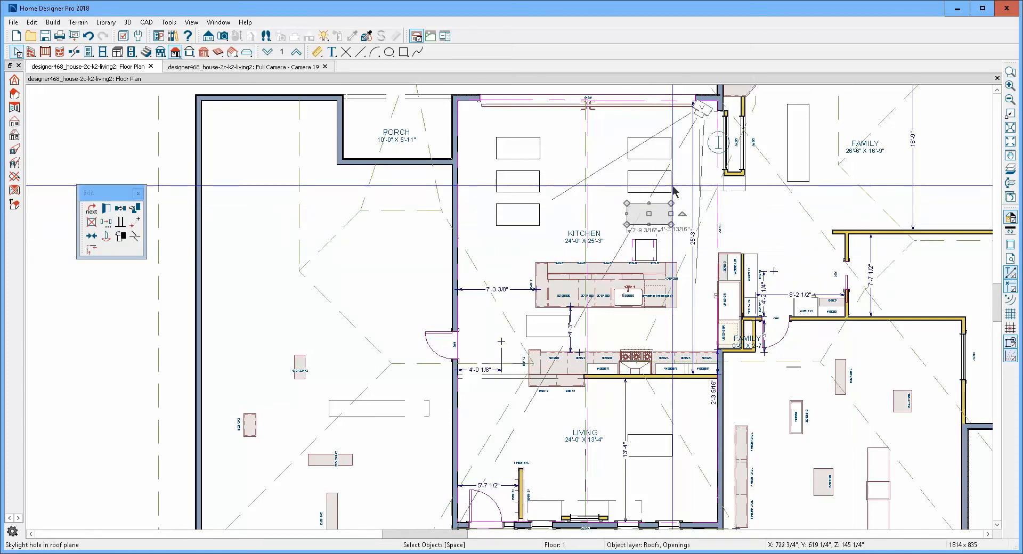
drag(671, 214, 539, 154)
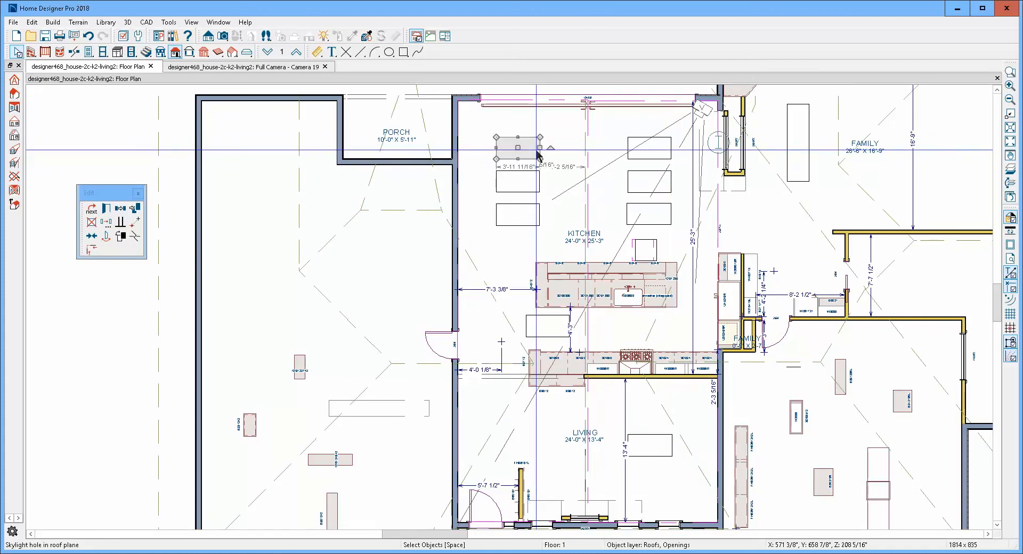
key(Escape)
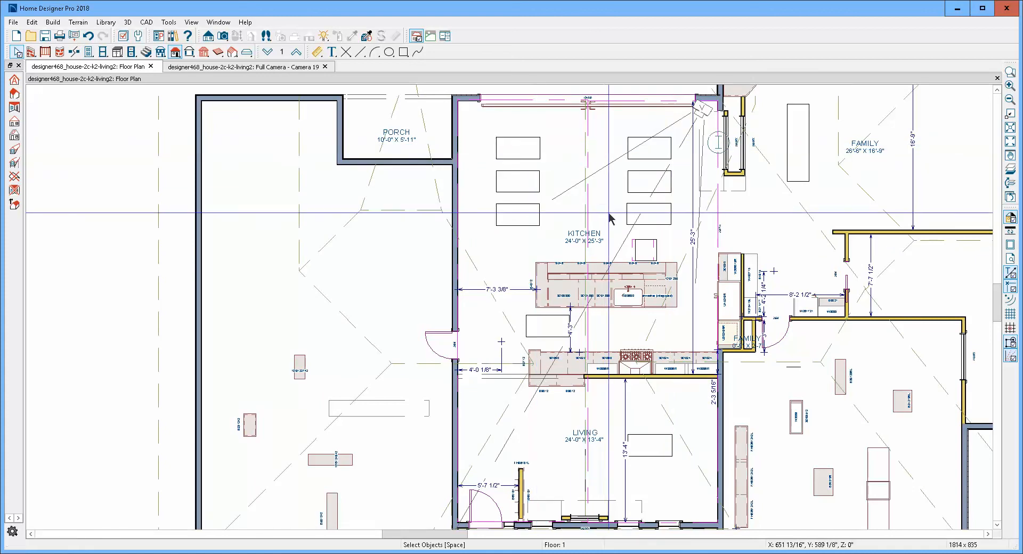
click(667, 224)
key(Delete)
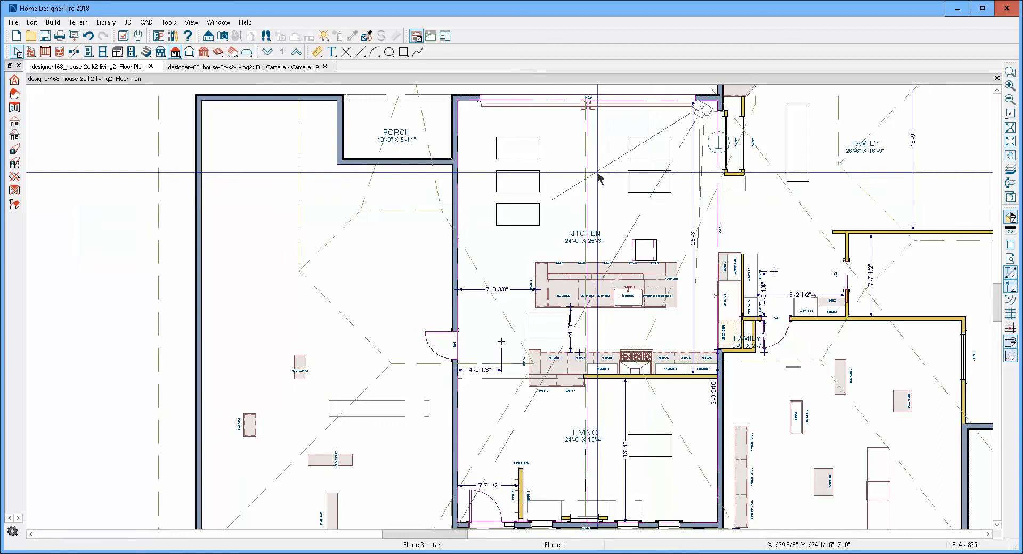
- Delete the remaining old skylights in the open kitchen area beyond the island's seating side, keeping the newly drawn one
click(629, 187)
key(Delete)
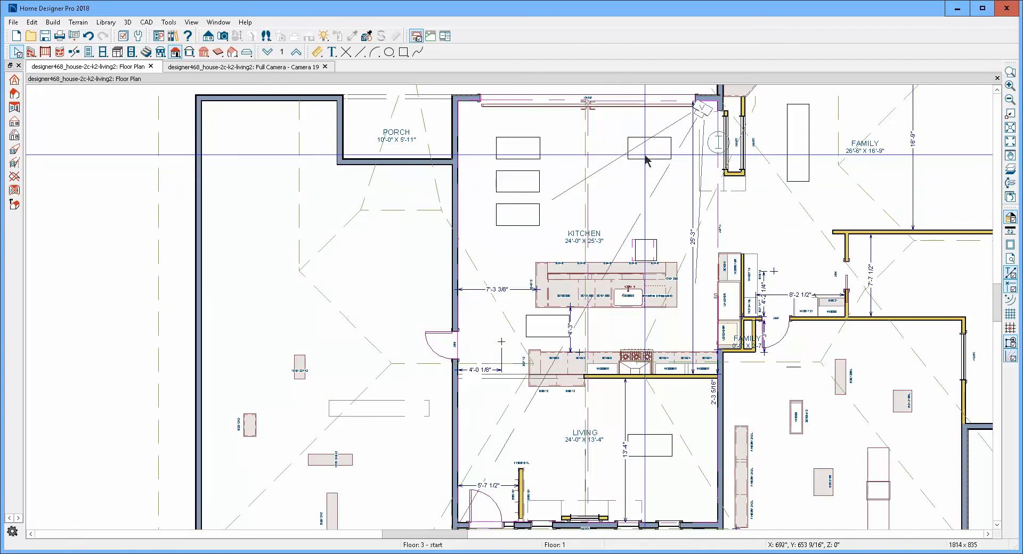
click(646, 159)
key(Delete)
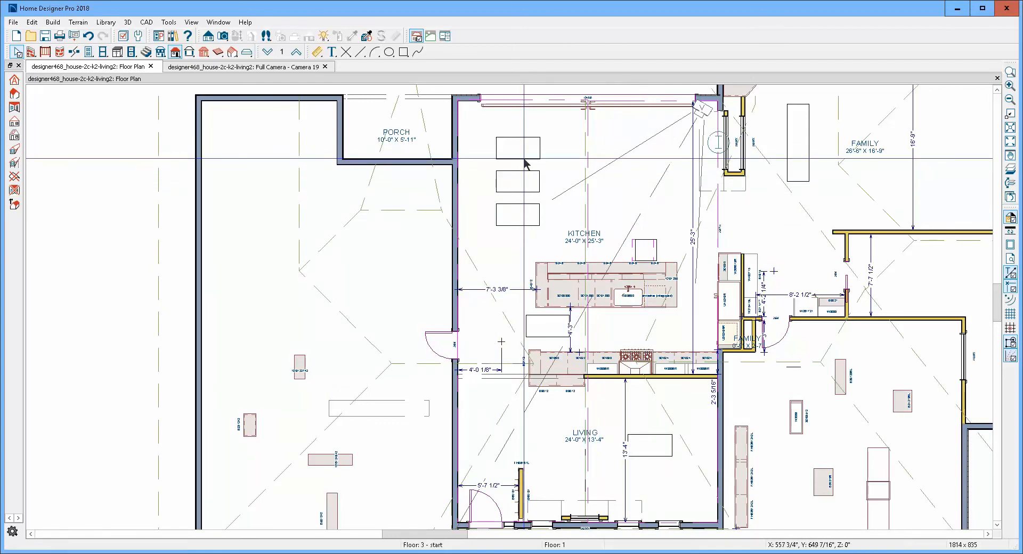
click(524, 159)
drag(524, 159, 517, 203)
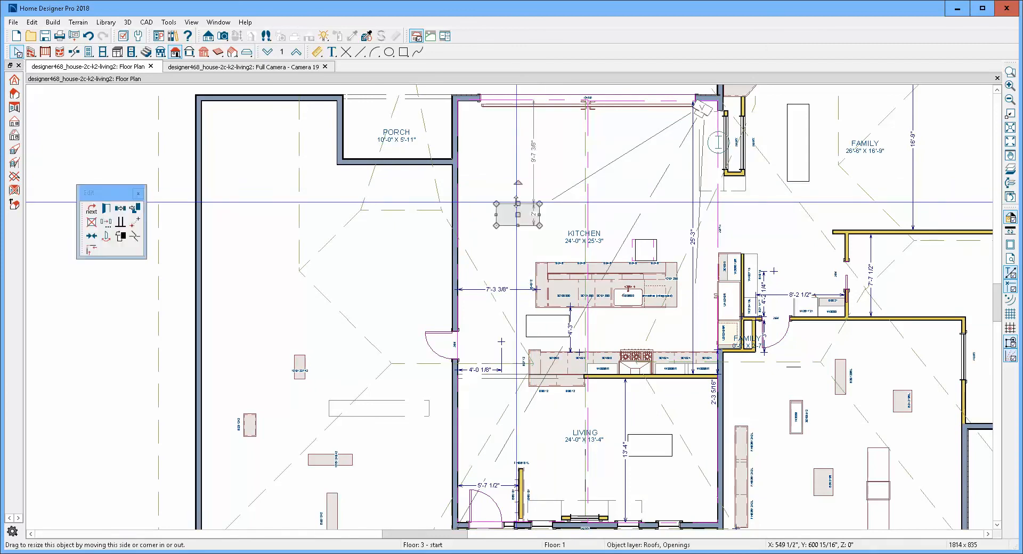
key(Delete)
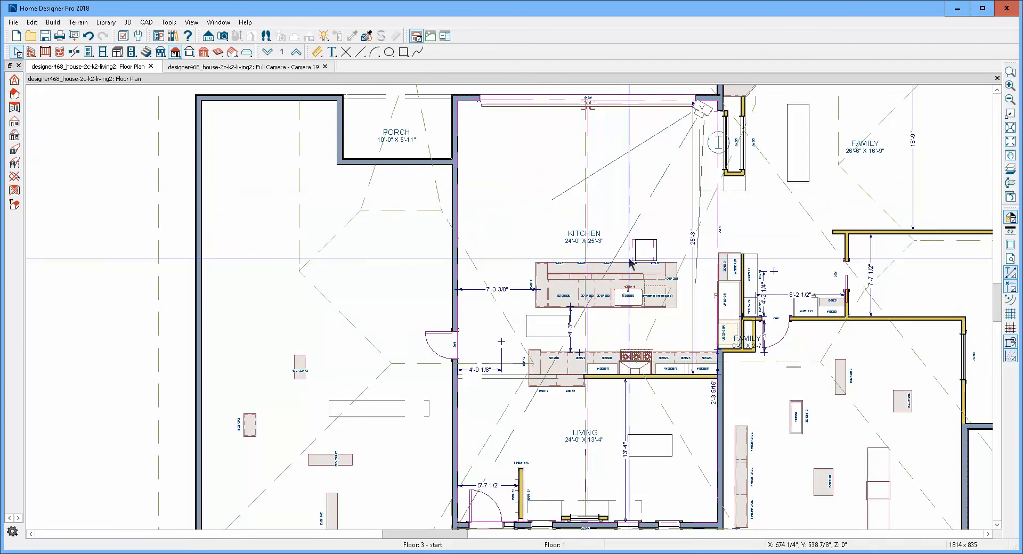
- Set the width of the new skylight beside the island's seating side to 4'
click(656, 255)
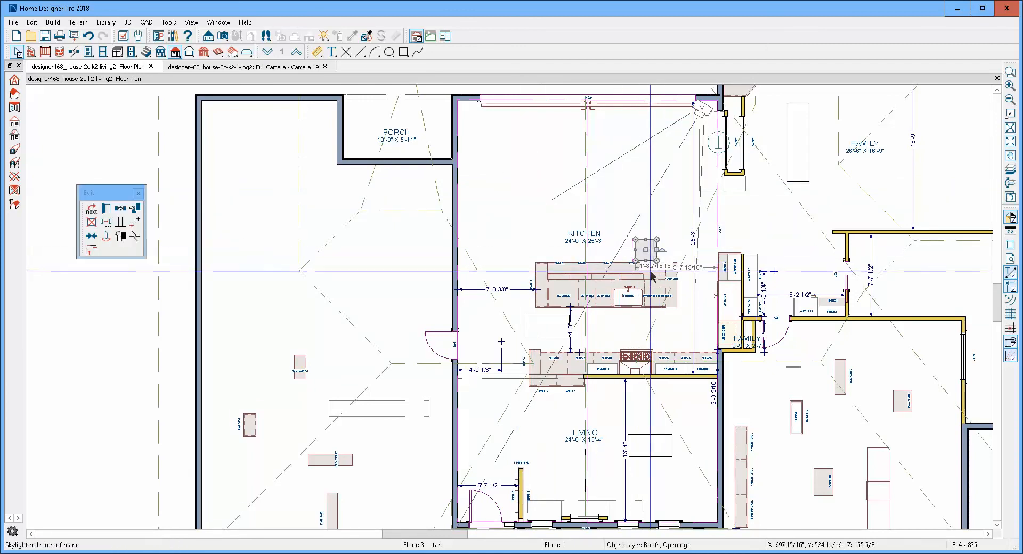
scroll(649, 272, up, 1)
scroll(648, 272, up, 1)
click(648, 269)
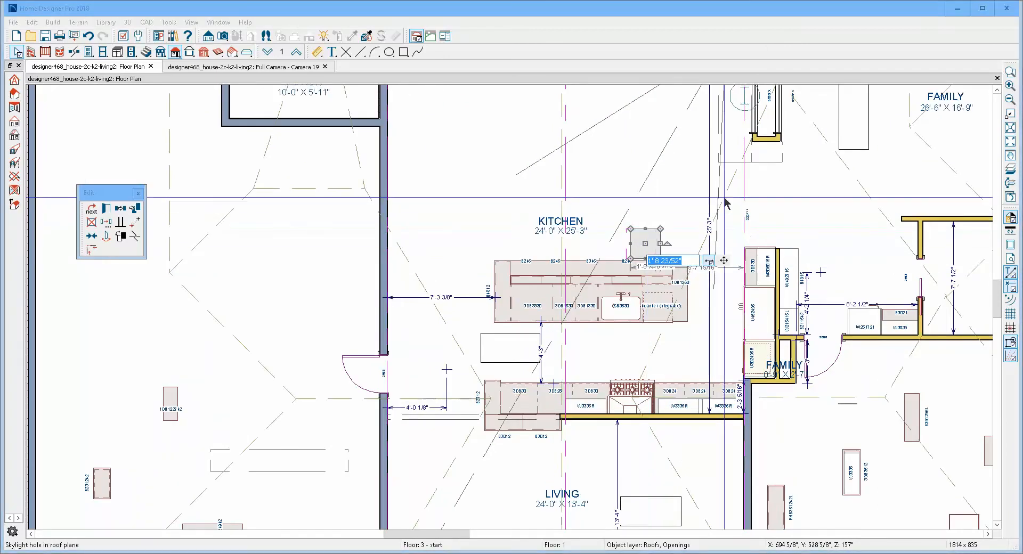
text(4')
key(Return)
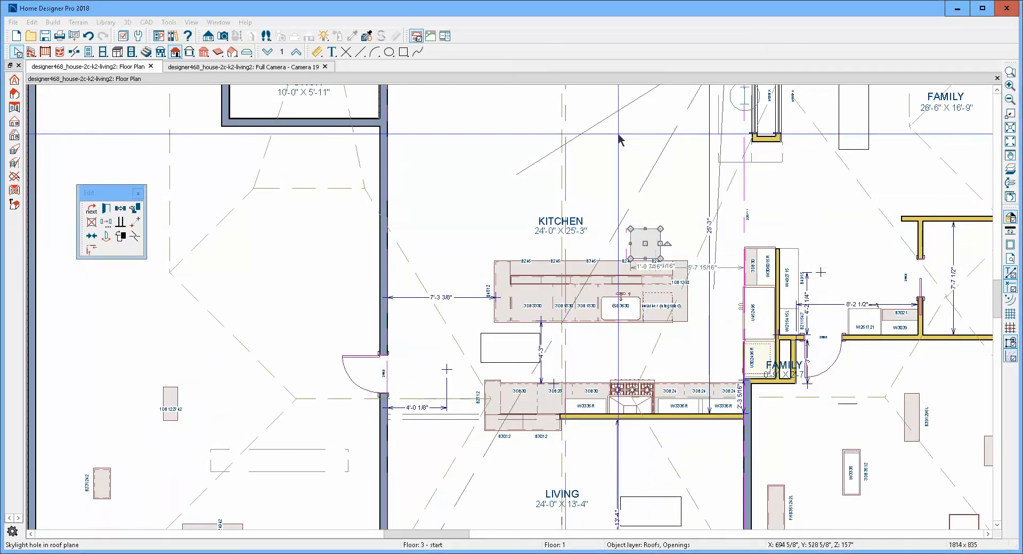
key(Escape)
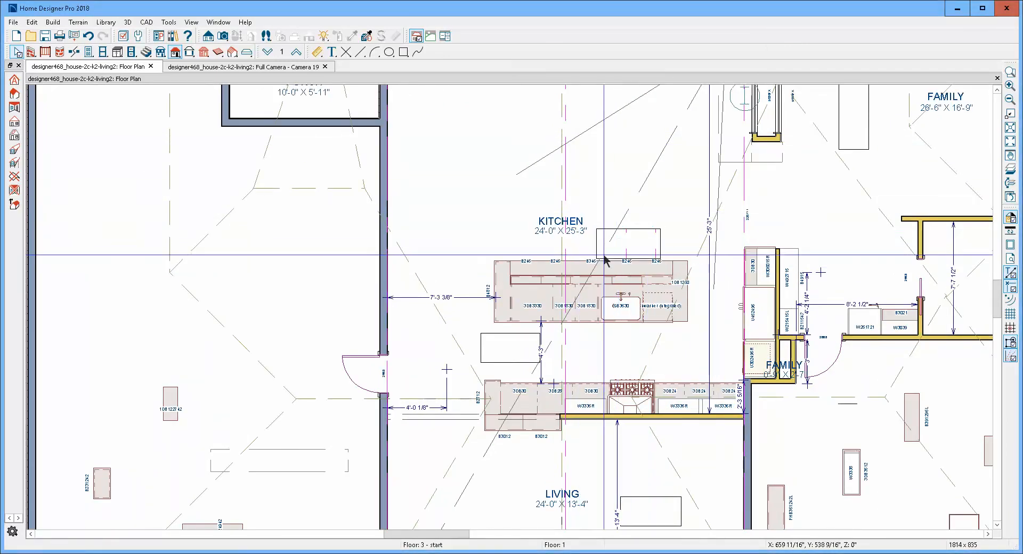
- Replicate the new skylight's roof-plane hole with 3 copies at a Y delta of 36" and check the result in the camera view
scroll(623, 259, down, 1)
scroll(622, 259, down, 1)
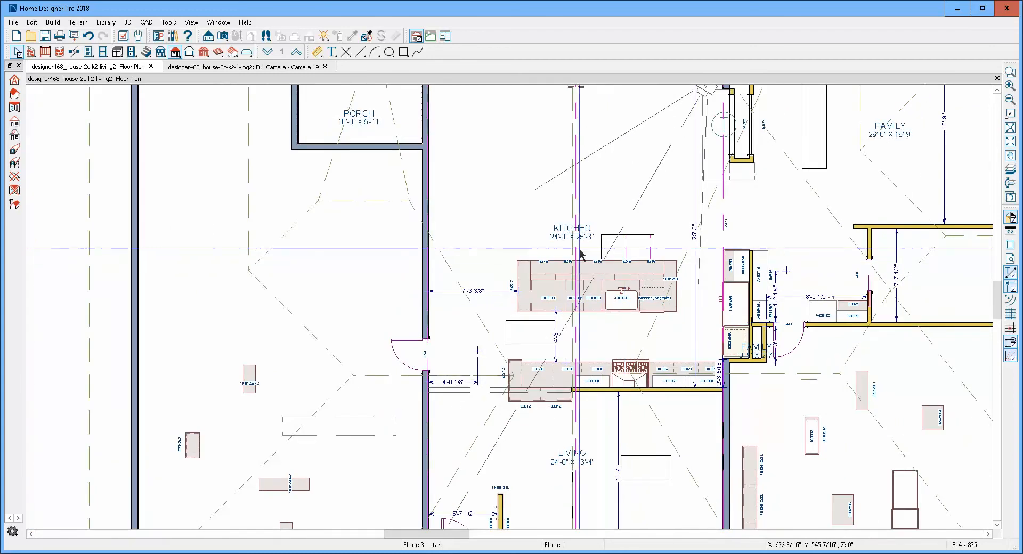
click(655, 248)
scroll(654, 248, down, 2)
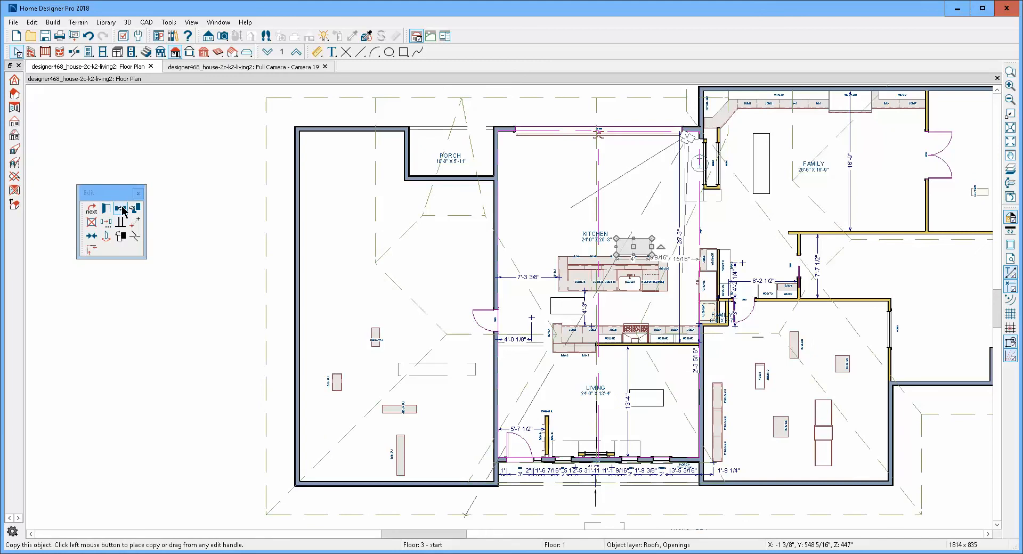
click(105, 224)
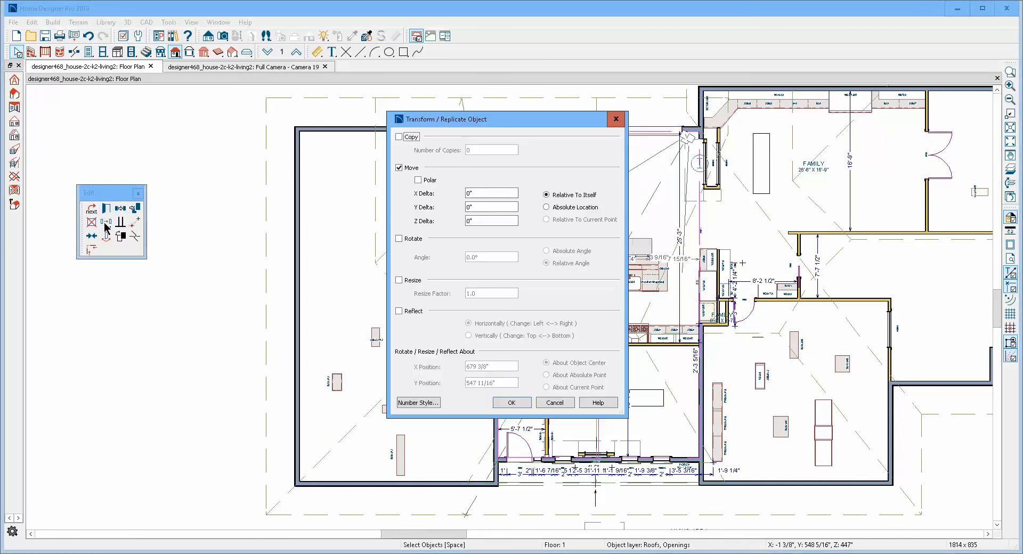
click(400, 137)
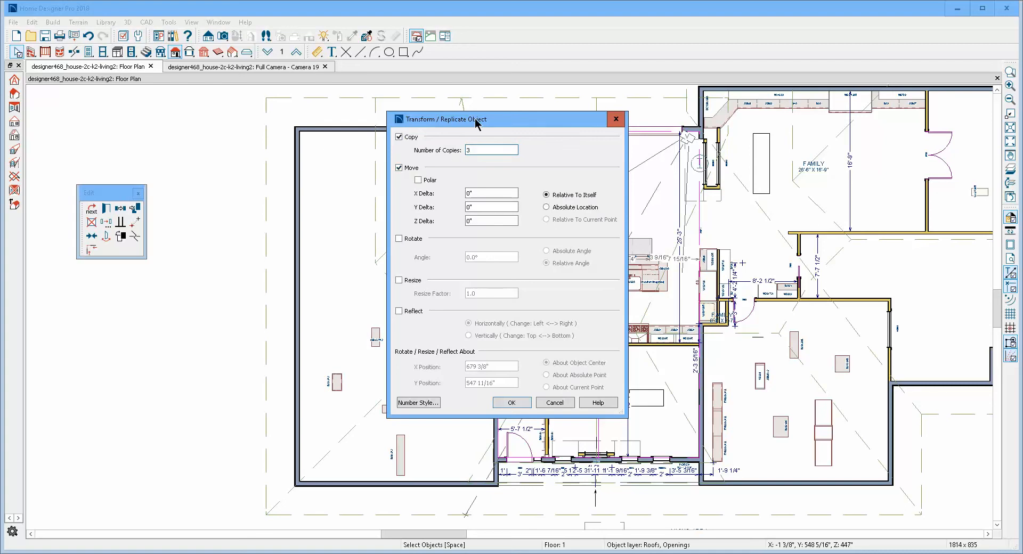
drag(476, 121, 372, 109)
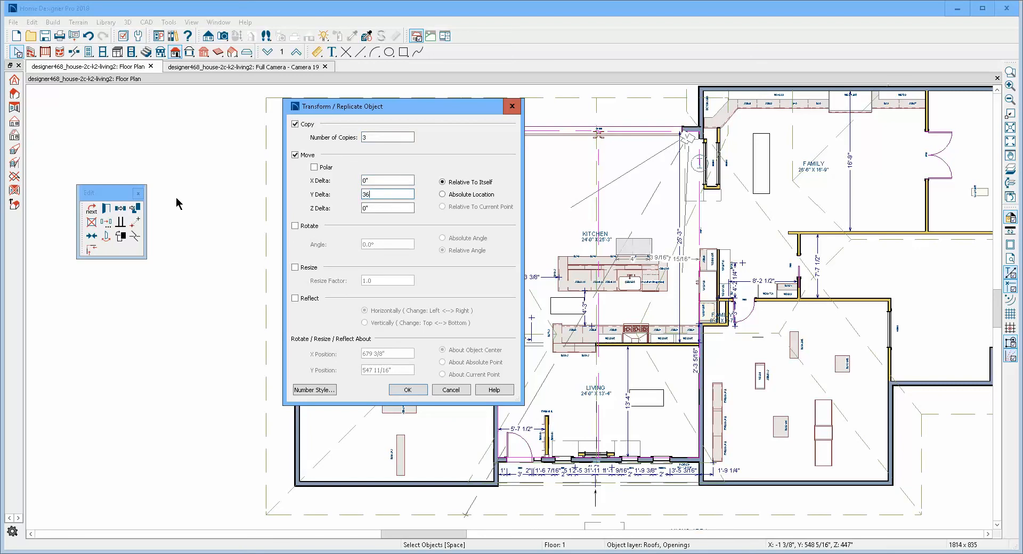
click(408, 389)
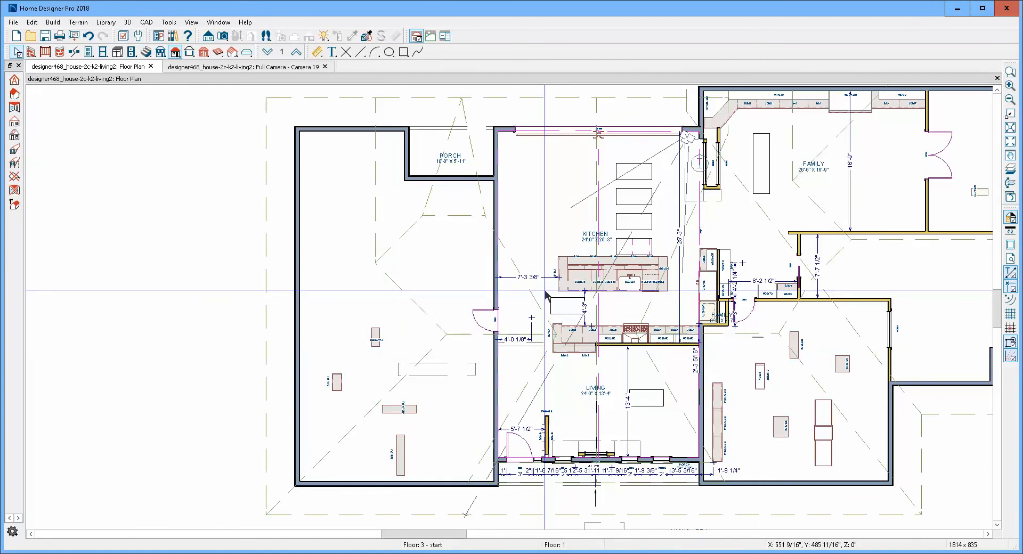
key(ctrl+Tab)
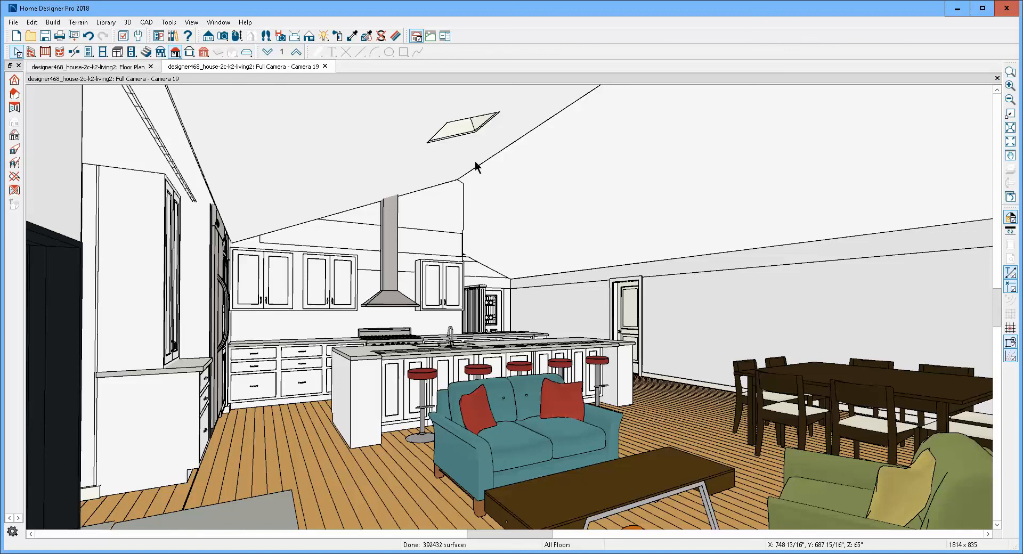
key(ctrl+Tab)
- Delete the three skylight copies in the kitchen and widen the sloped ceiling hole beside the island to about 4'
scroll(658, 221, up, 2)
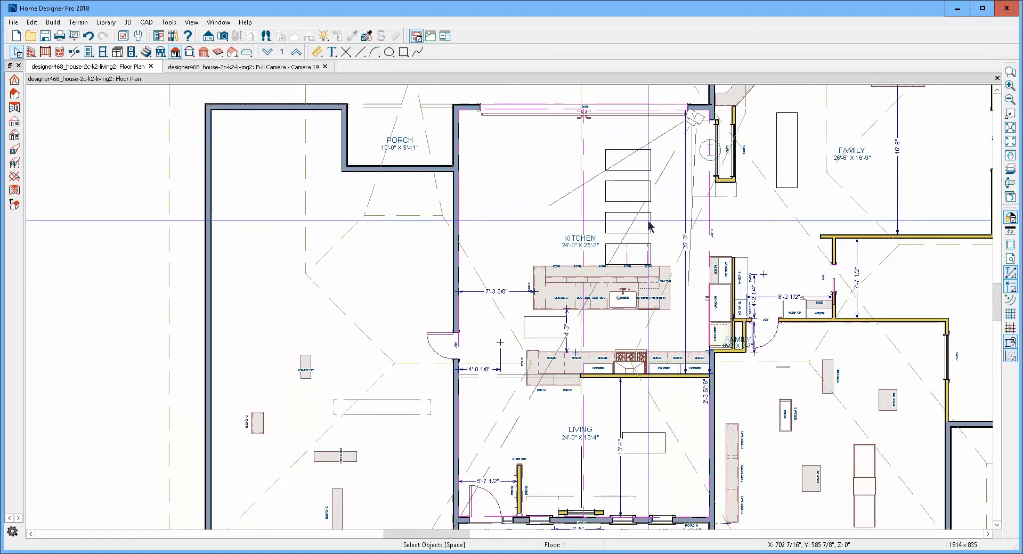
click(647, 220)
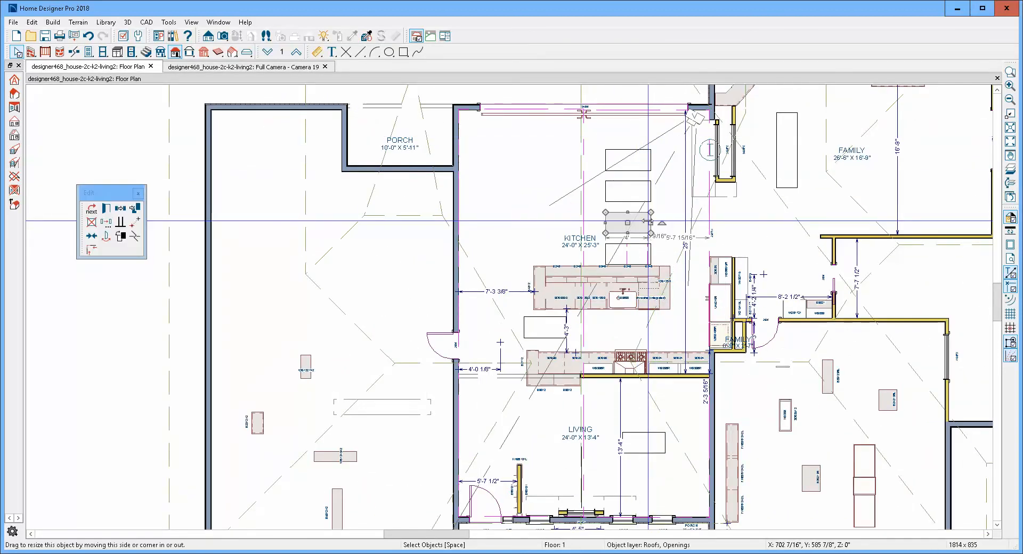
click(630, 254)
drag(629, 254, 606, 250)
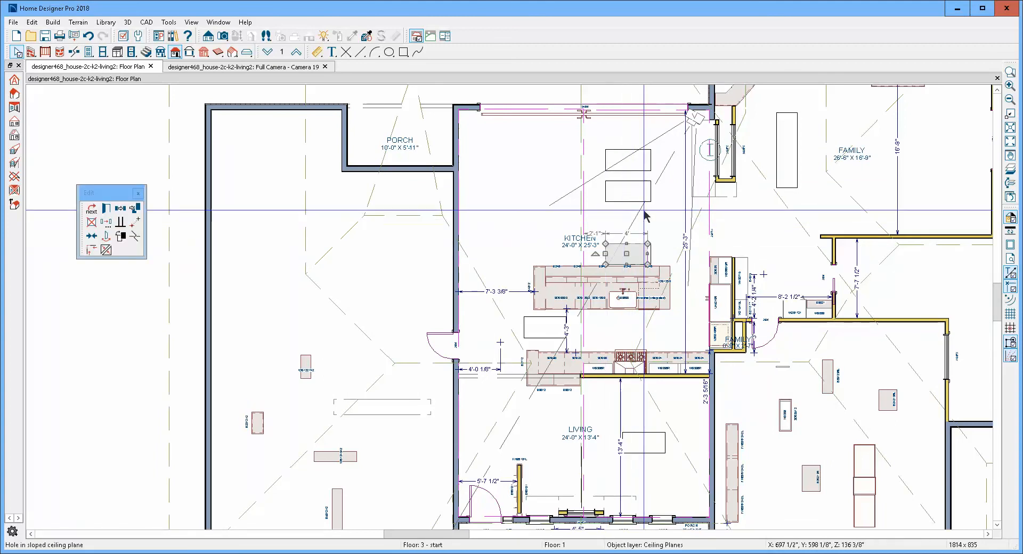
click(616, 200)
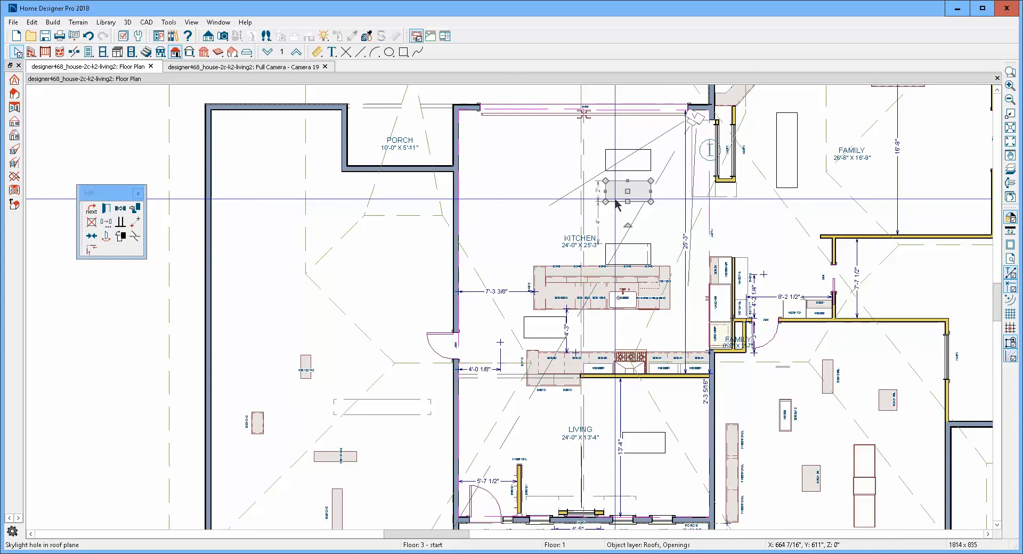
drag(616, 202, 646, 175)
key(Delete)
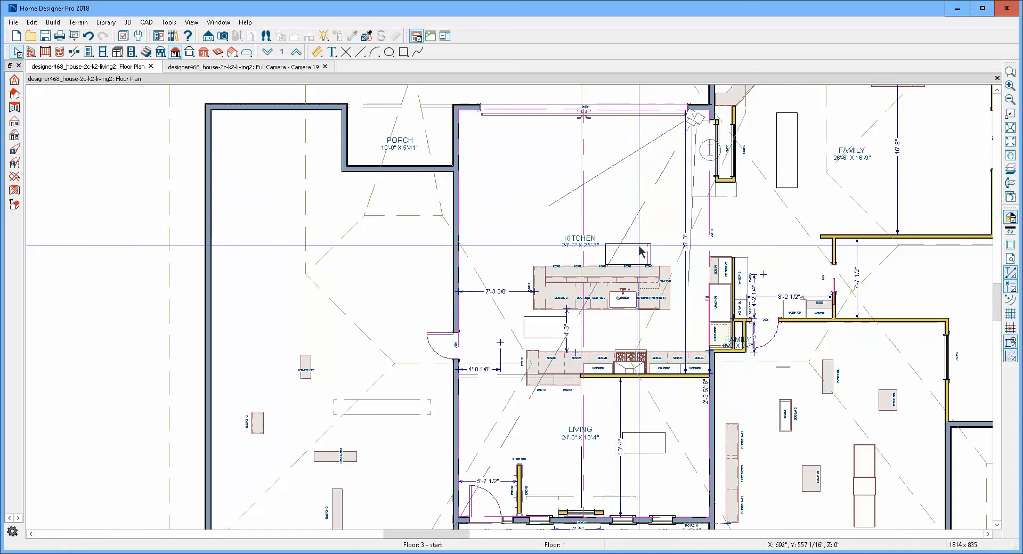
- Replicate the widened sloped ceiling hole beside the island with 3 copies at a Y delta of 36"
click(640, 245)
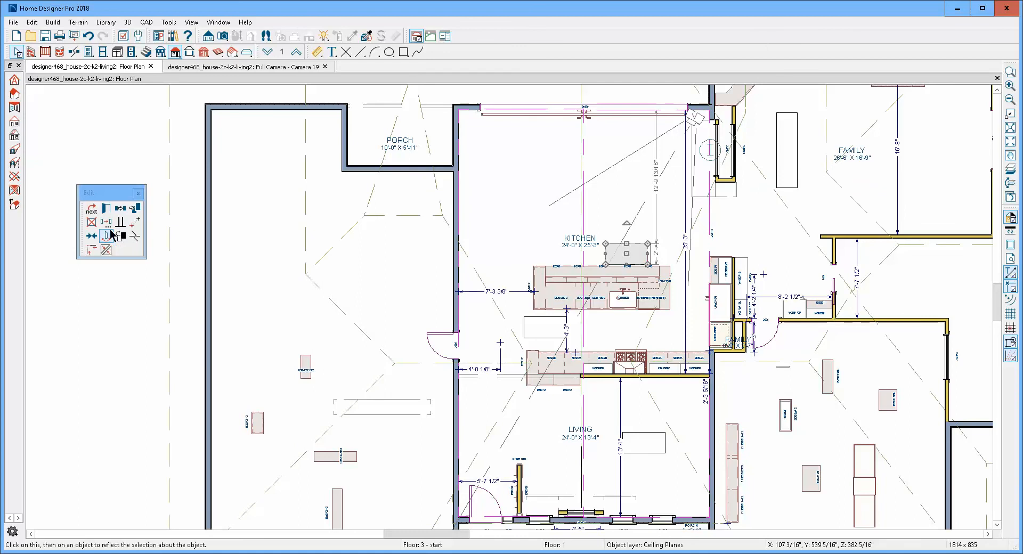
click(106, 222)
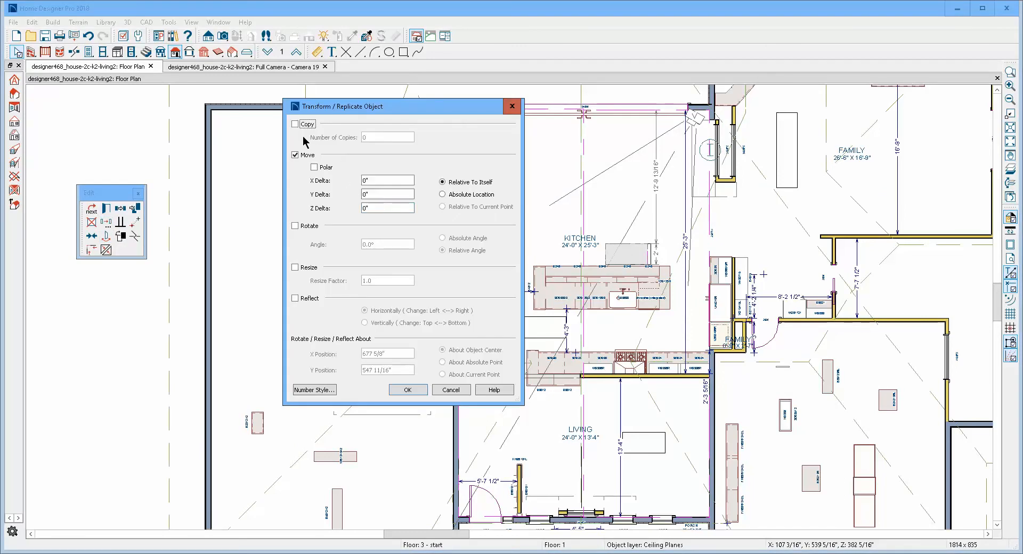
click(307, 126)
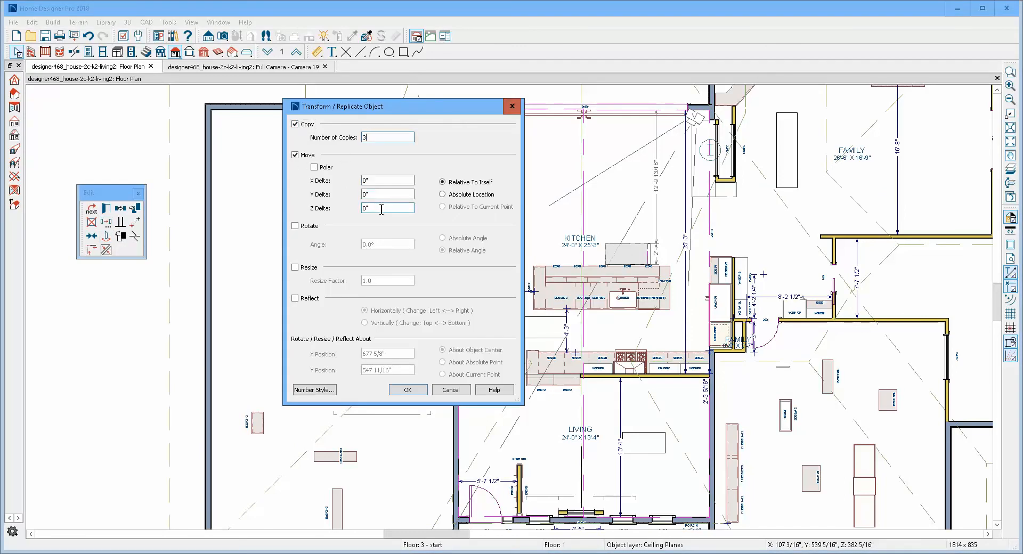
double_click(365, 194)
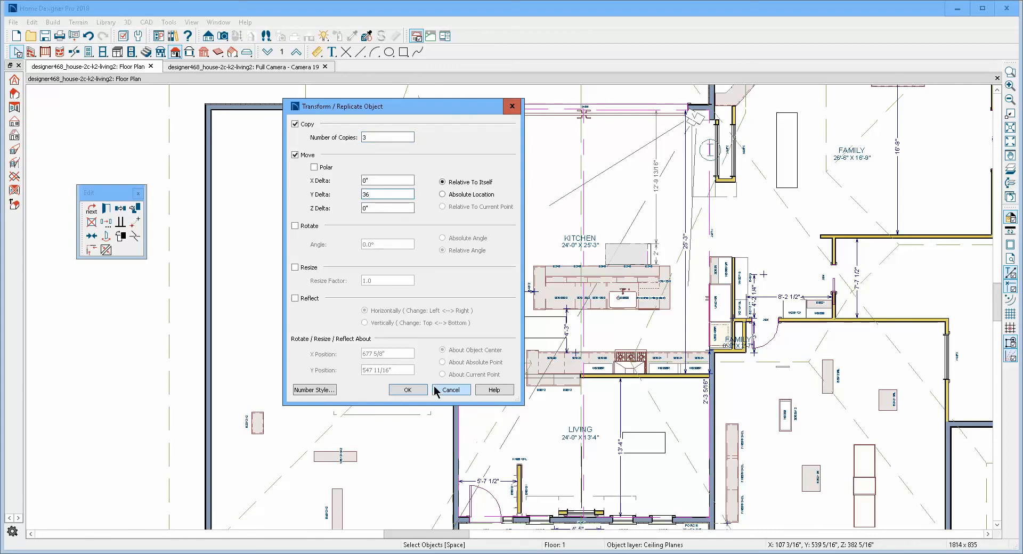
click(407, 389)
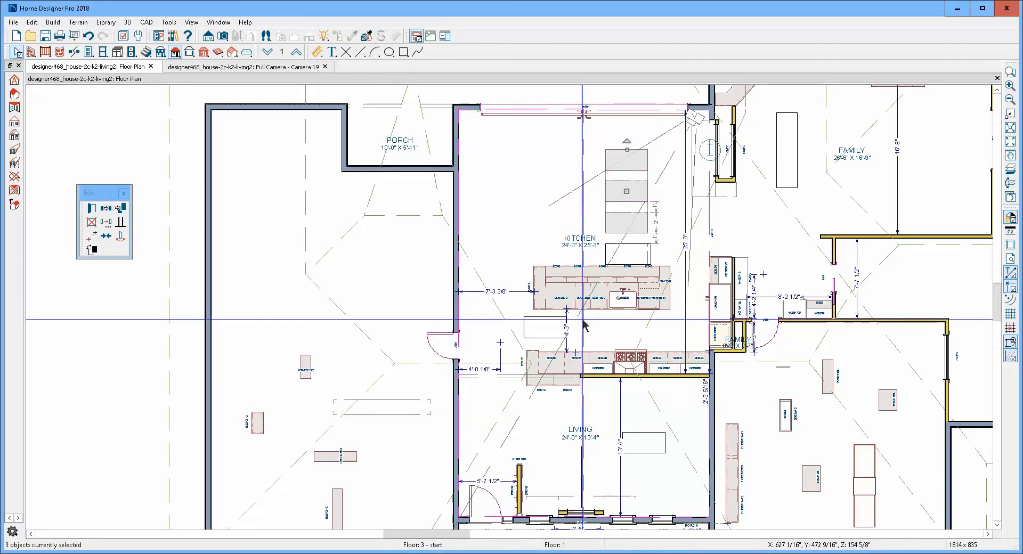
key(Escape)
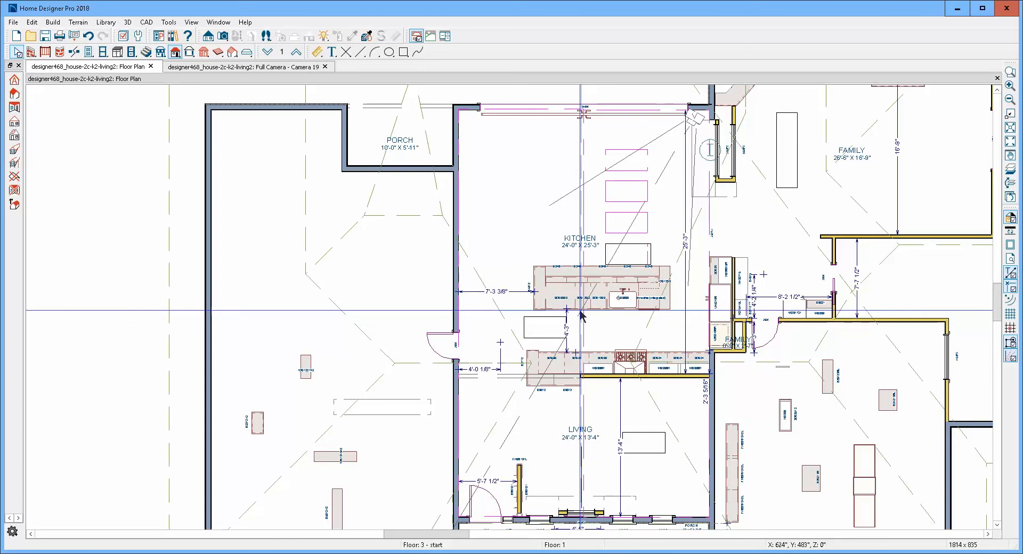
- Examine the row of skylight openings along the sloped kitchen ceiling in the full camera view
key(ctrl+Tab)
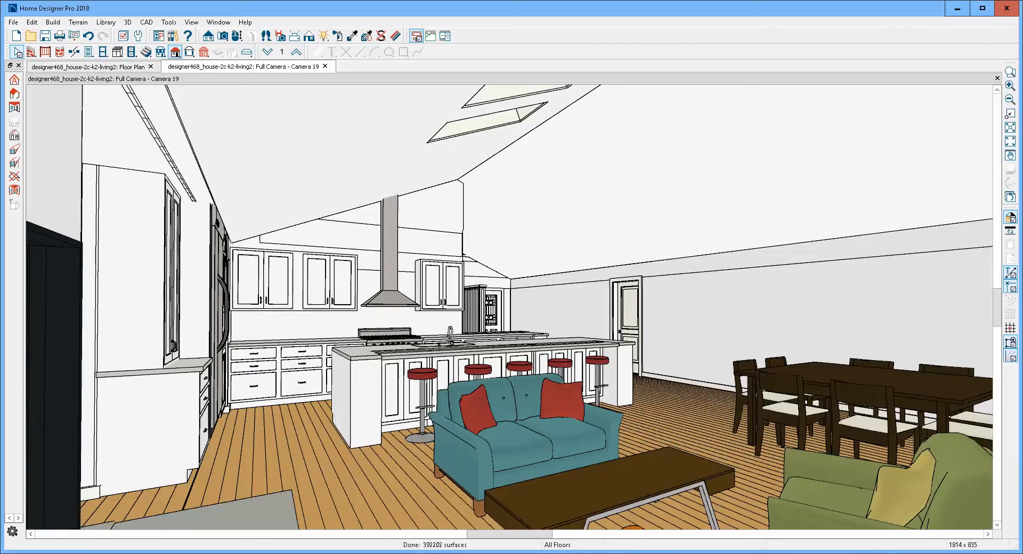
click(992, 88)
click(995, 87)
click(998, 91)
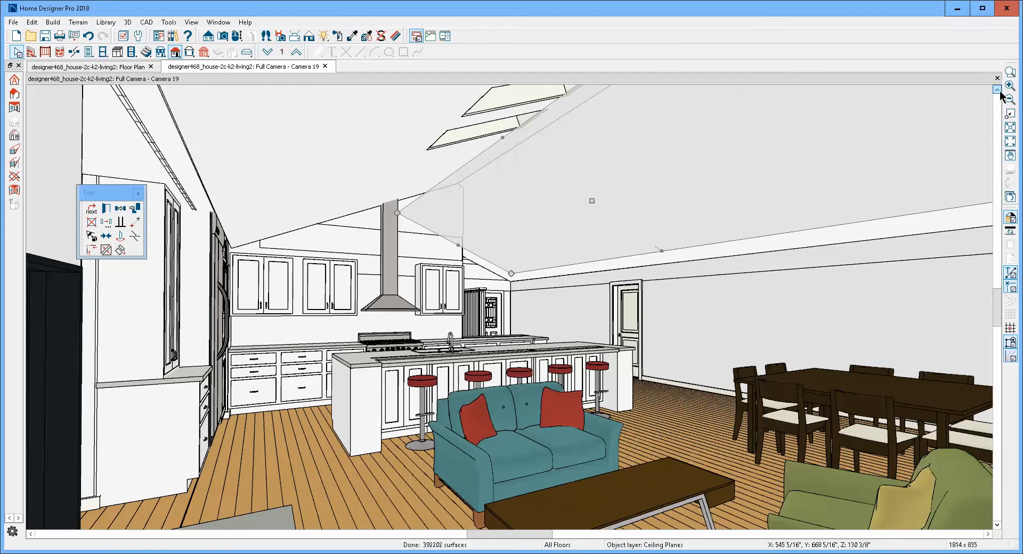
click(997, 90)
click(997, 90)
click(996, 90)
click(996, 90)
click(996, 90)
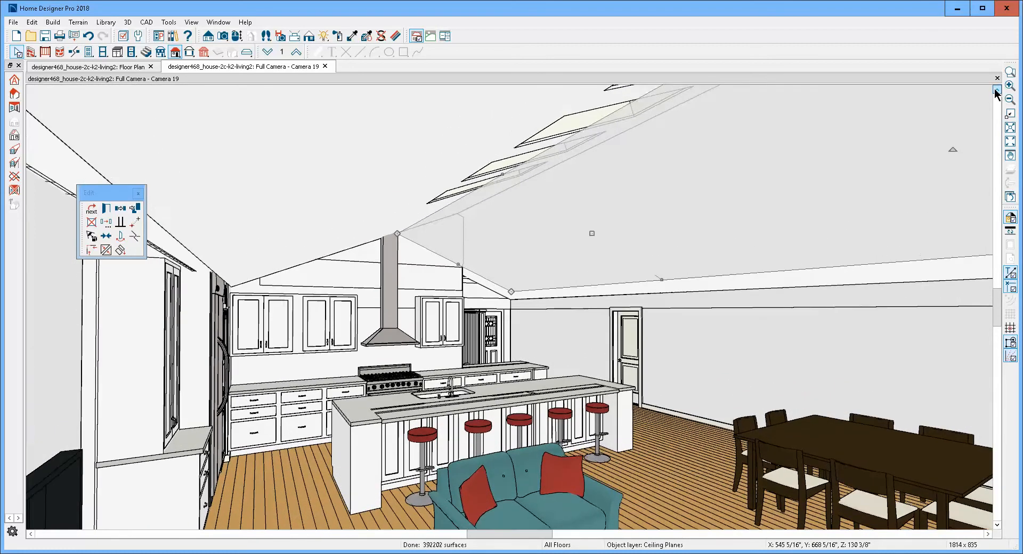
key(Escape)
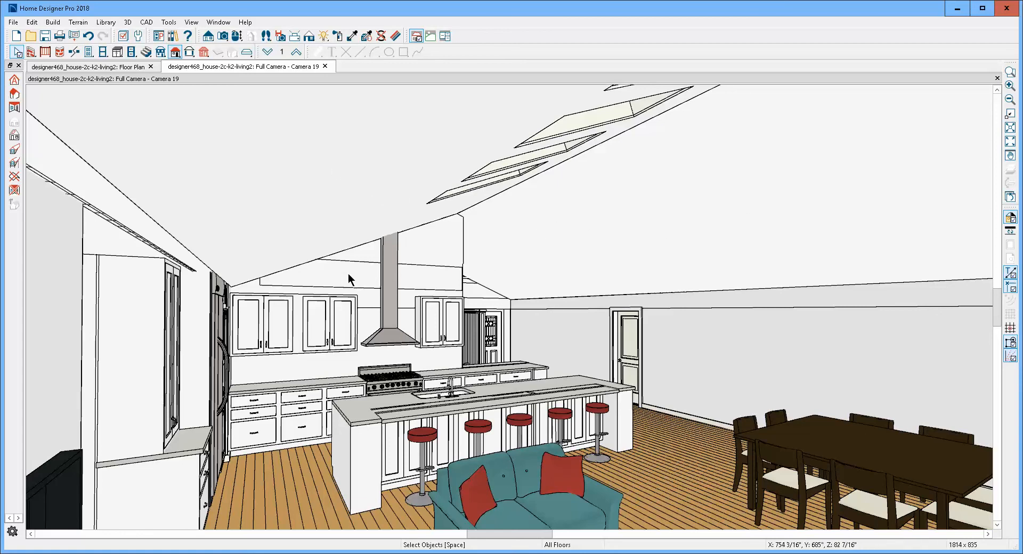
- Examine which room and wall objects make up the surfaces around the range hood and upper cabinets
click(372, 289)
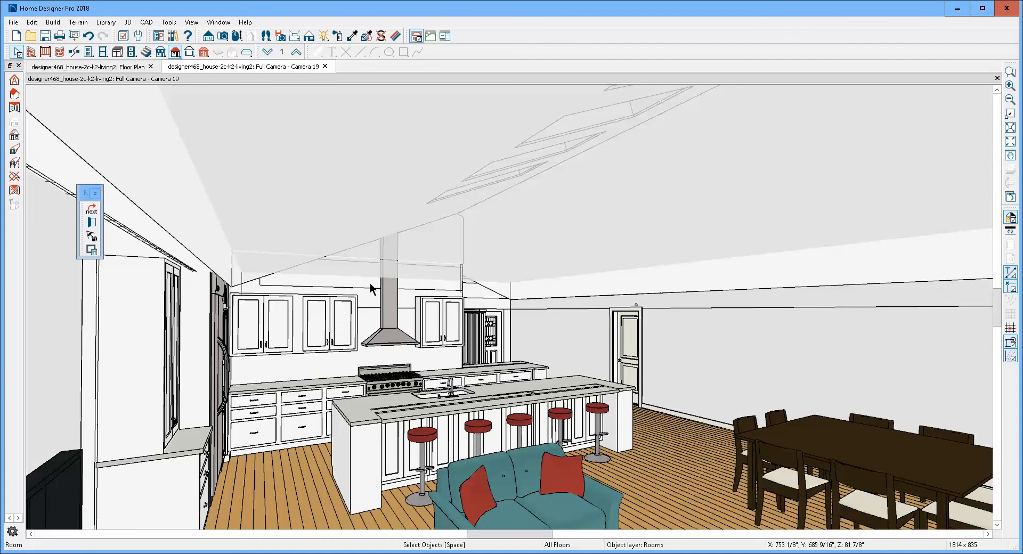
key(Escape)
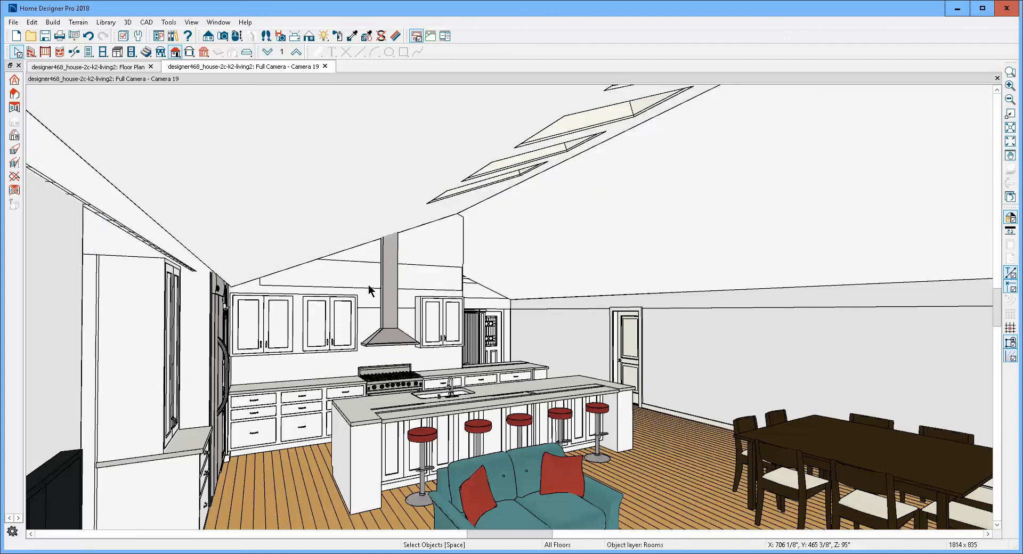
click(366, 298)
key(Tab)
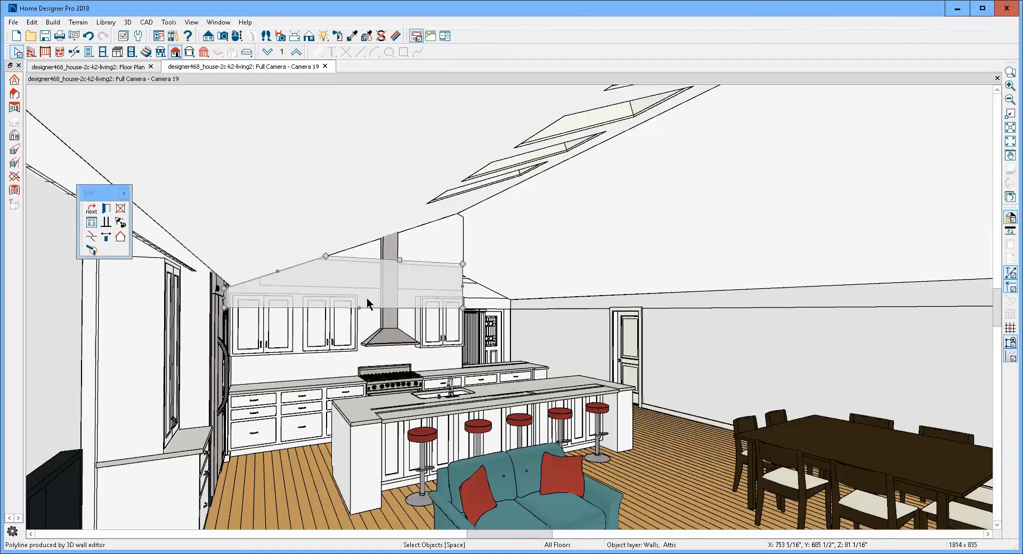
click(347, 356)
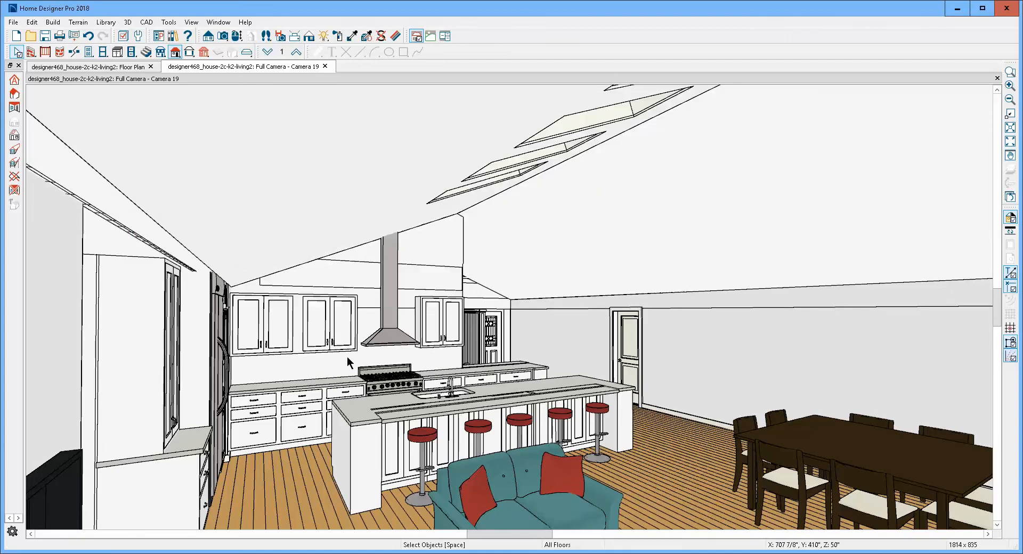
key(Tab)
click(344, 365)
click(345, 365)
key(Escape)
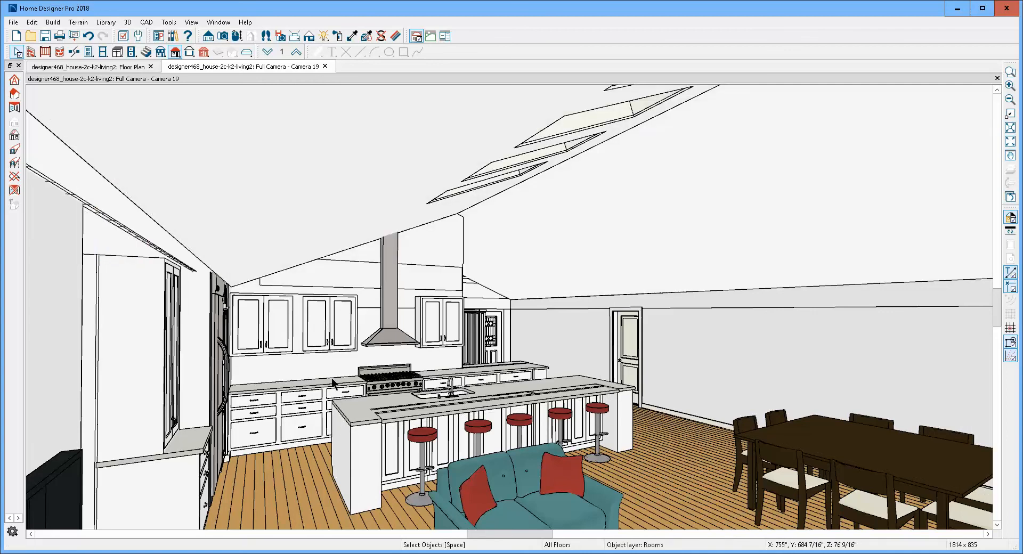
- Inspect the general specification of the uppermost attic wall piece behind the range hood's chimney
click(368, 278)
key(Escape)
click(436, 246)
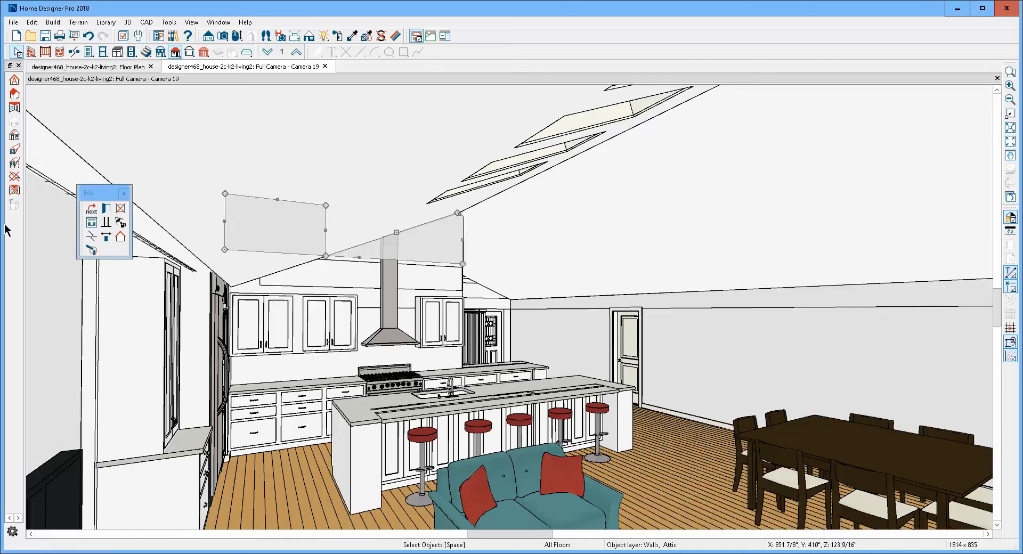
click(107, 208)
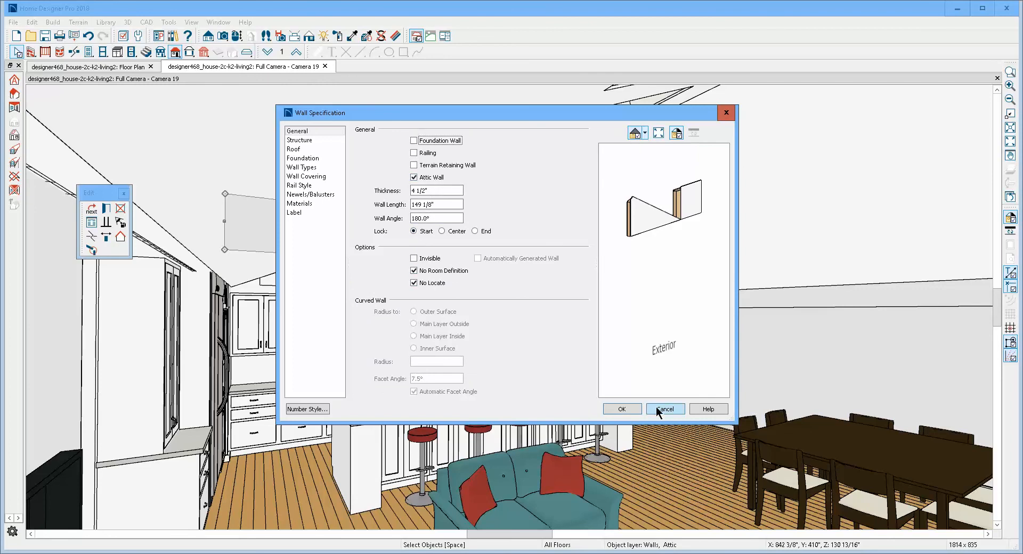
click(669, 410)
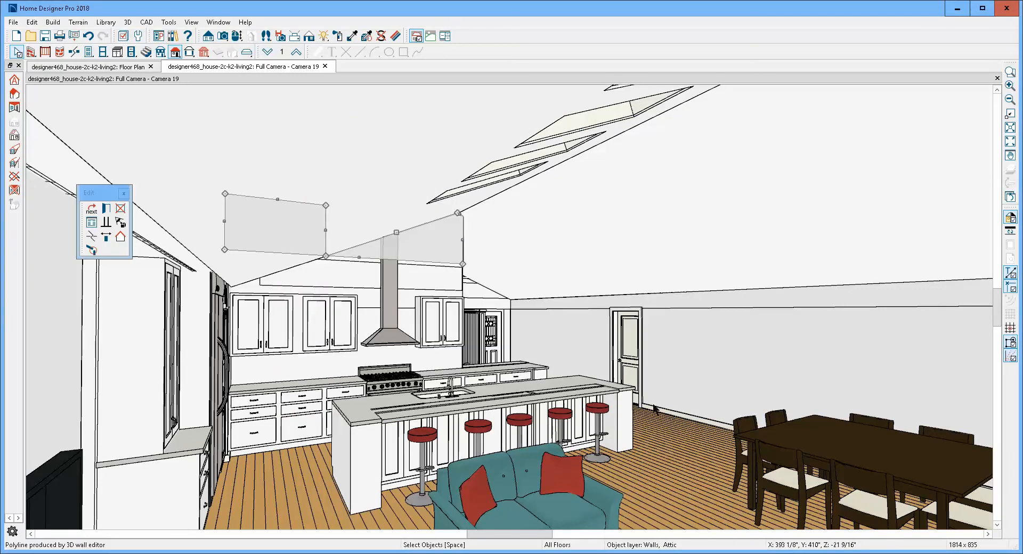
click(372, 283)
key(Escape)
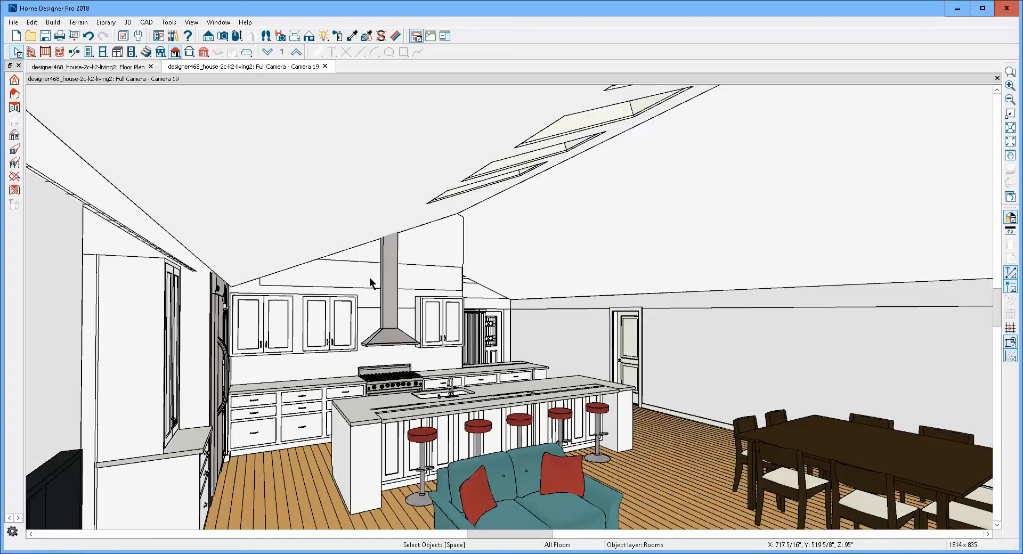
- Inspect the general specification of the lower attic wall piece that spans the upper cabinets and range hood
click(423, 296)
click(411, 281)
click(412, 281)
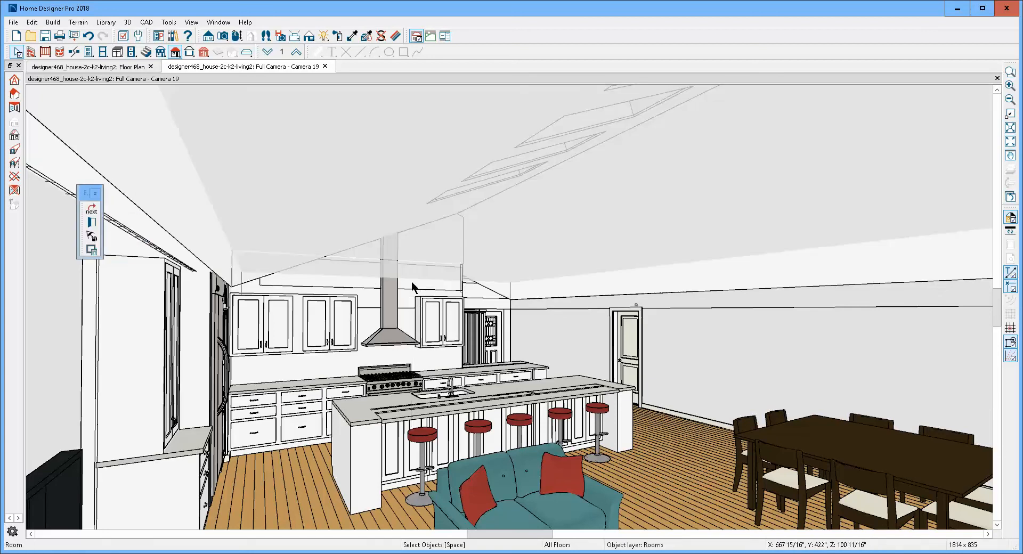
key(Escape)
click(374, 302)
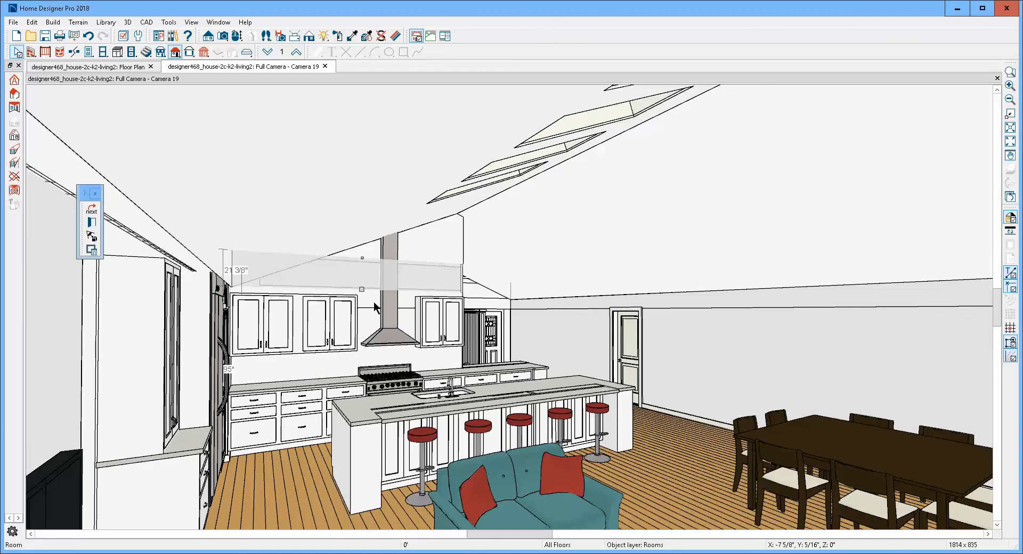
click(374, 308)
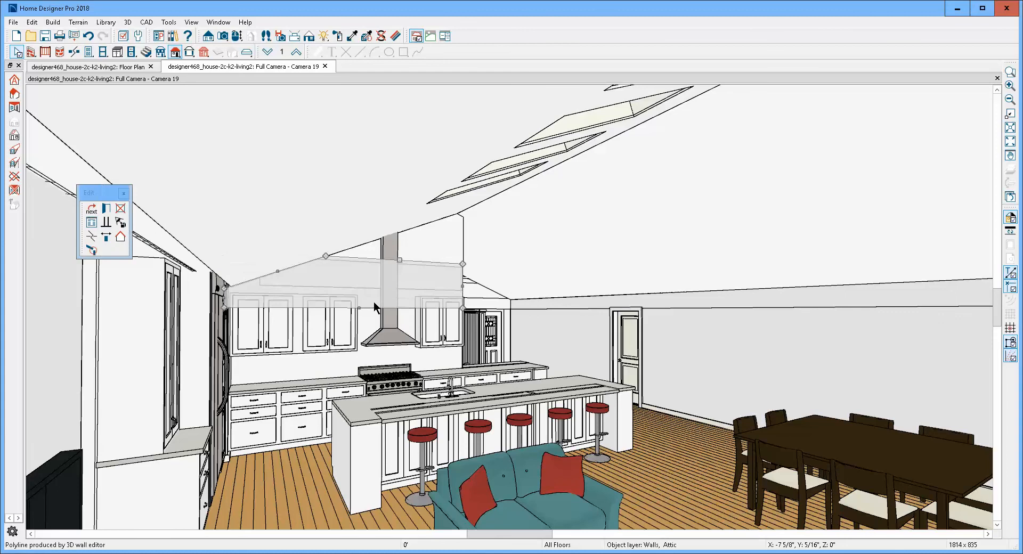
click(106, 218)
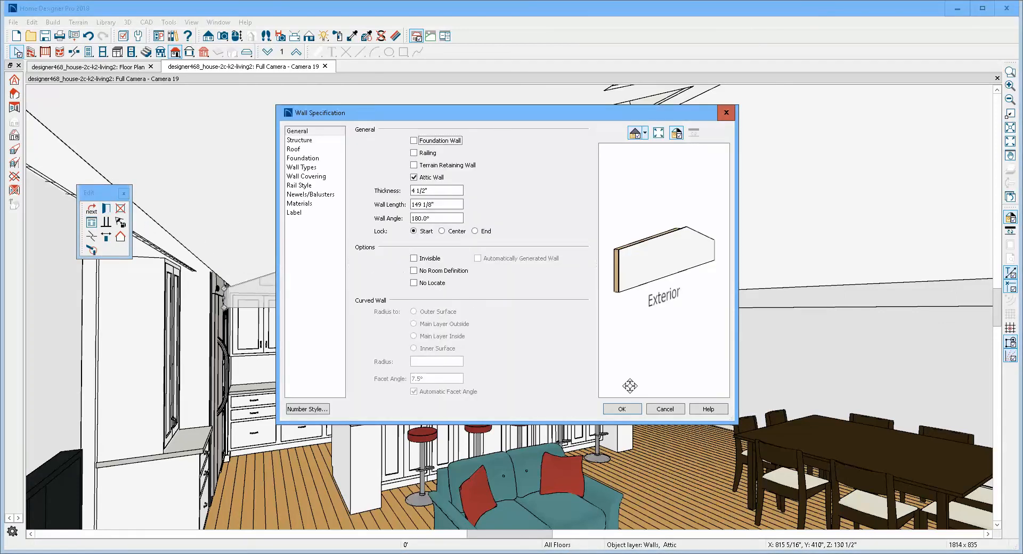
click(679, 408)
key(Escape)
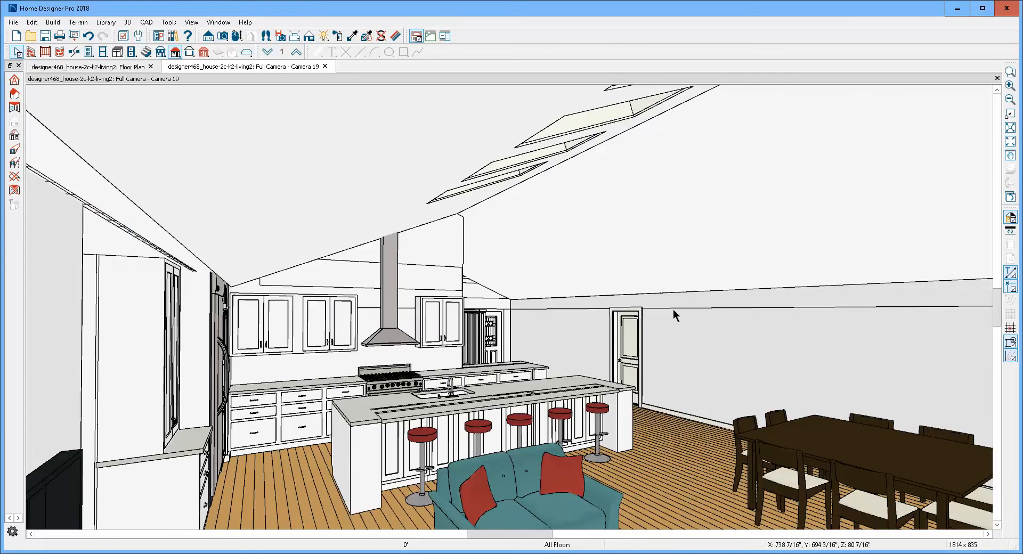
- Open the specification of the narrow wall strip above the door on the dining side, just below the sloped ceiling
click(693, 328)
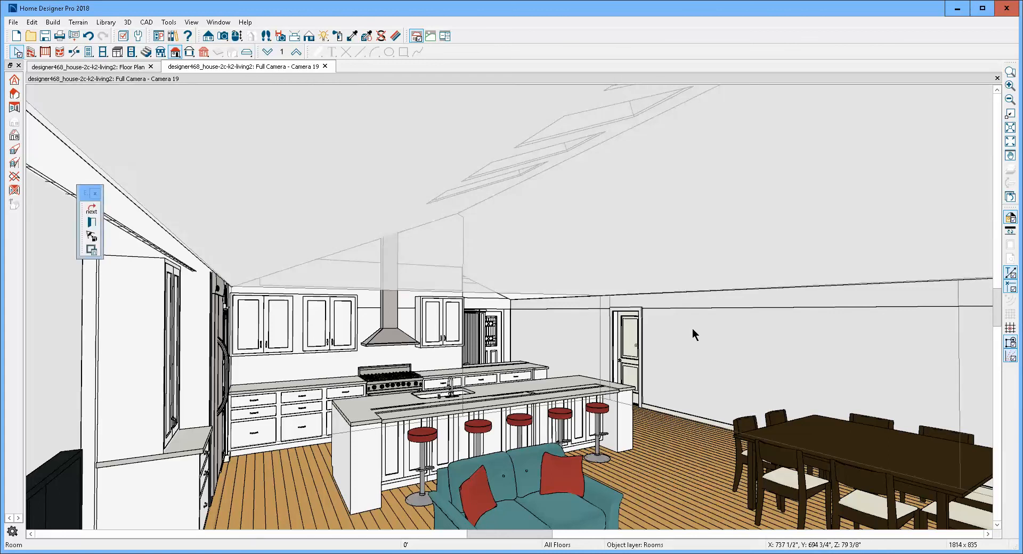
key(Escape)
click(699, 303)
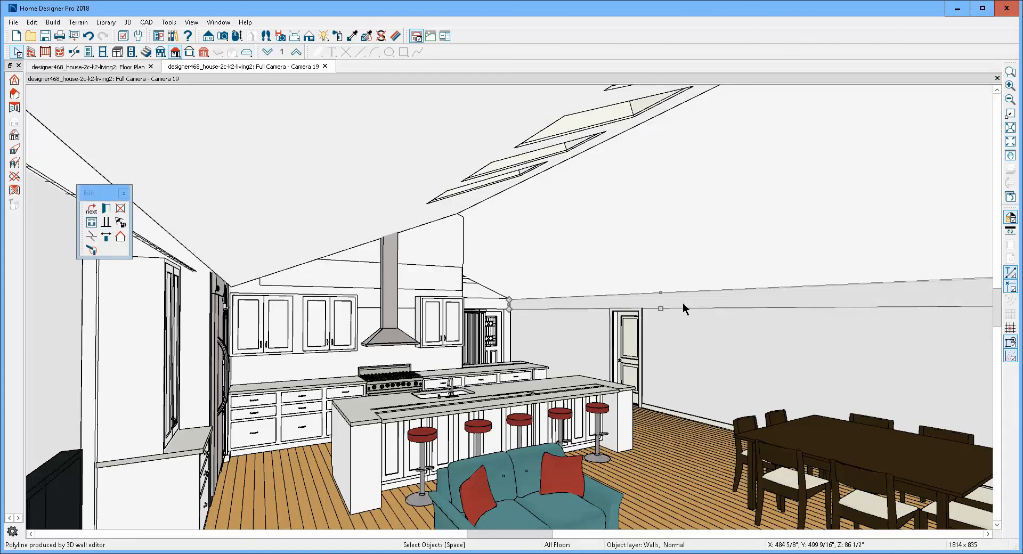
click(107, 209)
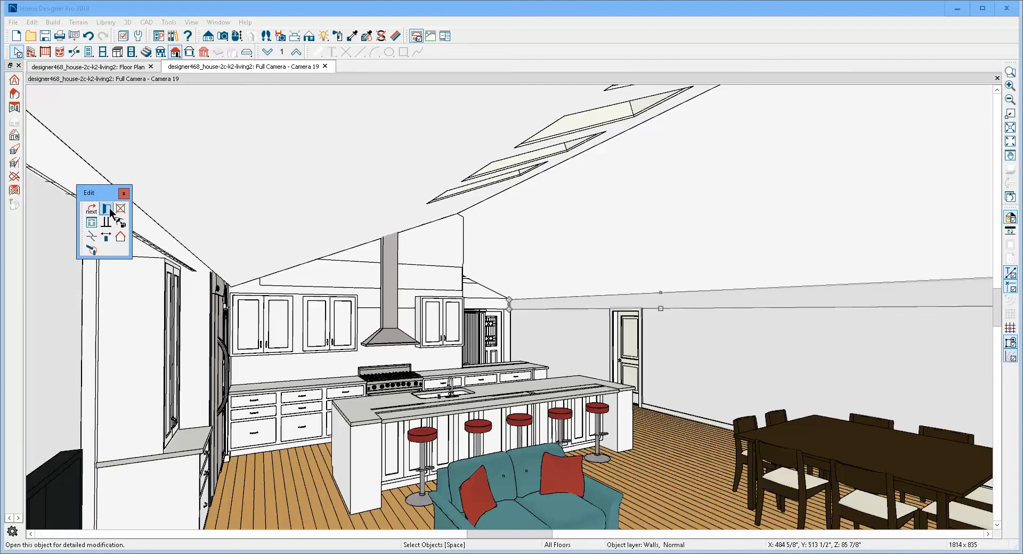
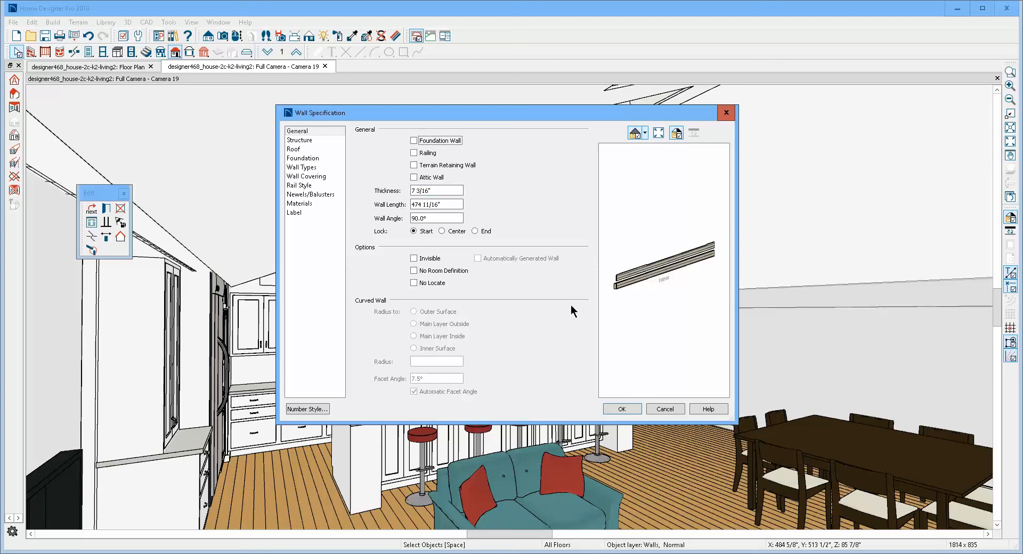
- Close the wall specification unchanged and create a cross-section elevation from the middle of the kitchen facing the wall with the exterior door
click(664, 408)
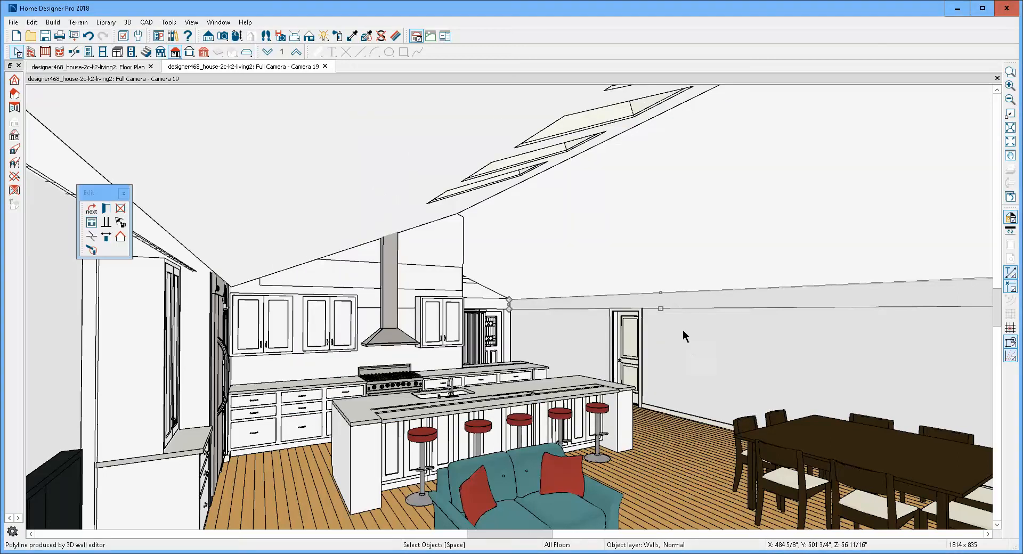
key(Escape)
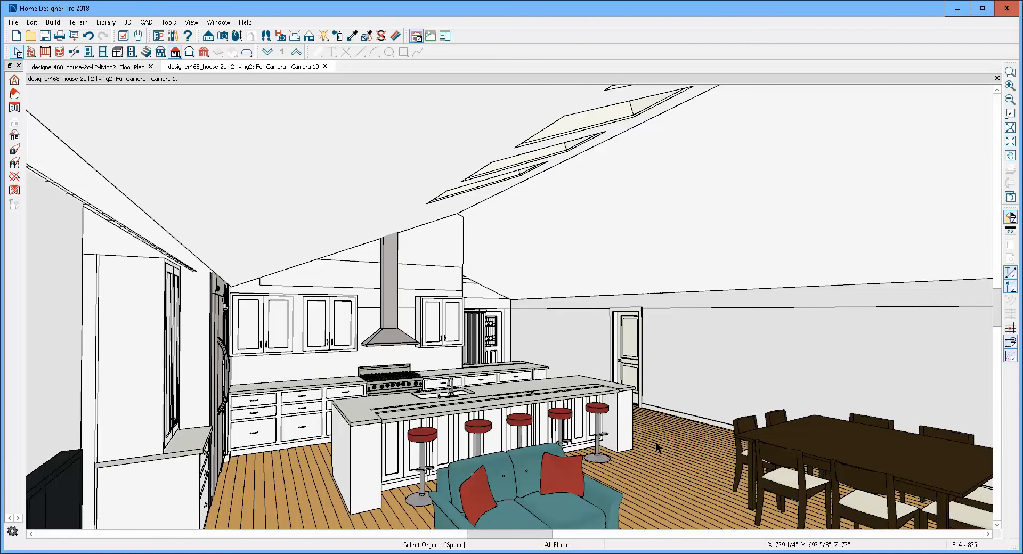
click(656, 443)
key(Escape)
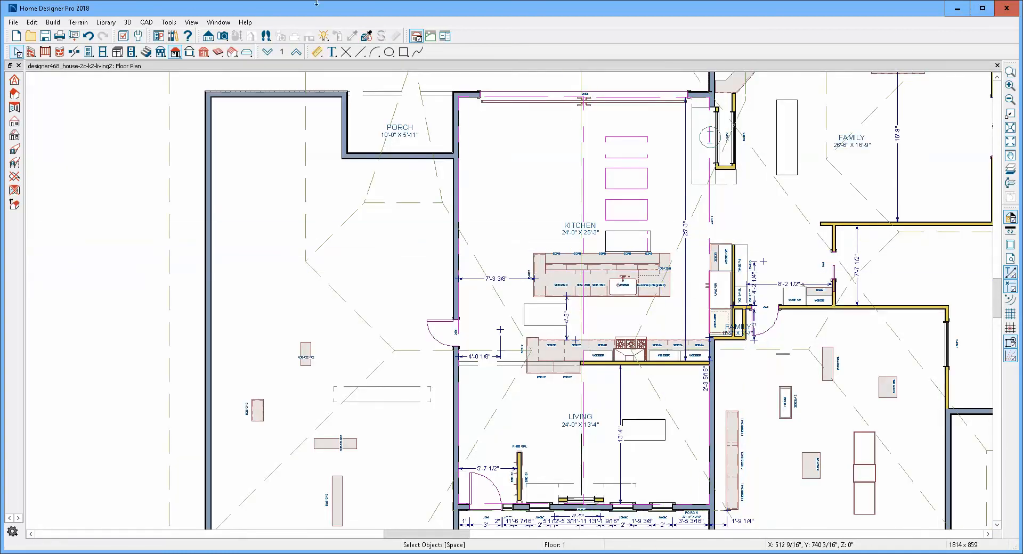
click(207, 38)
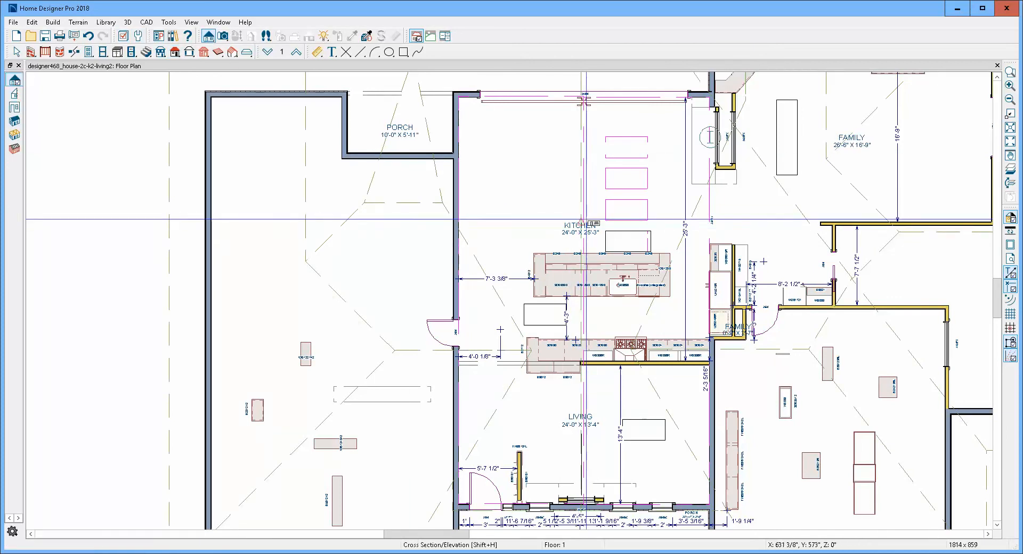
drag(579, 207, 411, 207)
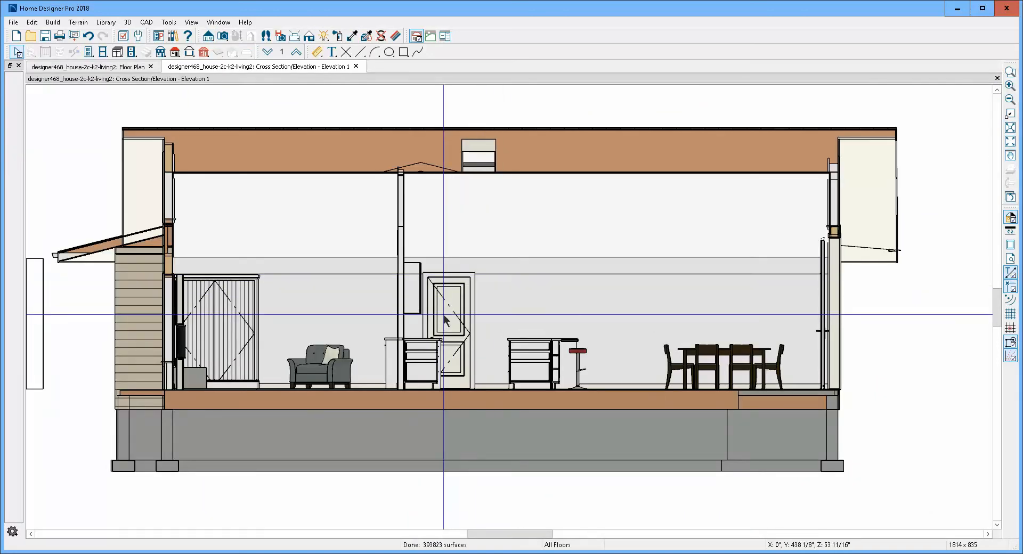
- Add a vertical manual dimension from the floor up the wall between the island stool and dining table, and set its length to 8'
click(317, 52)
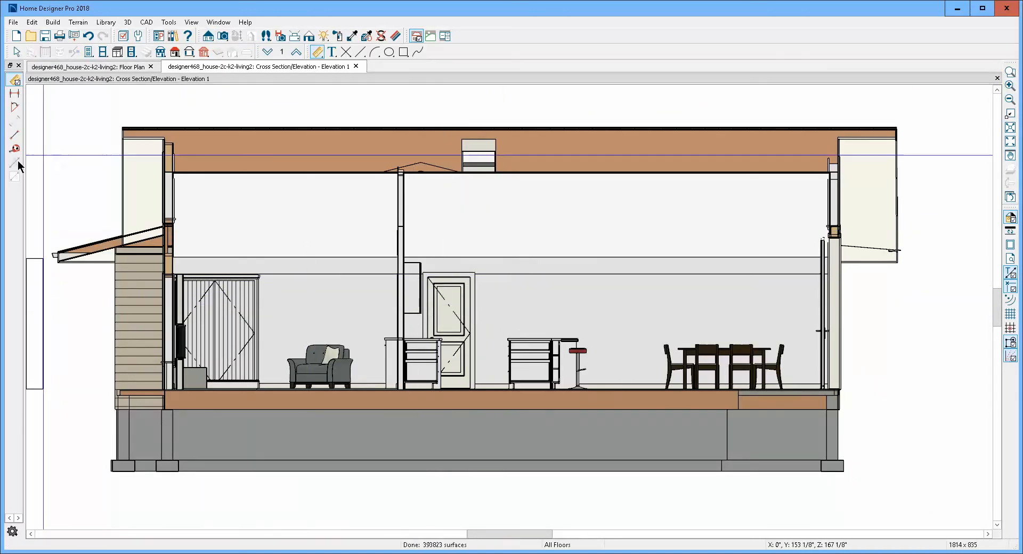
click(15, 136)
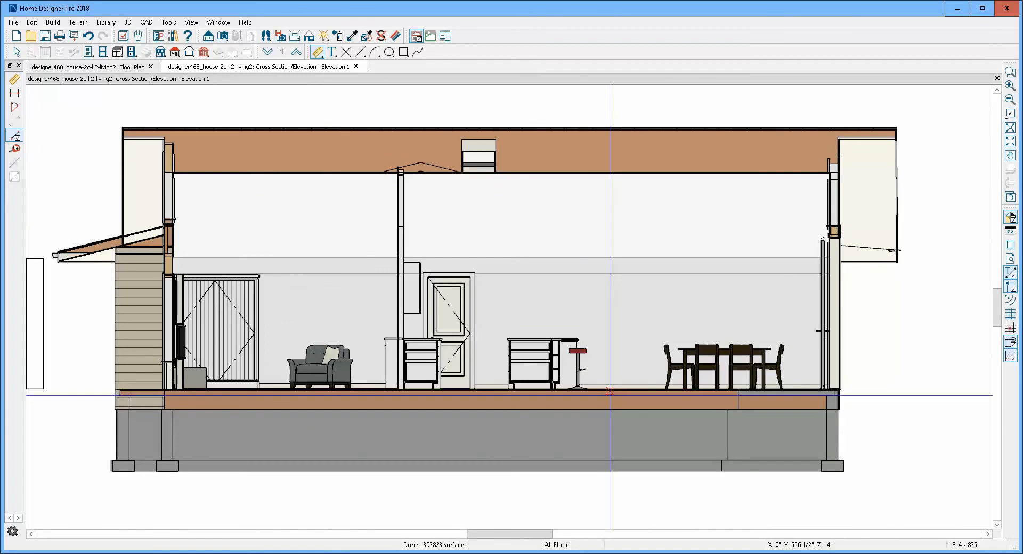
drag(616, 389, 617, 296)
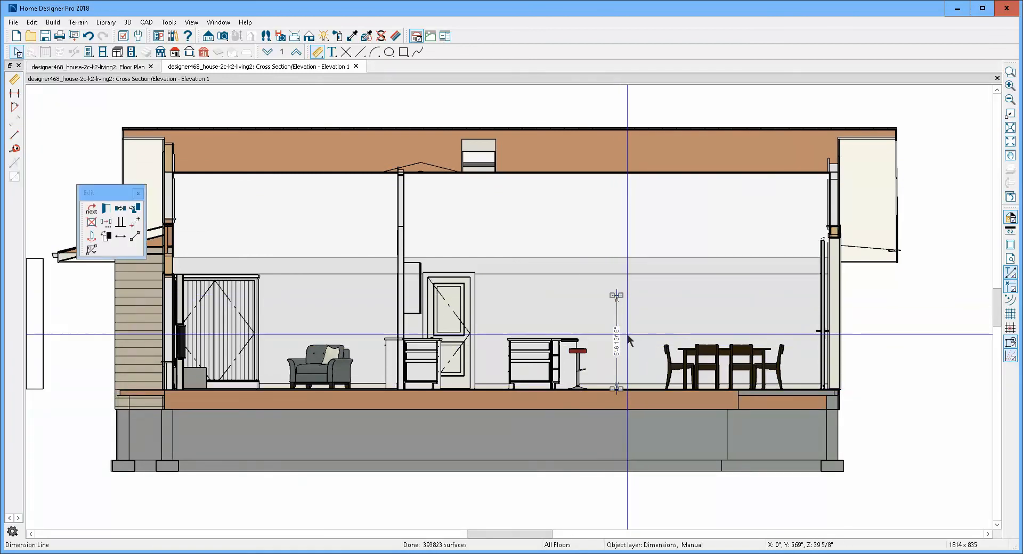
click(617, 291)
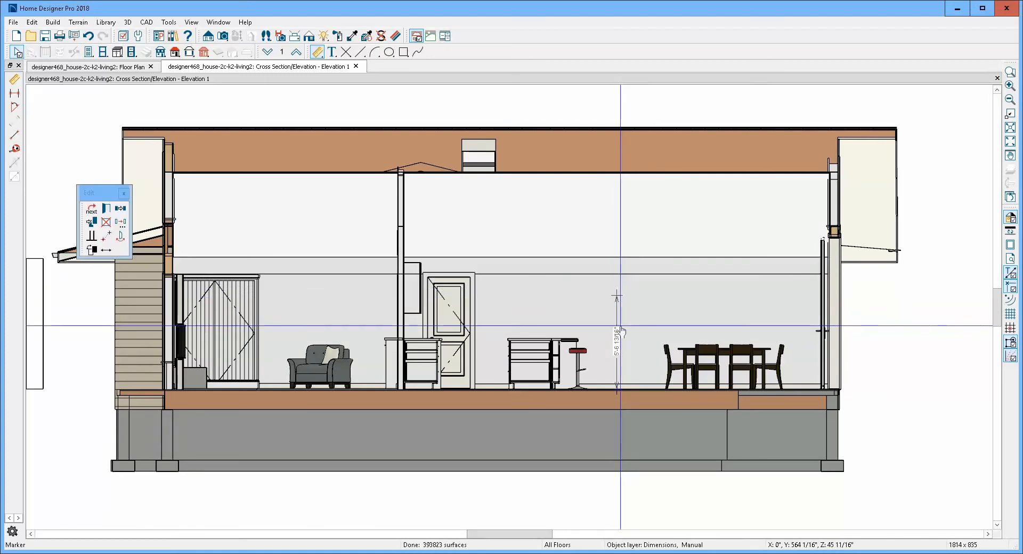
click(618, 339)
text(8)
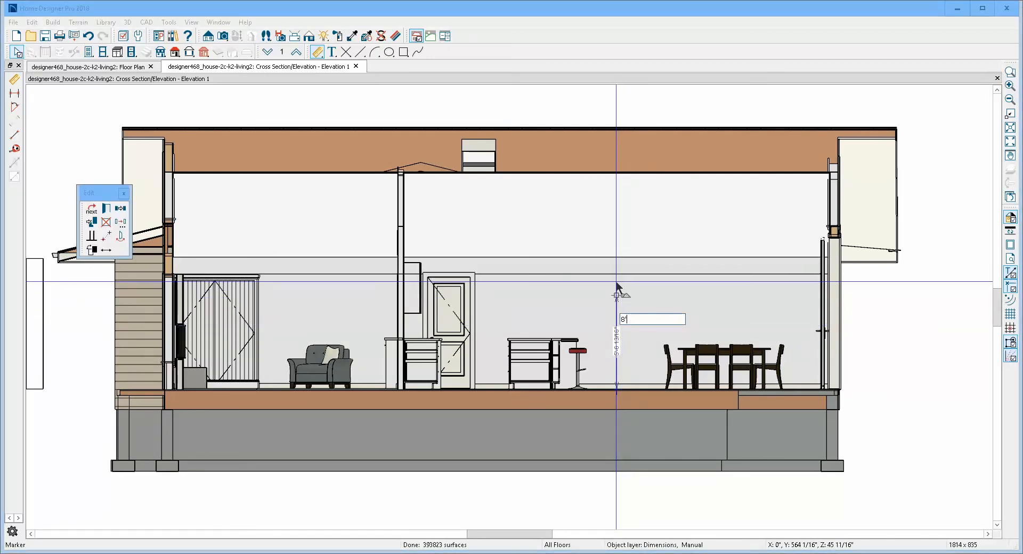
key(Return)
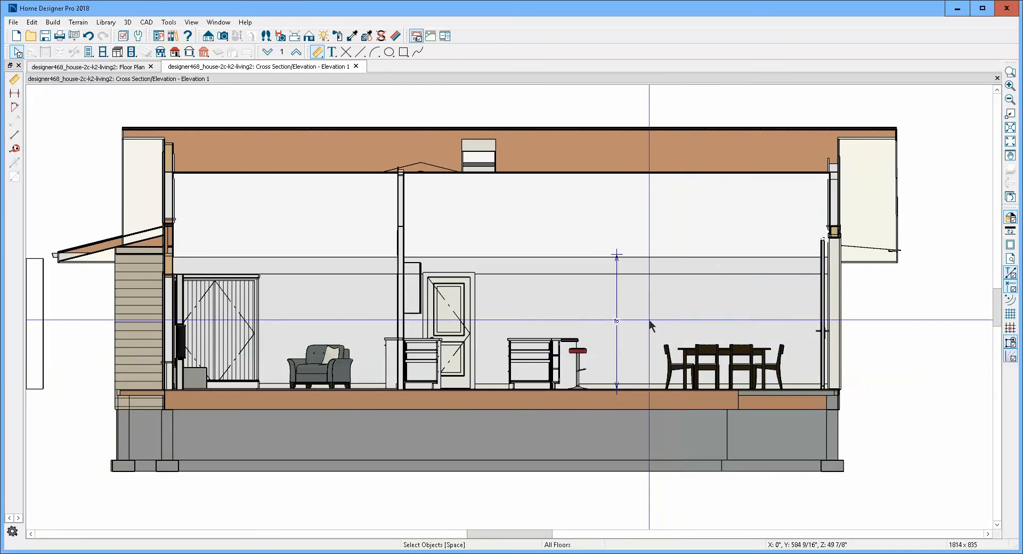
- Inspect the general settings and wall type of the horizontal wall strip just above the door in the elevation
click(663, 287)
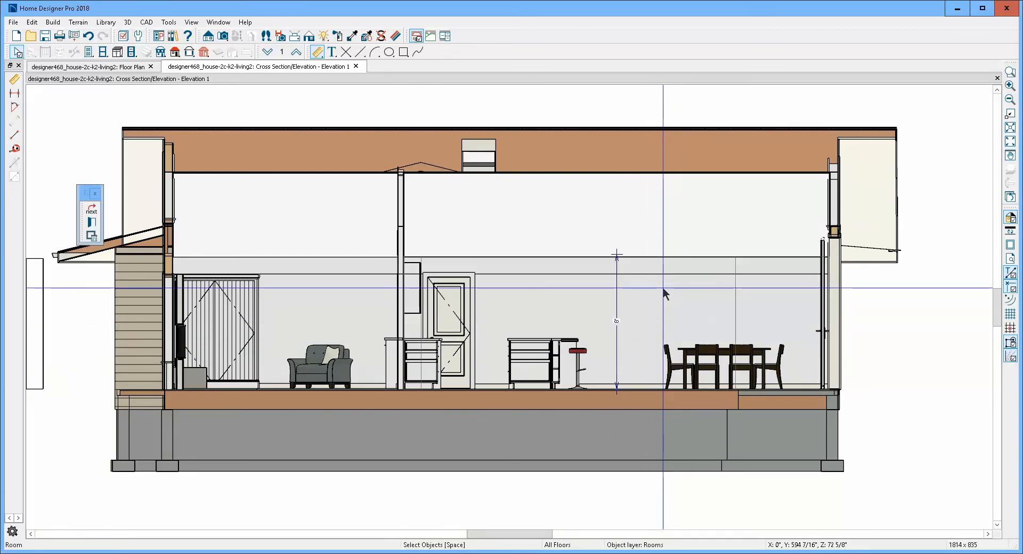
key(Escape)
click(672, 267)
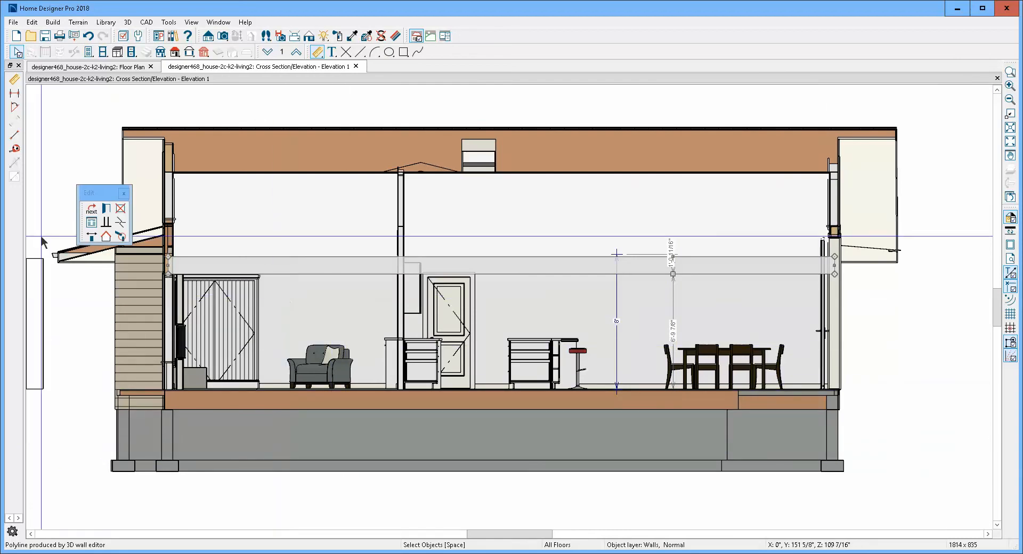
click(108, 209)
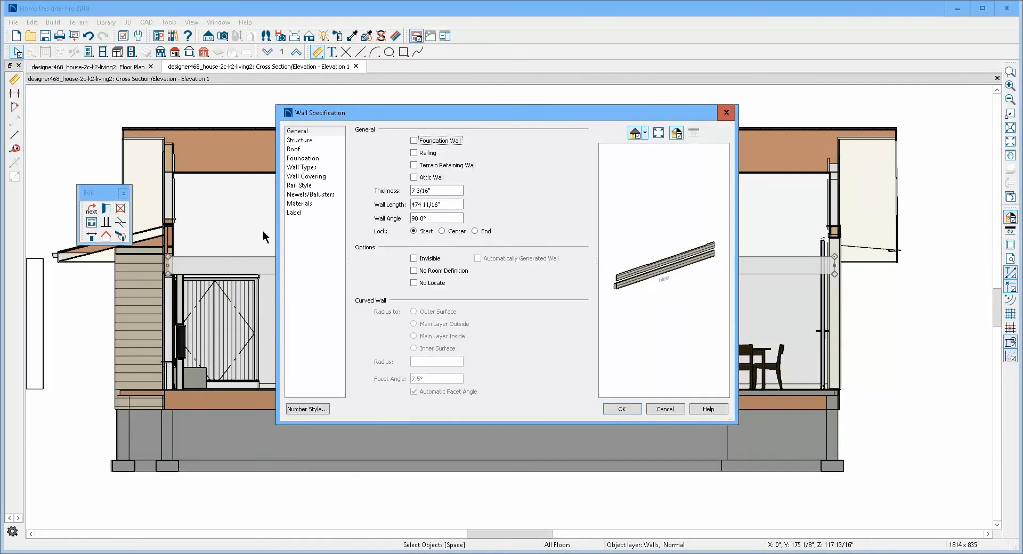
click(304, 168)
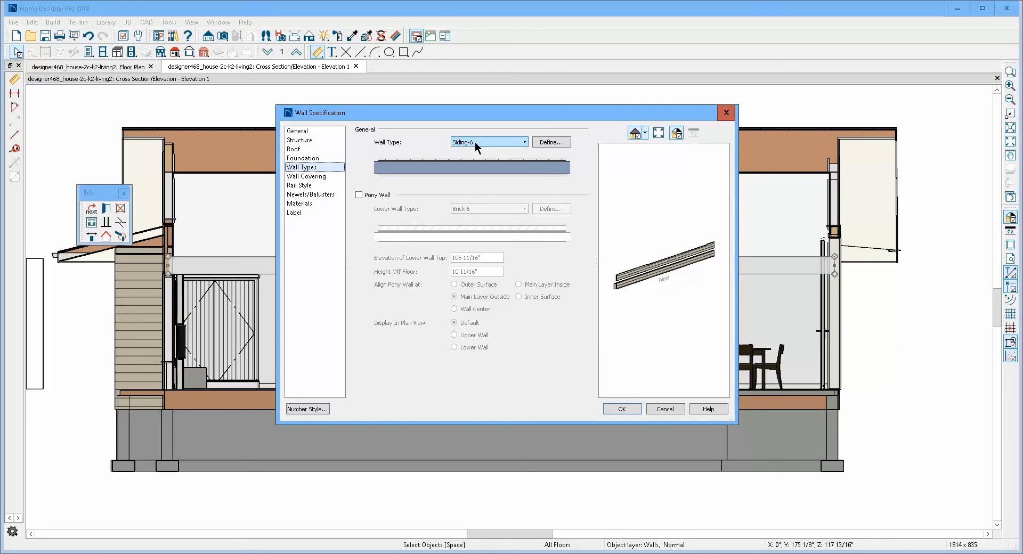
click(659, 408)
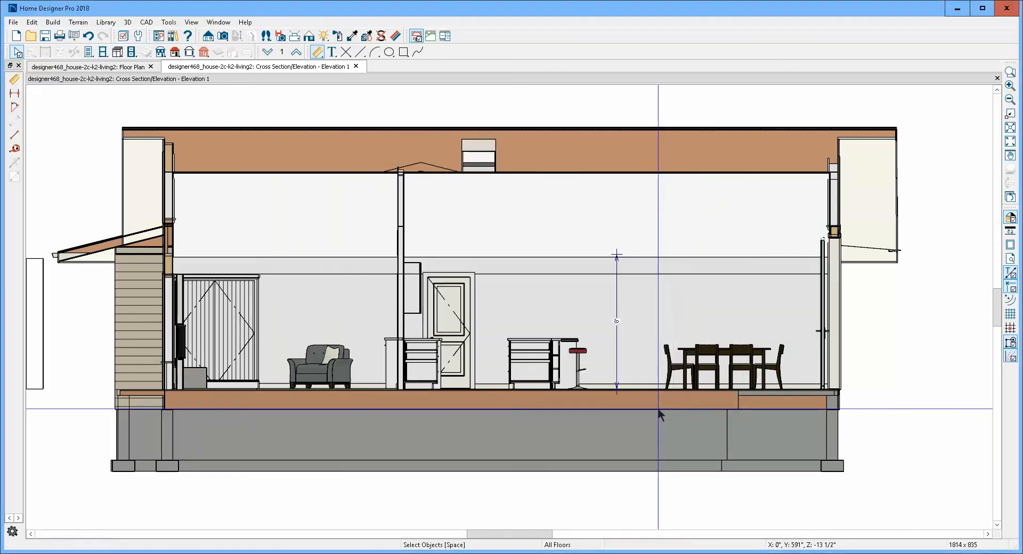
- Check the foundation settings and wall type of the wall between the living room and the room with the FHB361242L cabinets on the floor 1 plan
key(ctrl+Tab)
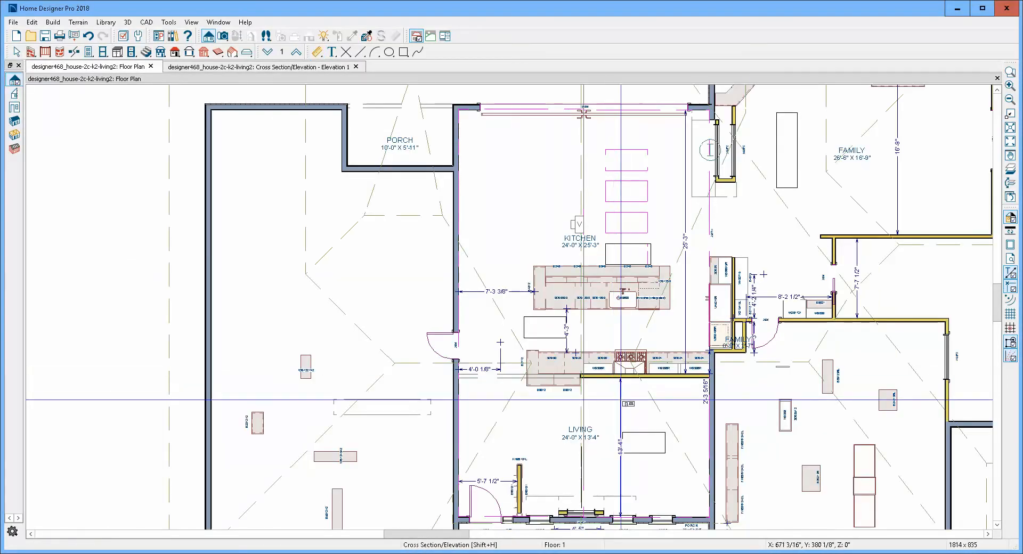
key(space)
scroll(703, 429, down, 3)
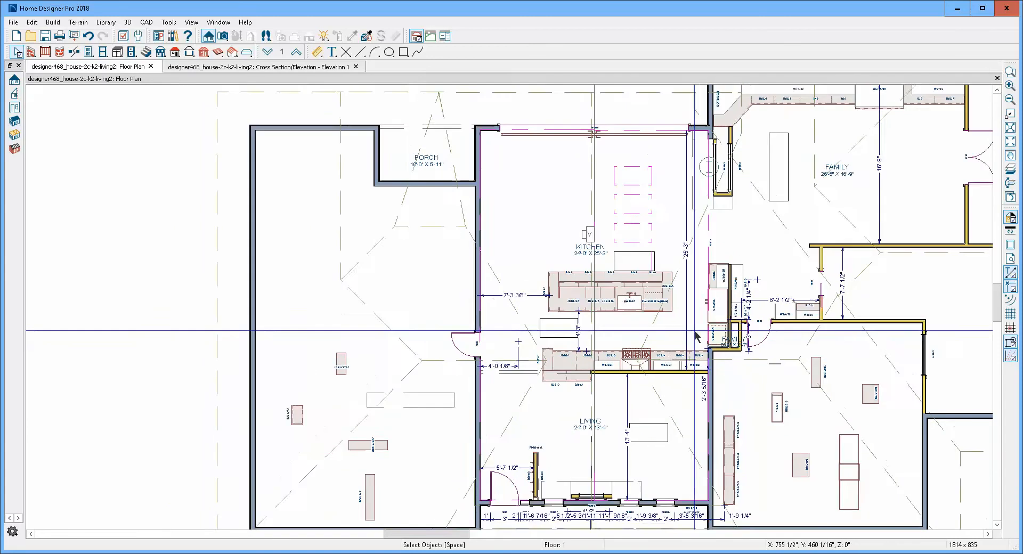
scroll(705, 432, up, 6)
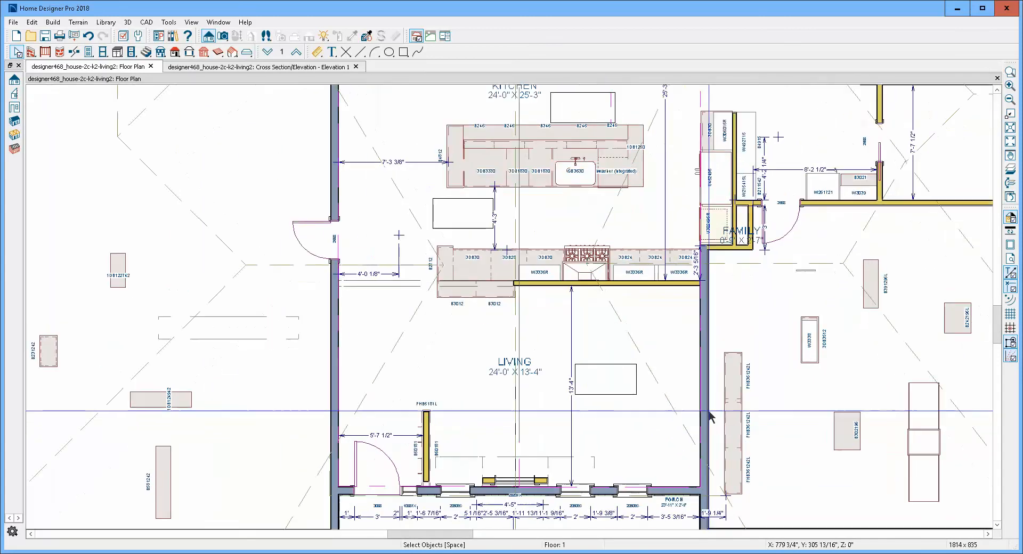
scroll(708, 411, up, 3)
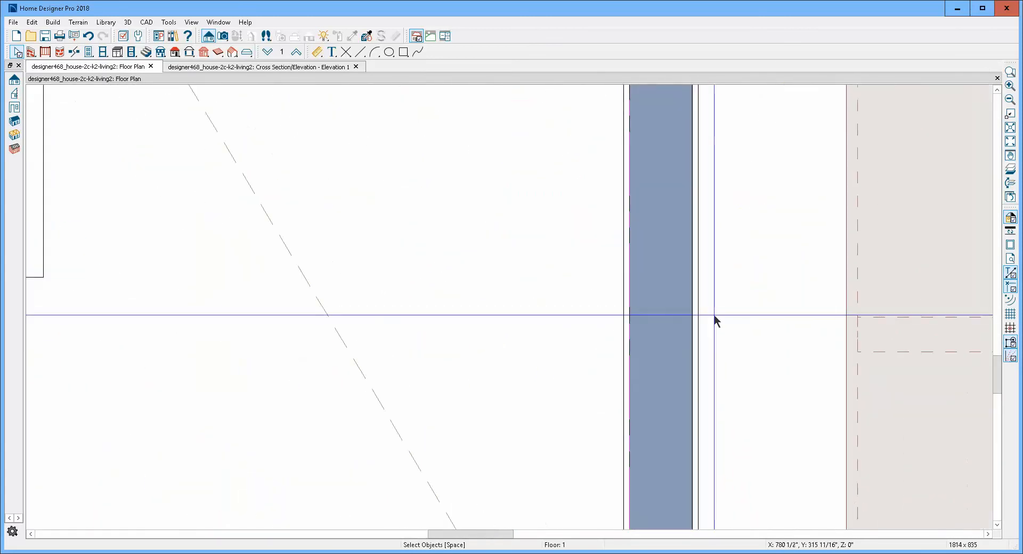
double_click(683, 316)
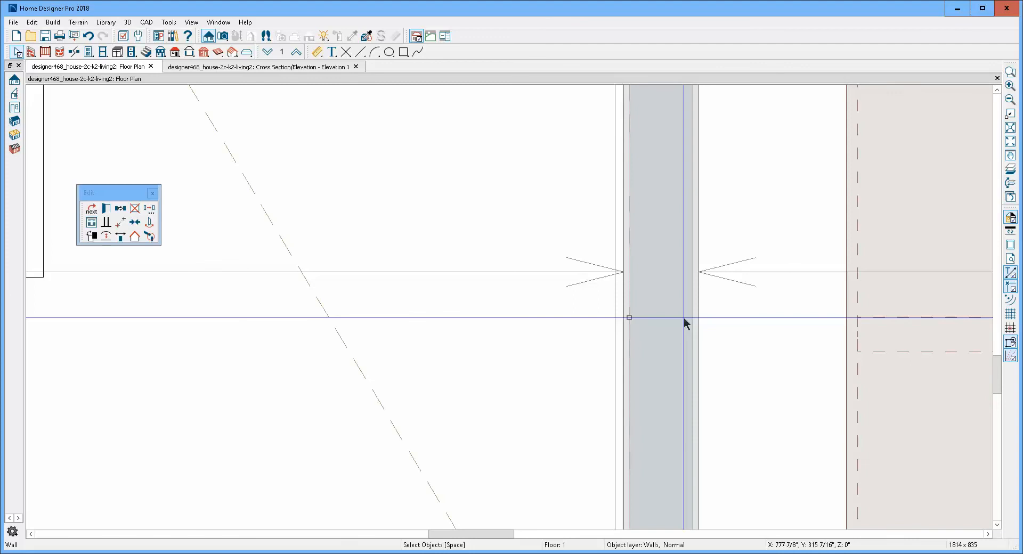
click(313, 158)
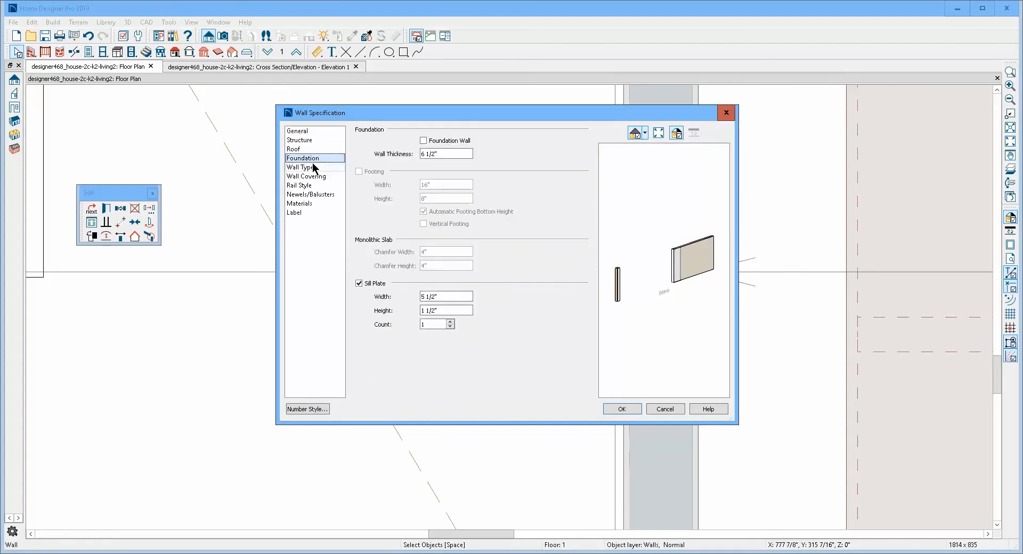
click(314, 167)
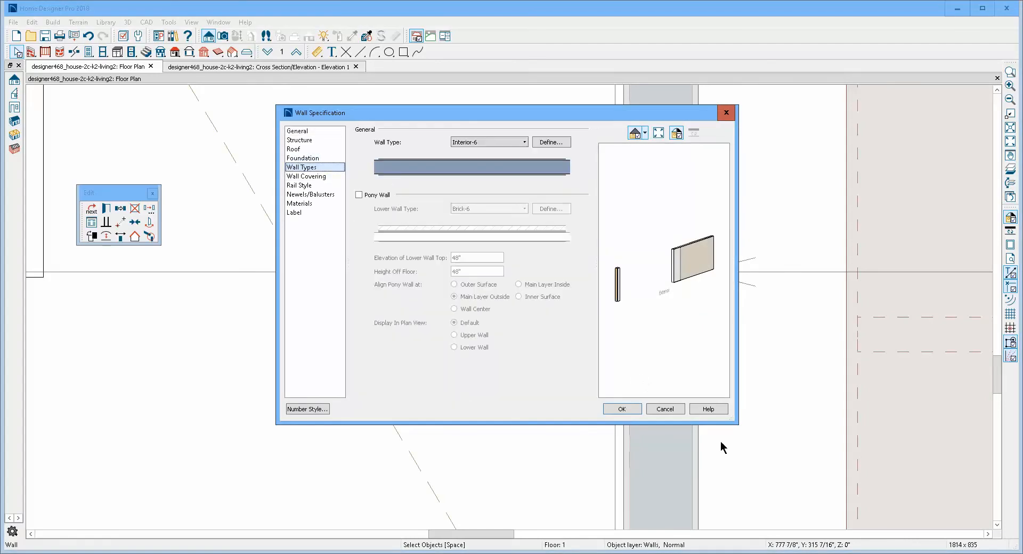
click(671, 410)
- Switch the floor plan to floor 2 and inspect the general specification of the open-below room's long wall above the kitchen door
scroll(674, 344, up, 4)
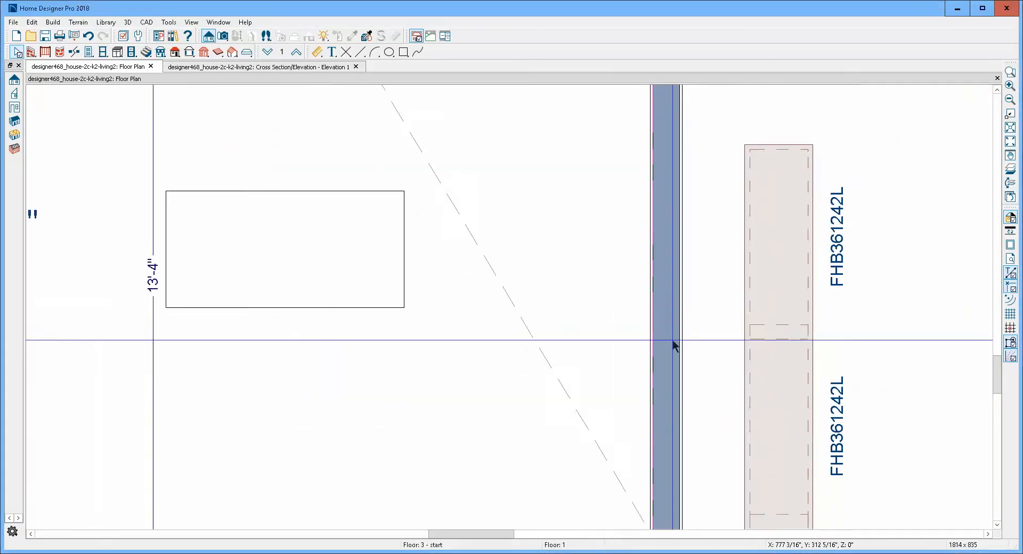
scroll(673, 343, down, 5)
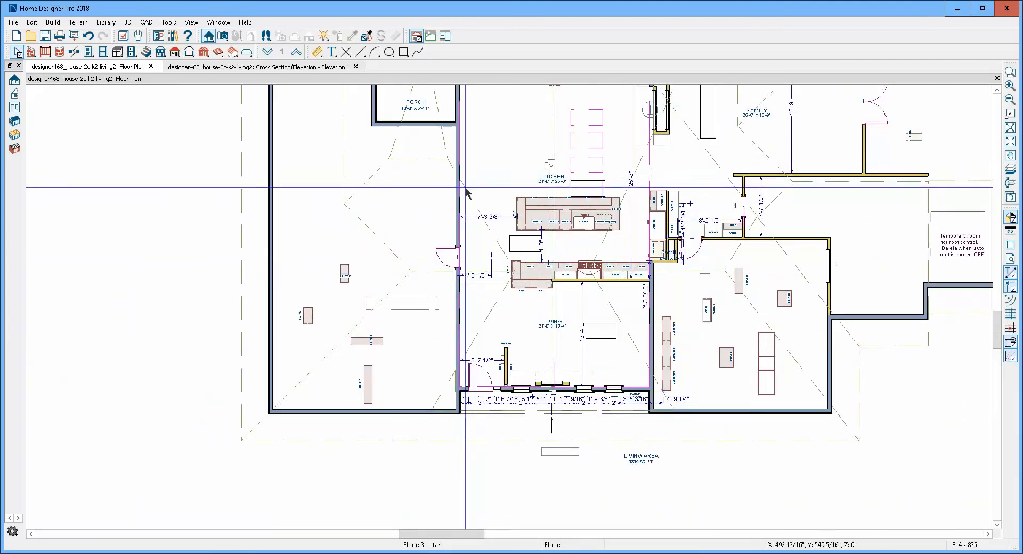
scroll(462, 196, up, 4)
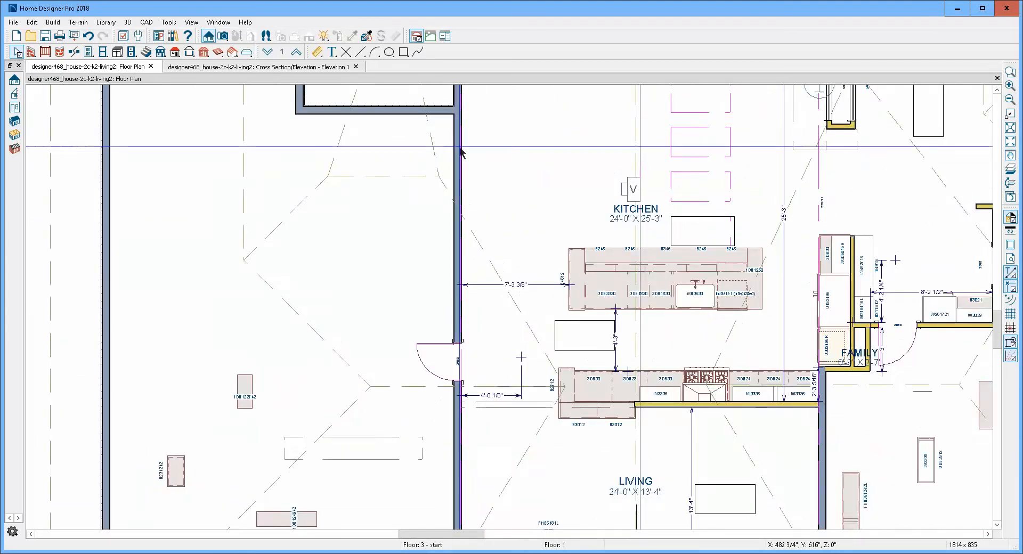
click(297, 52)
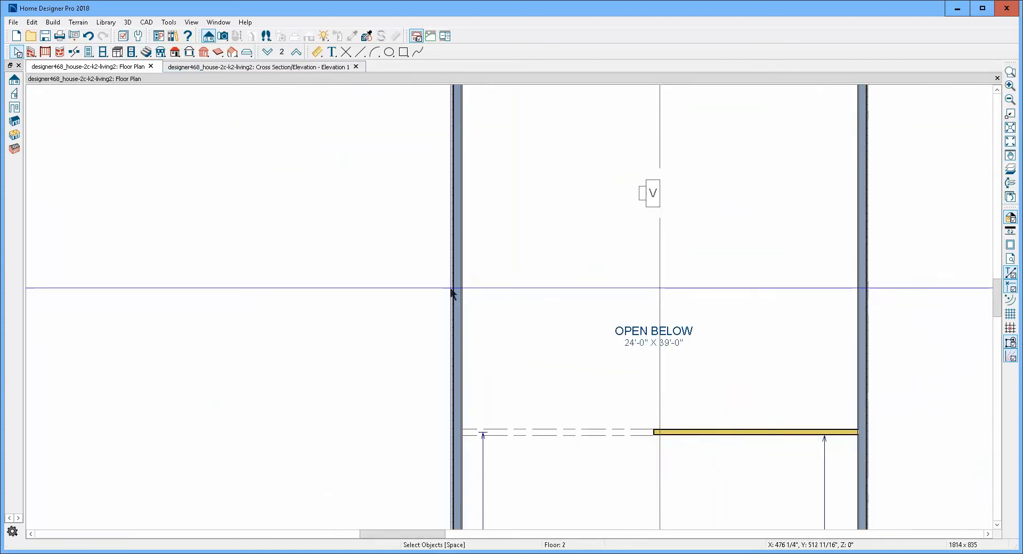
scroll(461, 246, up, 4)
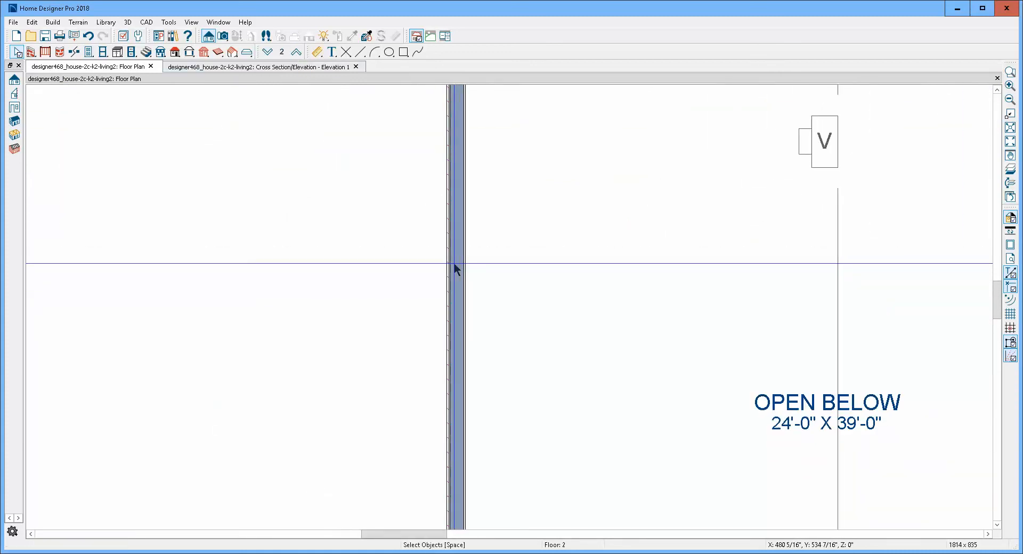
click(456, 269)
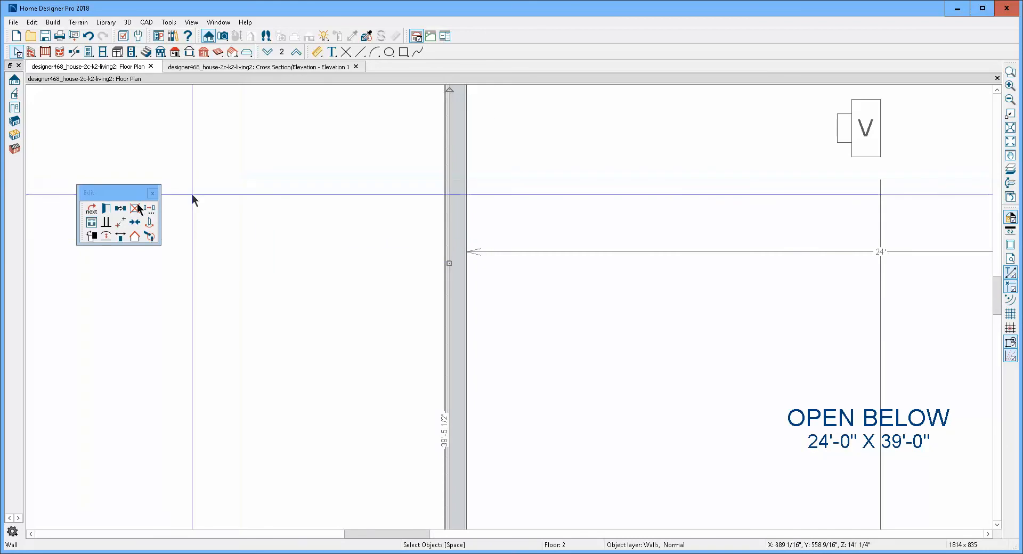
click(106, 208)
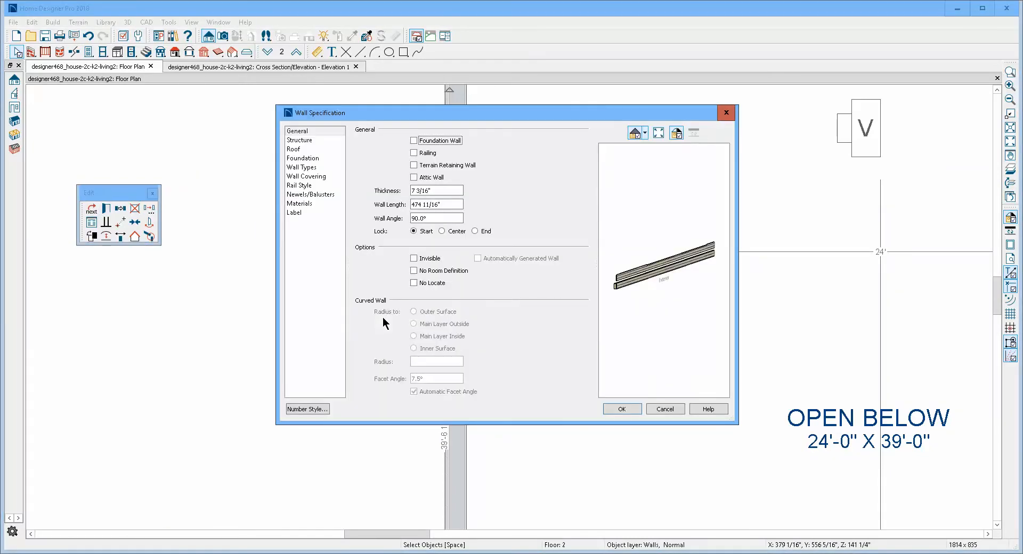
click(667, 408)
- Examine the floor 2 wall layout around the open-below room, and return to the cross-section elevation
scroll(322, 226, down, 4)
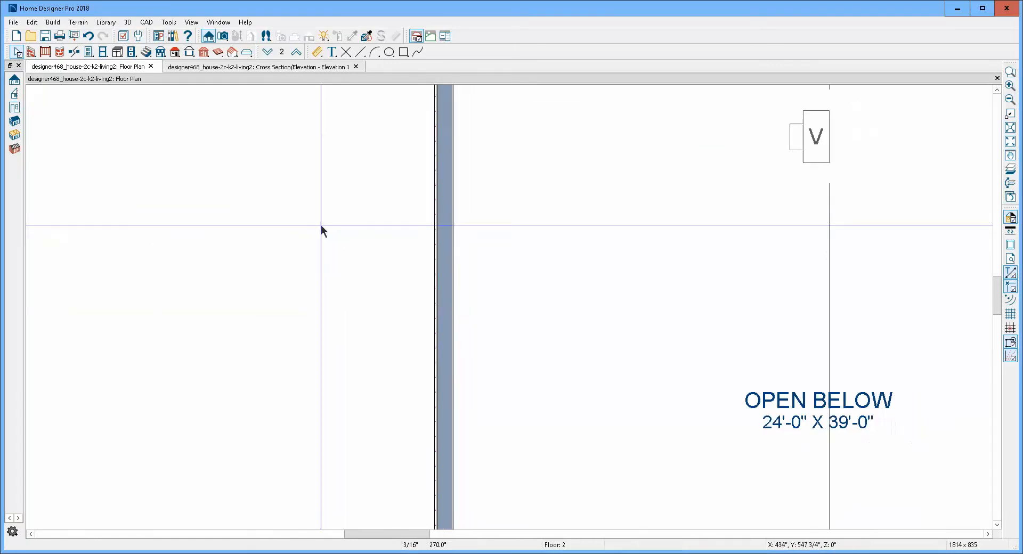
scroll(331, 271, down, 4)
scroll(311, 267, up, 2)
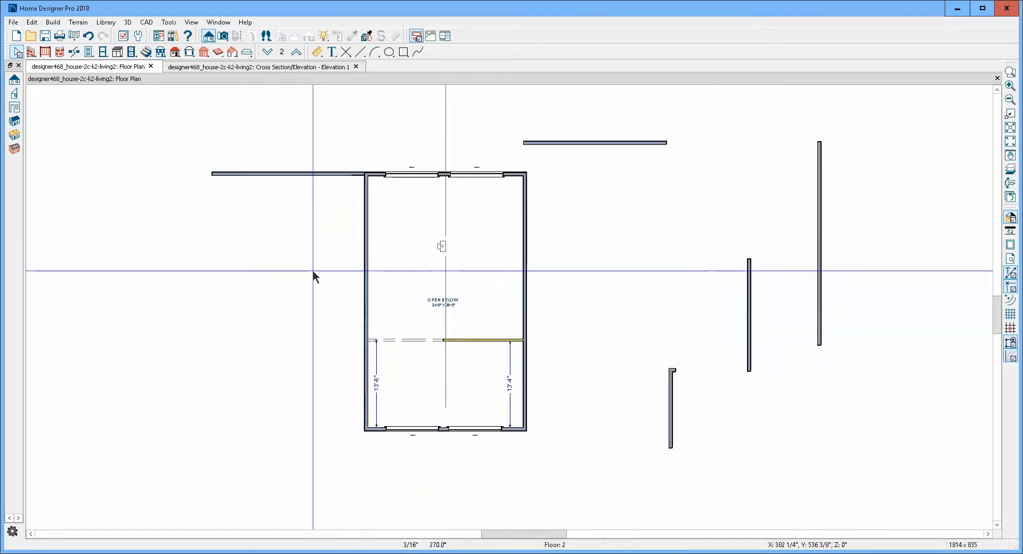
scroll(449, 269, up, 2)
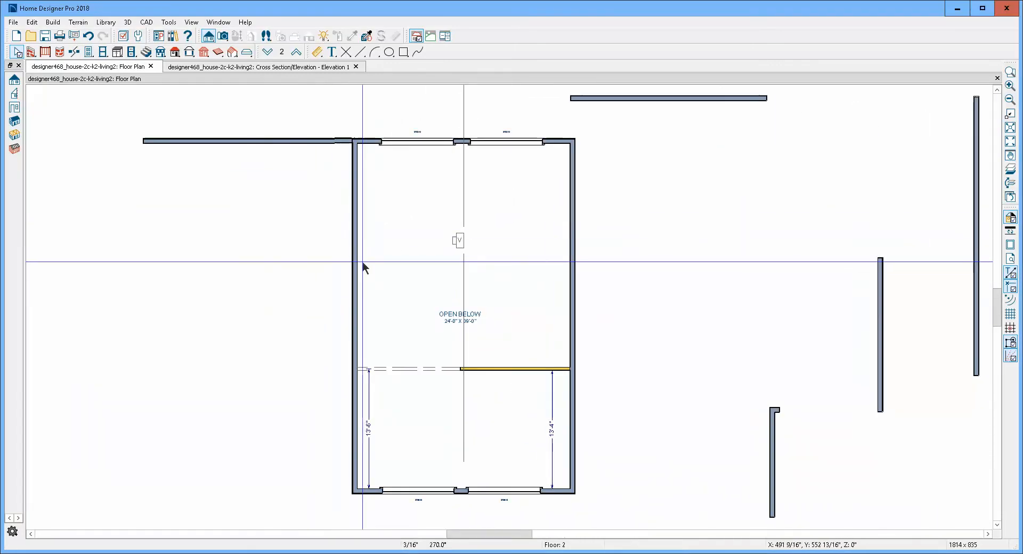
click(421, 316)
key(Escape)
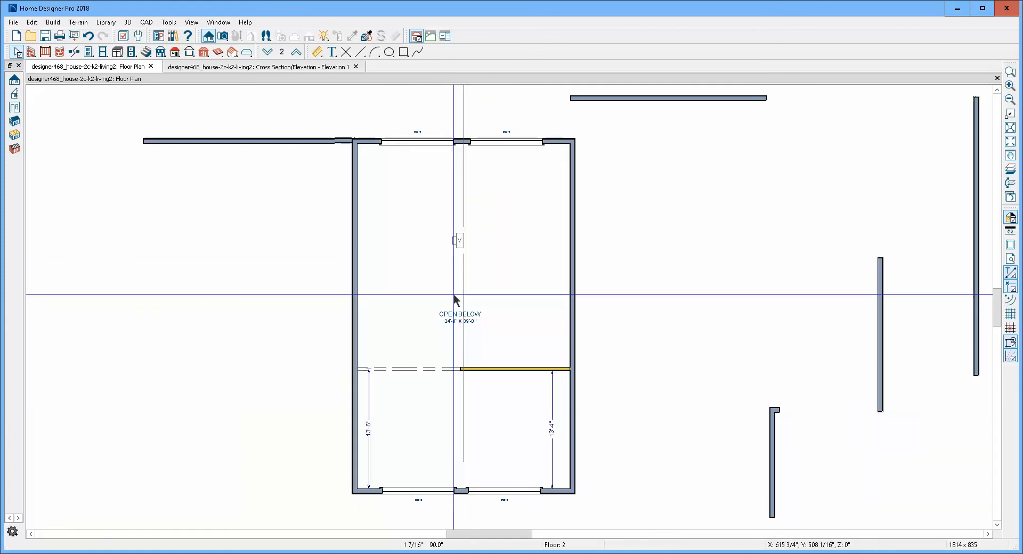
key(ctrl+Tab)
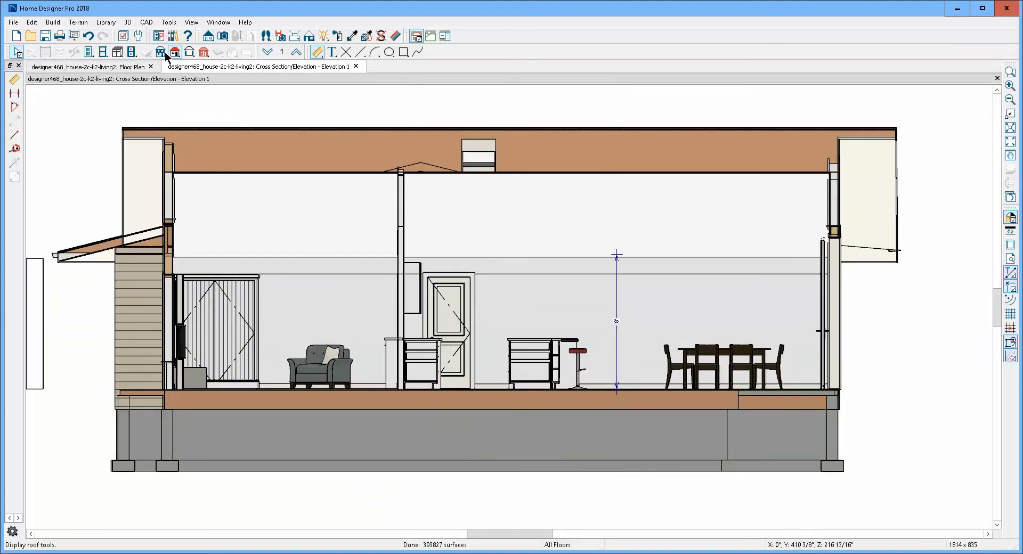
- Render the cross-section elevation with the Standard technique and view the whole section
click(231, 53)
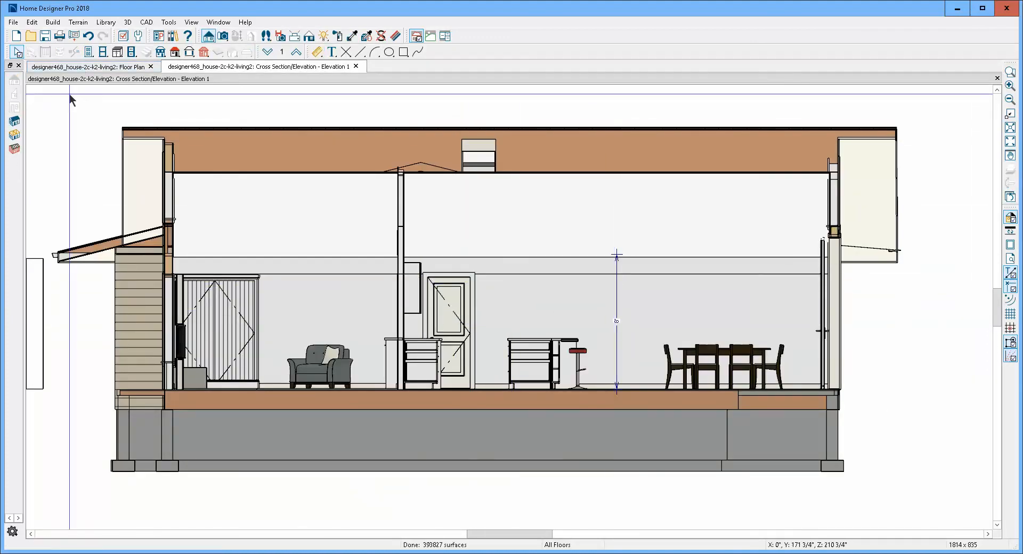
click(309, 36)
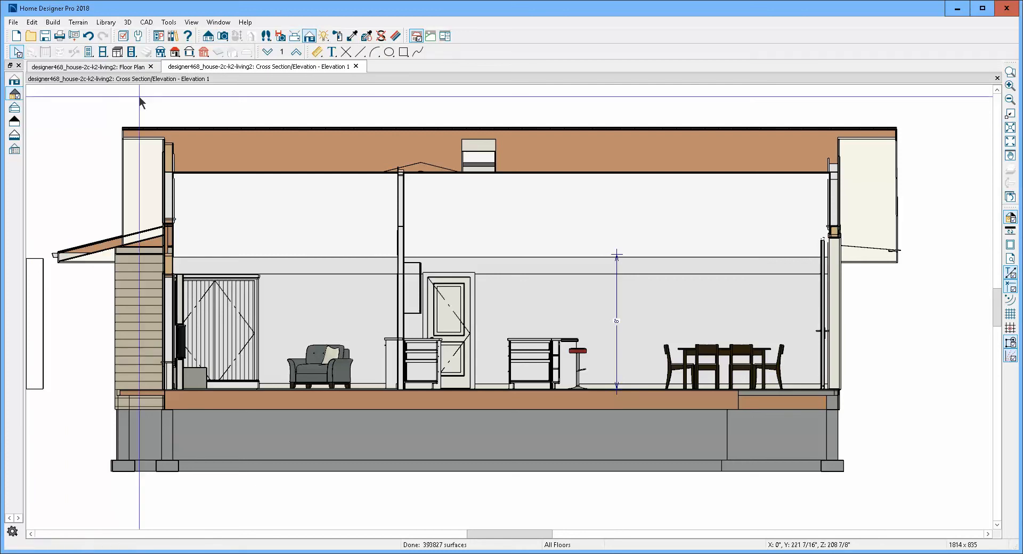
click(15, 82)
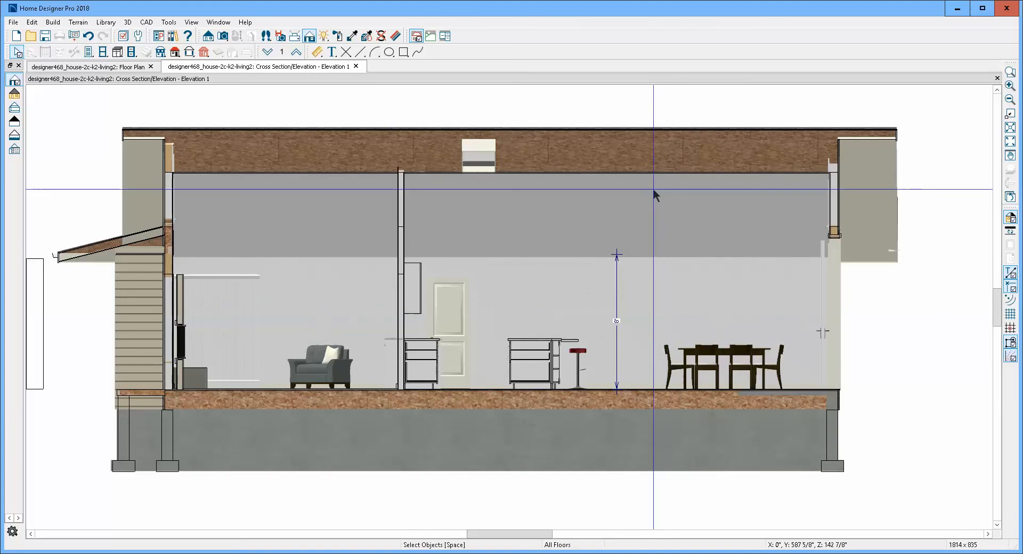
scroll(635, 243, down, 1)
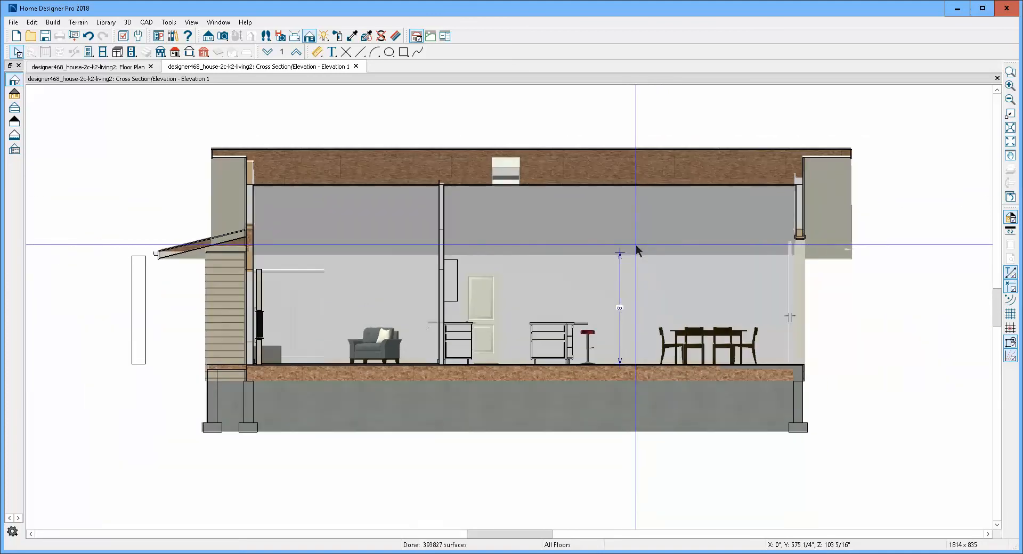
- Close the cross-section elevation without saving it and switch the floor plan to floor 1
click(997, 78)
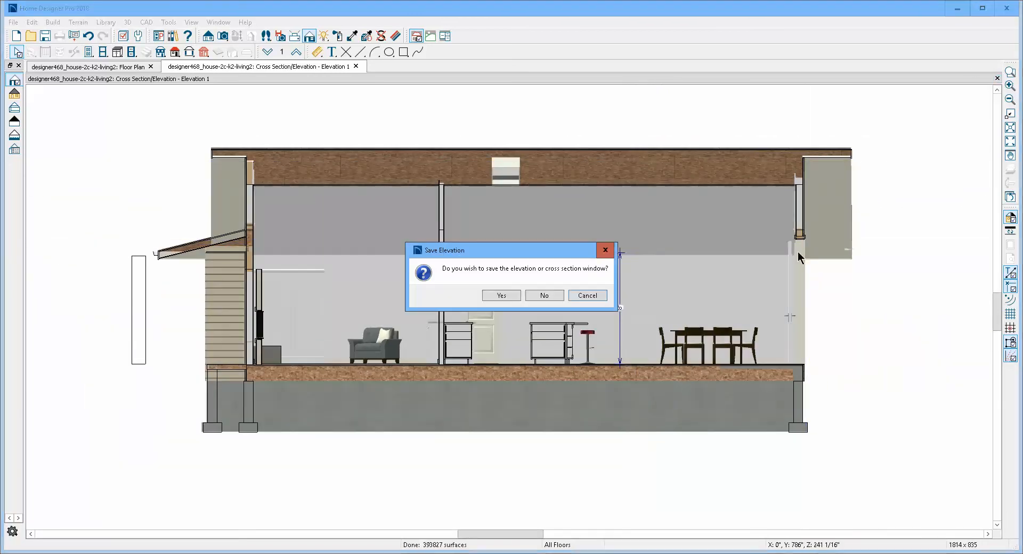
click(551, 294)
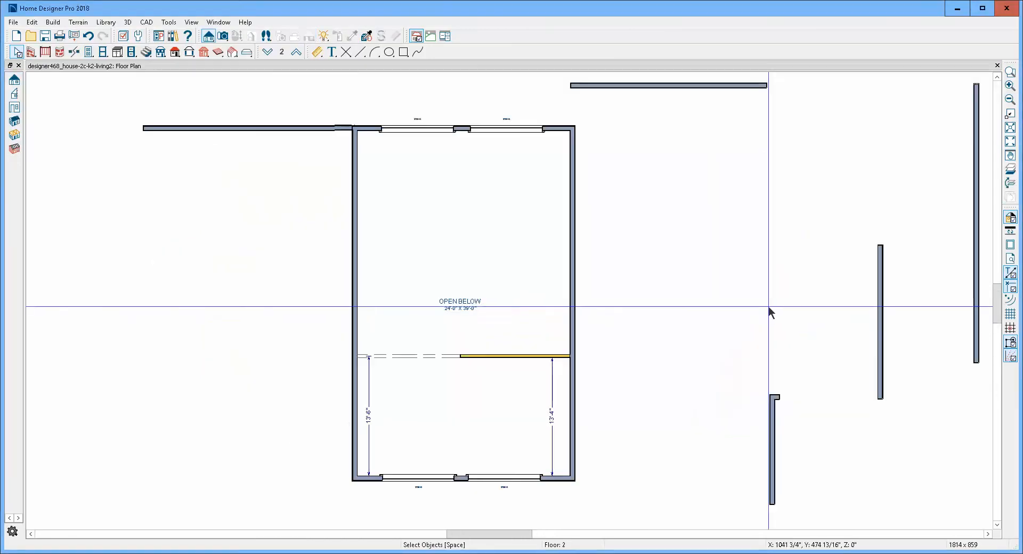
scroll(665, 289, down, 1)
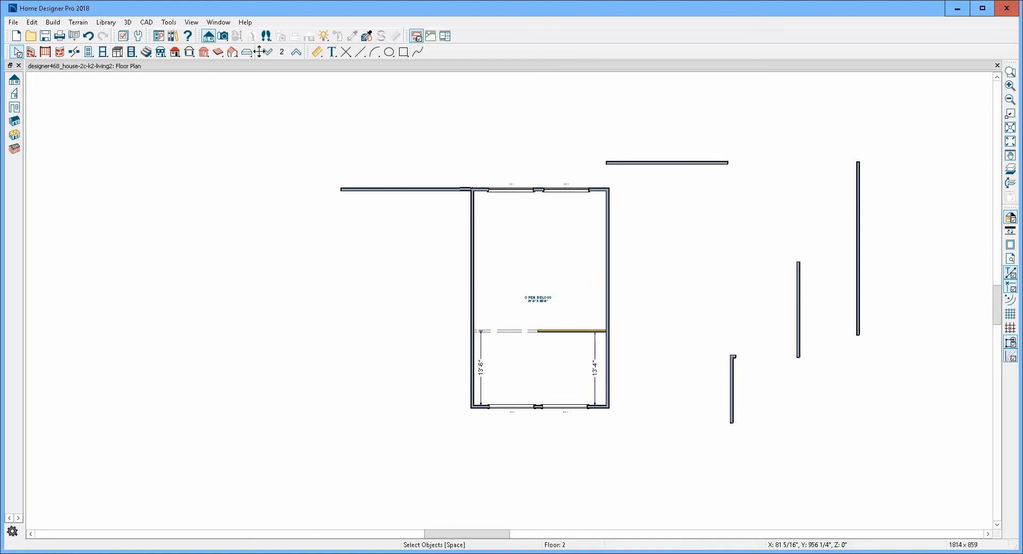
key(Page_Down)
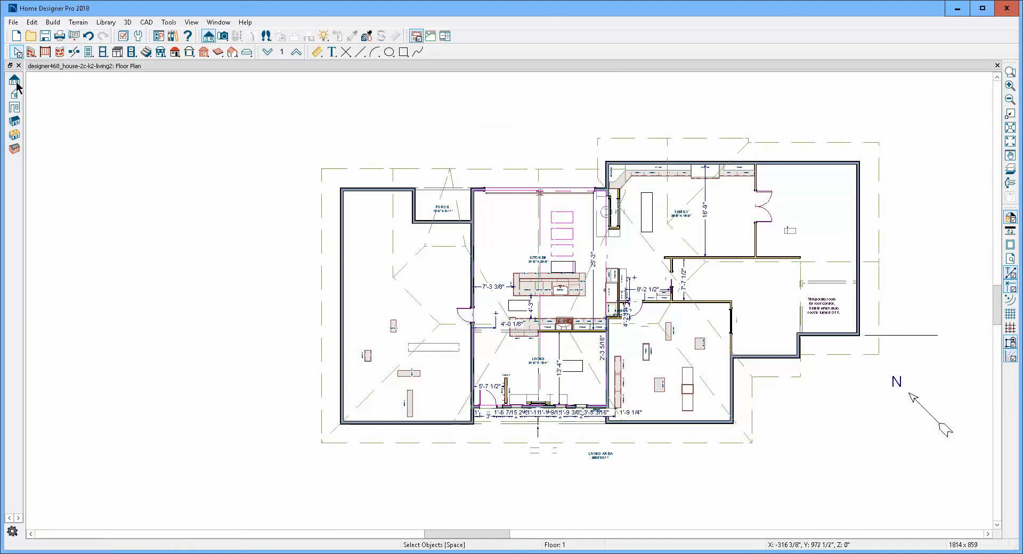
- Create a full camera view from the kitchen corner near the porch, looking diagonally across the room at the ceiling openings
click(223, 36)
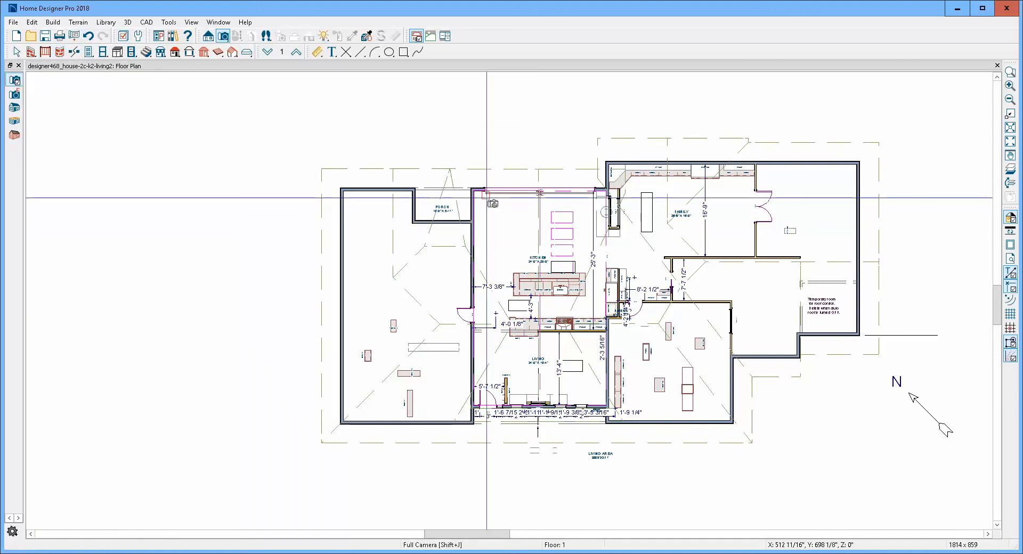
drag(487, 198, 680, 361)
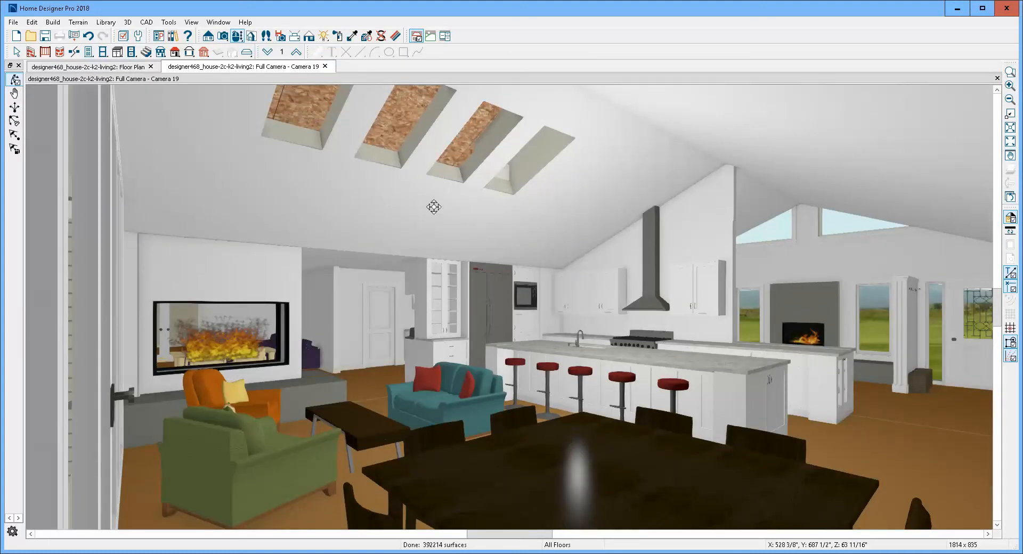
mouse_move(401, 114)
mouse_down()
mouse_move(382, 118)
mouse_move(402, 124)
mouse_up()
click(385, 130)
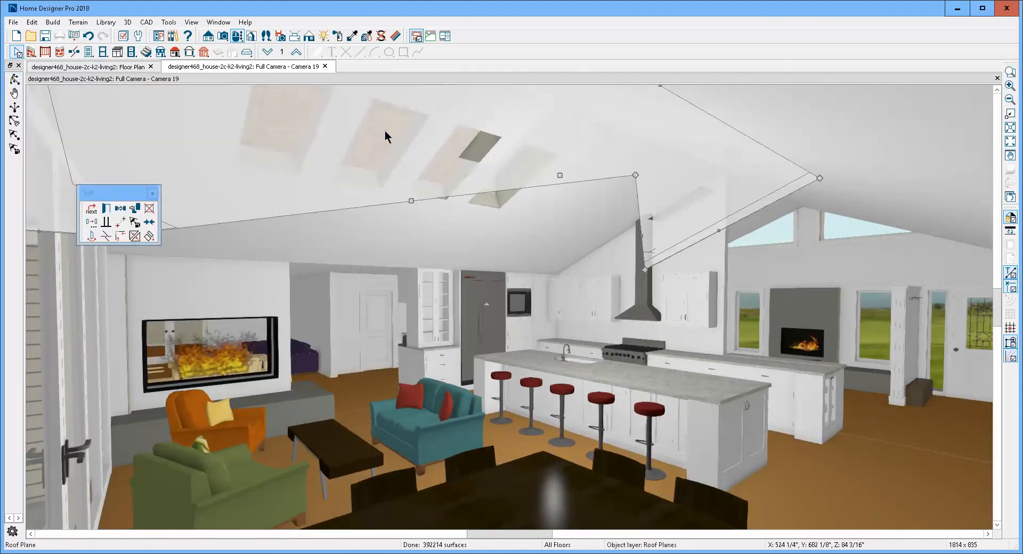
key(Escape)
click(384, 130)
key(Escape)
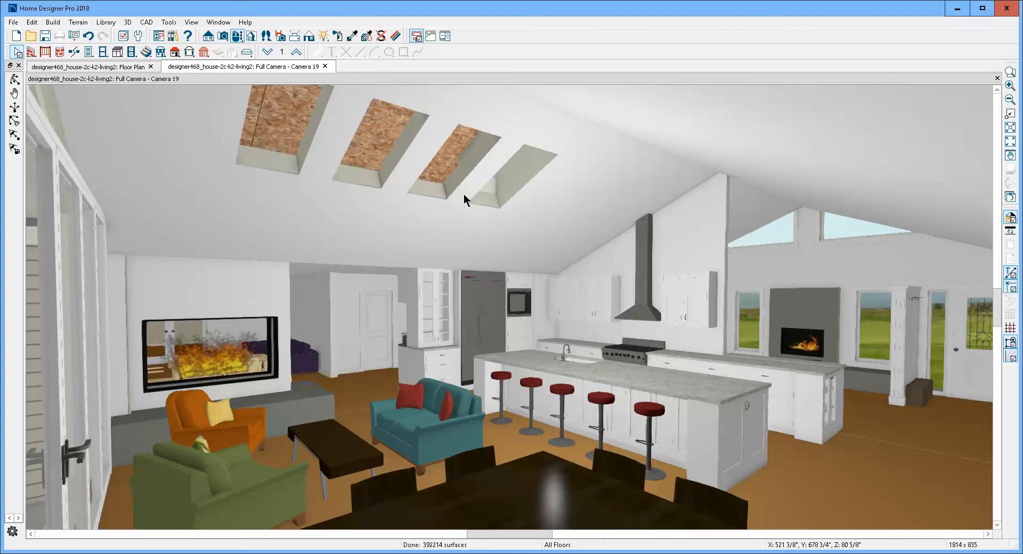
- Examine the roof planes and ceiling openings over the kitchen on the floor 1 plan, and compare them with the camera view
key(ctrl+Tab)
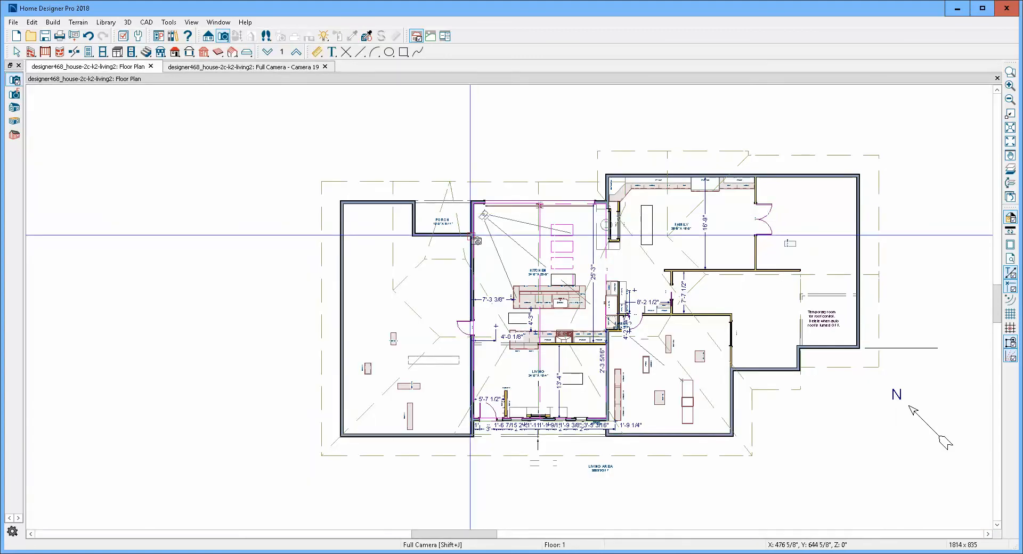
key(space)
scroll(593, 281, up, 5)
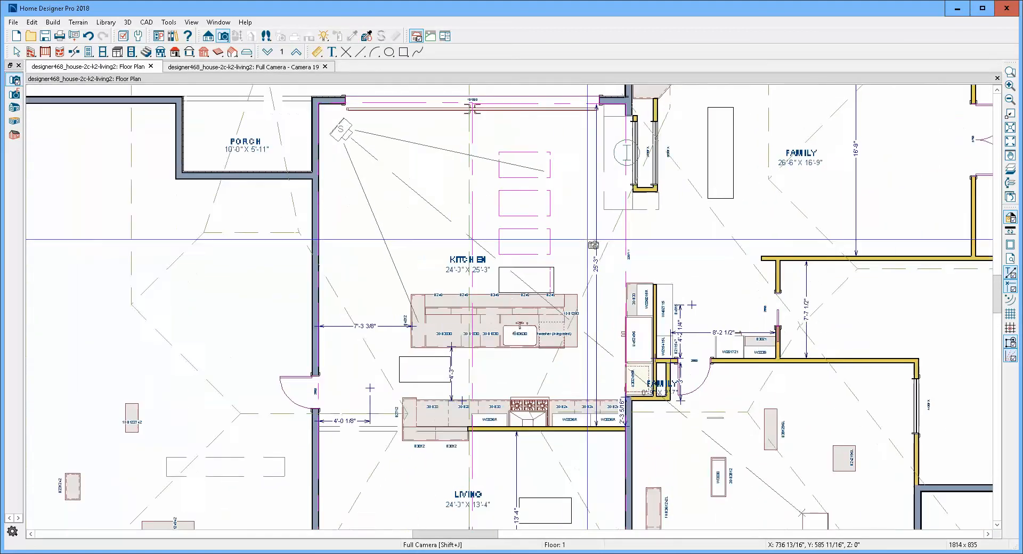
click(607, 248)
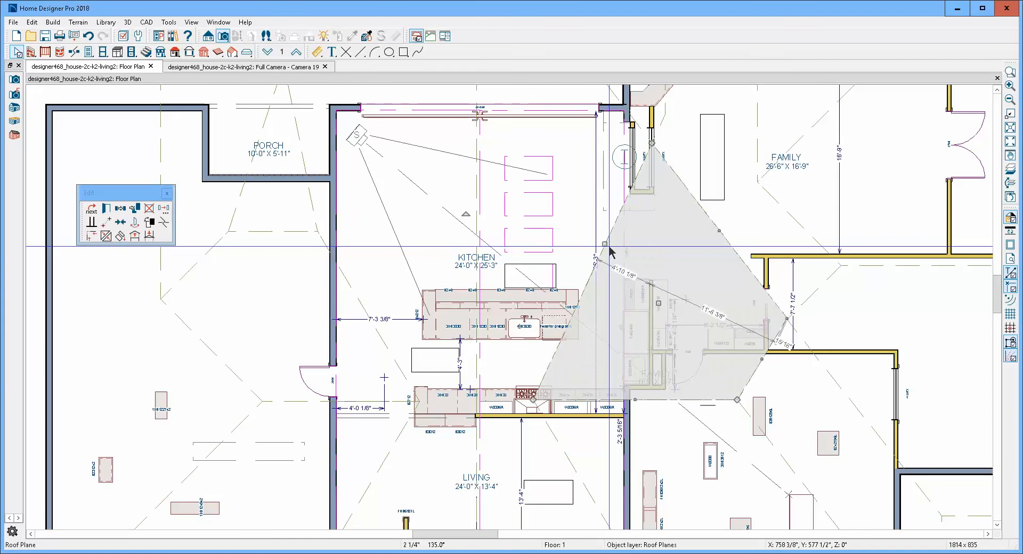
key(Escape)
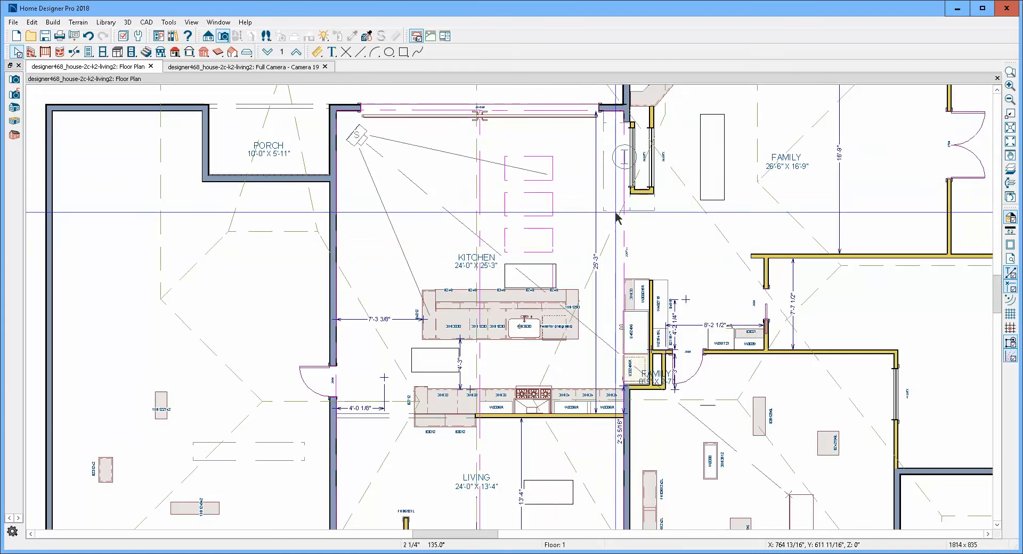
click(608, 244)
key(Escape)
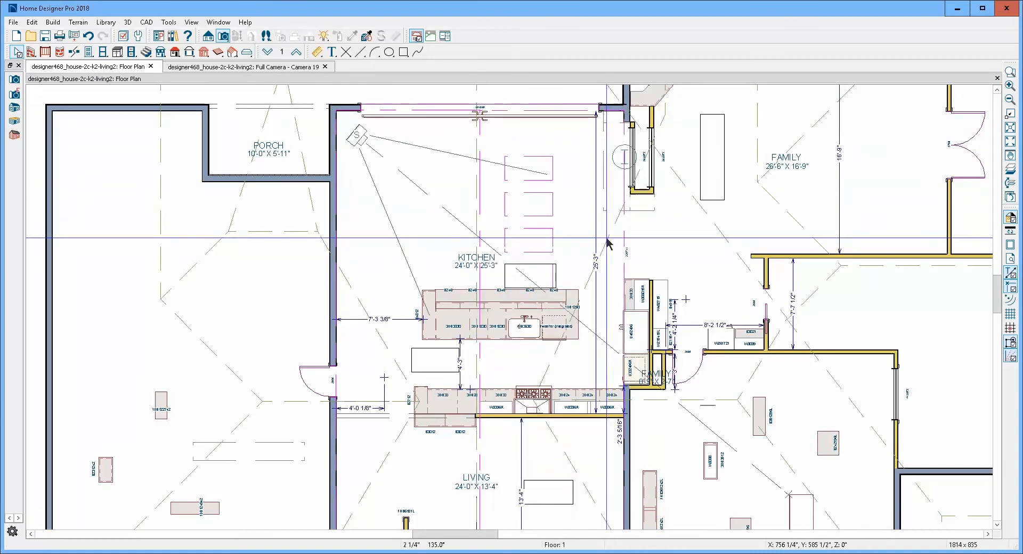
click(606, 238)
key(Escape)
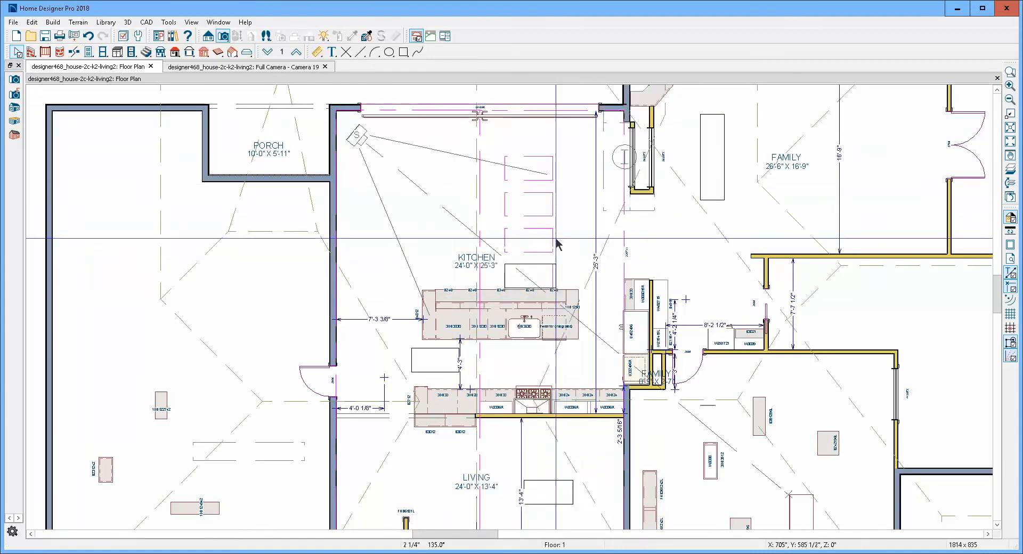
scroll(557, 249, down, 2)
key(ctrl+Tab)
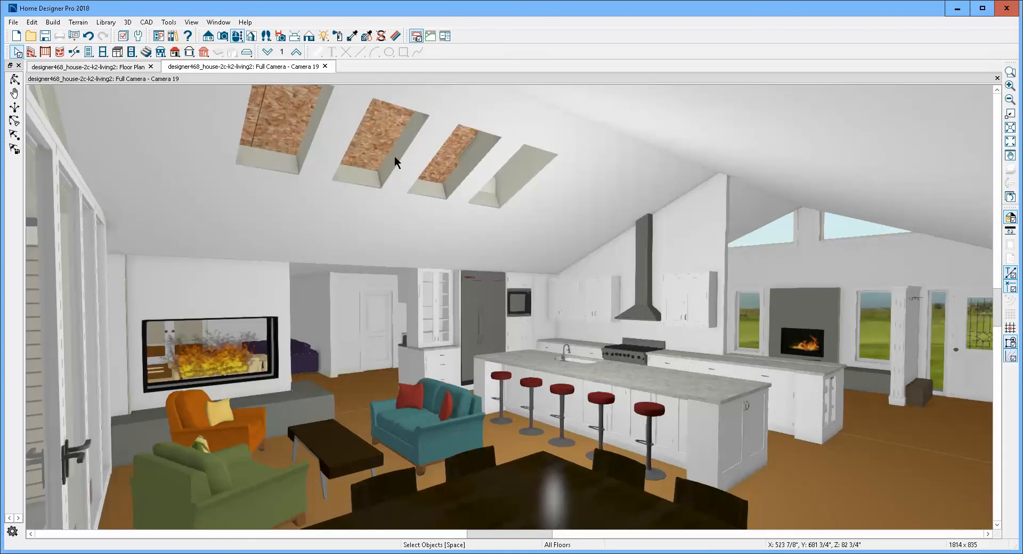
- Create a perspective full overview of the house and orbit it to examine the skylights in the roof
key(ctrl+Tab)
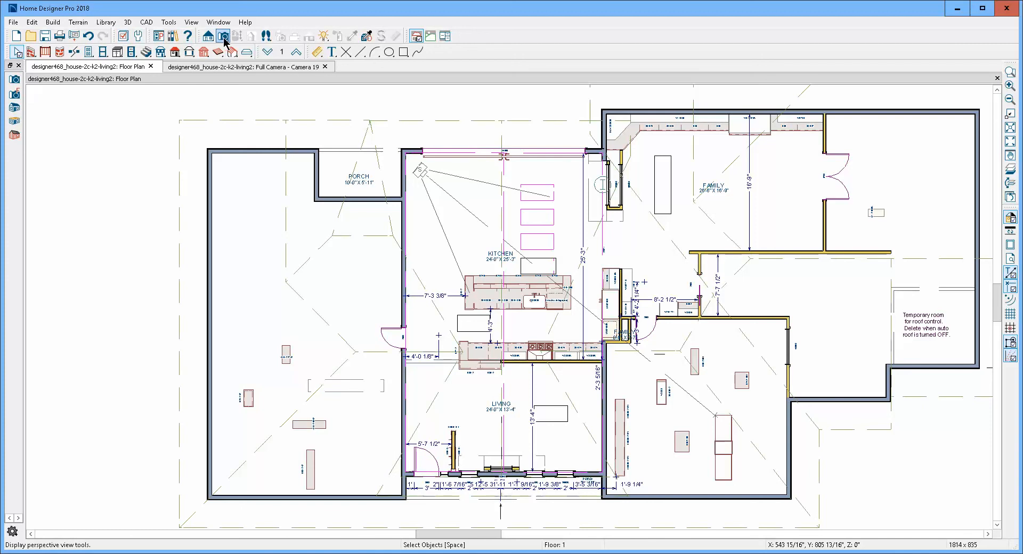
click(14, 80)
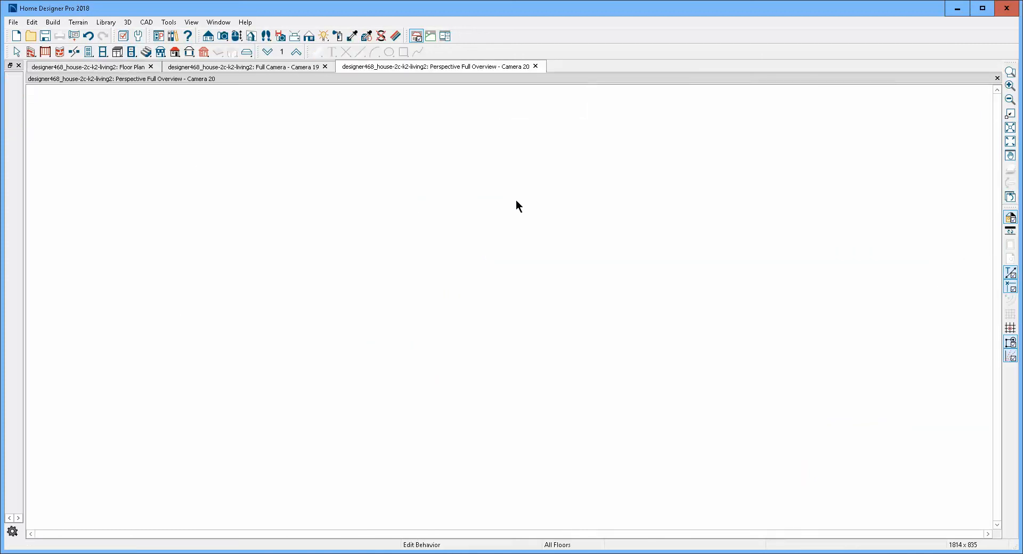
drag(457, 219, 478, 319)
scroll(522, 262, up, 5)
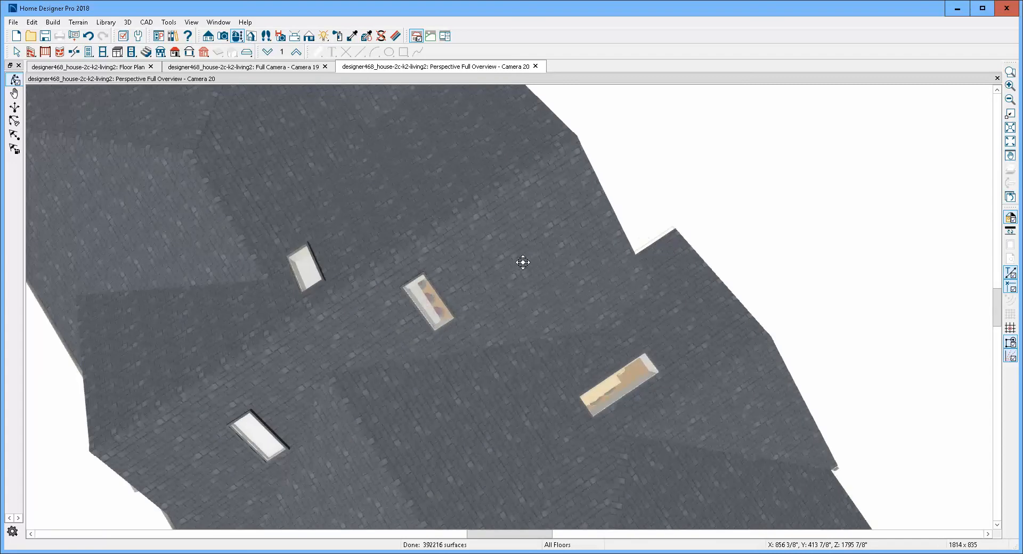
drag(526, 254, 525, 229)
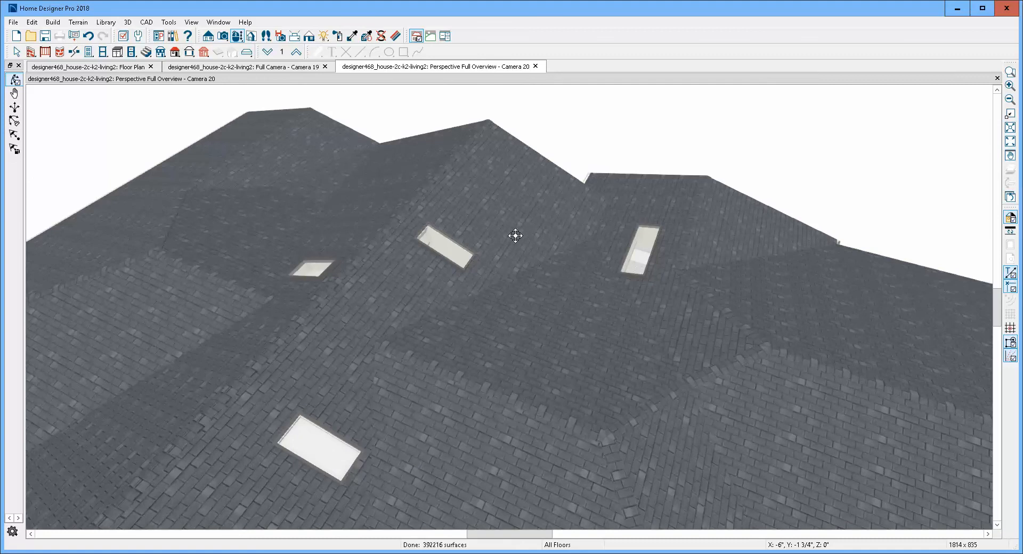
- Check the general specification of the sloped ceiling hole nearest the kitchen island on the floor plan, and delete that hole
key(ctrl+Tab)
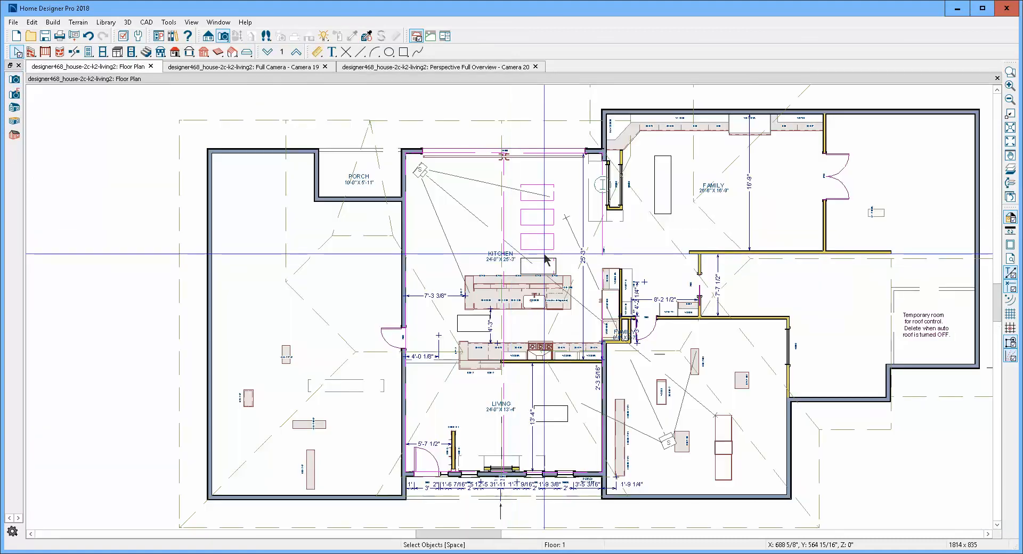
scroll(544, 254, up, 1)
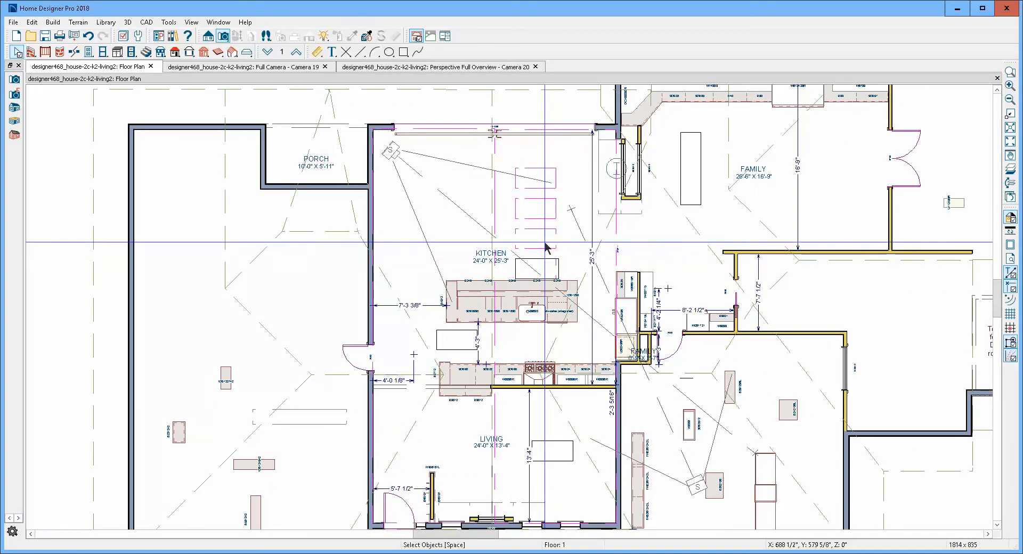
click(544, 243)
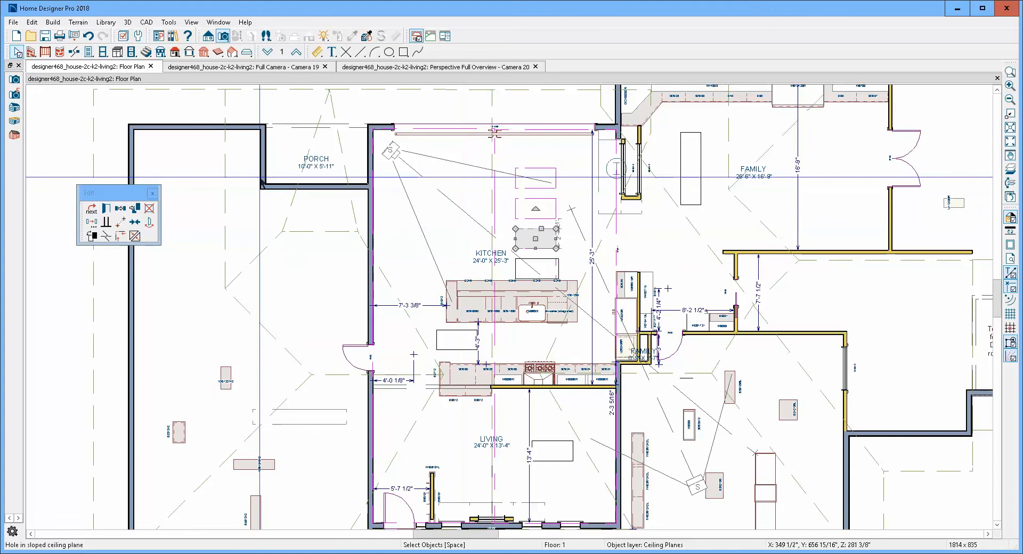
click(107, 209)
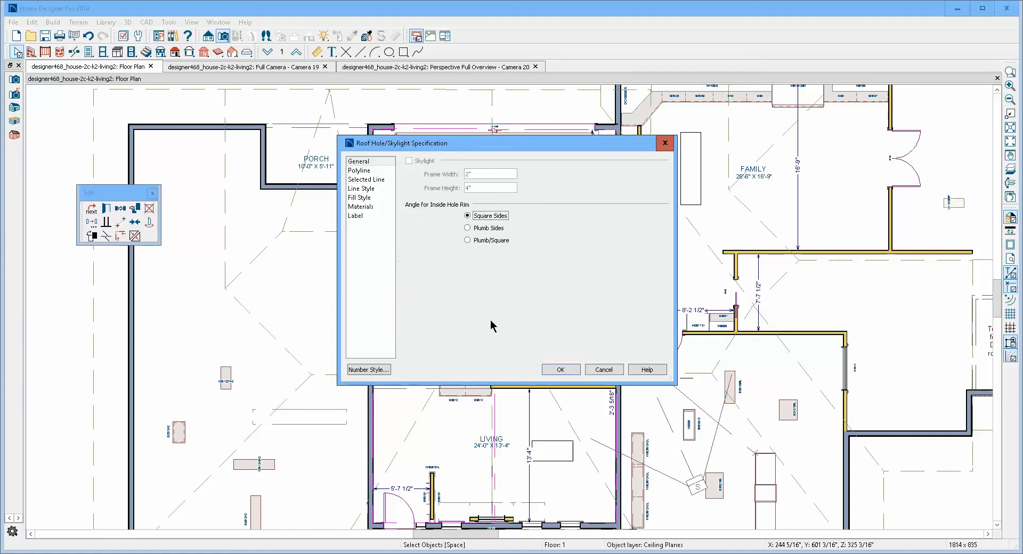
click(611, 370)
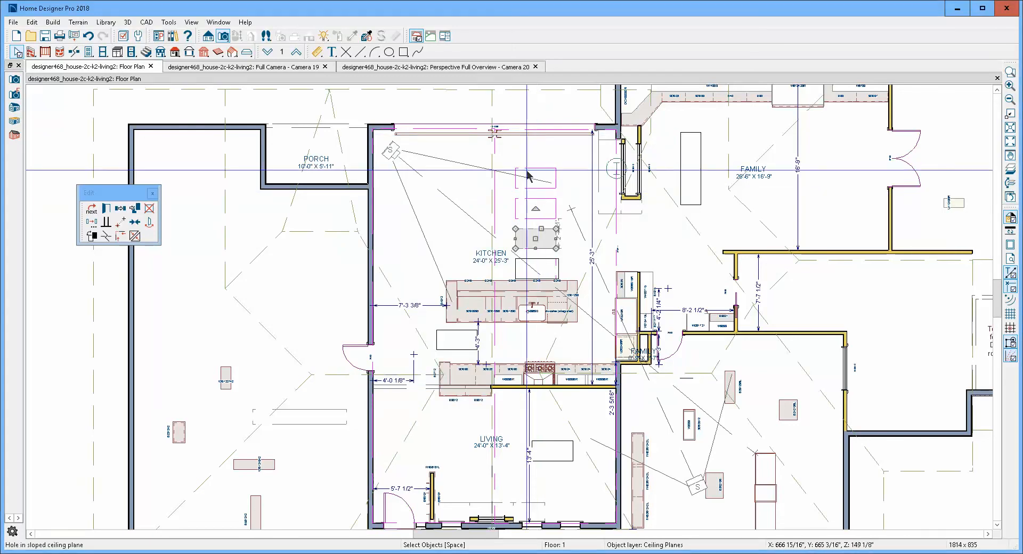
key(Delete)
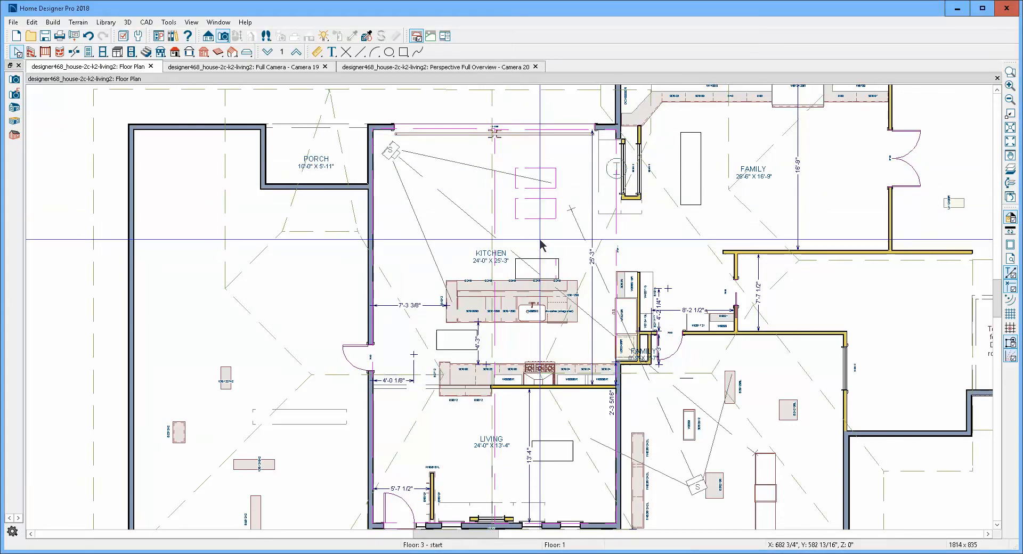
- Delete the two other dashed ceiling-plane holes farther from the kitchen island
click(548, 217)
drag(547, 216, 558, 178)
key(Delete)
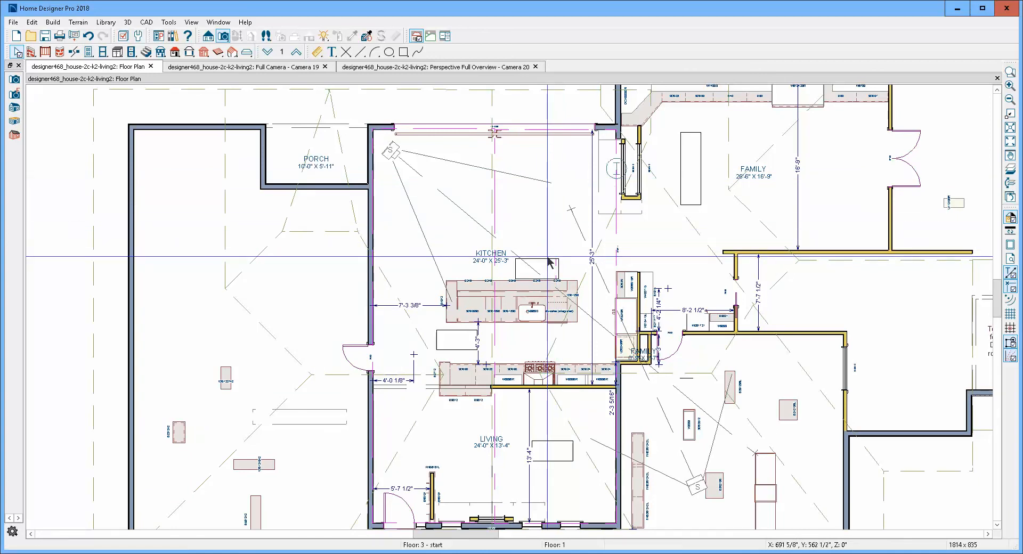
- Inspect the skylights in the perspective full overview and delete the one across the ridge from the other kitchen and living room skylights
key(ctrl+Tab)
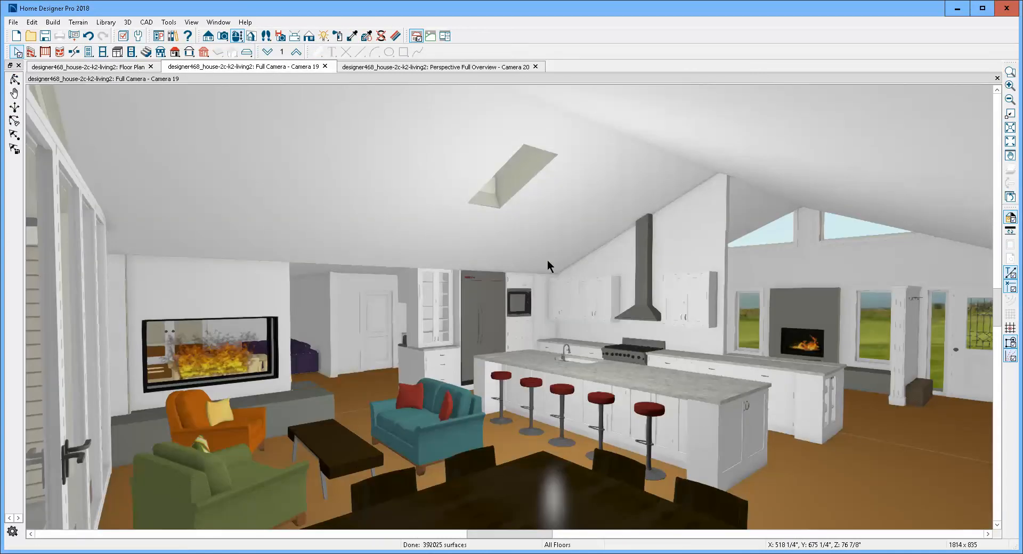
key(ctrl+Tab)
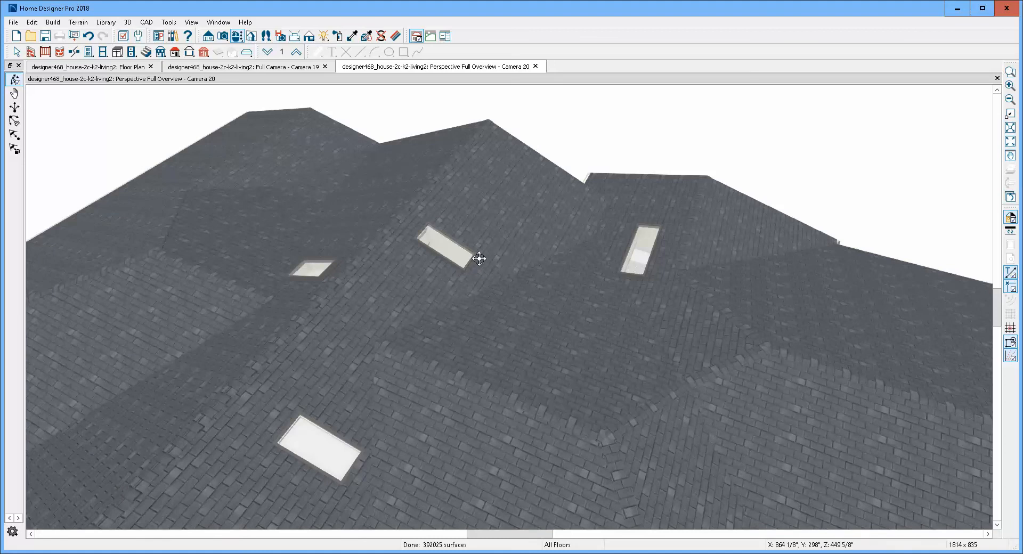
drag(479, 259, 663, 283)
key(space)
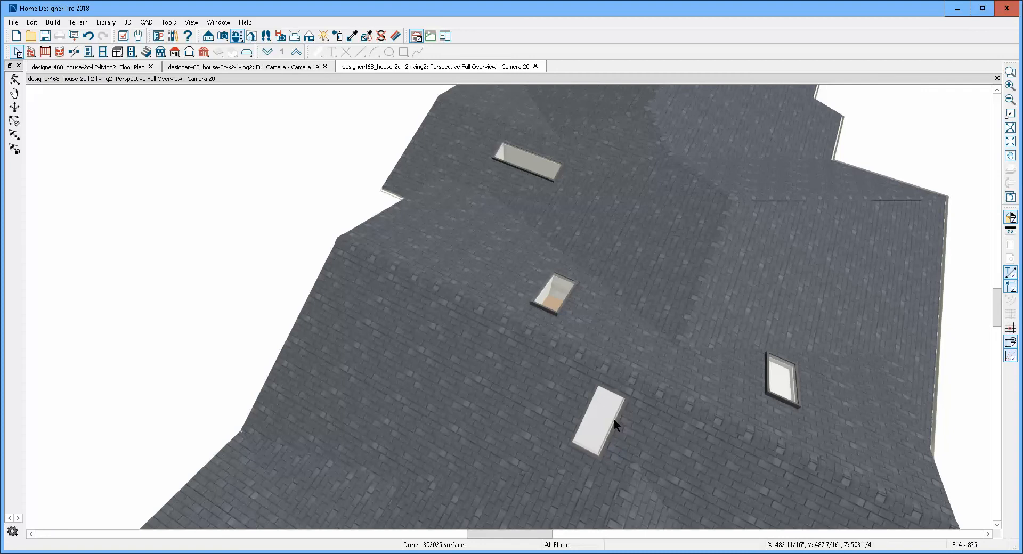
scroll(582, 430, up, 5)
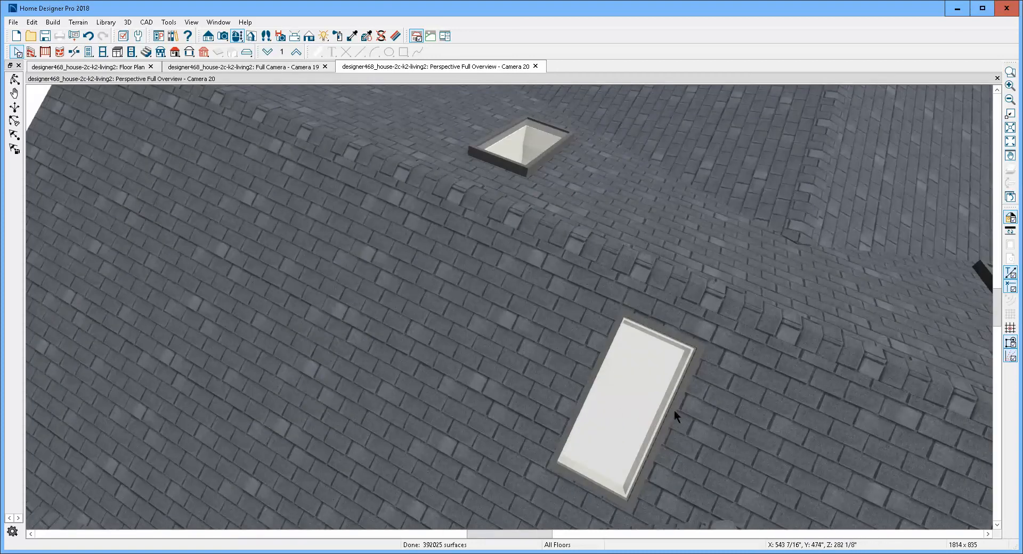
click(664, 415)
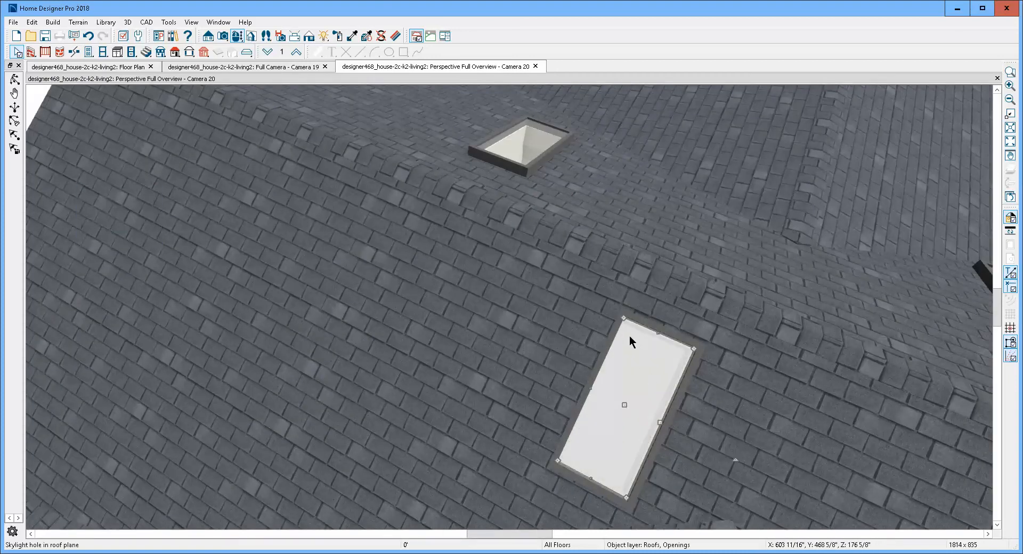
scroll(629, 336, down, 6)
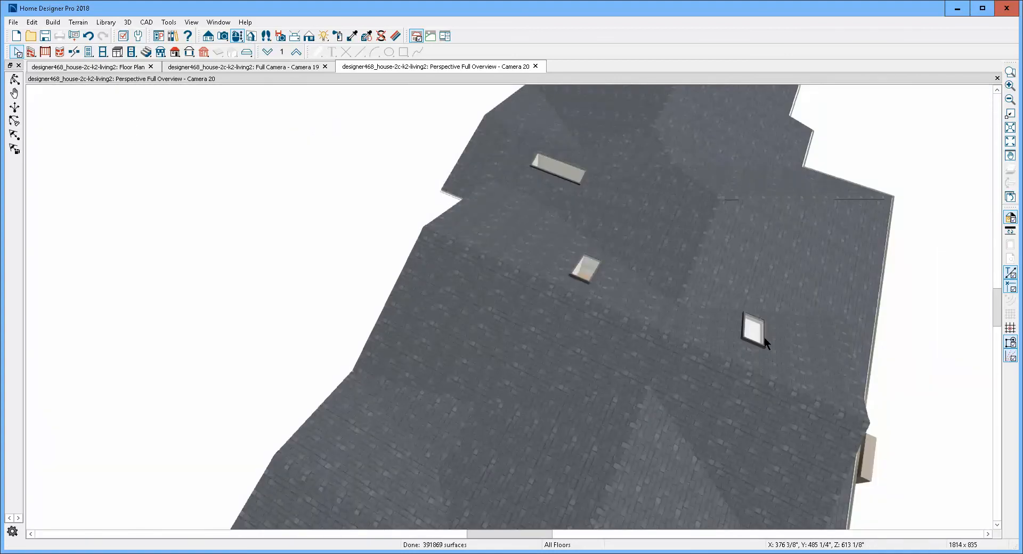
- On the floor plan, delete the roof skylight beside the kitchen island and the skylight over the living room
key(ctrl+Tab)
scroll(596, 287, down, 3)
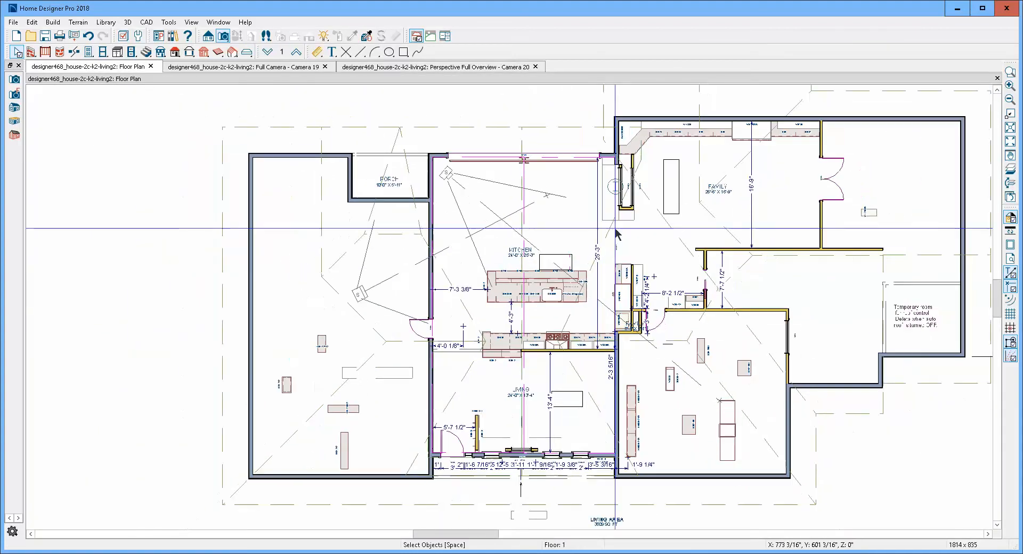
scroll(548, 255, up, 3)
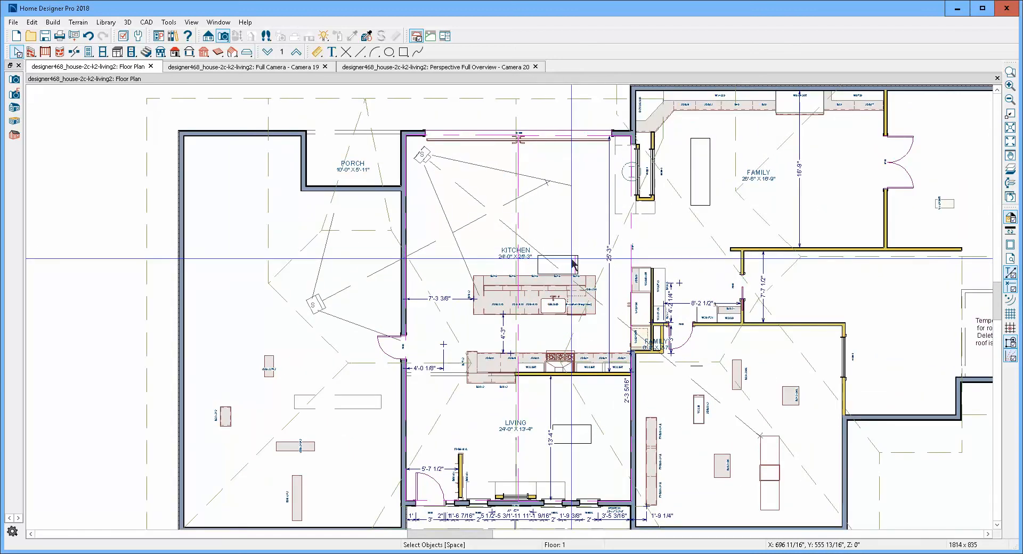
scroll(562, 254, up, 1)
click(569, 254)
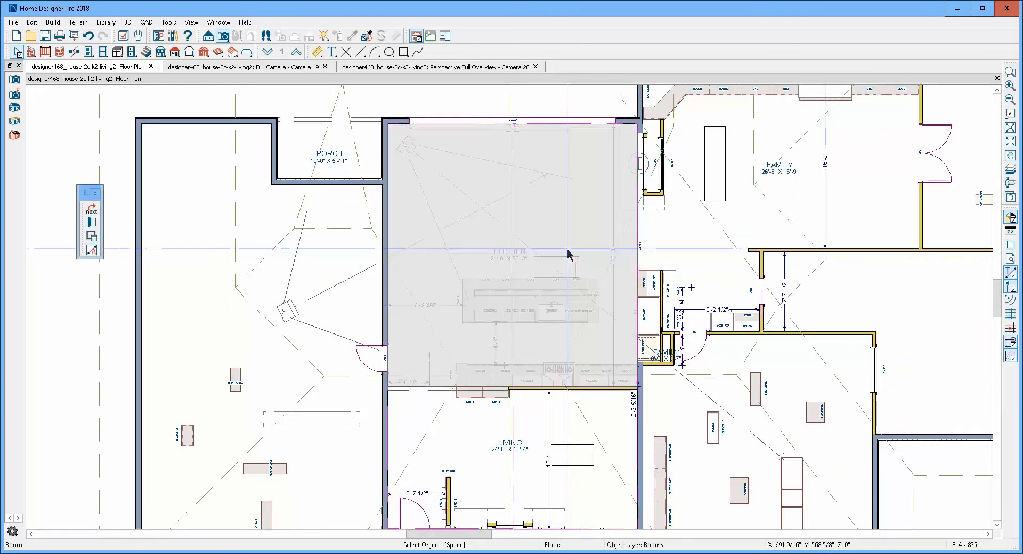
click(572, 260)
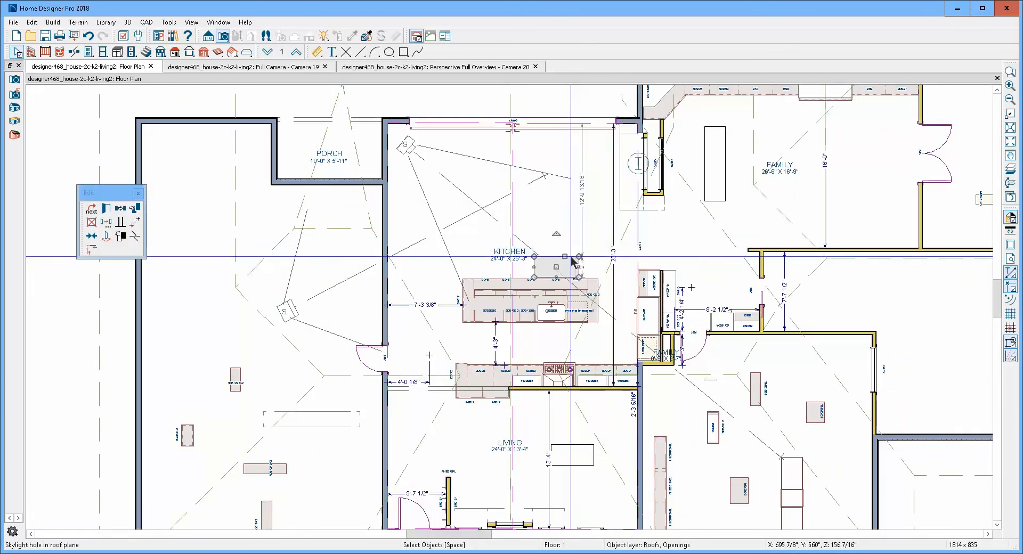
key(Escape)
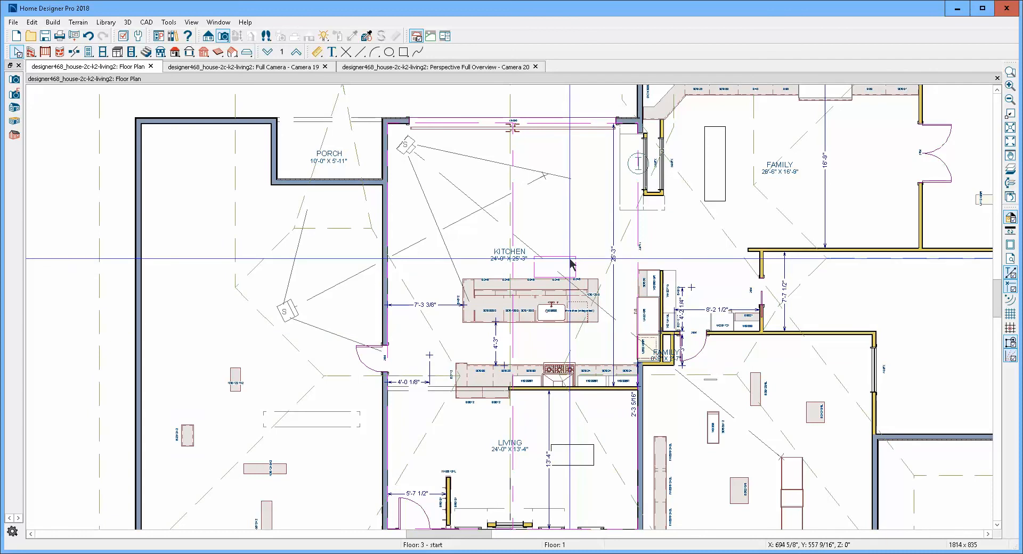
click(570, 261)
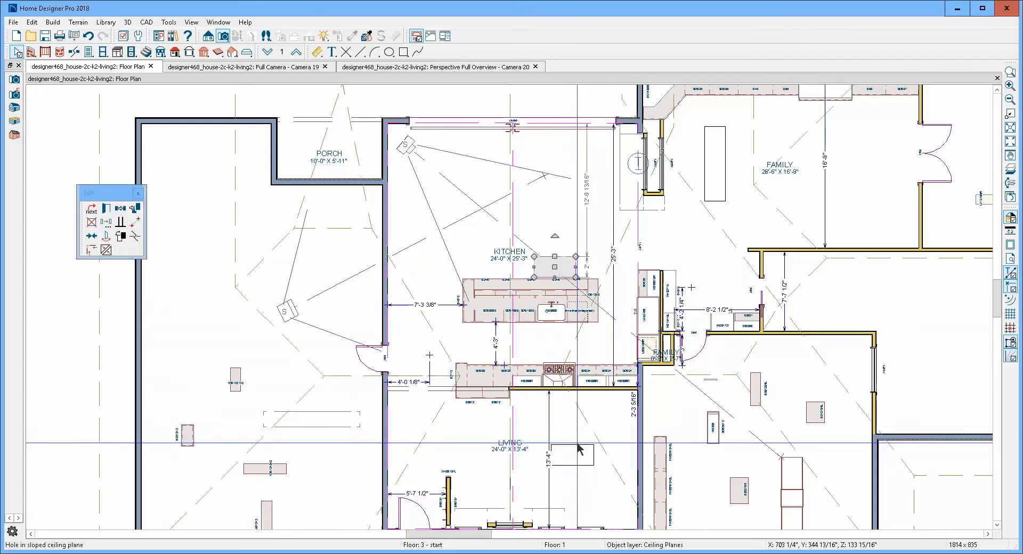
drag(580, 449, 577, 446)
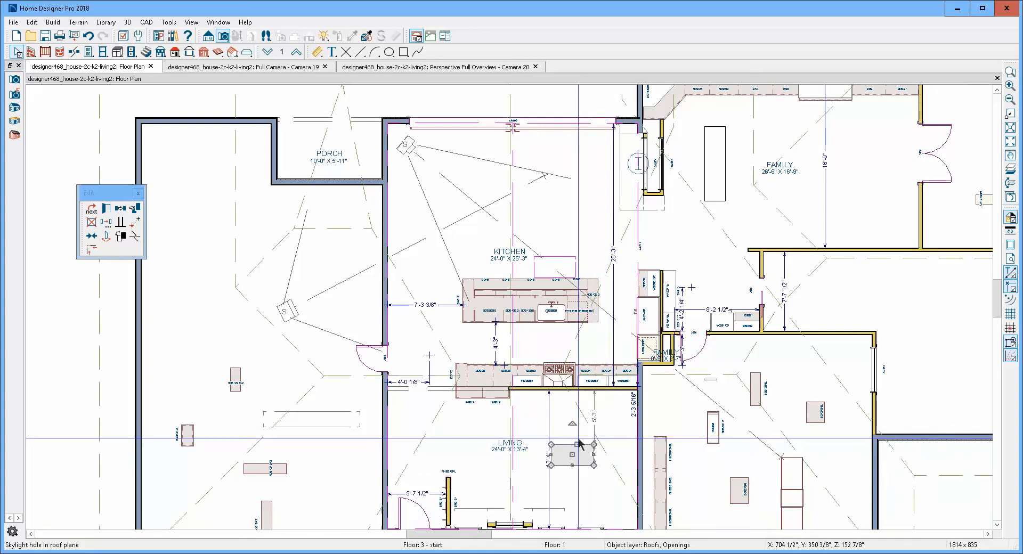
key(Escape)
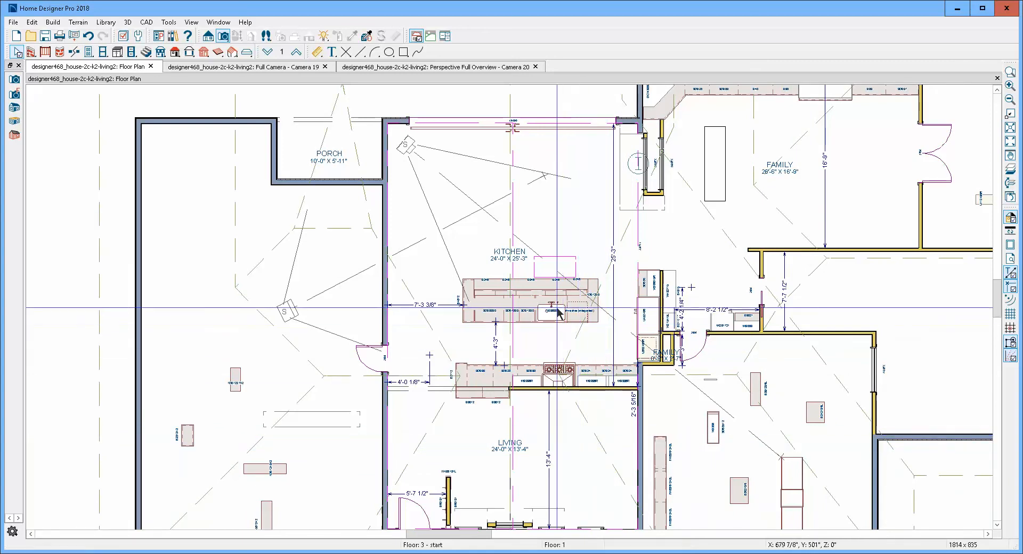
- Place a new skylight in the kitchen near the wide exterior door, and delete the leftover ceiling-plane hole beside the island
click(53, 22)
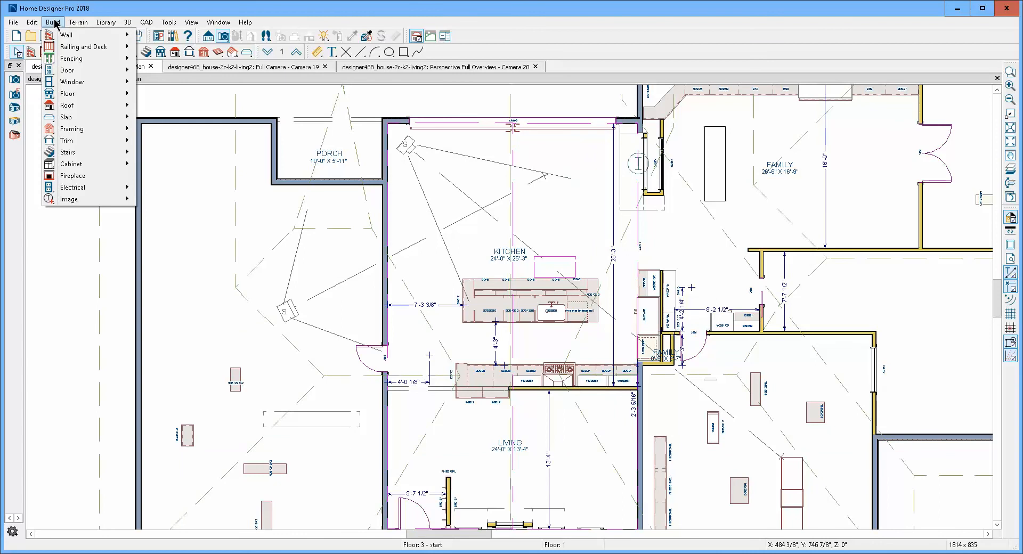
mouse_move(83, 74)
mouse_move(85, 105)
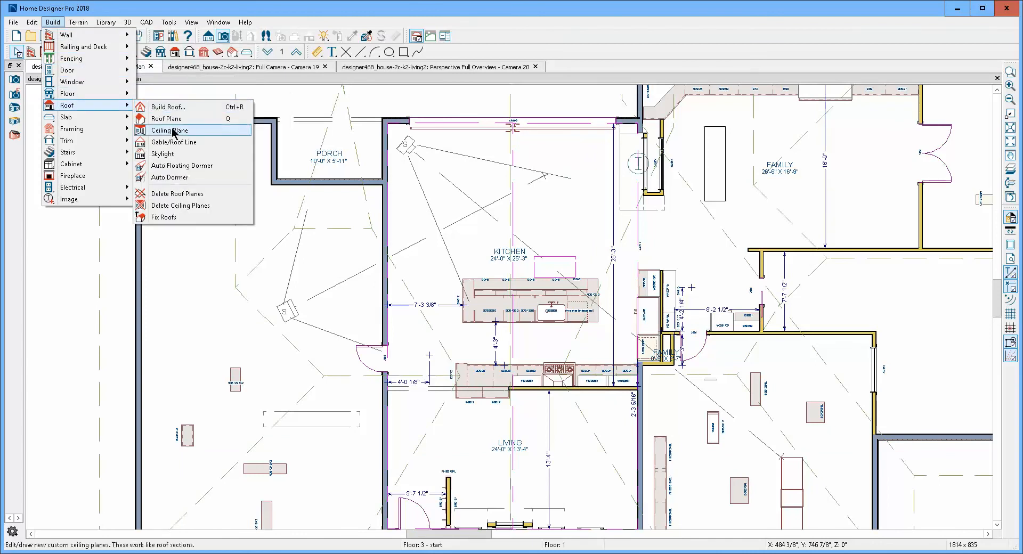
click(179, 154)
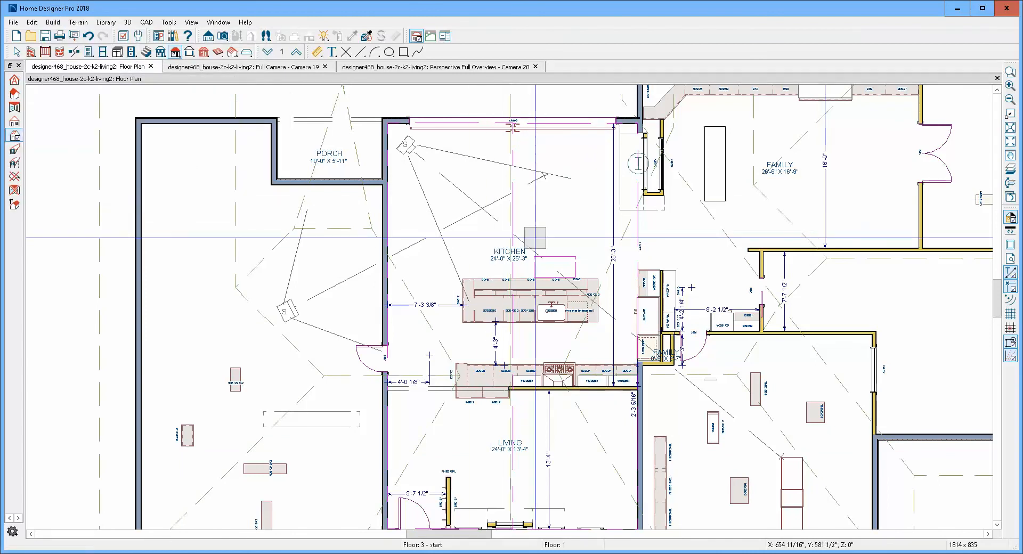
click(562, 155)
key(space)
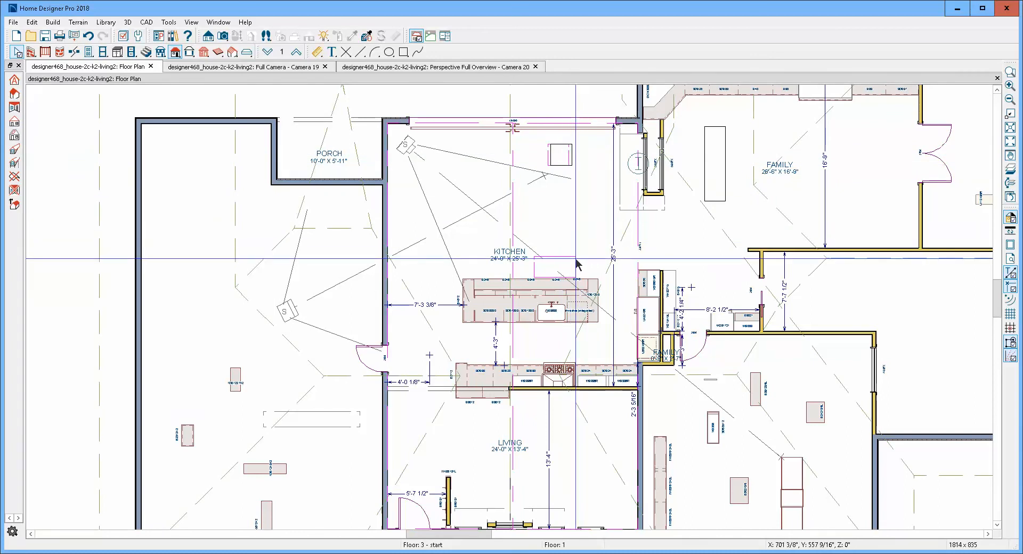
click(576, 263)
key(Escape)
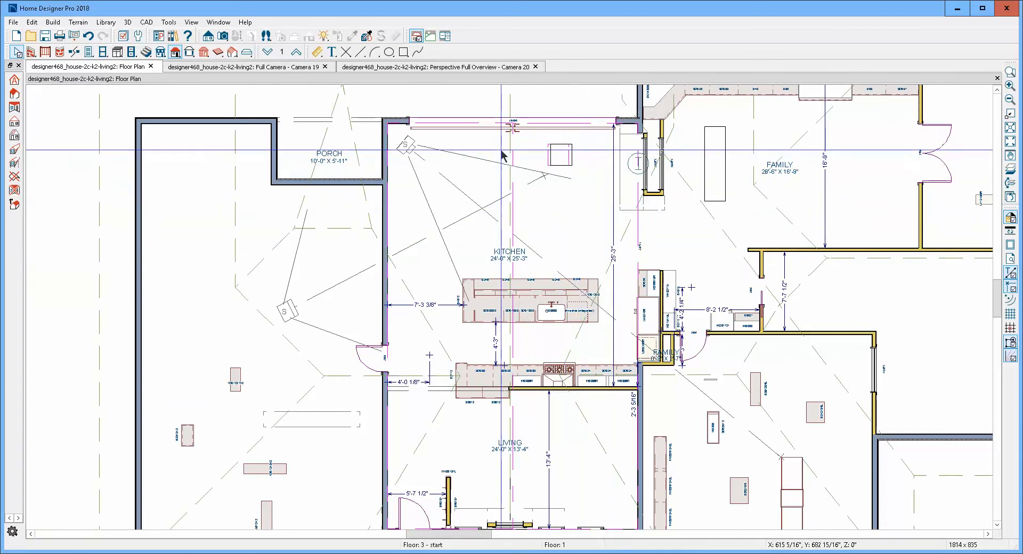
- Widen the new kitchen skylight toward the ridge by setting its horizontal dimension to the ceiling hole's far edge to 4'
scroll(574, 140, up, 2)
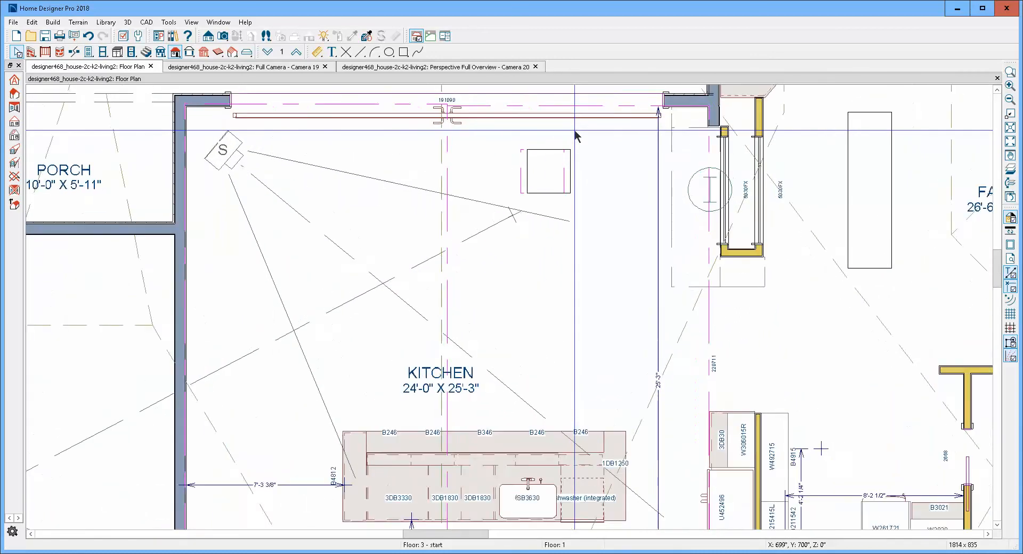
scroll(574, 129, up, 2)
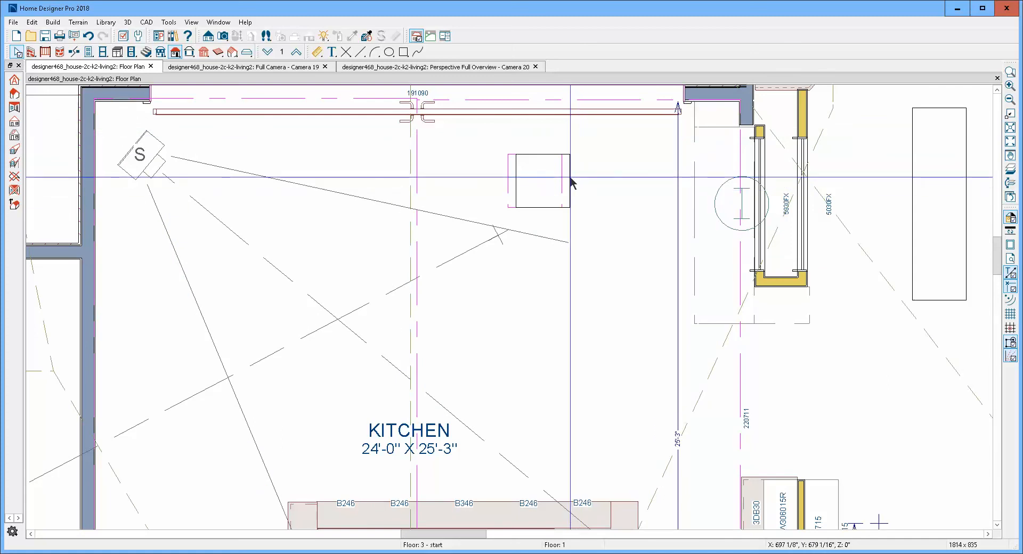
click(580, 195)
click(541, 202)
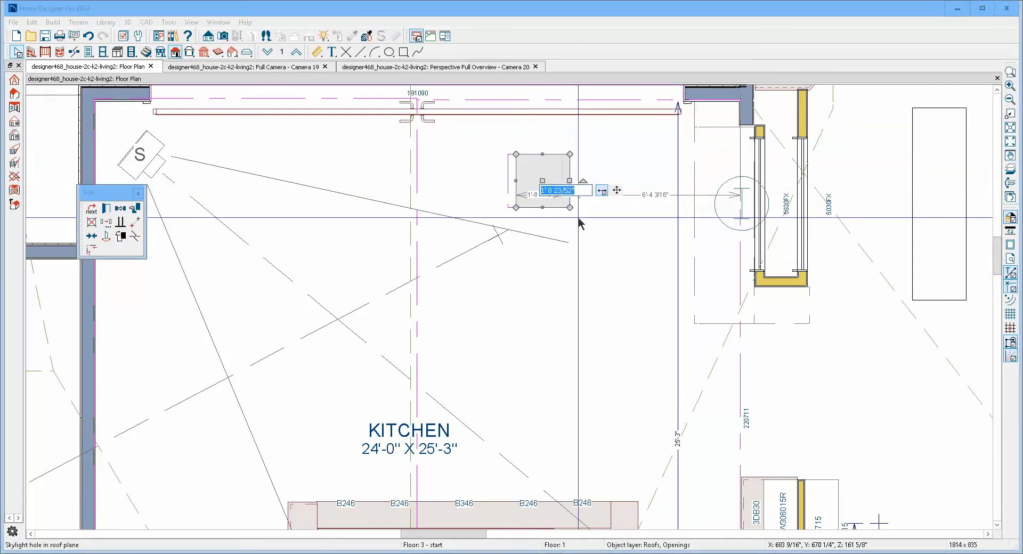
text(4)
key(Return)
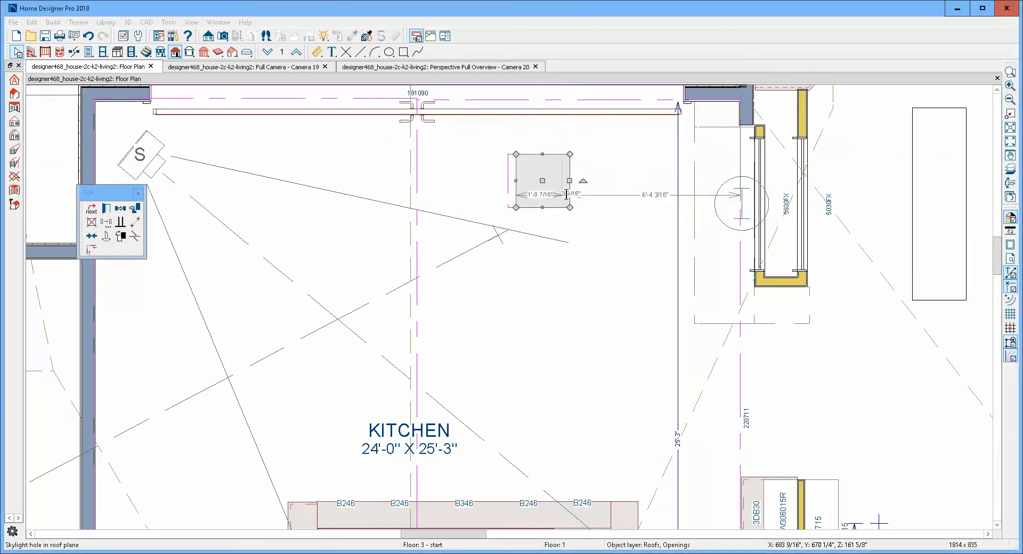
key(Escape)
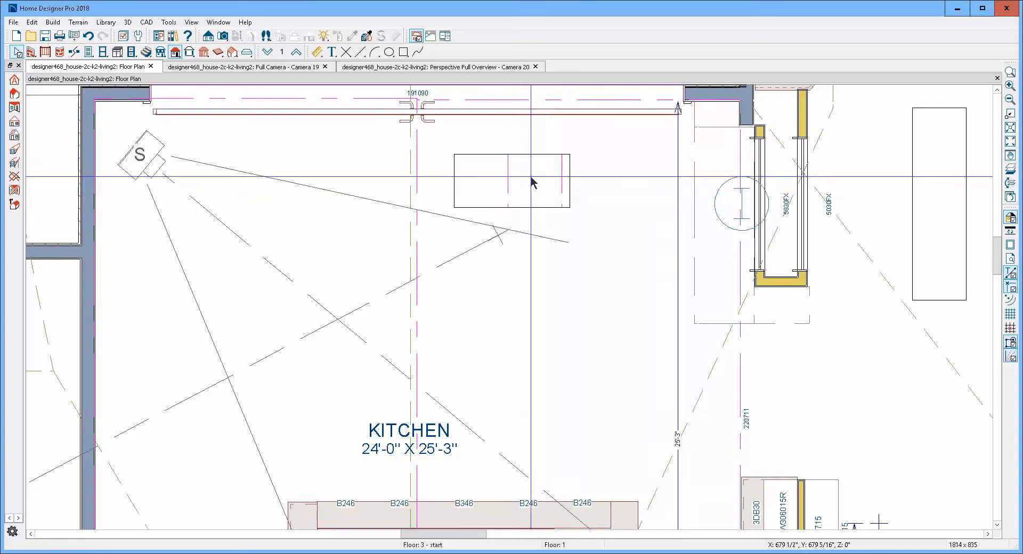
- Stretch the sloped ceiling hole under the new skylight so its ridge-side edge aligns with the skylight's edge
click(512, 184)
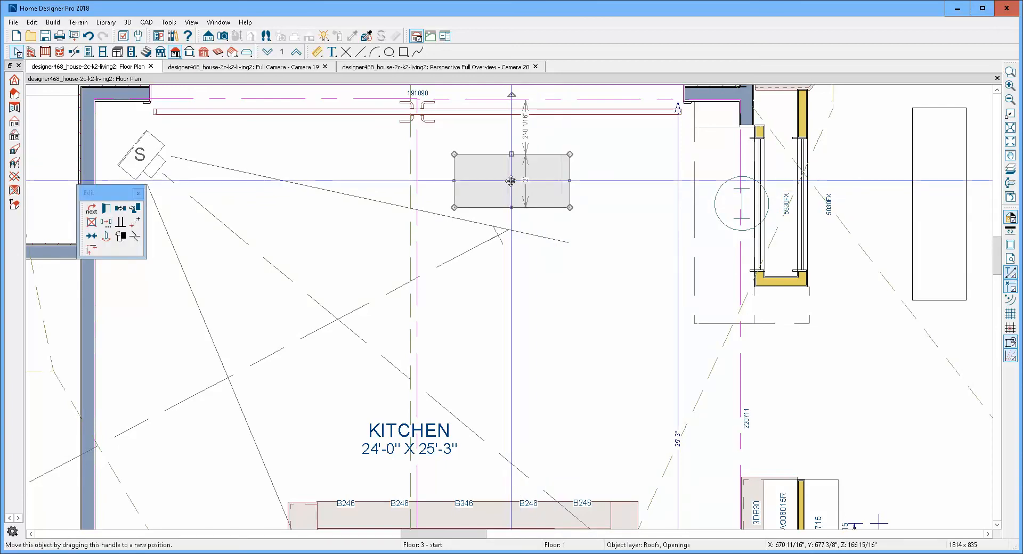
click(511, 187)
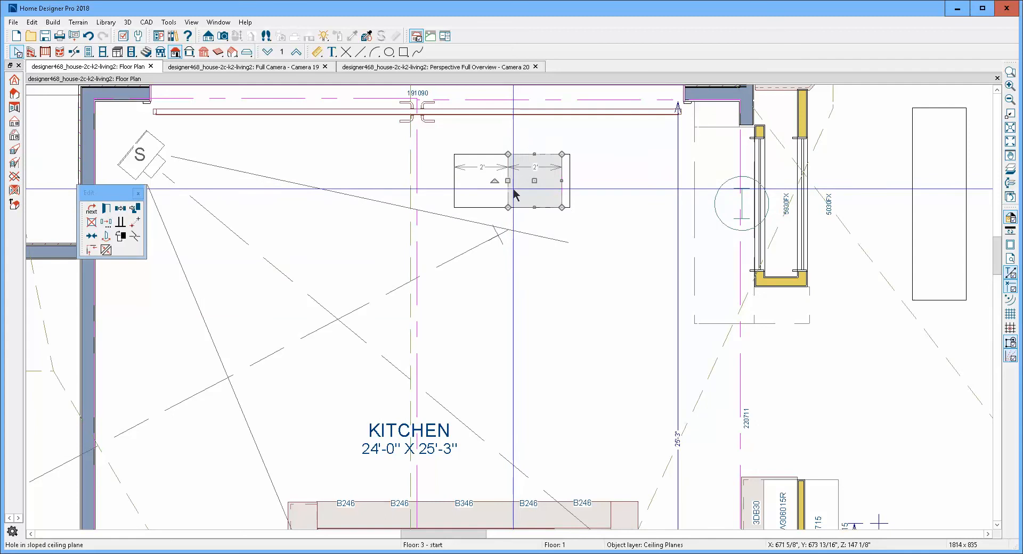
drag(505, 178, 459, 179)
key(Escape)
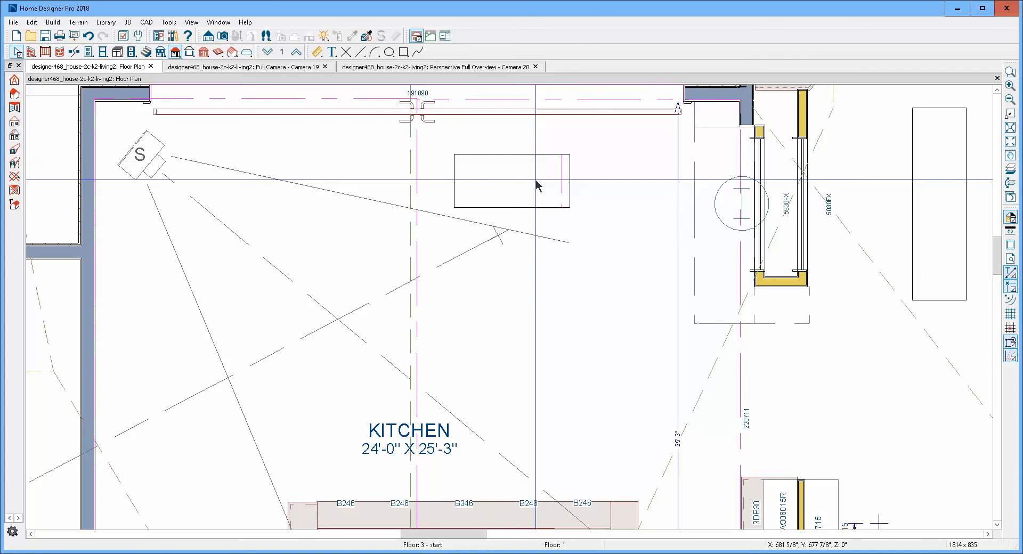
- Check the new skylight and its ceiling opening in the interior camera view and from above in the perspective overview
key(ctrl+Tab)
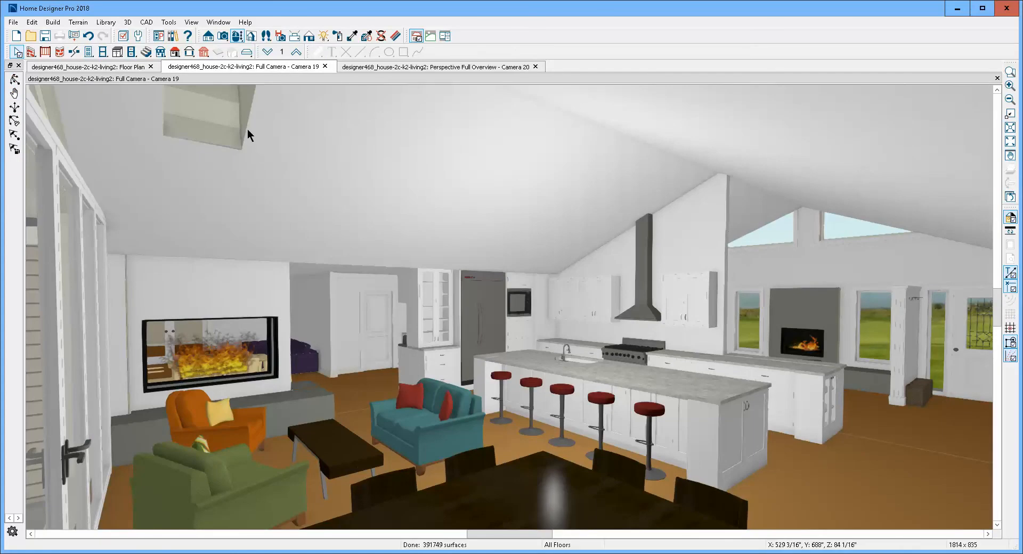
key(ctrl+Tab)
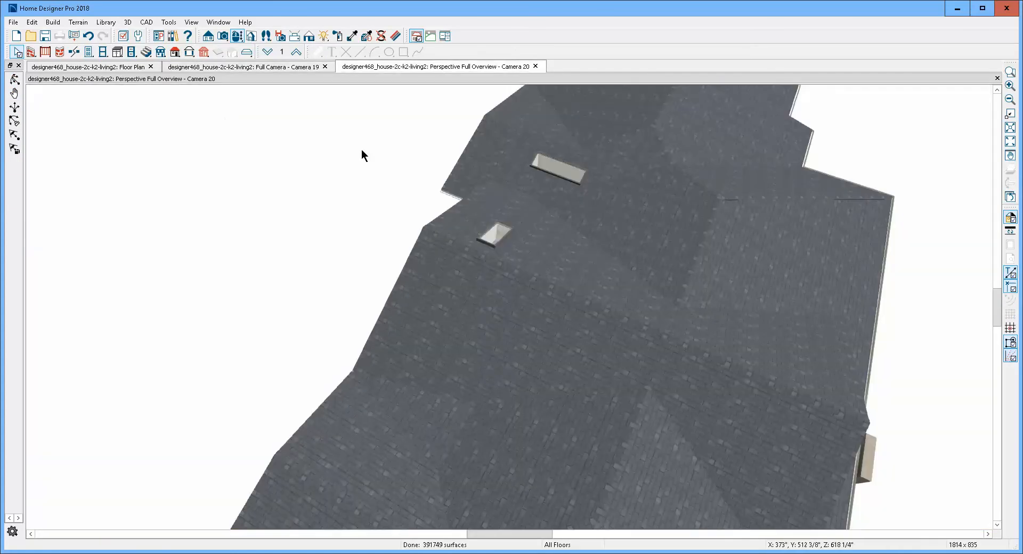
click(14, 81)
drag(321, 163, 476, 266)
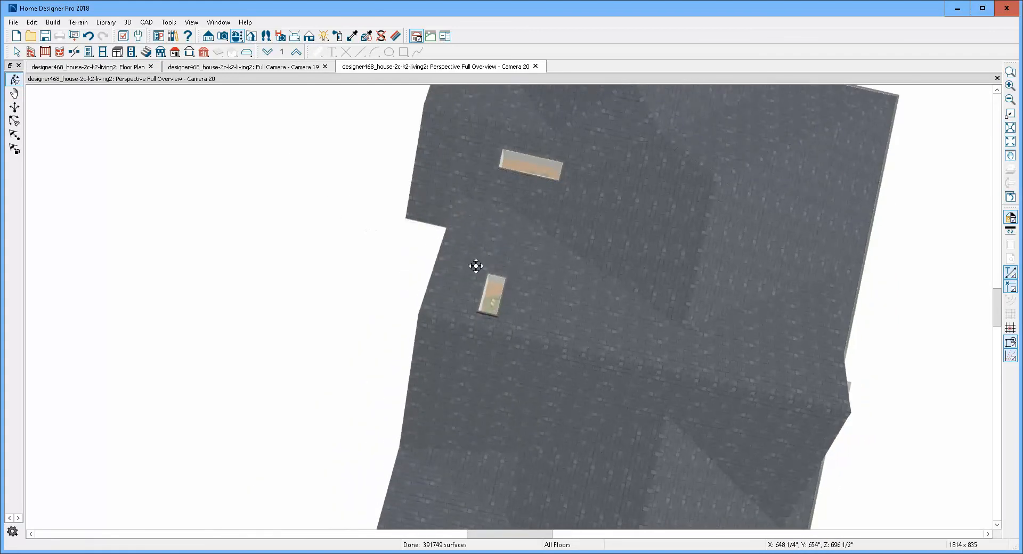
scroll(483, 300, up, 3)
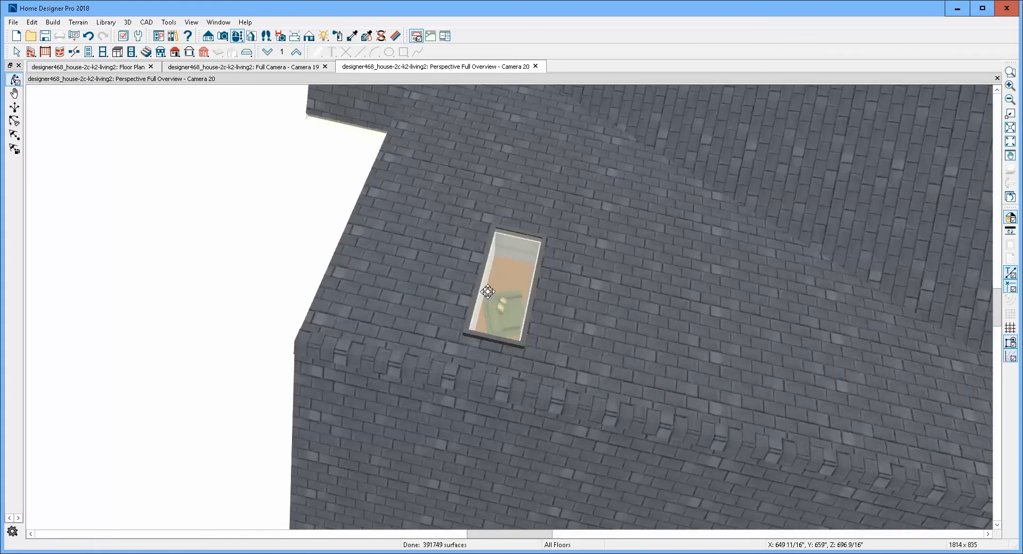
- In the floor plan, select the new kitchen skylight together with its matching hole in the sloped ceiling plane
key(ctrl+Tab)
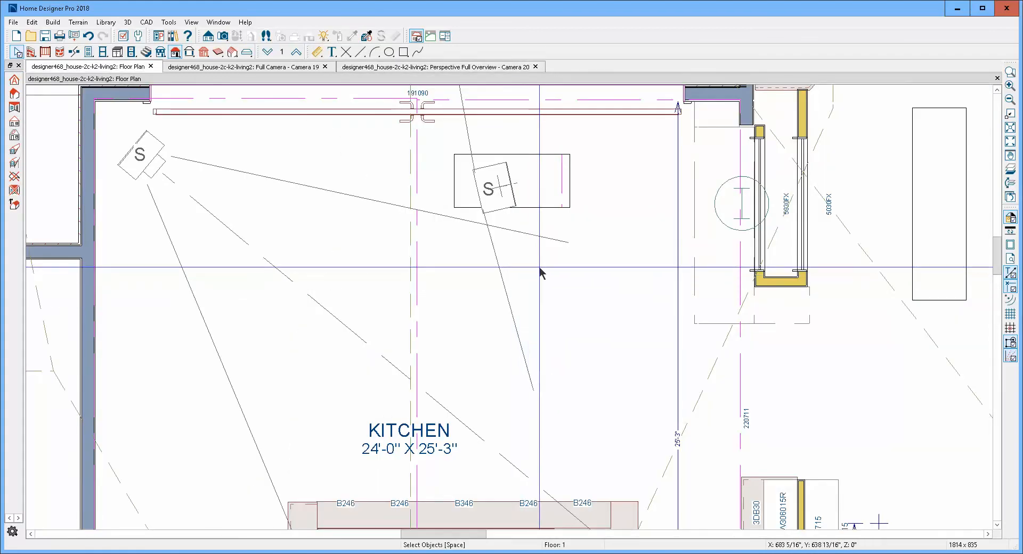
scroll(607, 216, down, 3)
scroll(591, 215, down, 1)
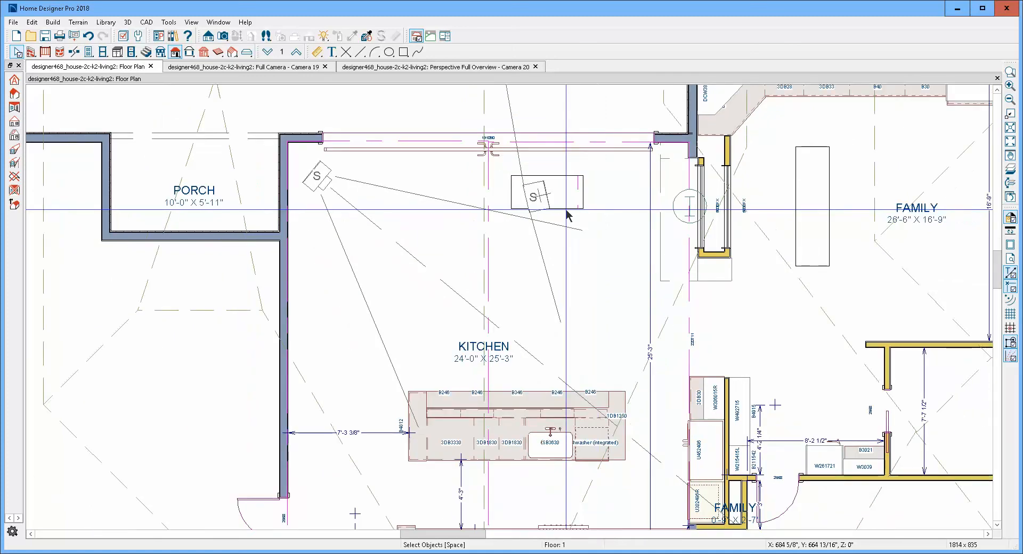
click(566, 209)
click(581, 197)
click(584, 196)
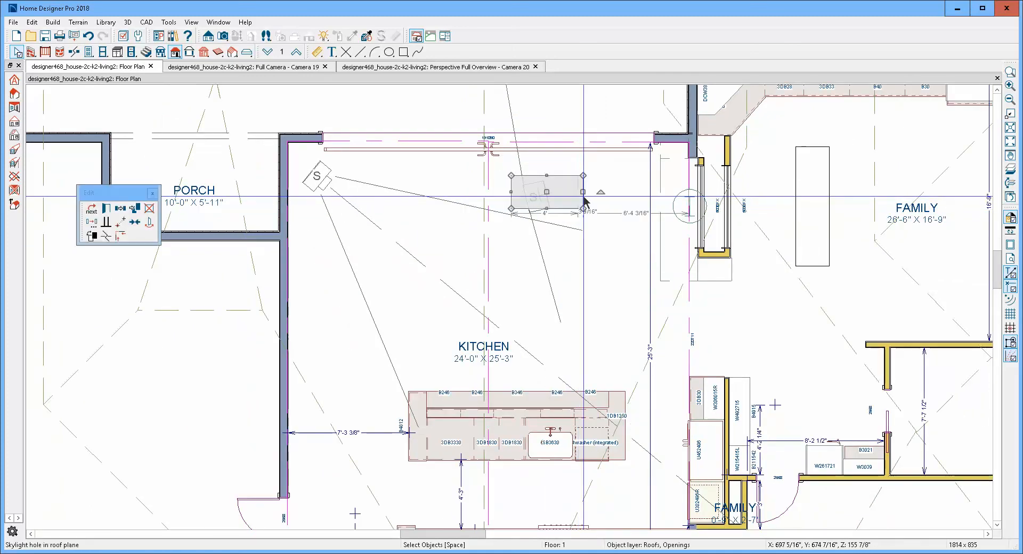
key(Tab)
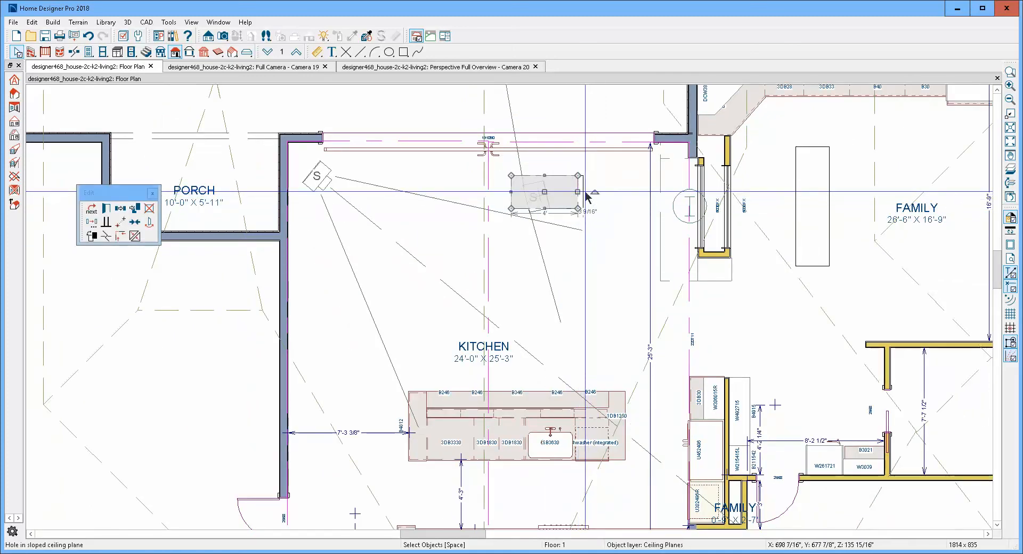
shift+click(584, 193)
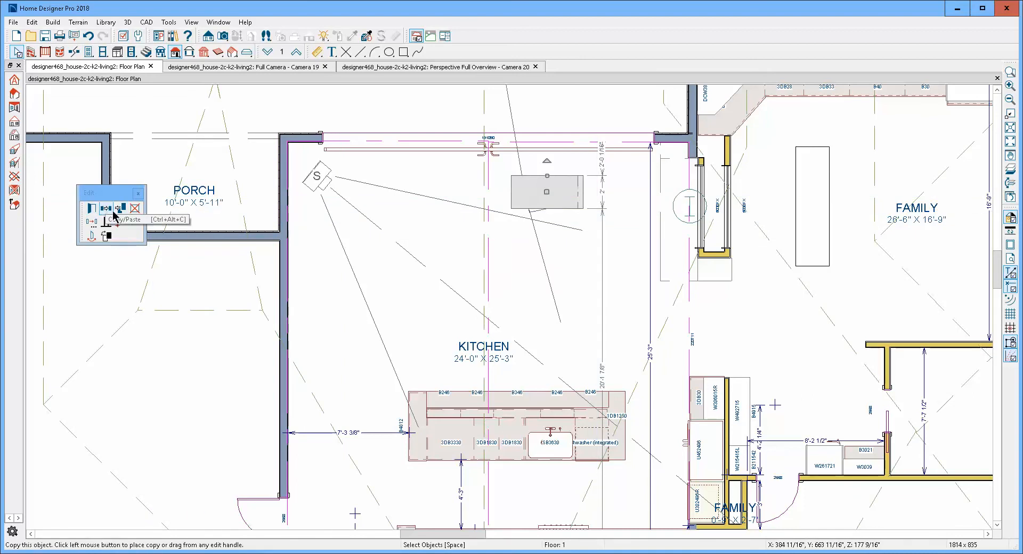
- Replicate the selected skylight and ceiling hole with 3 copies, moved relative to themselves by a Y delta of -3
click(99, 226)
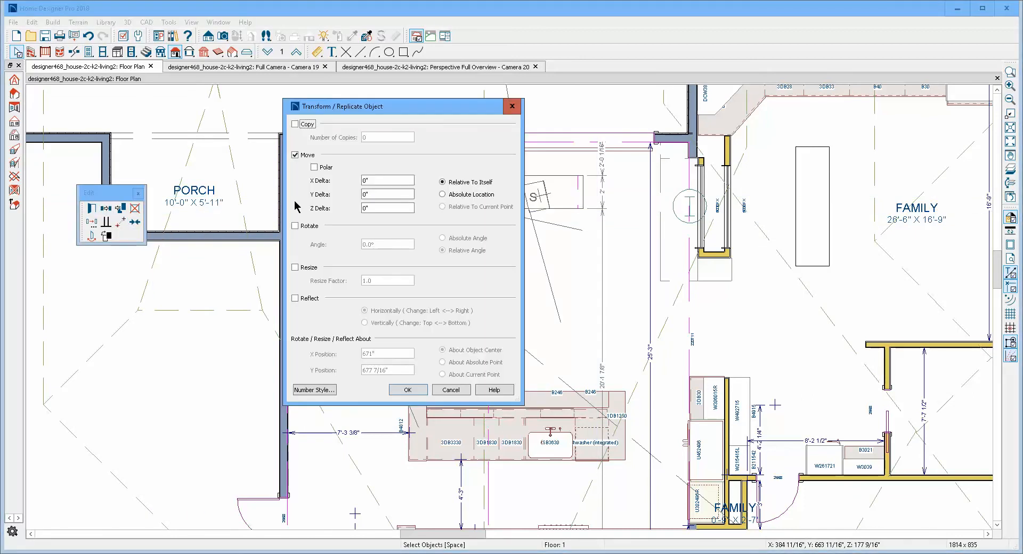
click(303, 128)
click(369, 140)
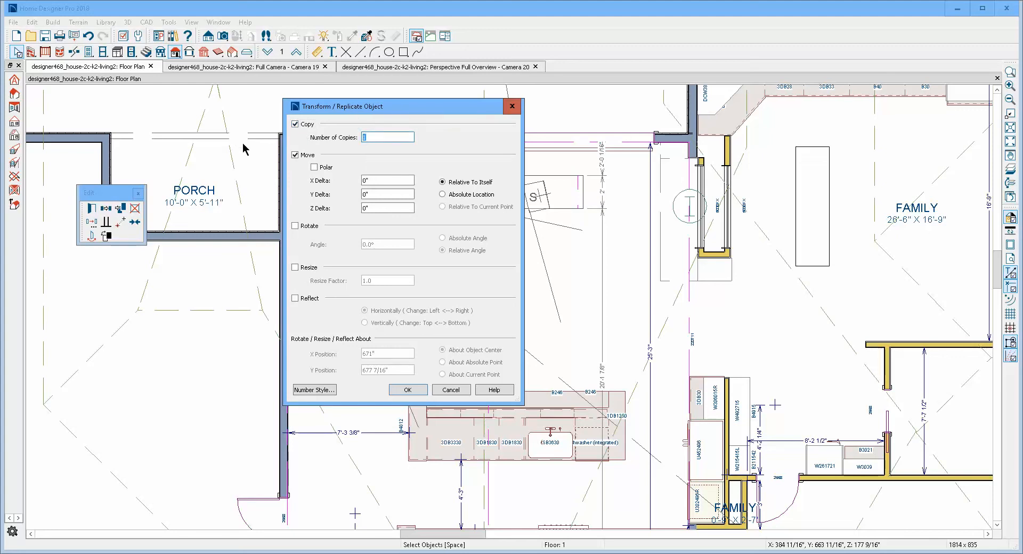
key(BackSpace)
text(3)
drag(400, 194, 287, 194)
text(-3)
click(414, 390)
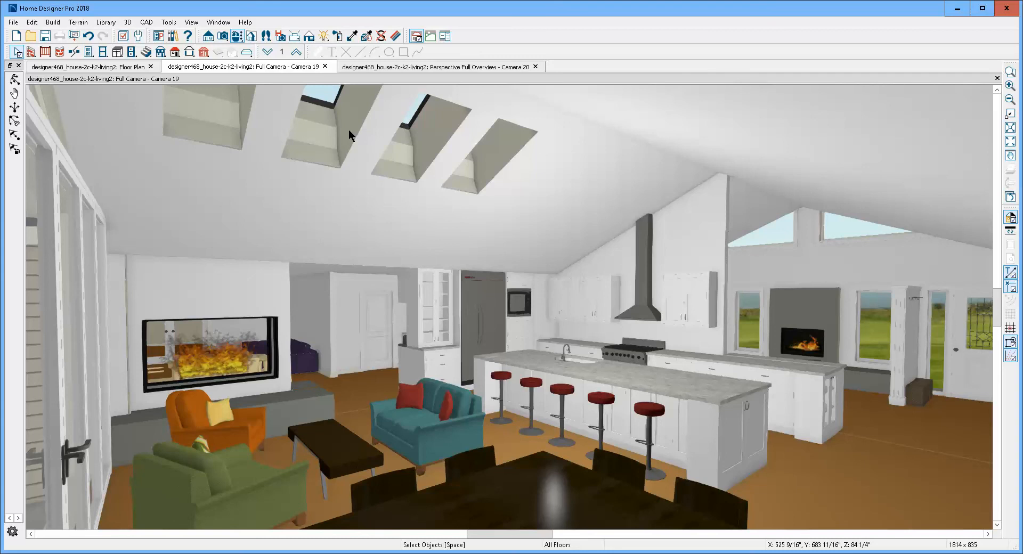
- Orbit the interior camera view to inspect the row of skylights and their ceiling openings, dismissing the mail notification
click(238, 37)
drag(313, 184, 314, 177)
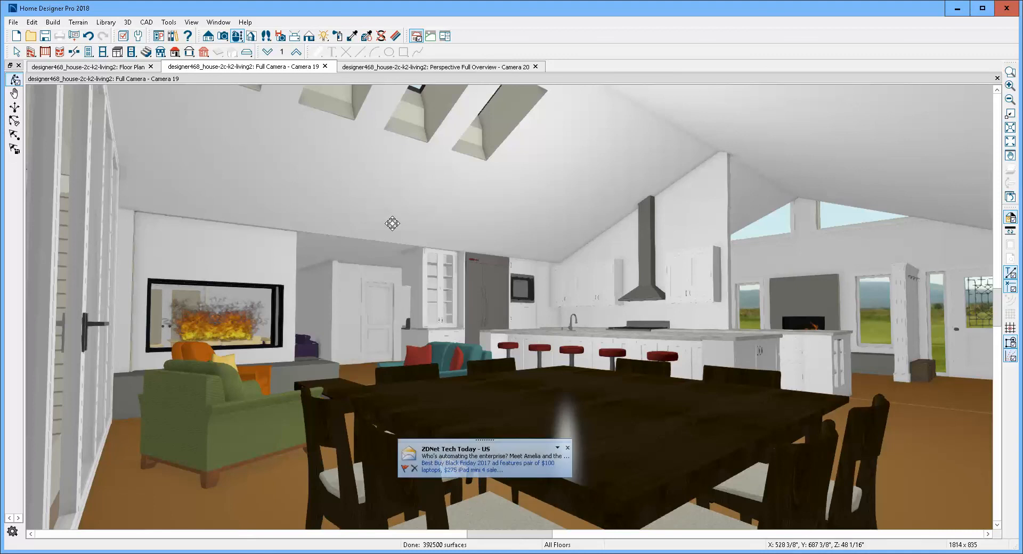
click(567, 447)
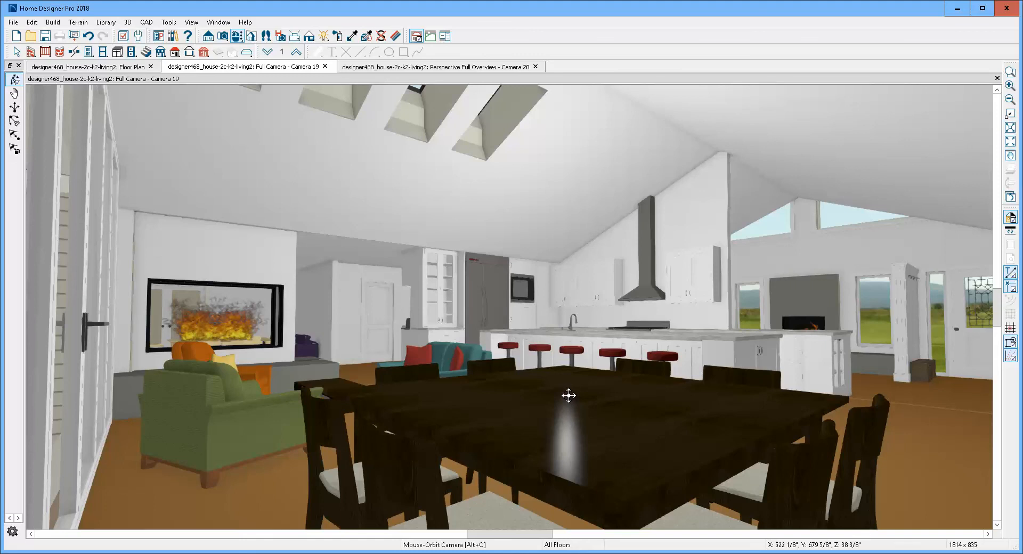
mouse_move(484, 240)
mouse_down()
mouse_move(485, 259)
mouse_move(485, 248)
mouse_up()
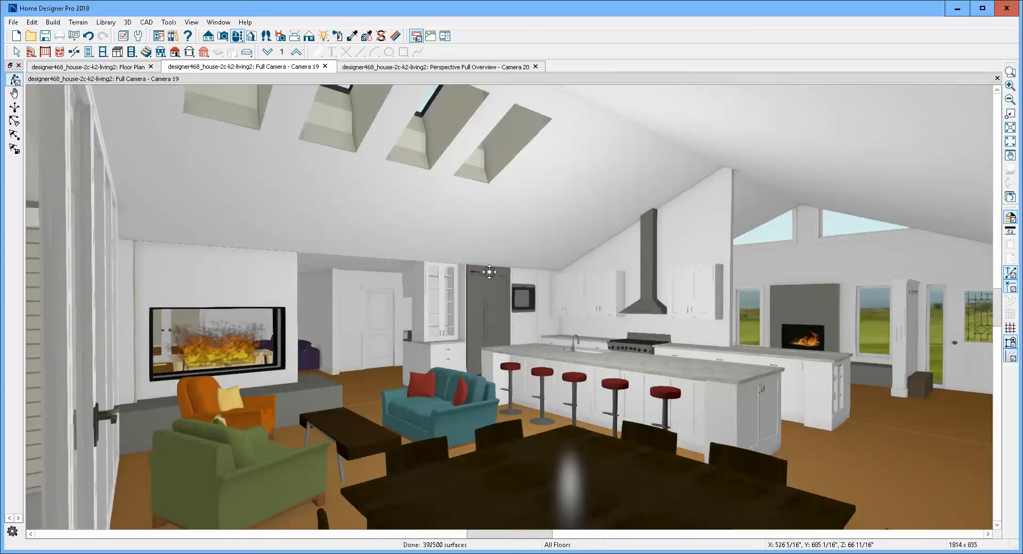